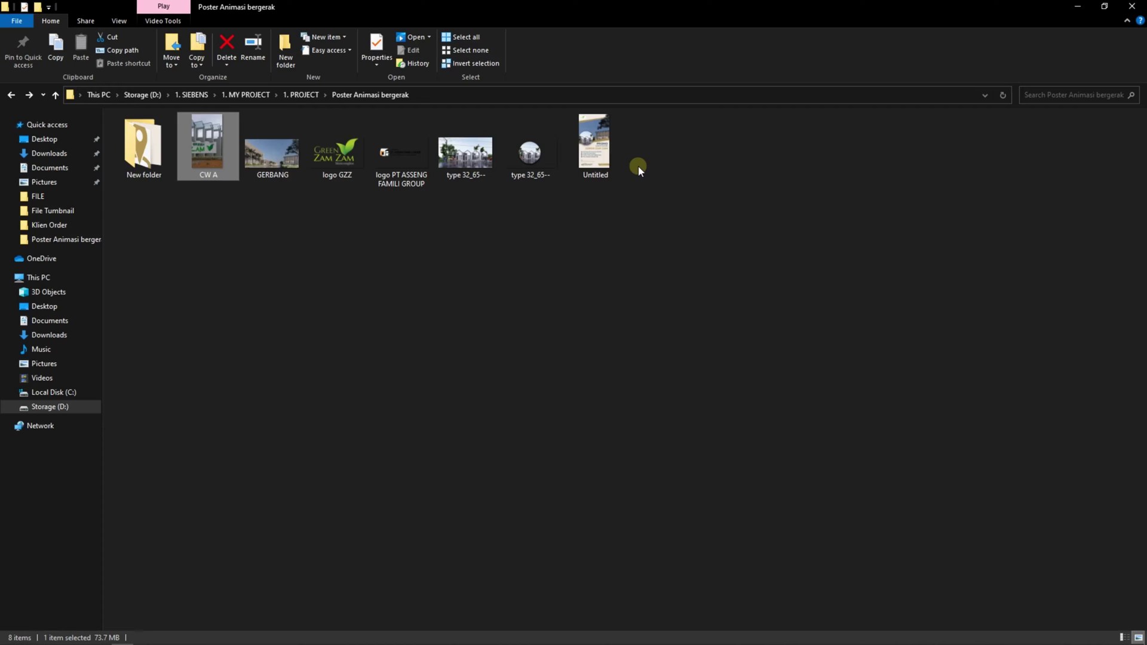
mouse_move(96, 642)
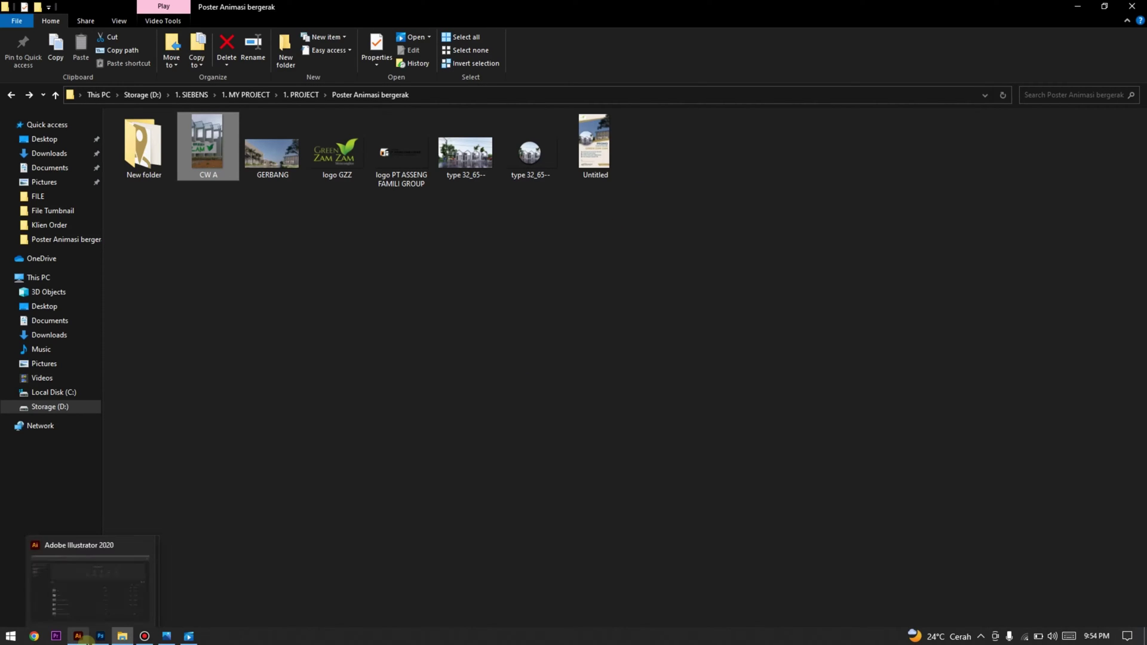
left_click(79, 637)
left_click(100, 638)
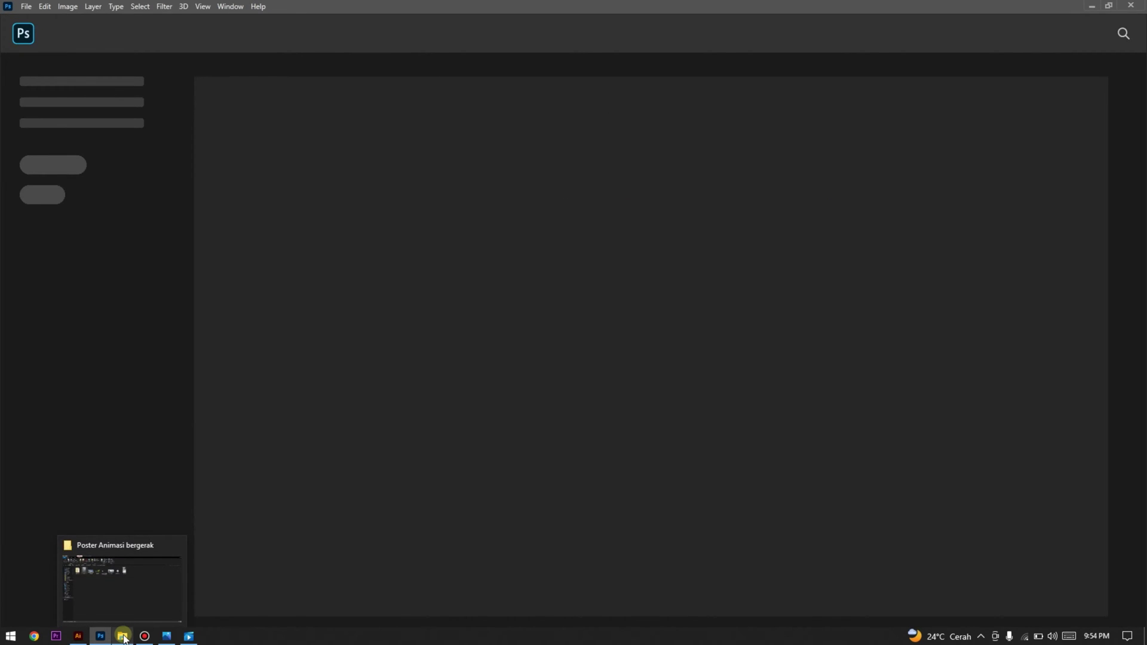
left_click(123, 638)
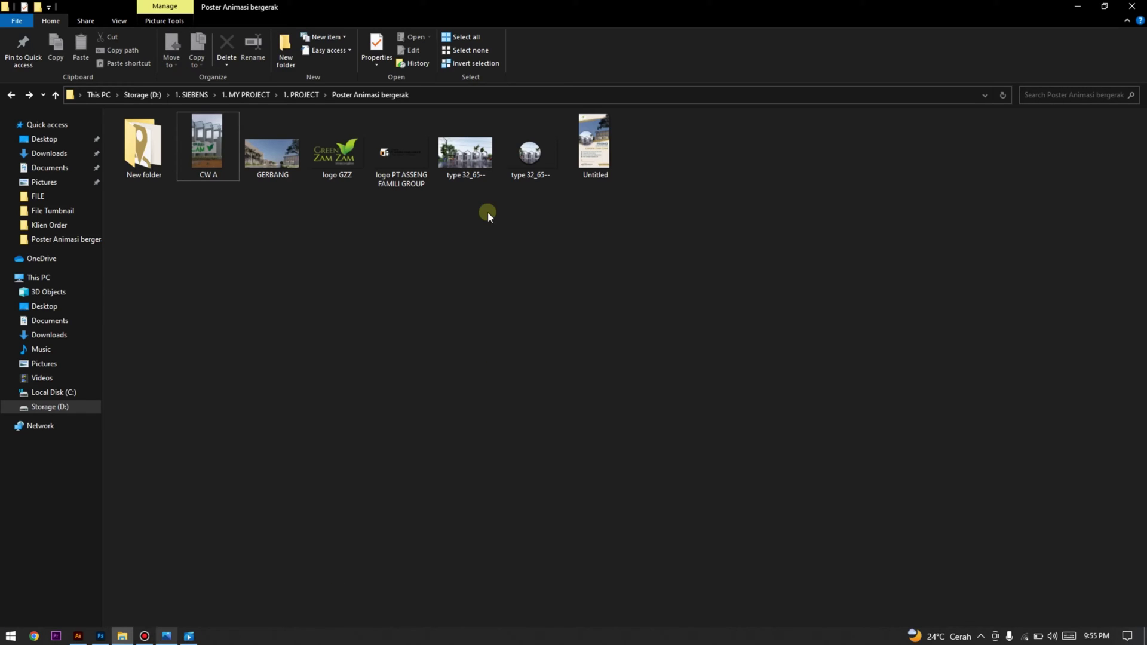
Step: Play the CW A animated poster video from the start to review the design, and close the player
left_click(168, 637)
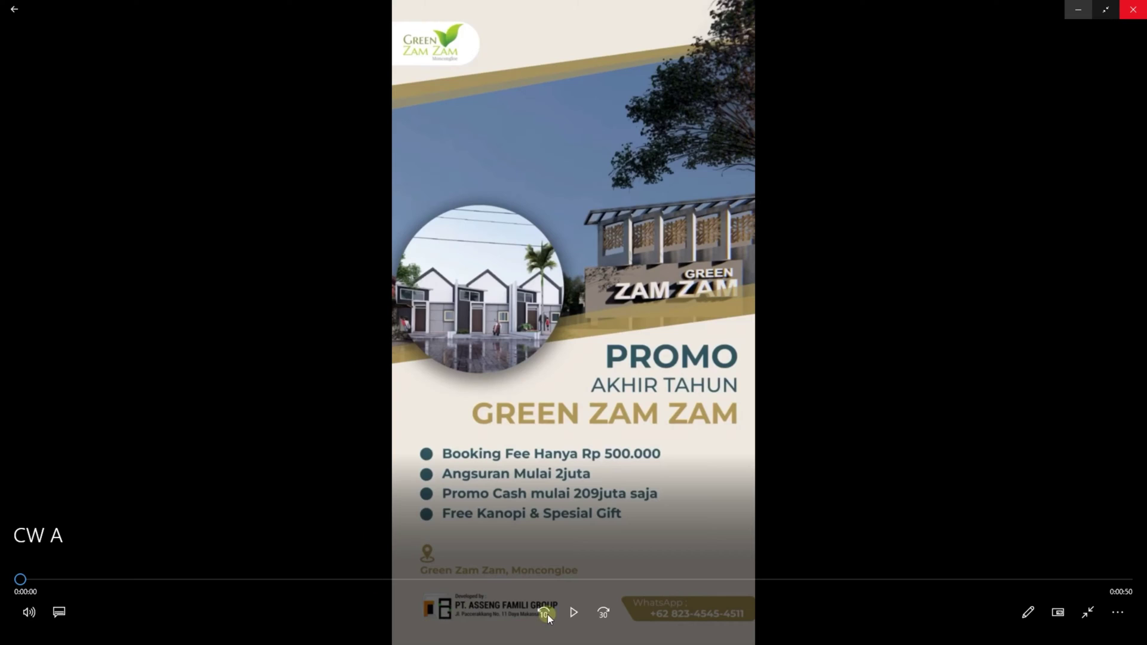
left_click(574, 609)
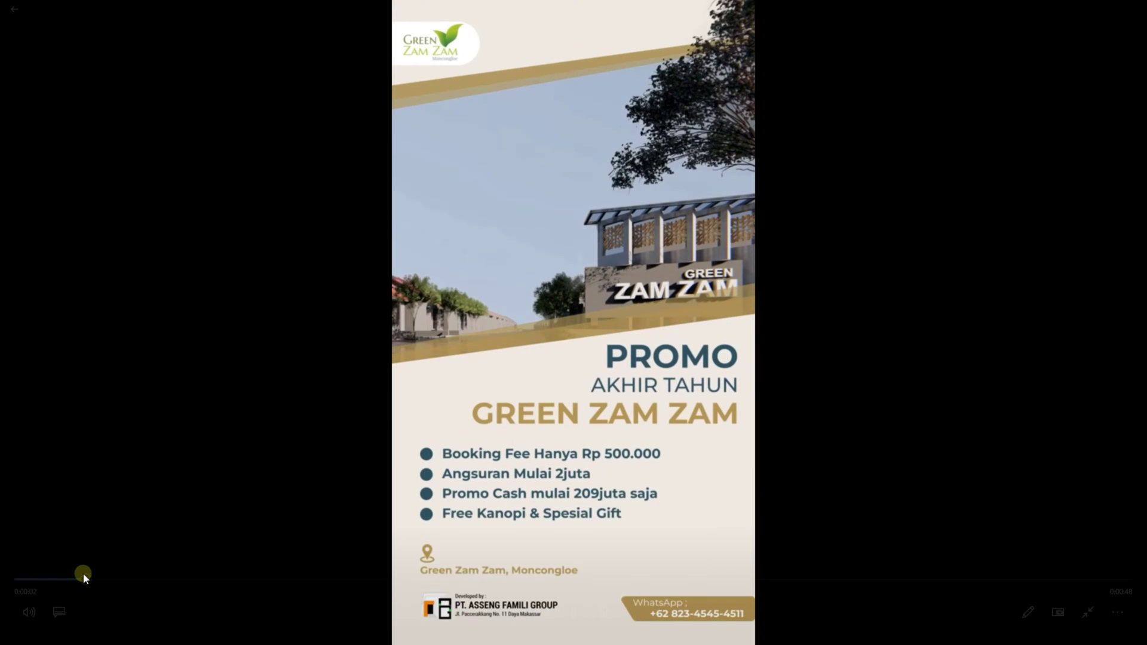
left_click_drag(87, 578, 7, 570)
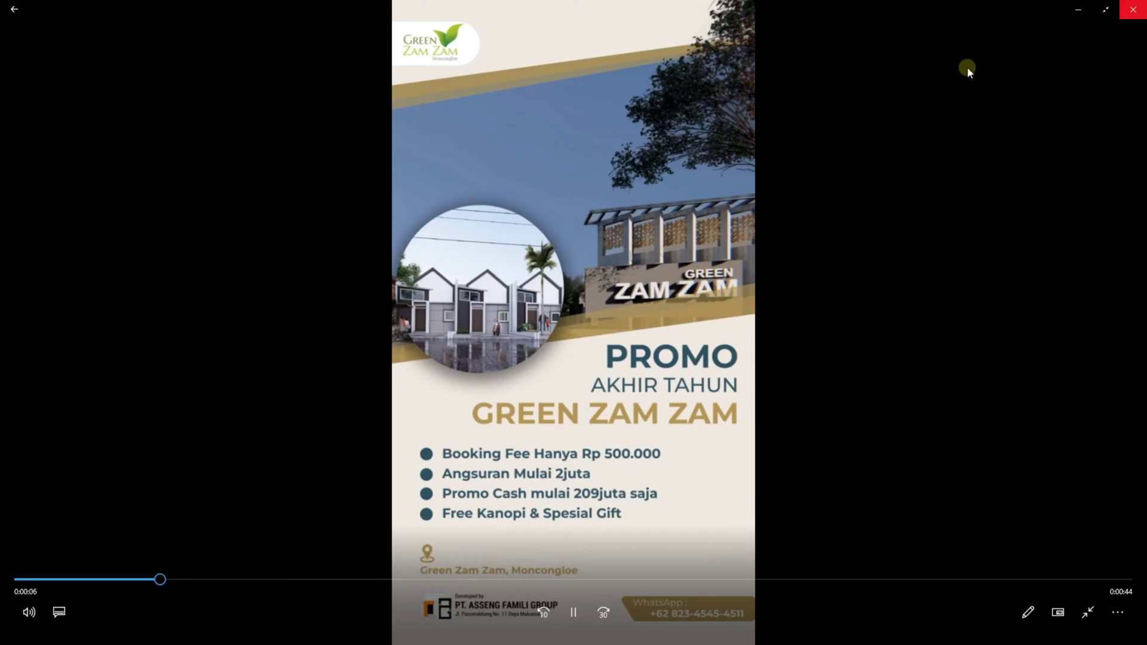
left_click(1126, 17)
left_click(1131, 11)
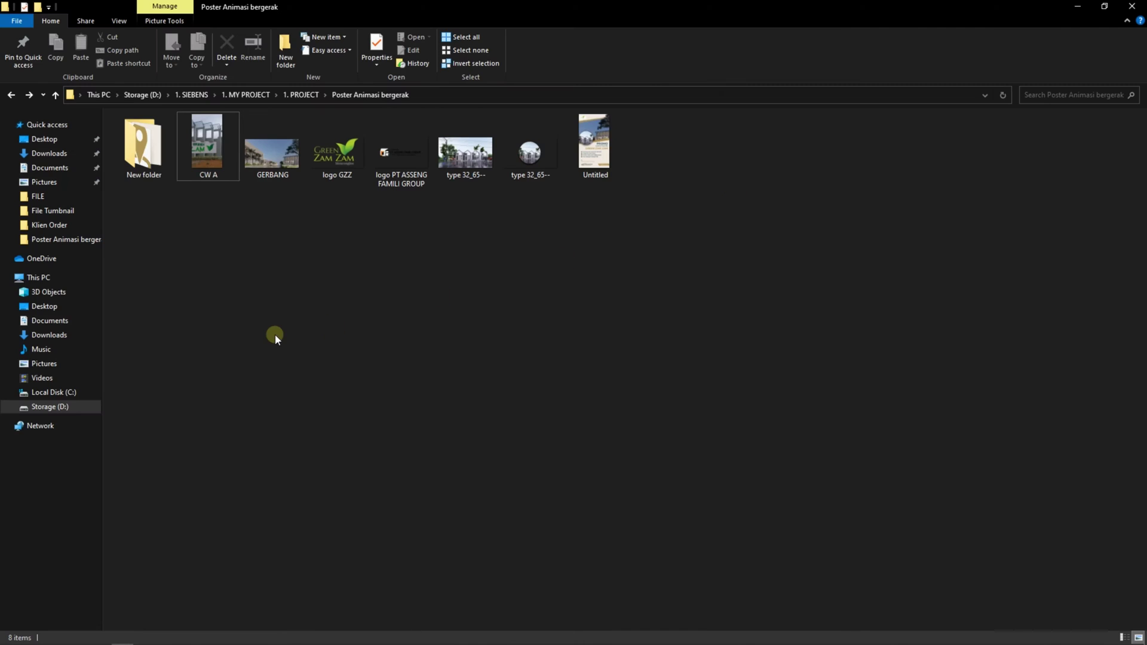
Step: Switch to Illustrator and create a new portrait document named Poster Animasi at 1080 x 1920 px
left_click(77, 635)
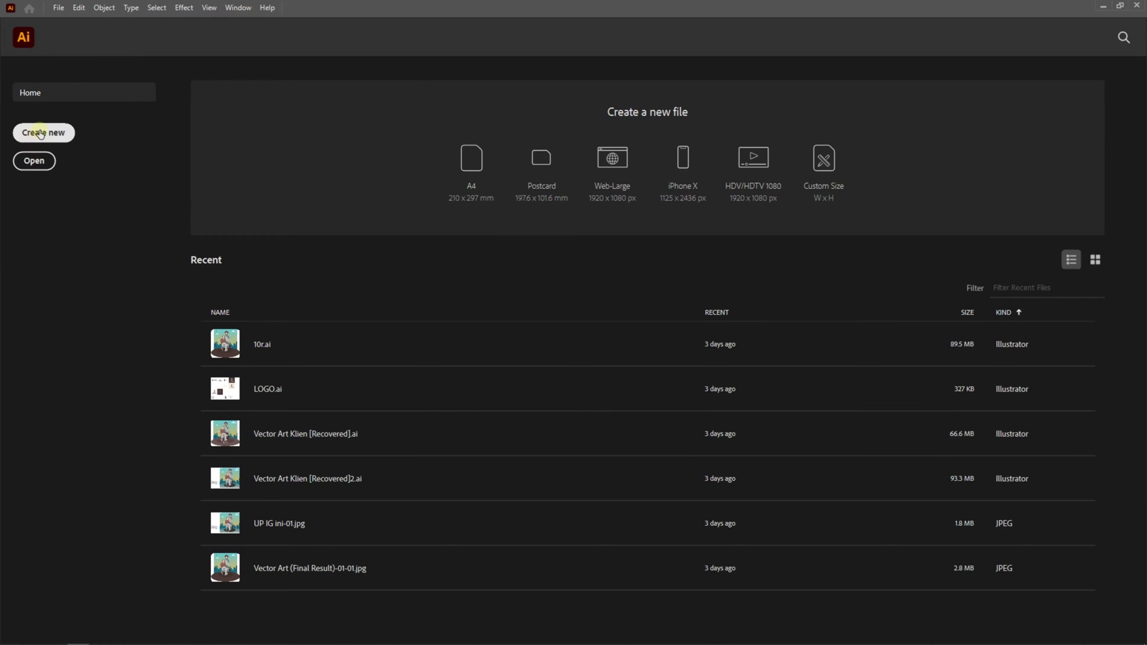
key("ctrl+n")
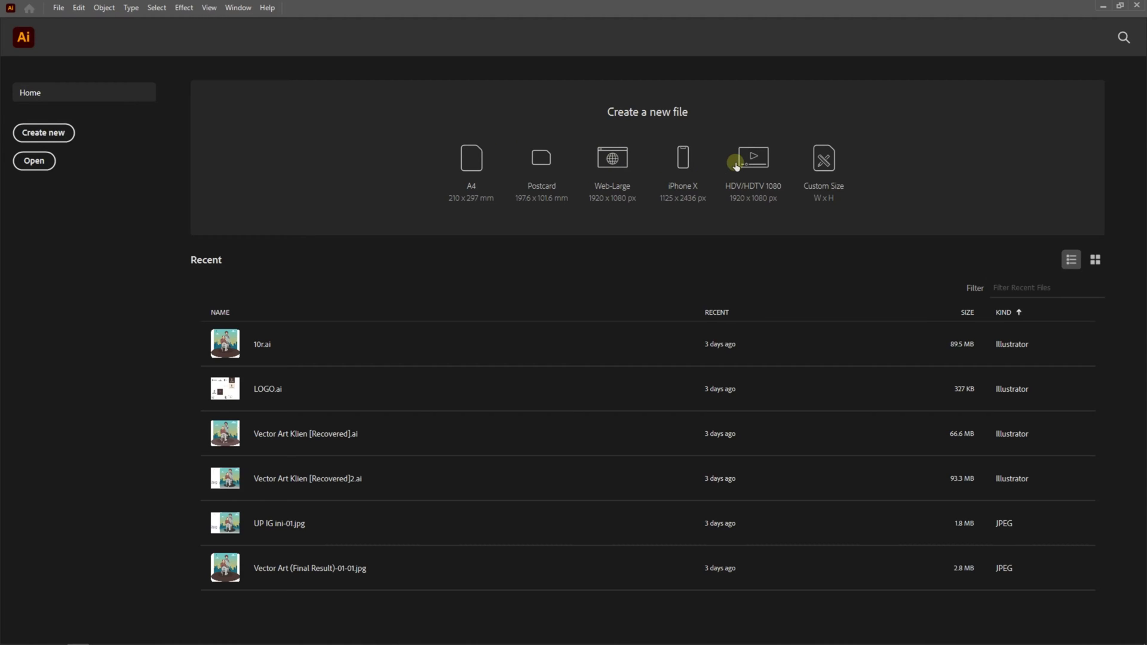
left_click(780, 185)
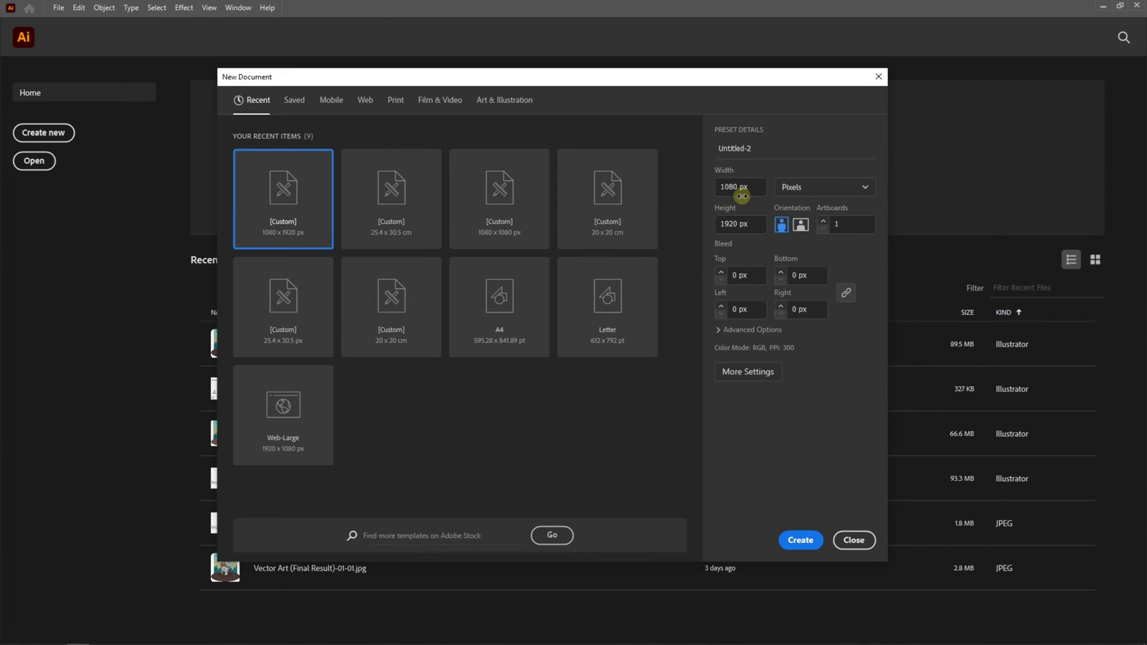
left_click(766, 149)
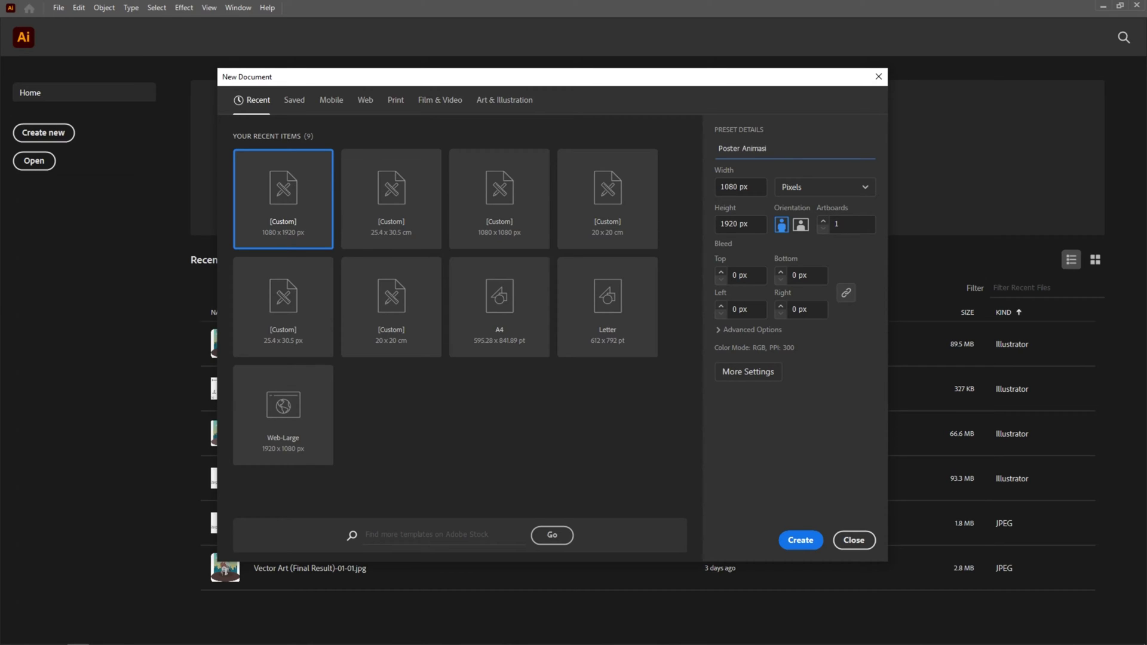
left_click(804, 194)
left_click(810, 190)
left_click(800, 541)
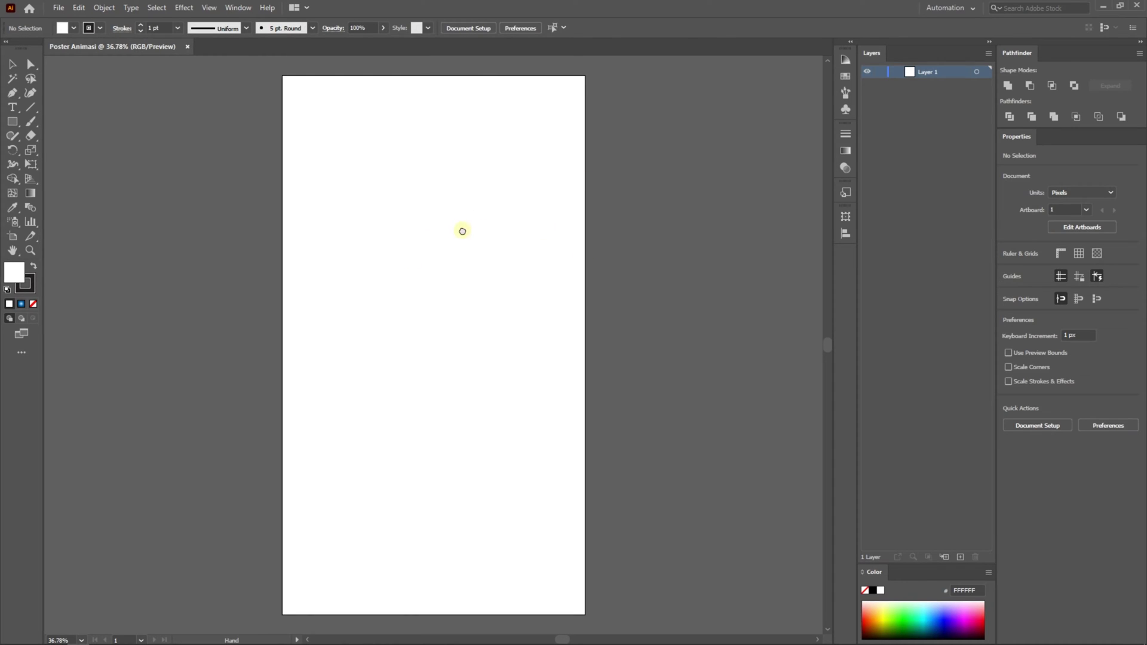
Step: Place the Untitled poster image as a reference on the canvas just left of the artboard, about 456 x 810 px
left_click_drag(462, 231, 614, 228)
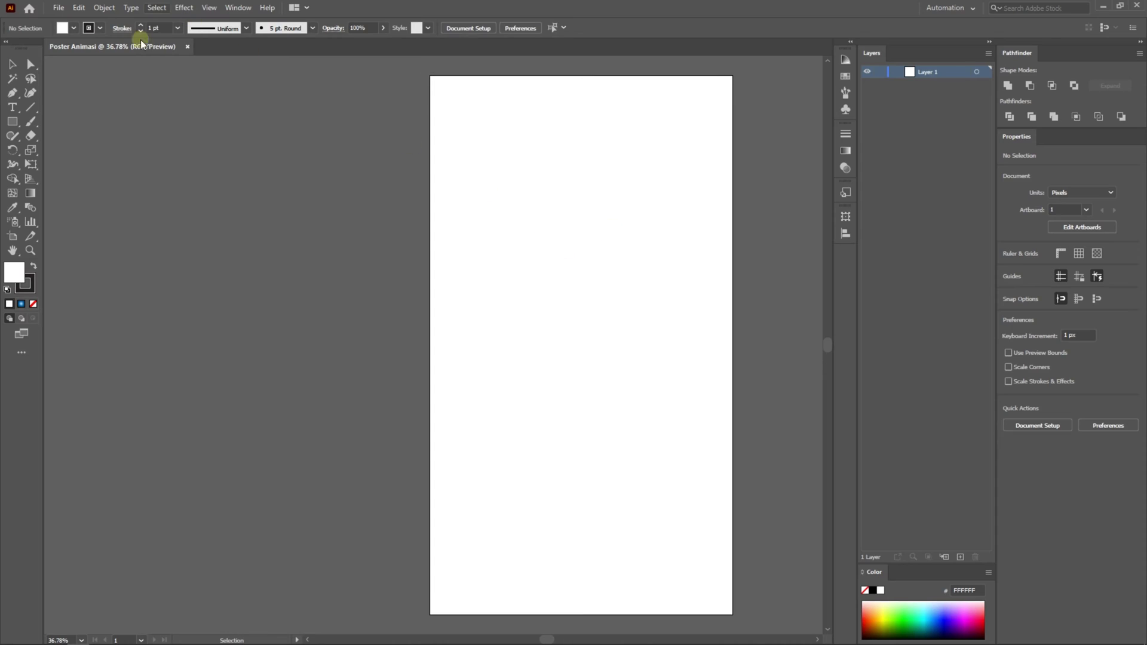
left_click(58, 8)
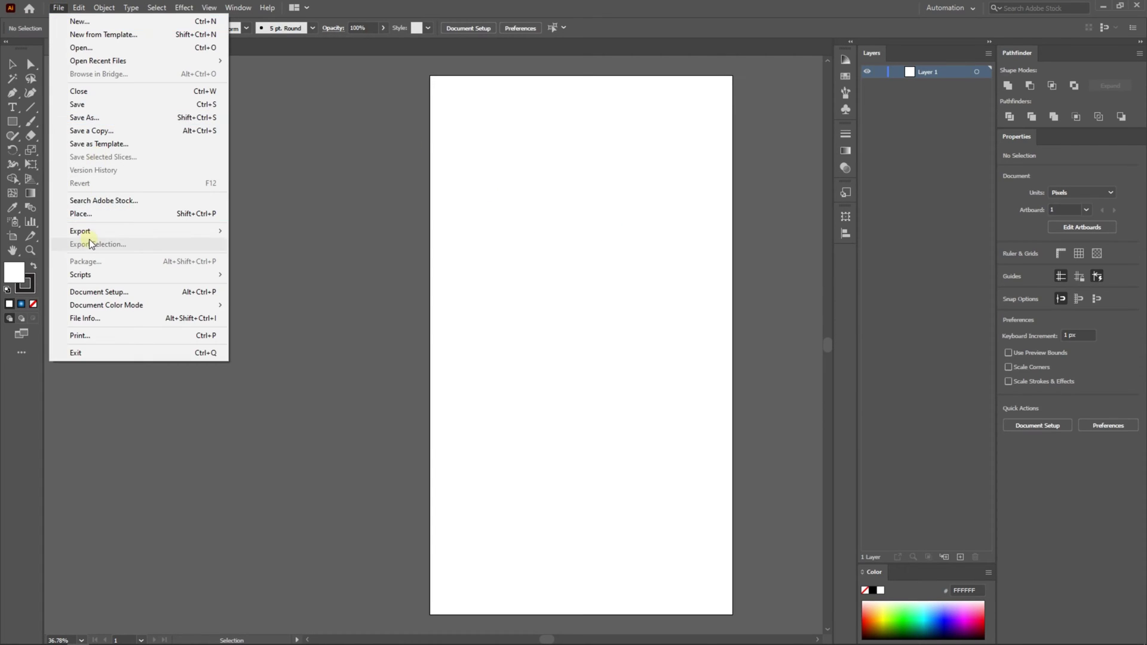
left_click(126, 219)
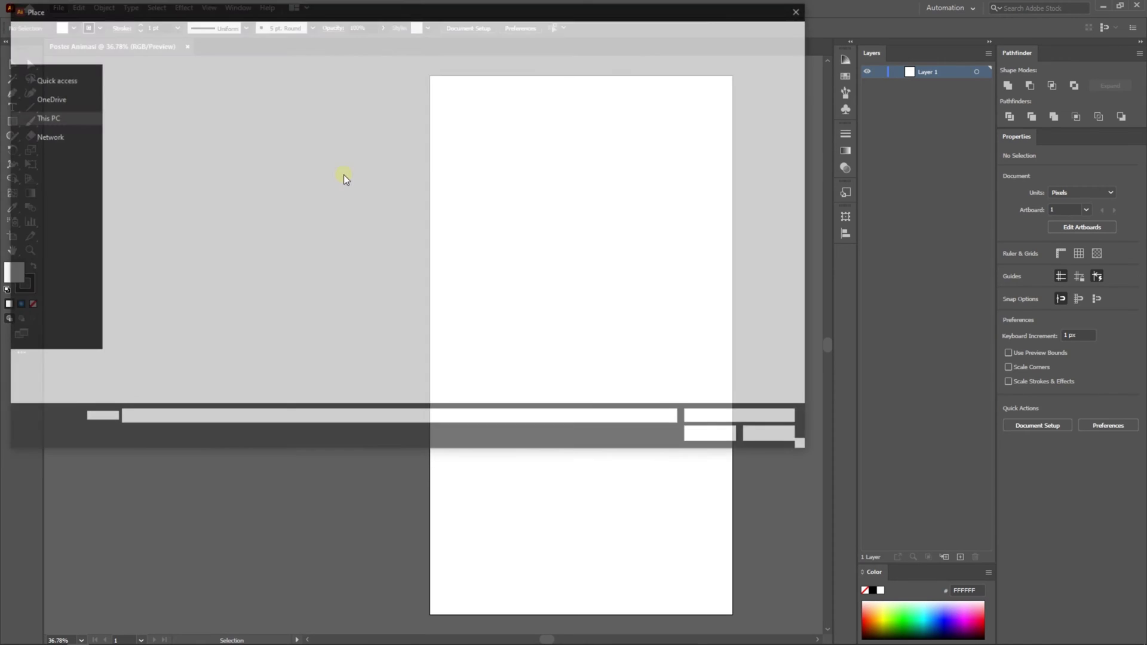
left_click(561, 118)
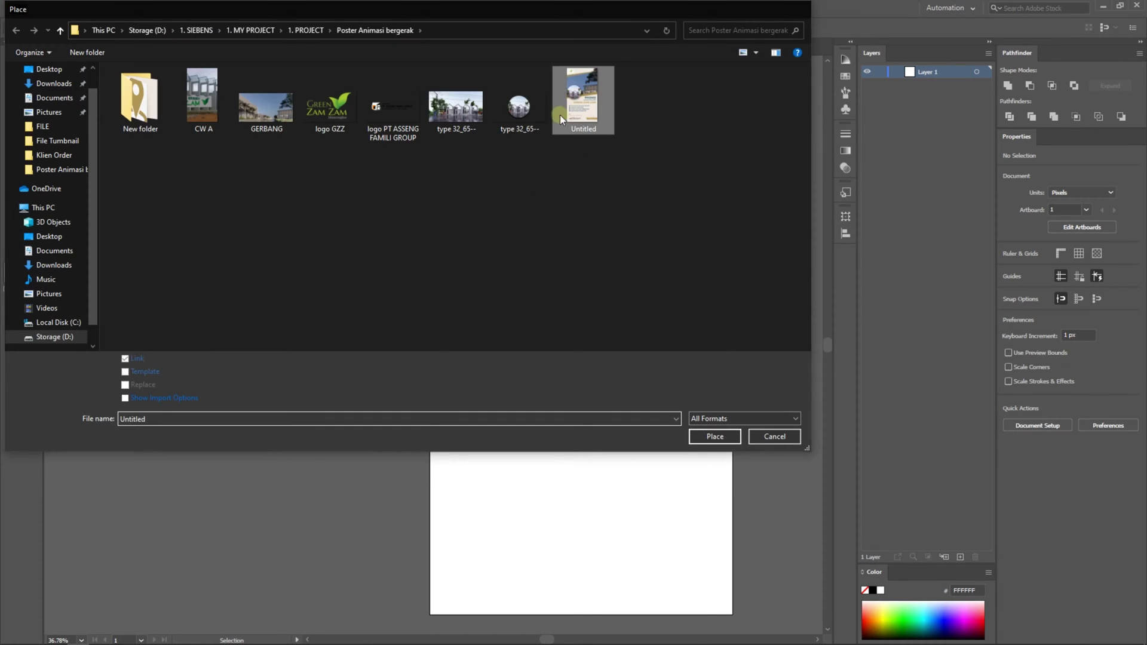
double_click(561, 118)
left_click(108, 81)
left_click_drag(233, 114, 373, 127)
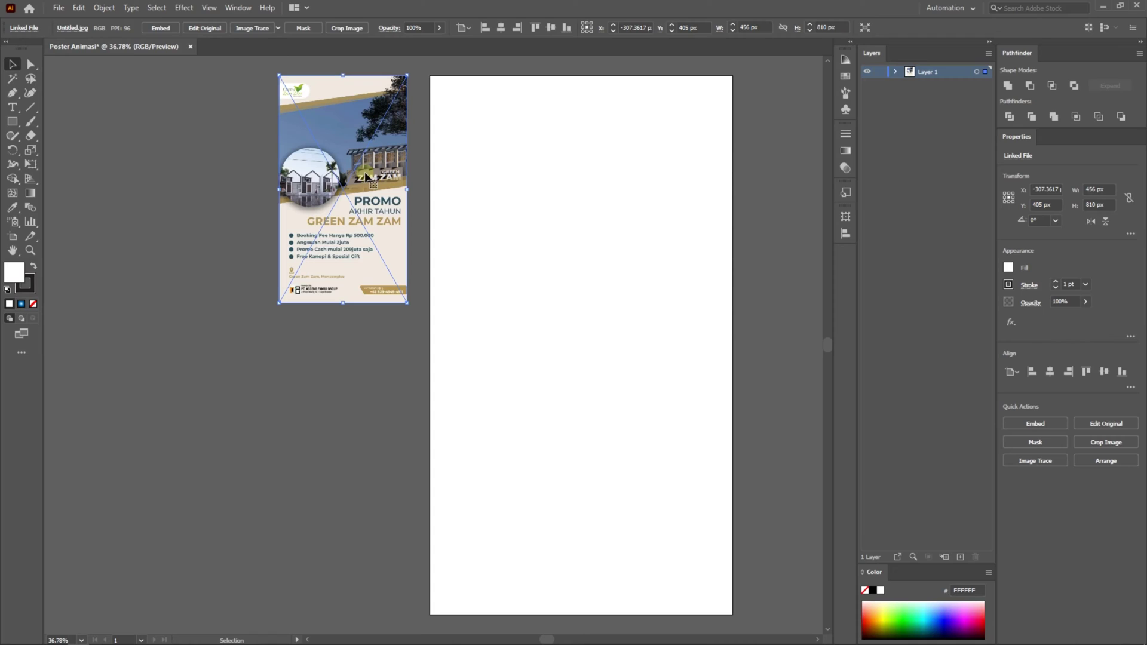
Step: Embed the reference poster image and enlarge it proportionally to about 1081 x 1920 px, matching the artboard's height
left_click(161, 28)
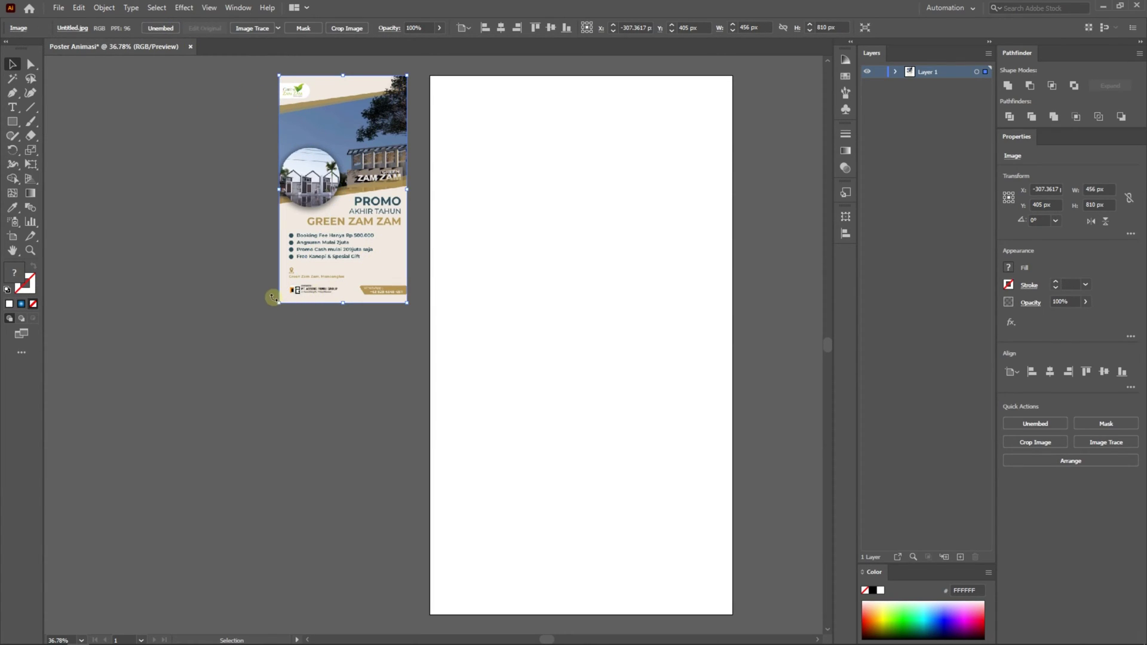
left_click_drag(276, 302, 248, 308)
scroll(418, 144, "down", 2)
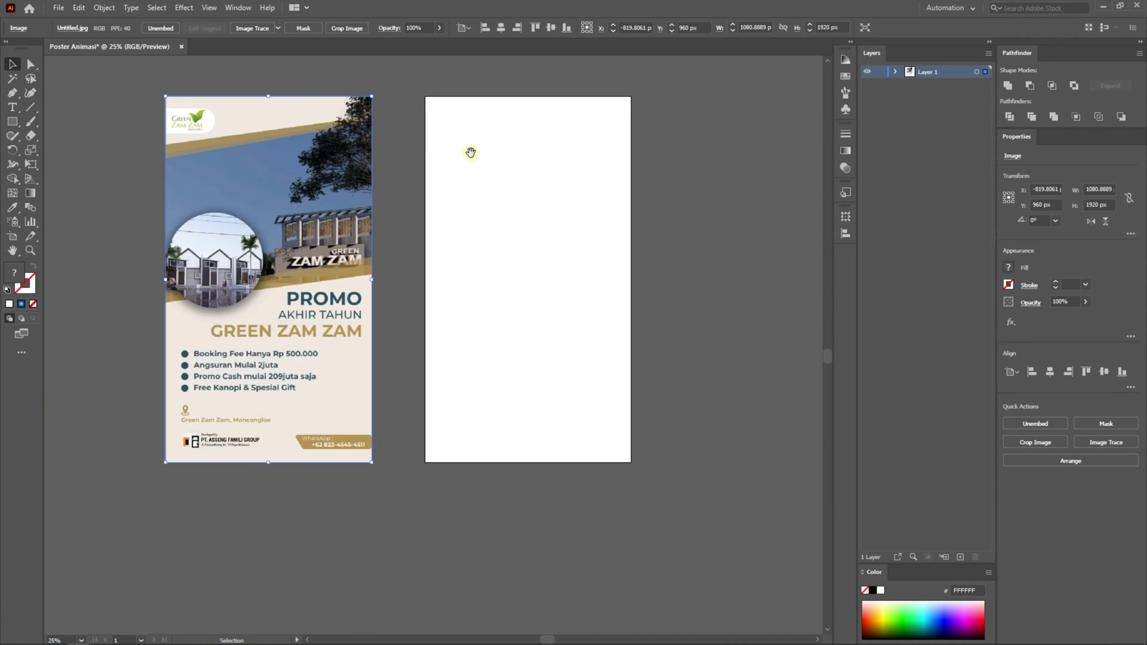
left_click_drag(471, 153, 456, 193)
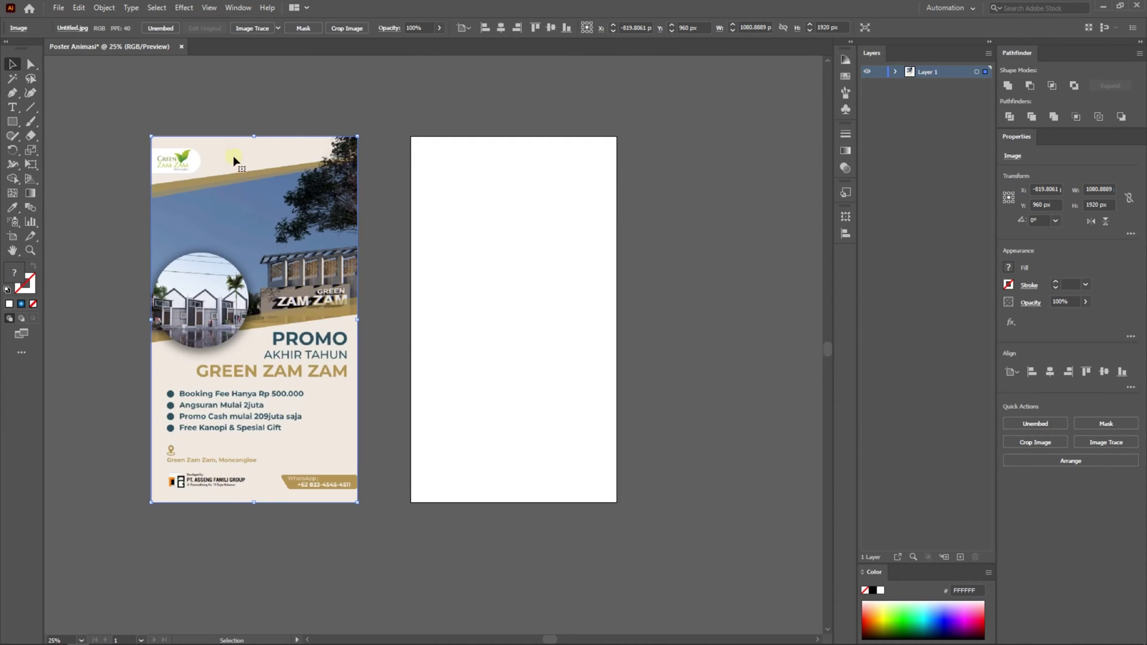
Step: Draw a closed four-point shape with the Pen tool across the artboard's top, slanted along its lower edge, about 1152 x 329 px
left_click(12, 93)
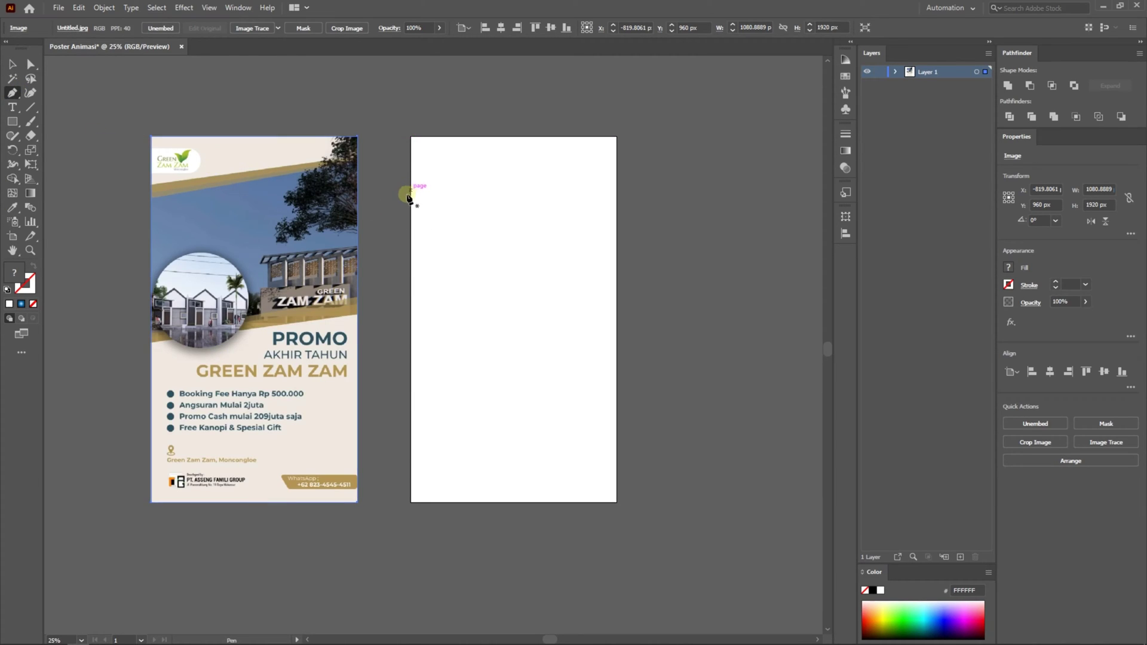
left_click(407, 194)
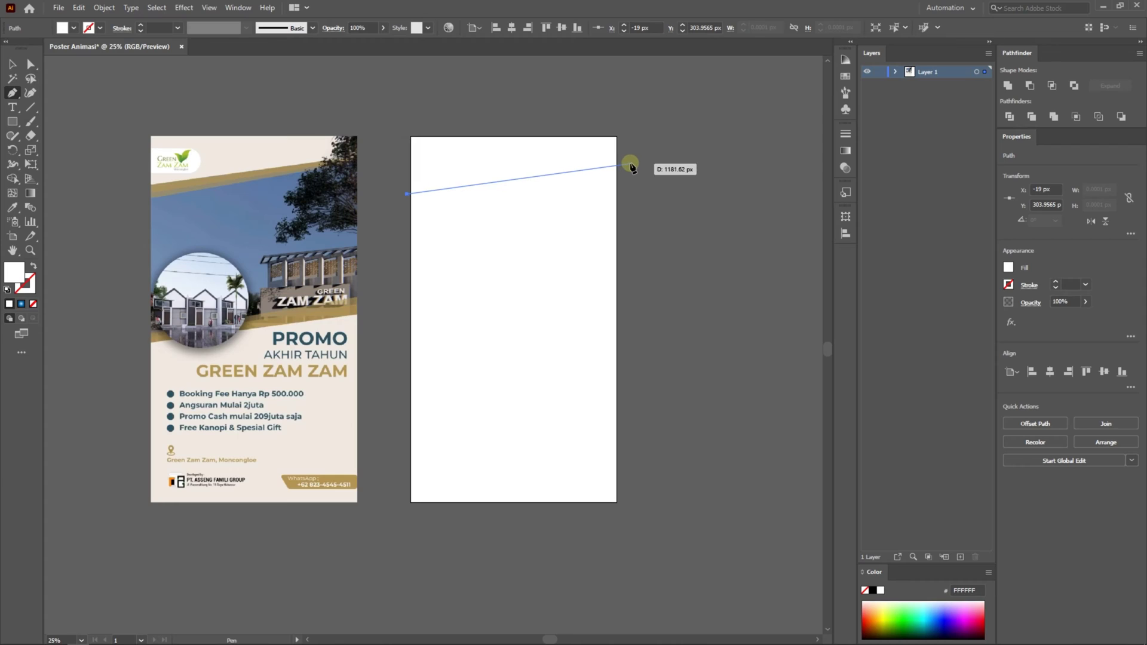
left_click(625, 160)
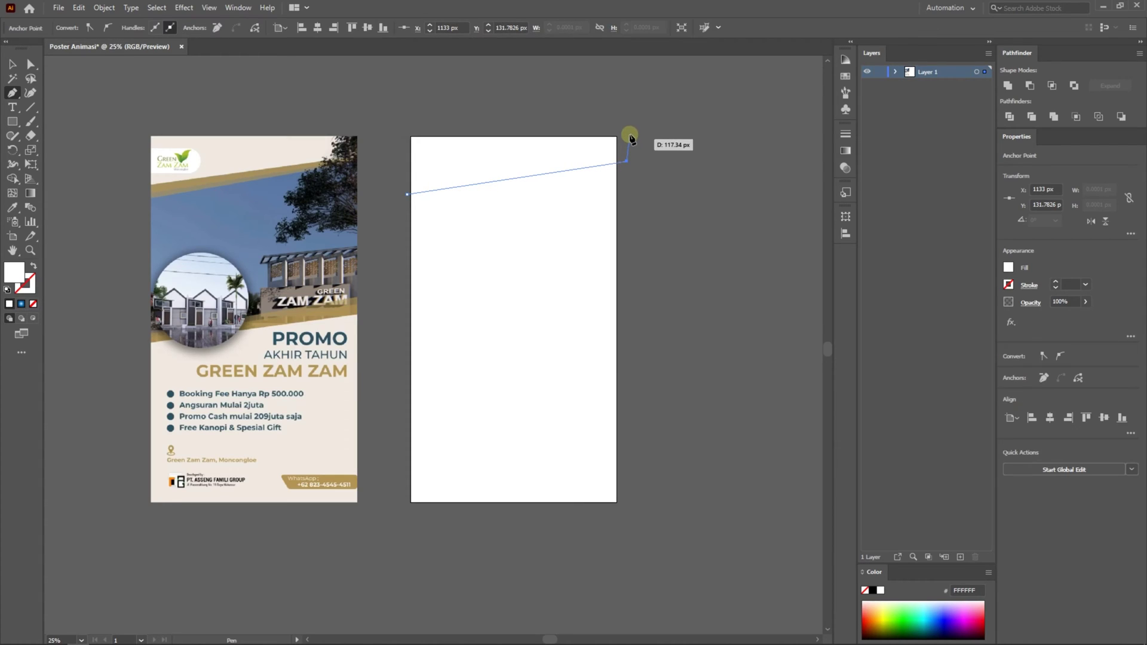
left_click(626, 131)
left_click(408, 131)
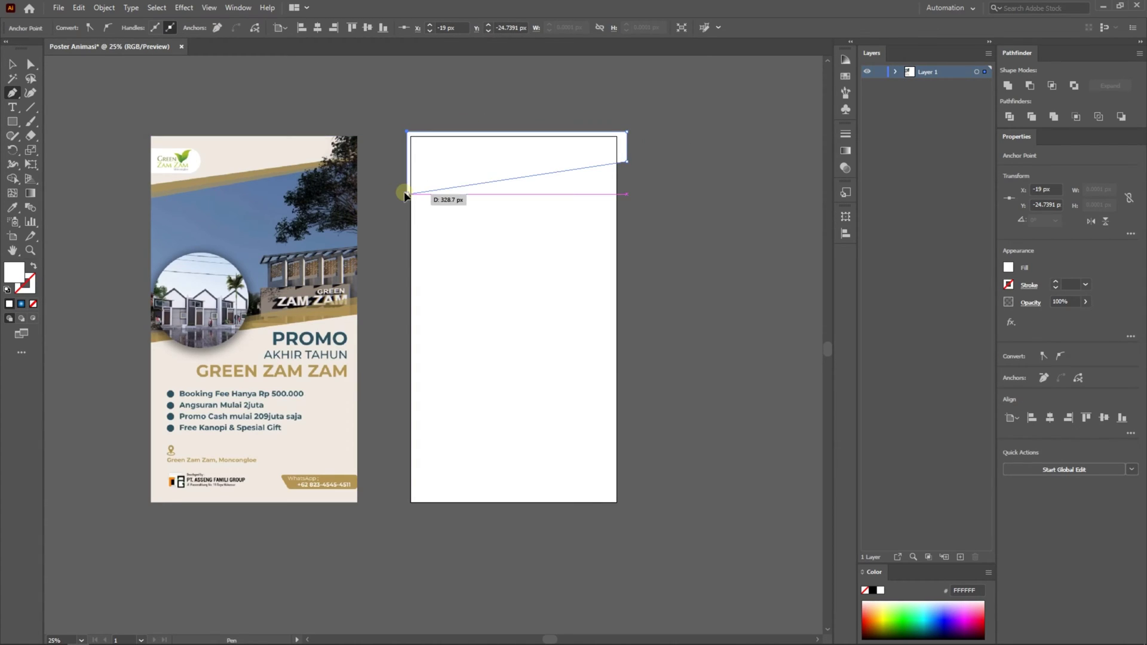
left_click(407, 194)
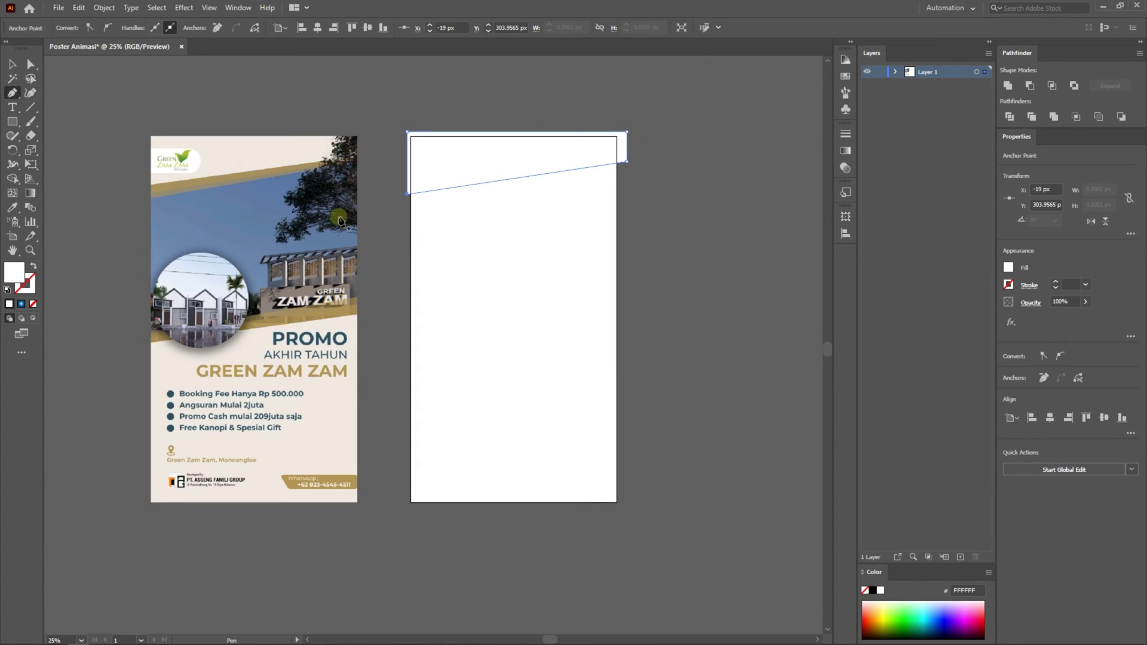
Step: Fill the slanted top shape with the cream background colour F0E9E1 sampled from the reference poster, and deselect it
left_click(12, 207)
left_click(269, 160)
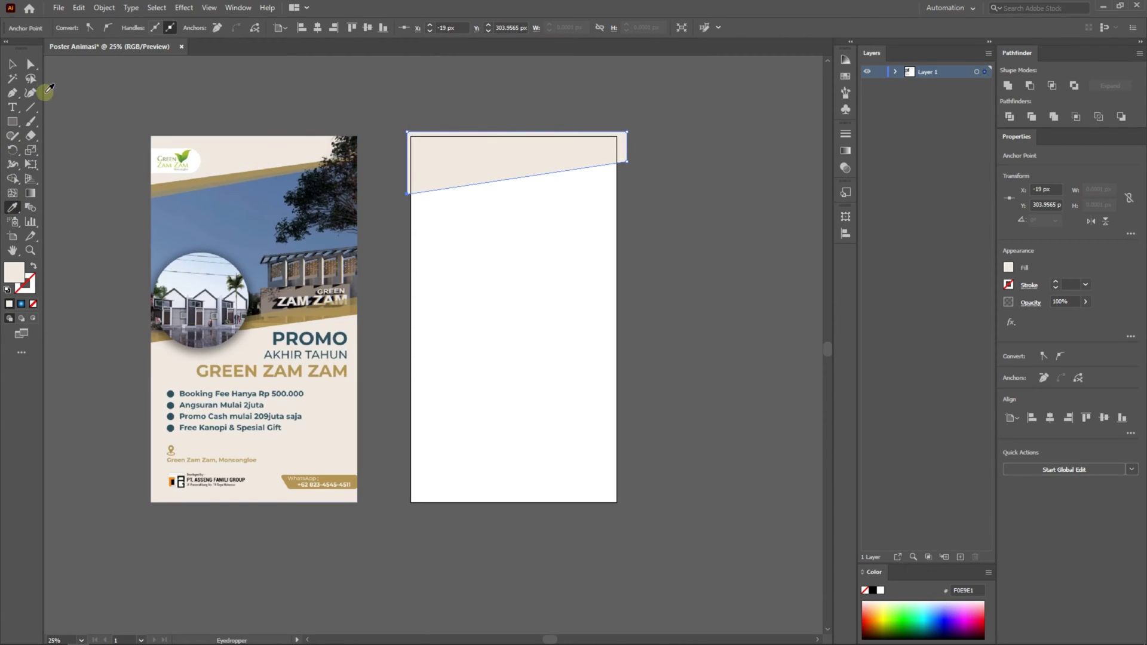
left_click(11, 64)
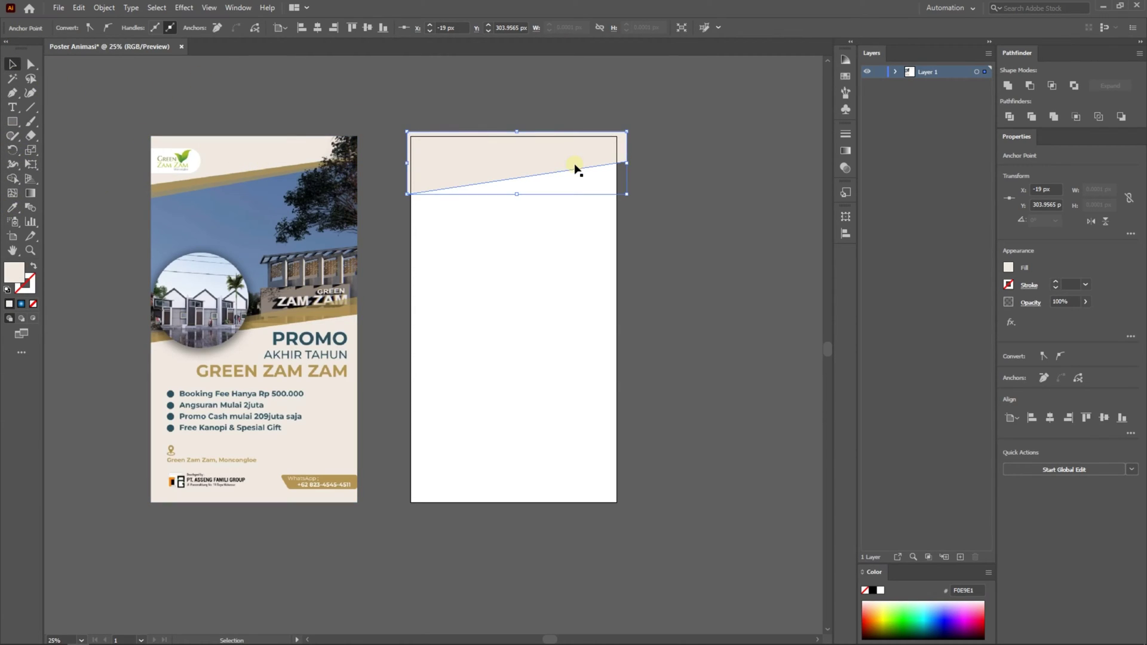
left_click(695, 172)
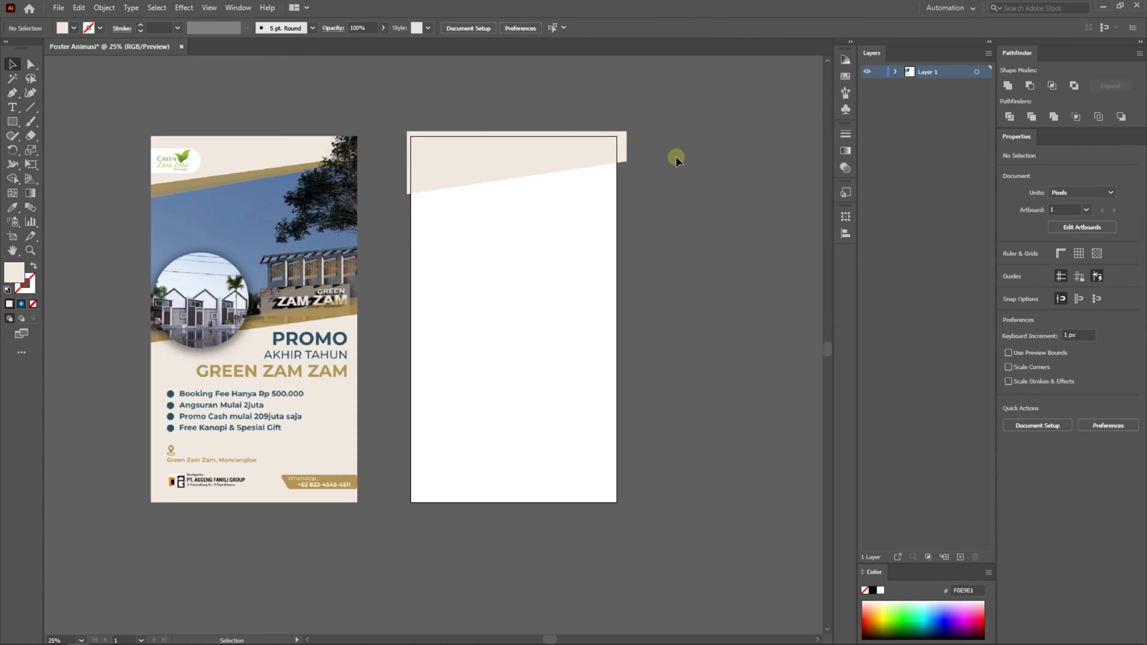
Step: Duplicate the cream top shape in place and select the copy that lies underneath in Layer 1
left_click(564, 157)
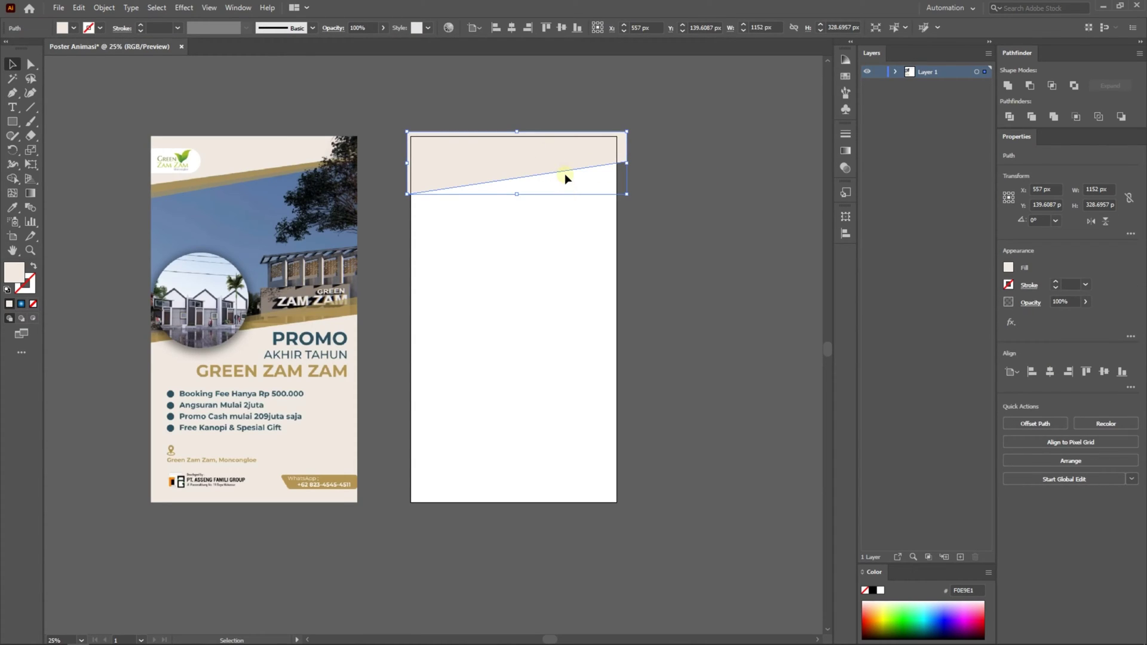
key("a")
key("v")
left_click(895, 71)
left_click(977, 97)
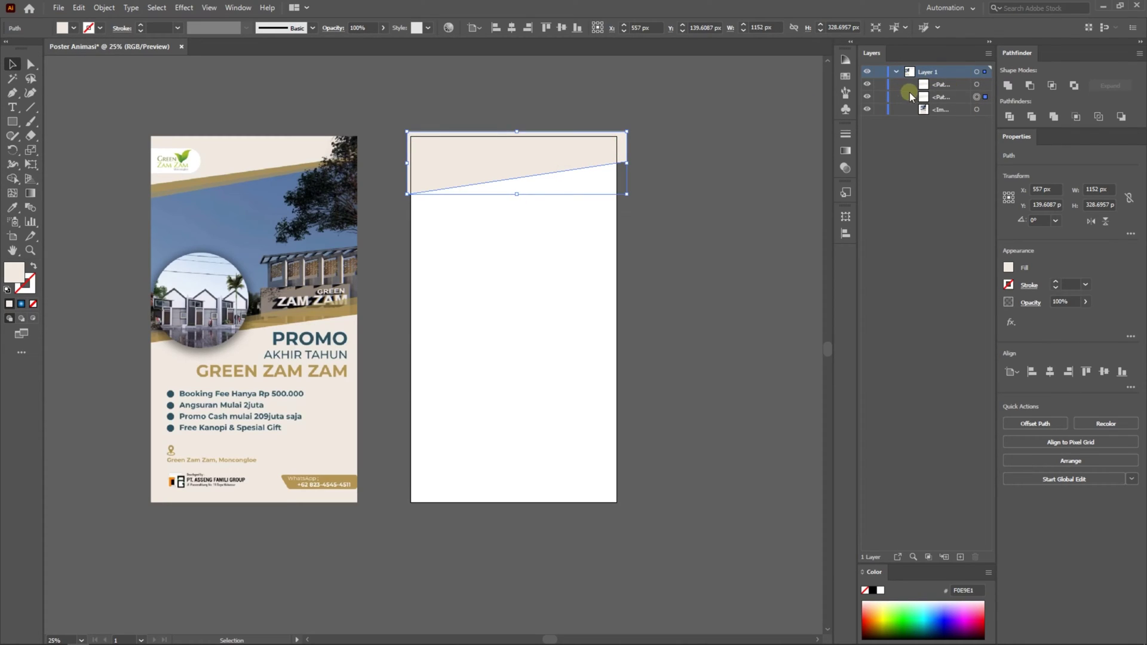
Step: Stretch the underlying copy downward to about 401 px high and fill it with the gold sampled from the reference poster's stripe
left_click_drag(518, 197, 518, 209)
key("i")
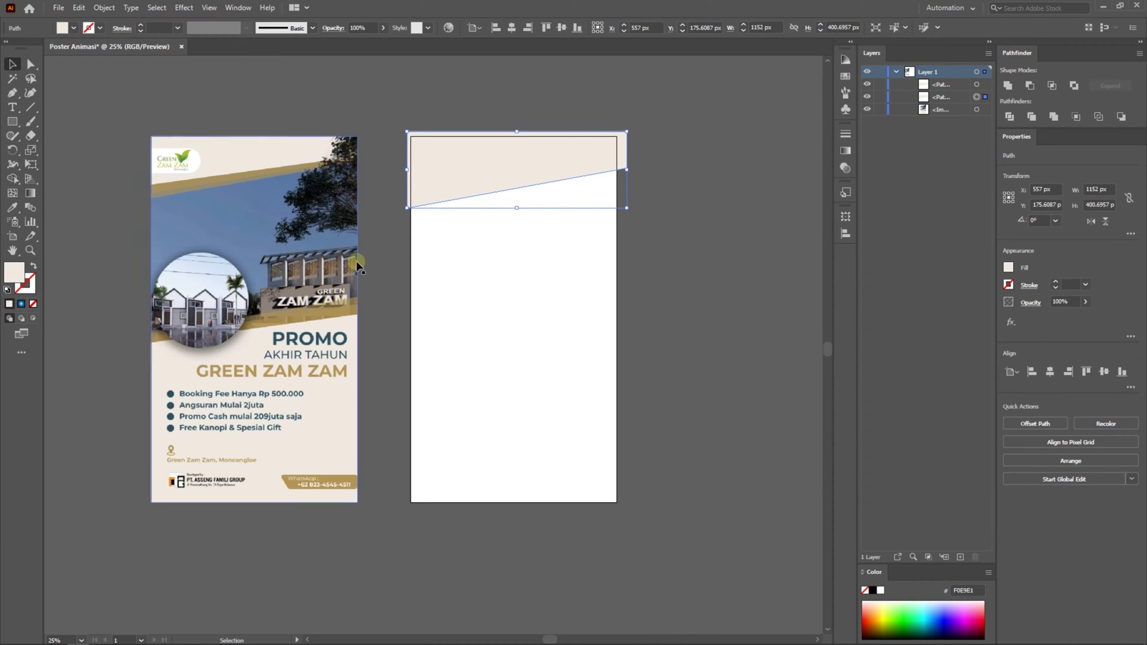
left_click(184, 181)
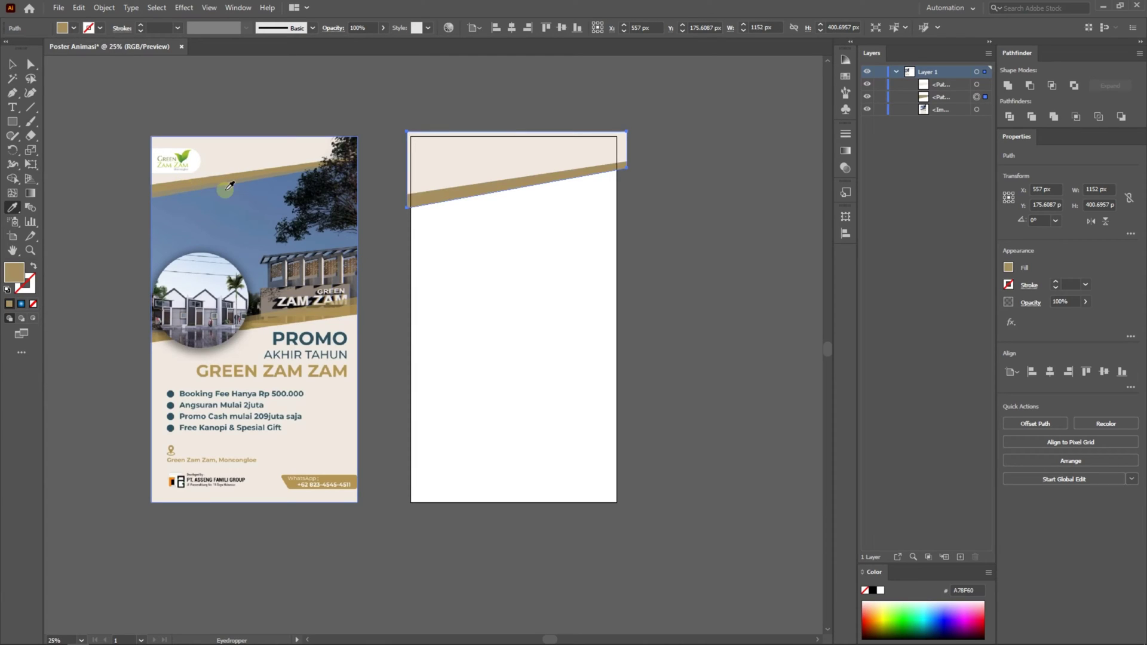
Step: Widen the gold shape on both sides to about 1208 px so it extends past the cream shape
left_click(19, 62)
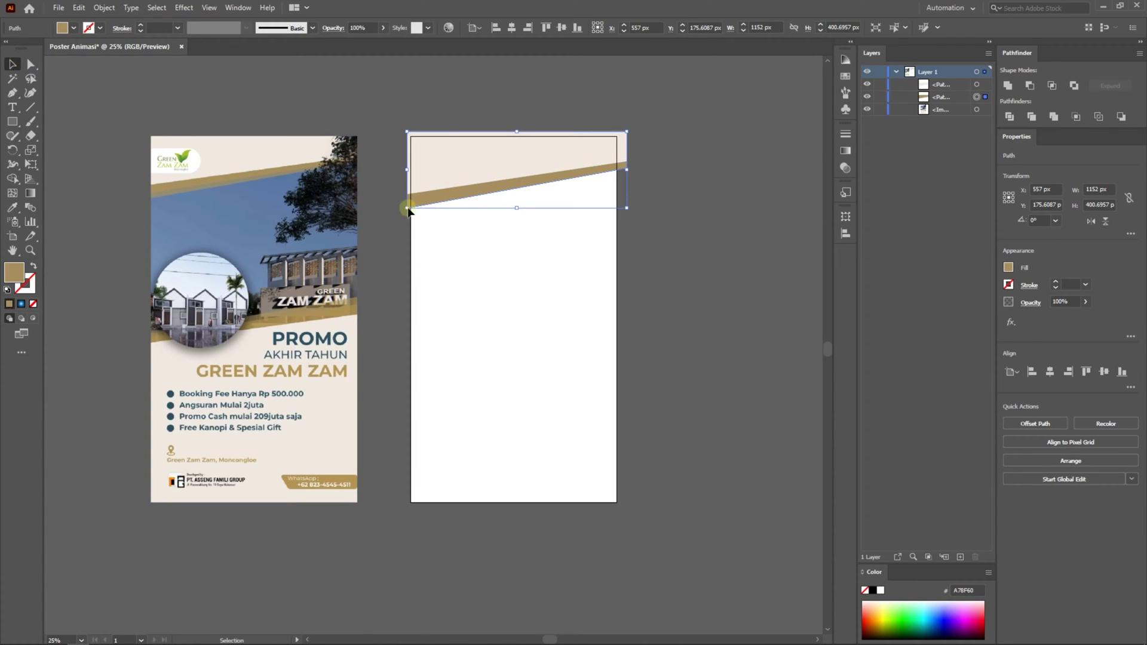
left_click_drag(407, 170, 404, 171)
left_click_drag(627, 170, 635, 170)
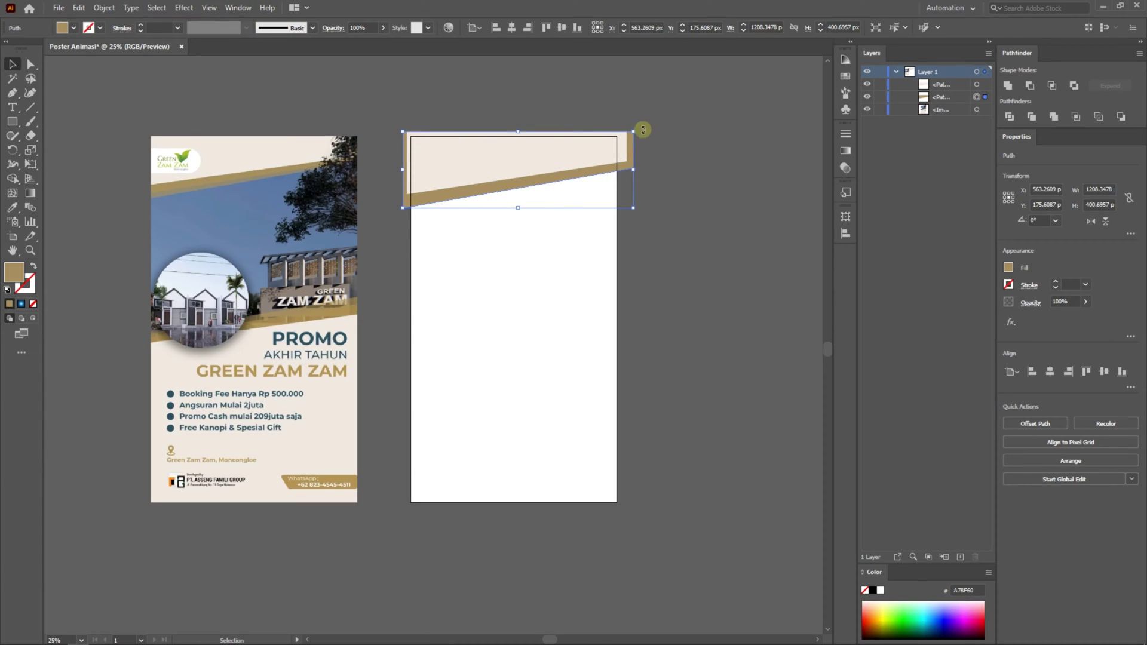
left_click_drag(639, 170, 638, 170)
Step: Turn off Smart Guides, then tilt the gold shape about 0.28° and raise it so a narrower stripe shows below the cream shape
left_click(215, 7)
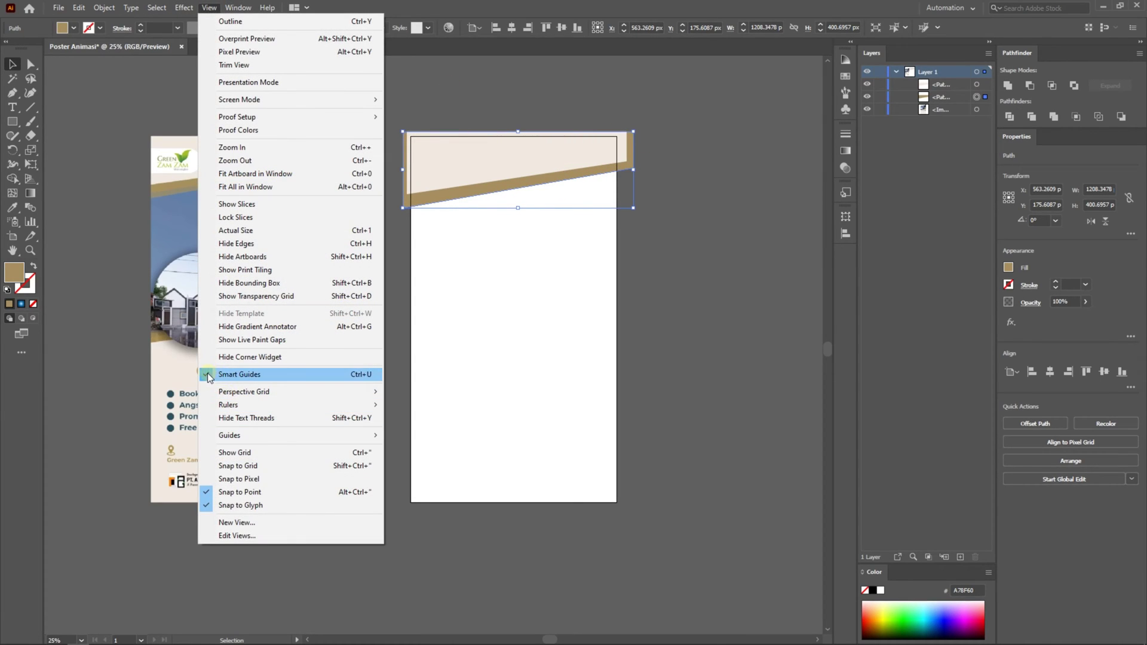
left_click(227, 372)
left_click_drag(640, 171, 635, 164)
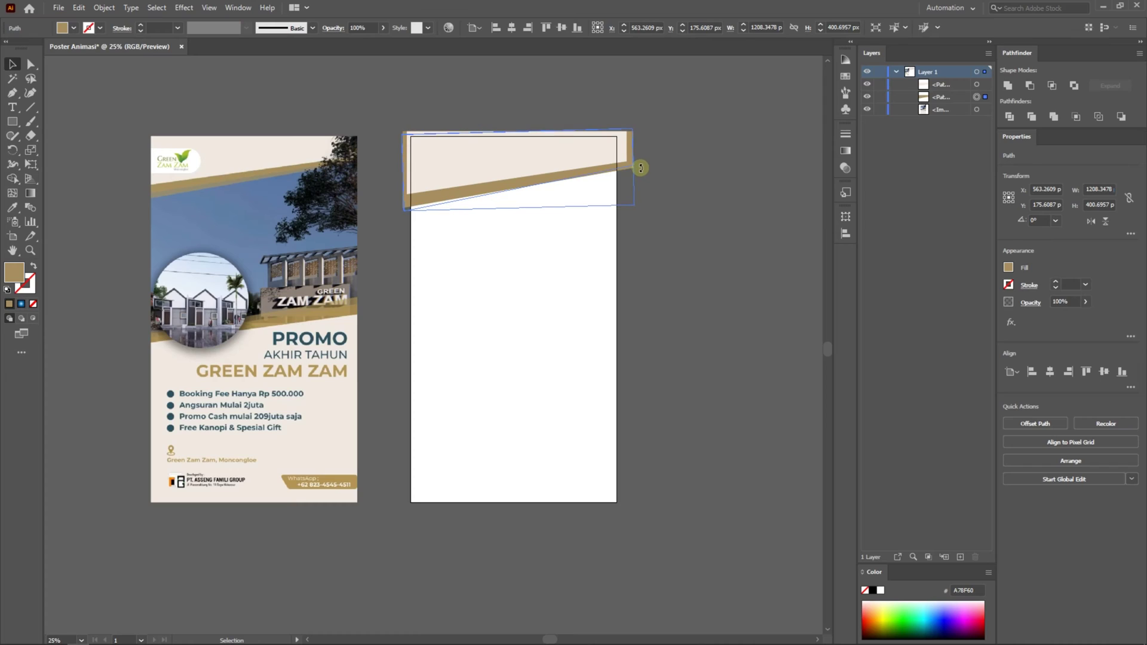
left_click_drag(478, 195, 476, 193)
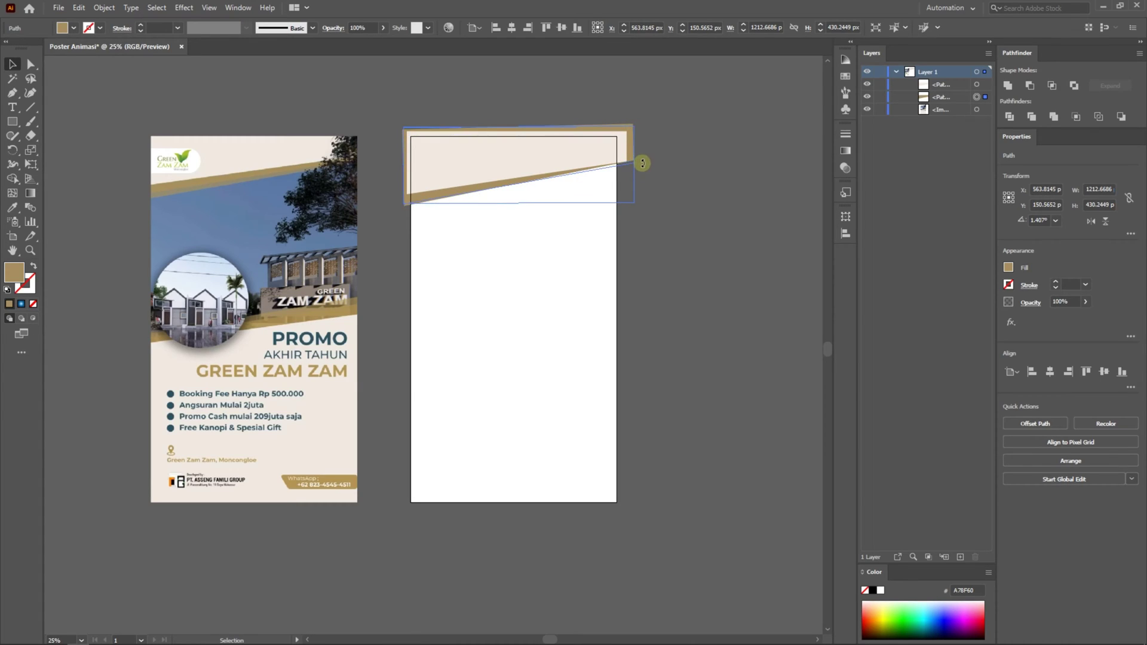
left_click_drag(639, 161, 639, 165)
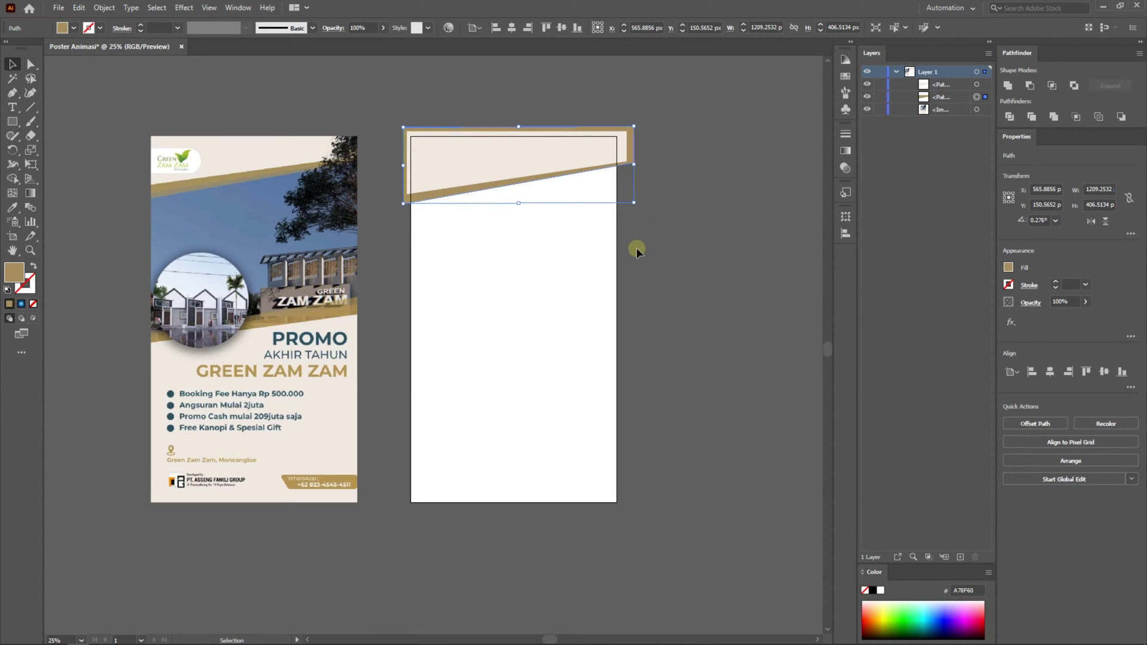
Step: Duplicate the gold shape in place, stretch the lower copy down to about 450 px high and set its opacity to 50%
key("ctrl+c")
key("ctrl+f")
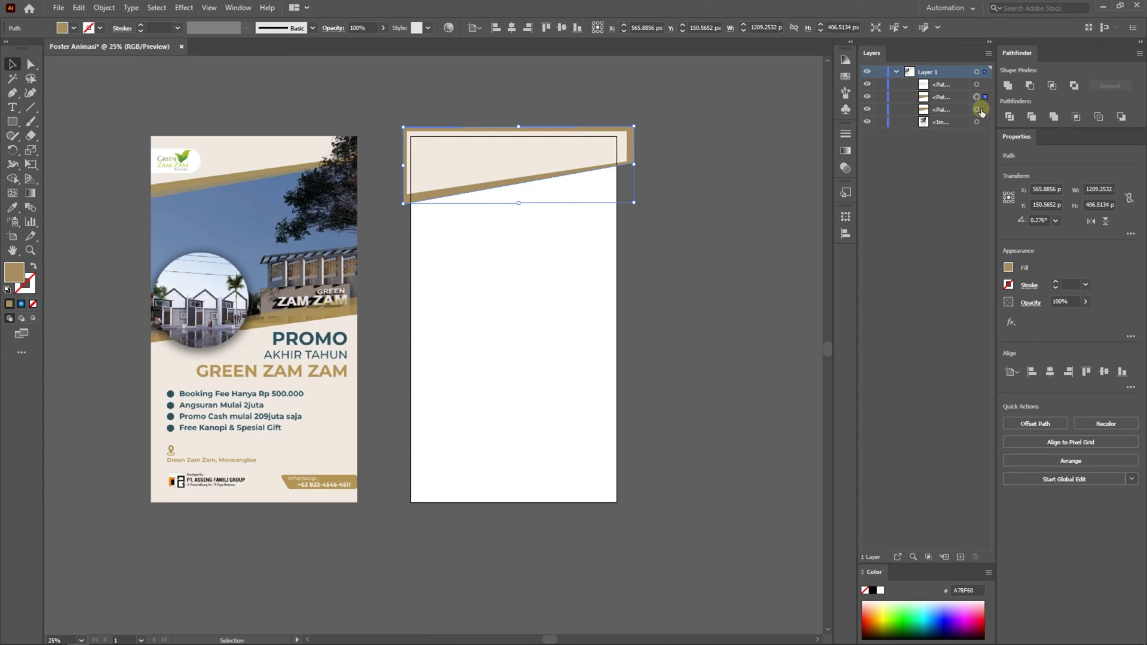
left_click(977, 110)
left_click_drag(518, 203, 519, 213)
left_click(371, 27)
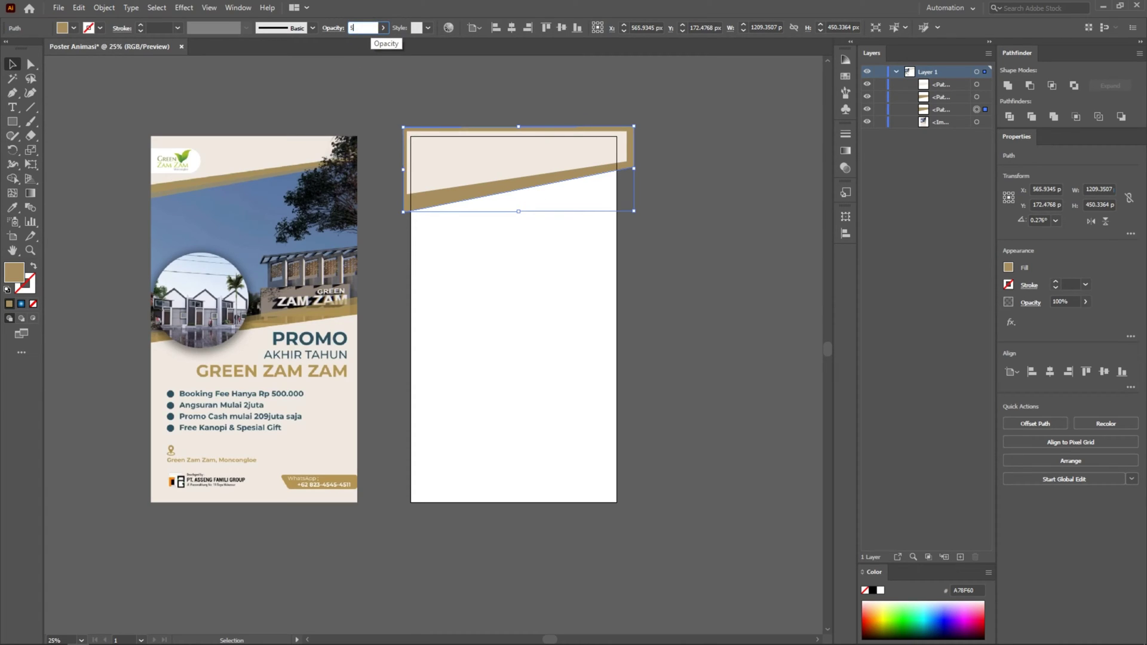
key("Return")
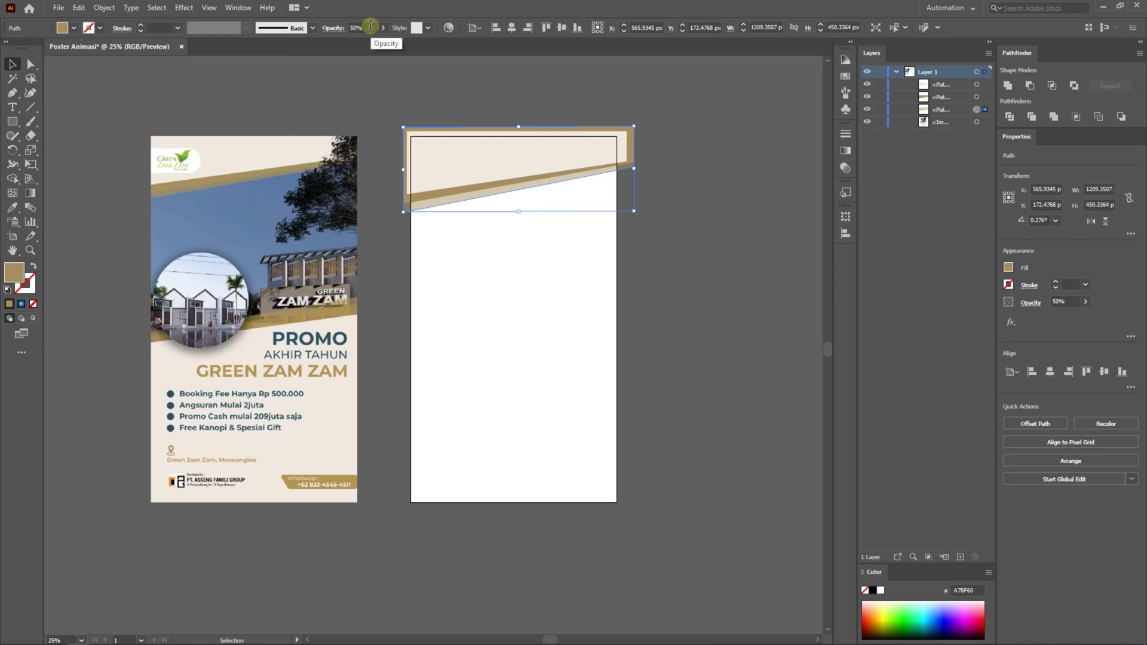
left_click(752, 299)
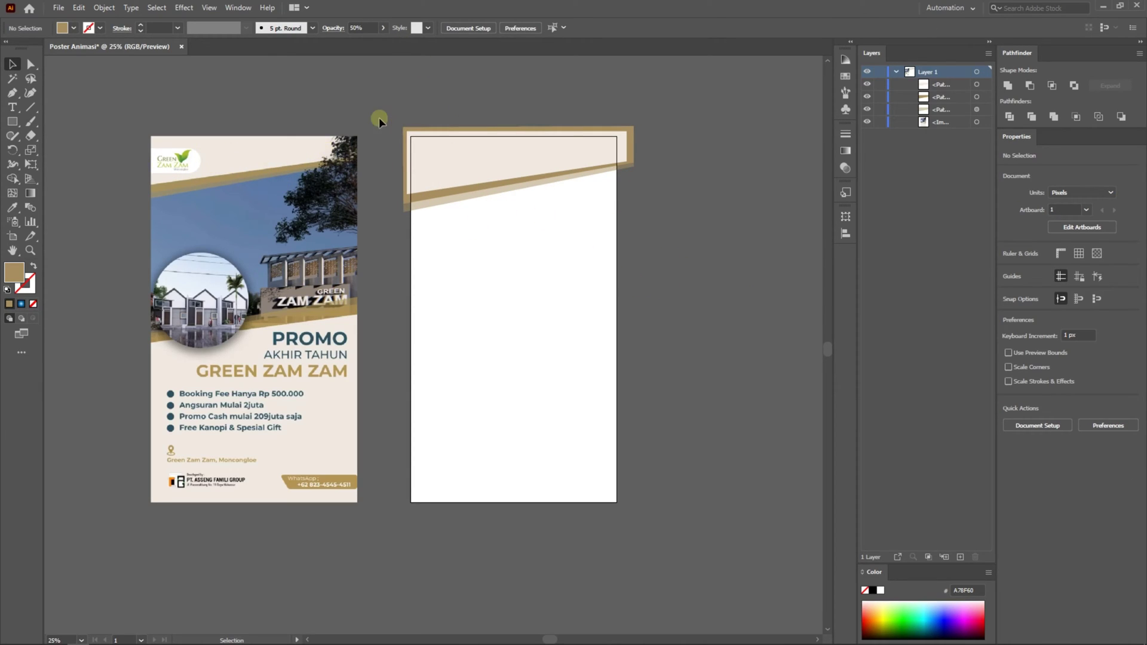
Step: Select the cream shape and both gold shapes at the top, shift them slightly up and to the left, and group them
left_click_drag(468, 205, 583, 205)
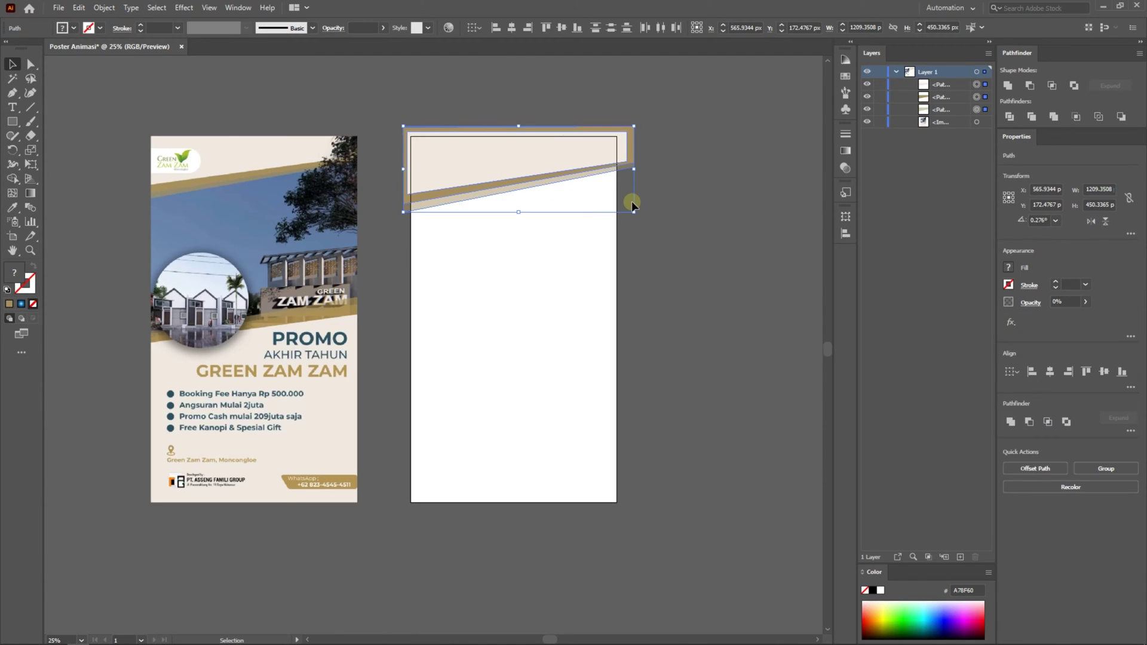
left_click_drag(533, 178, 532, 171)
left_click_drag(528, 161, 525, 154)
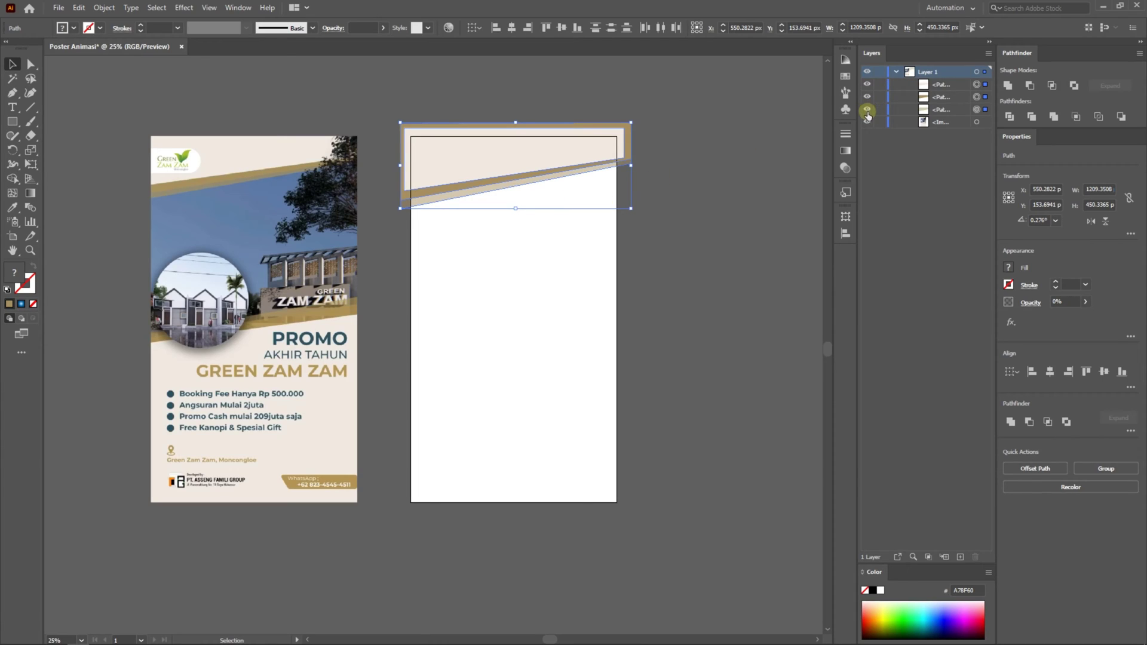
key("ctrl+g")
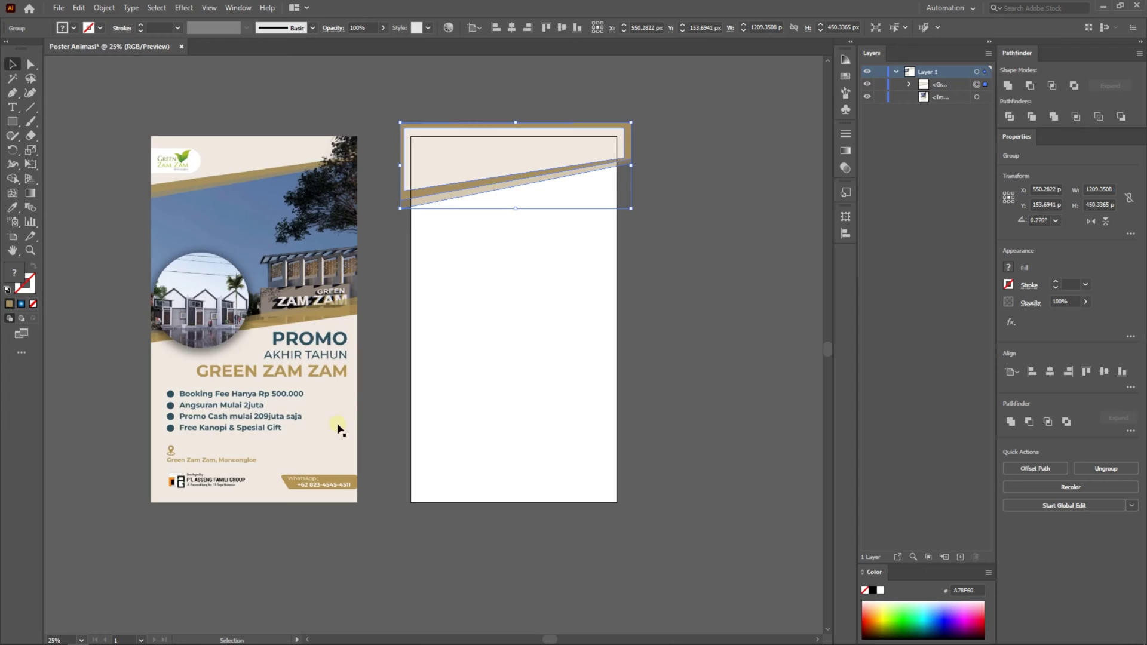
Step: Draw a closed four-point gold shape with the Pen tool over the artboard's lower part, about 1190 x 1130 px with a slanted top edge
left_click(11, 92)
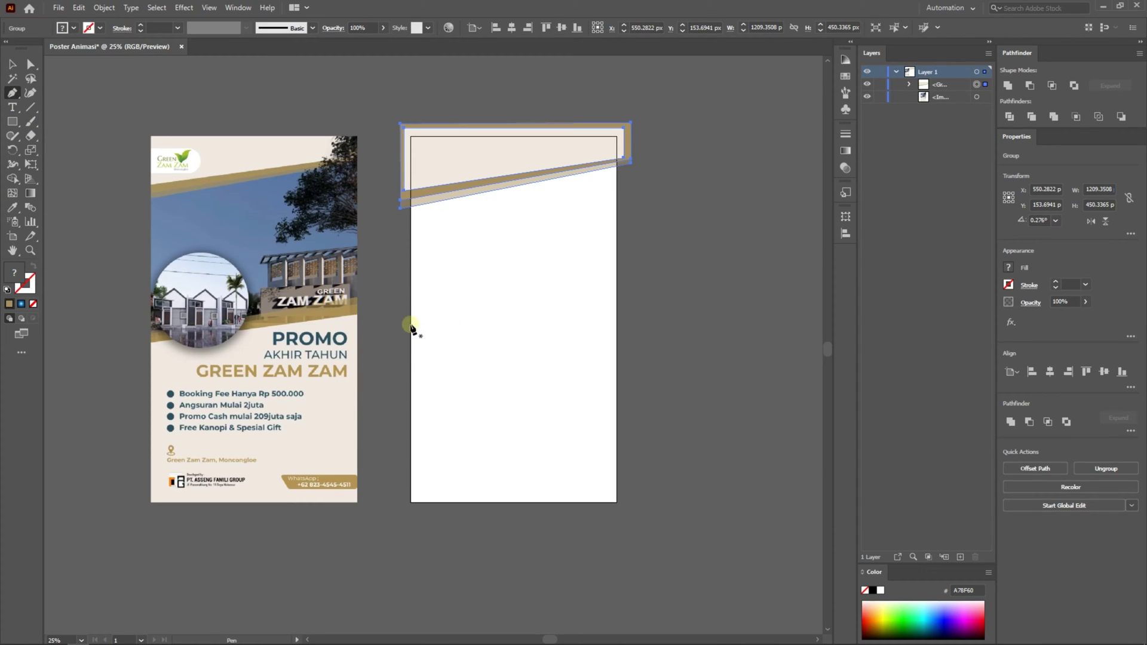
left_click(406, 332)
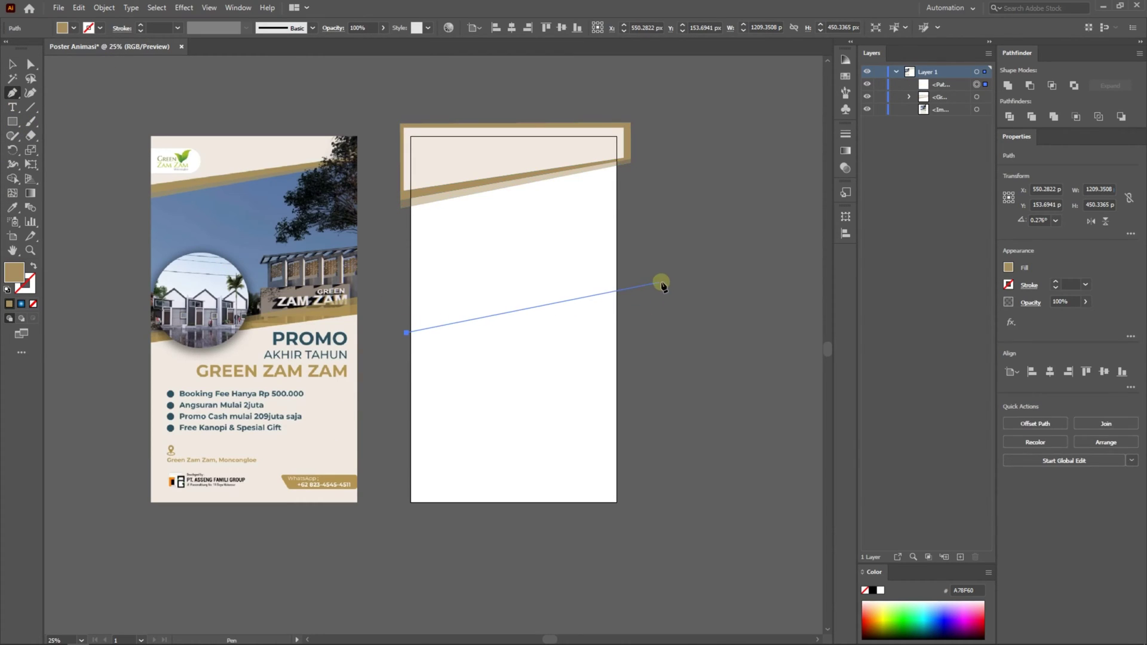
left_click(630, 295)
left_click(625, 510)
left_click(403, 510)
left_click(406, 332)
key("v")
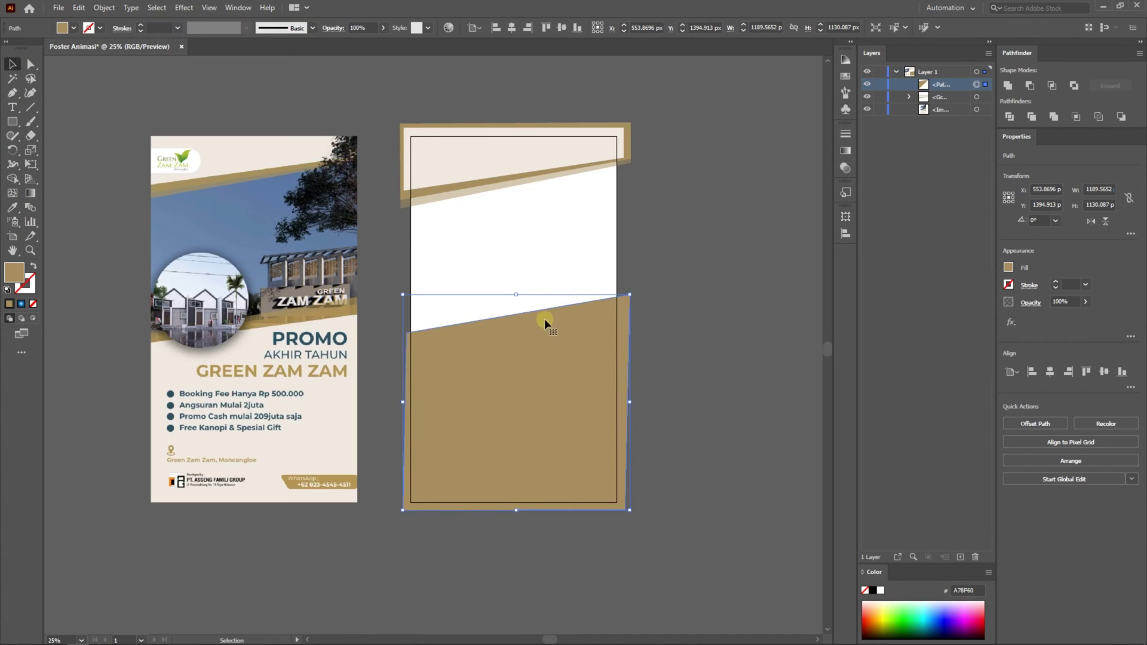
Step: Duplicate the large bottom gold shape in place and lower the copy's top edge to make it about 1083 px high
key("a")
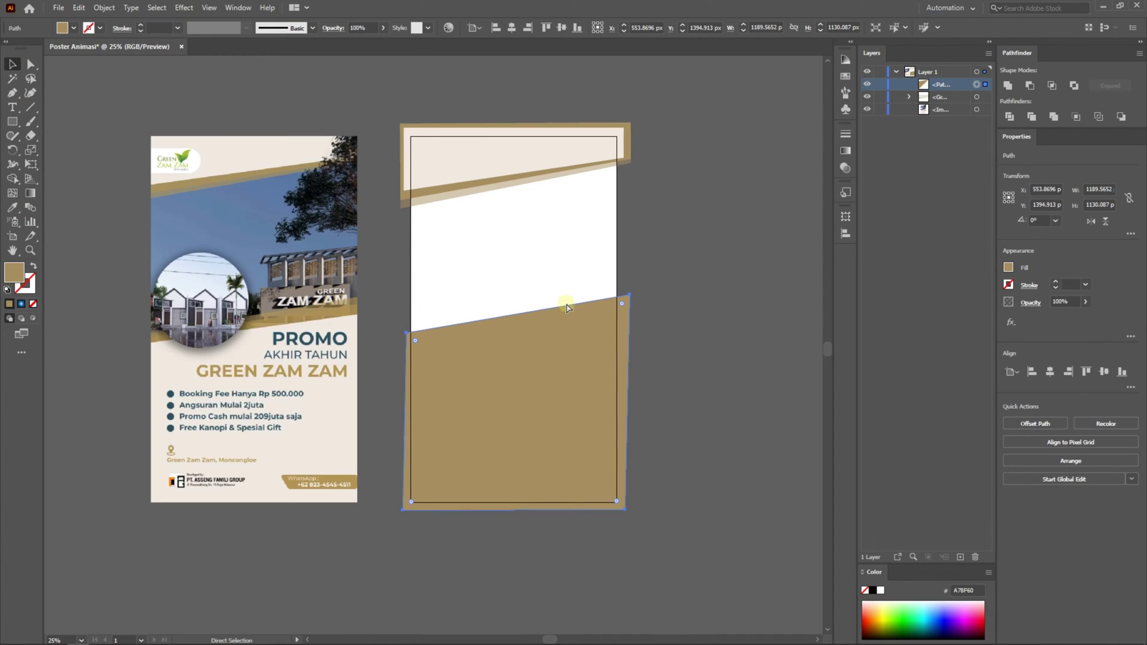
key("ctrl+c")
key("ctrl+f")
key("v")
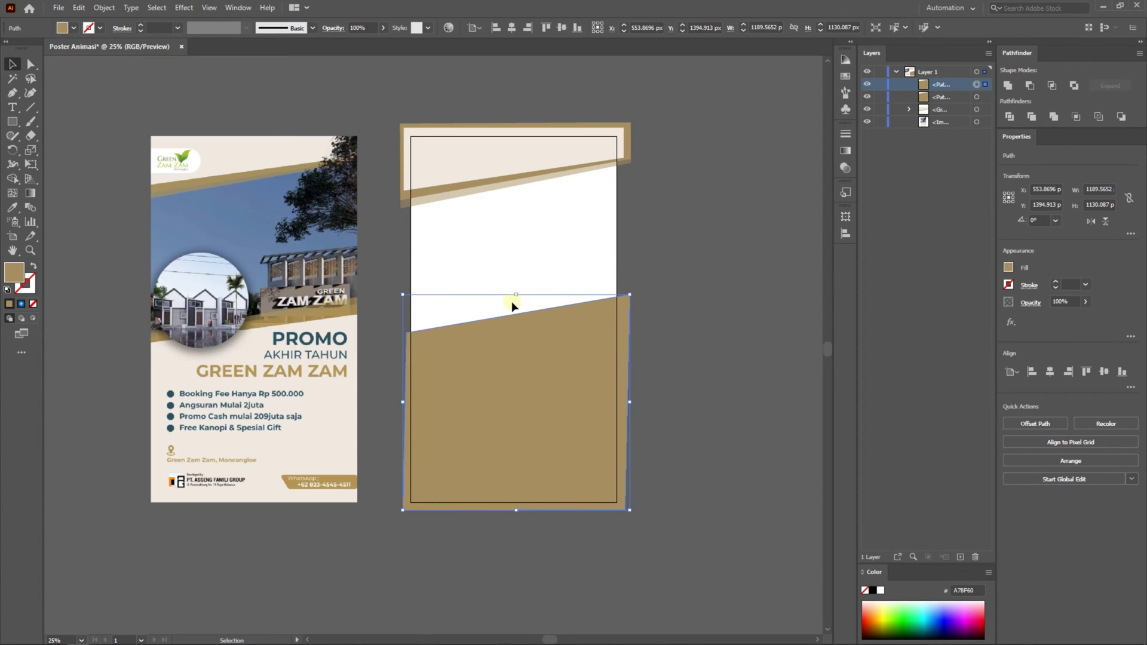
left_click_drag(516, 294, 514, 304)
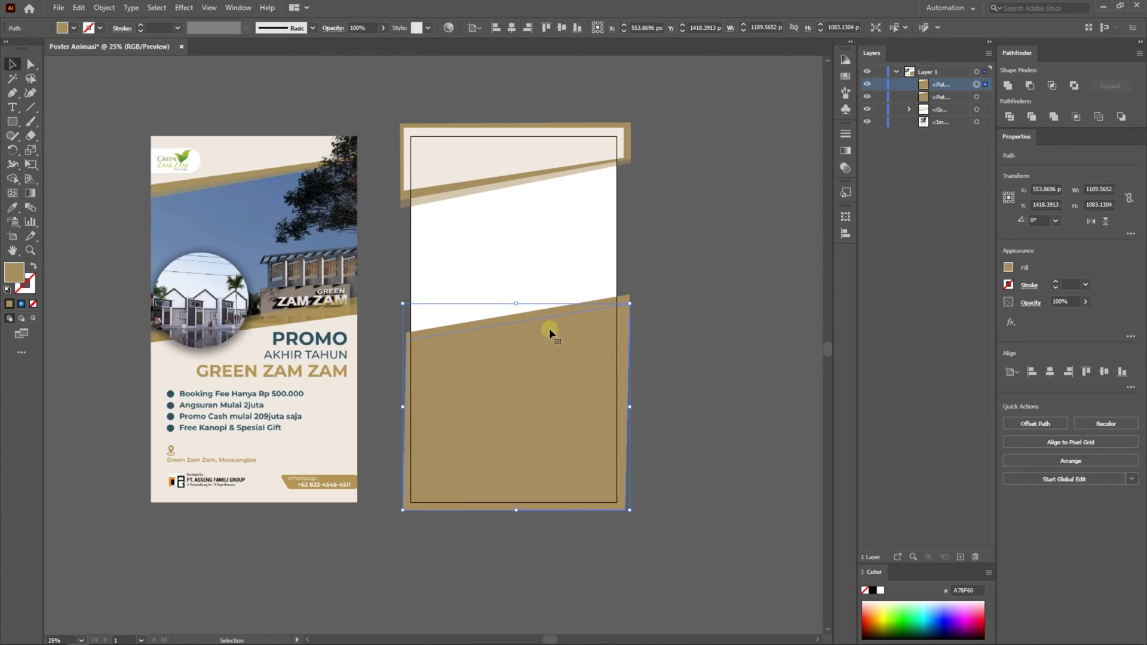
Step: Set the opacity of the taller gold shape underneath to 50%
left_click(977, 99)
left_click(362, 27)
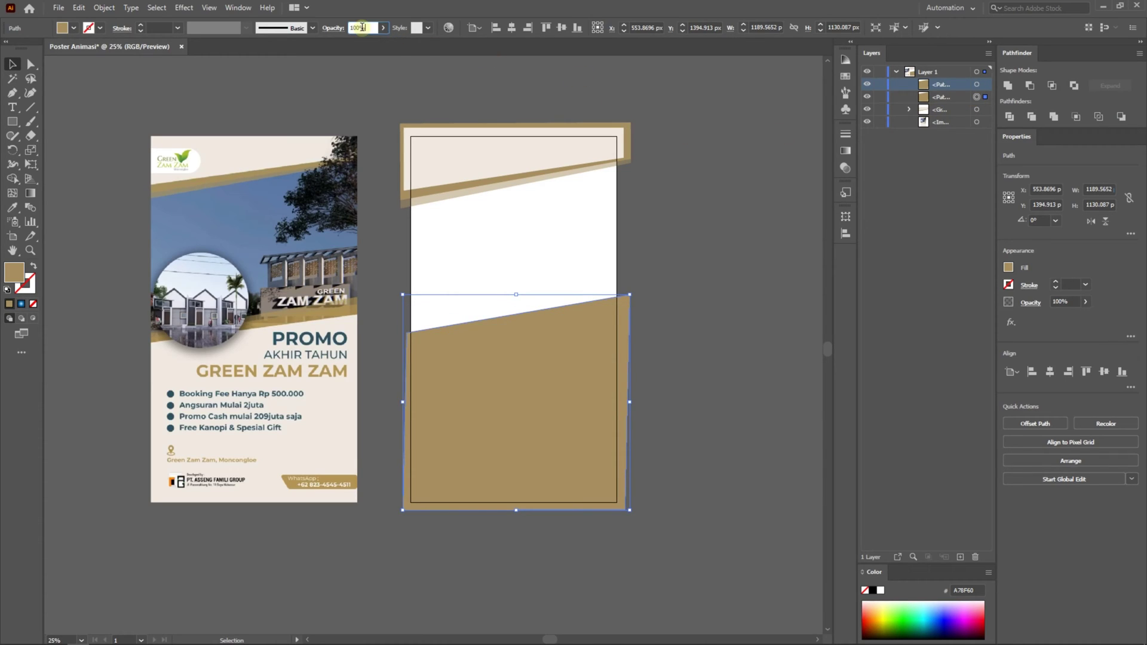
type("50")
key("Return")
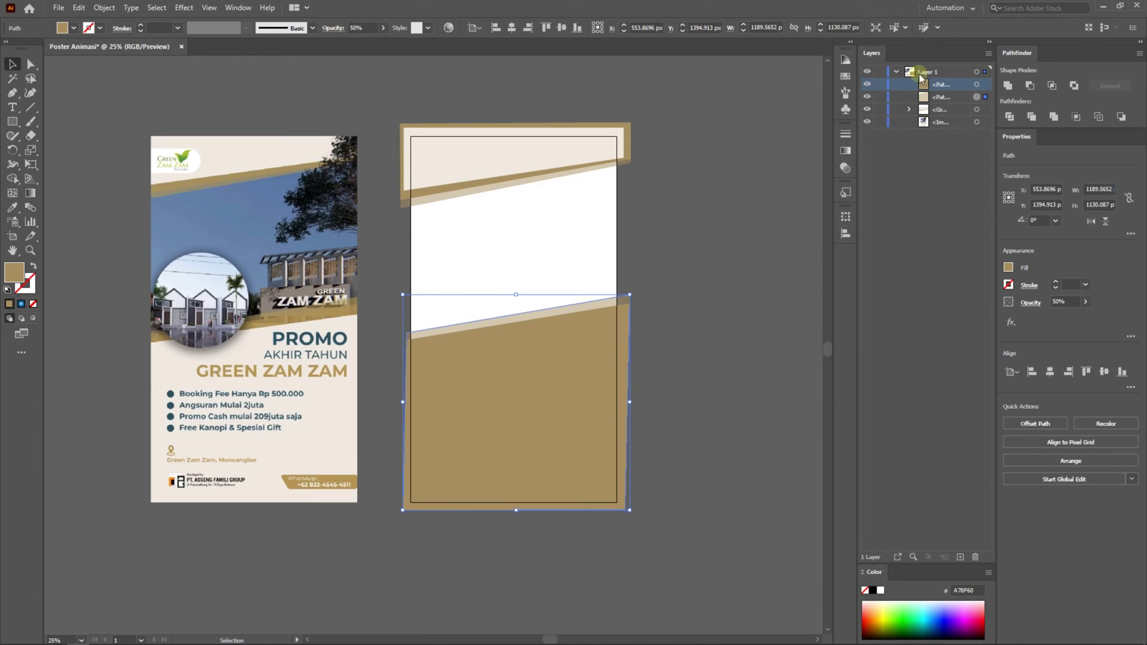
Step: Duplicate the opaque bottom gold shape in place, lower the copy's top edge to about 1030 px high and widen it to about 1262 px
left_click(978, 85)
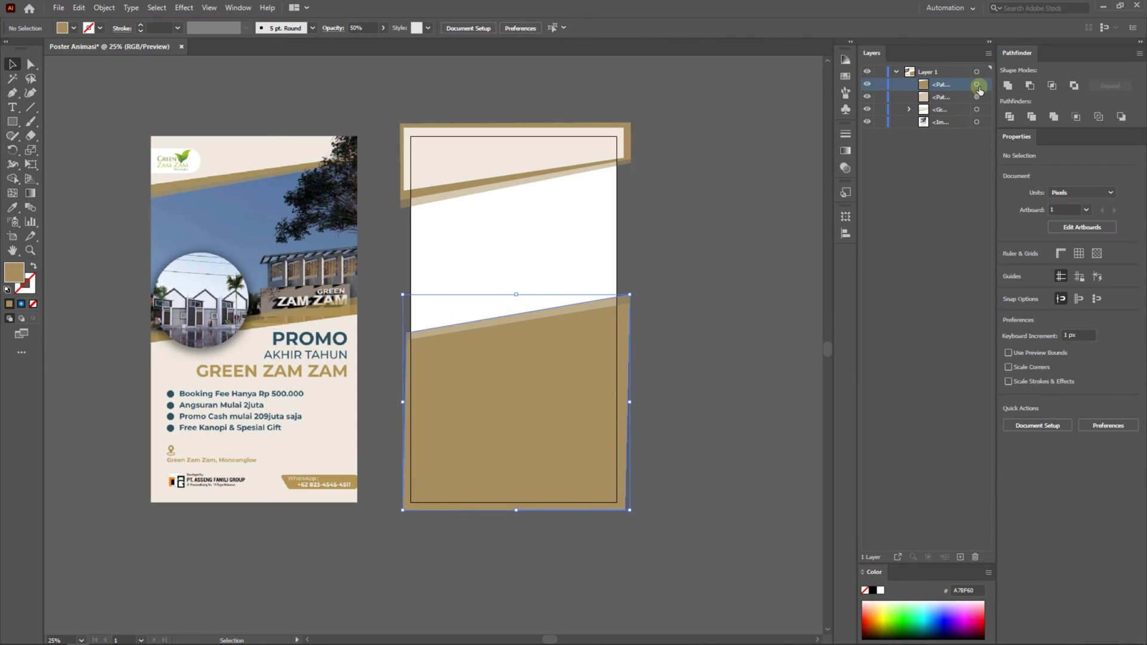
left_click(977, 86)
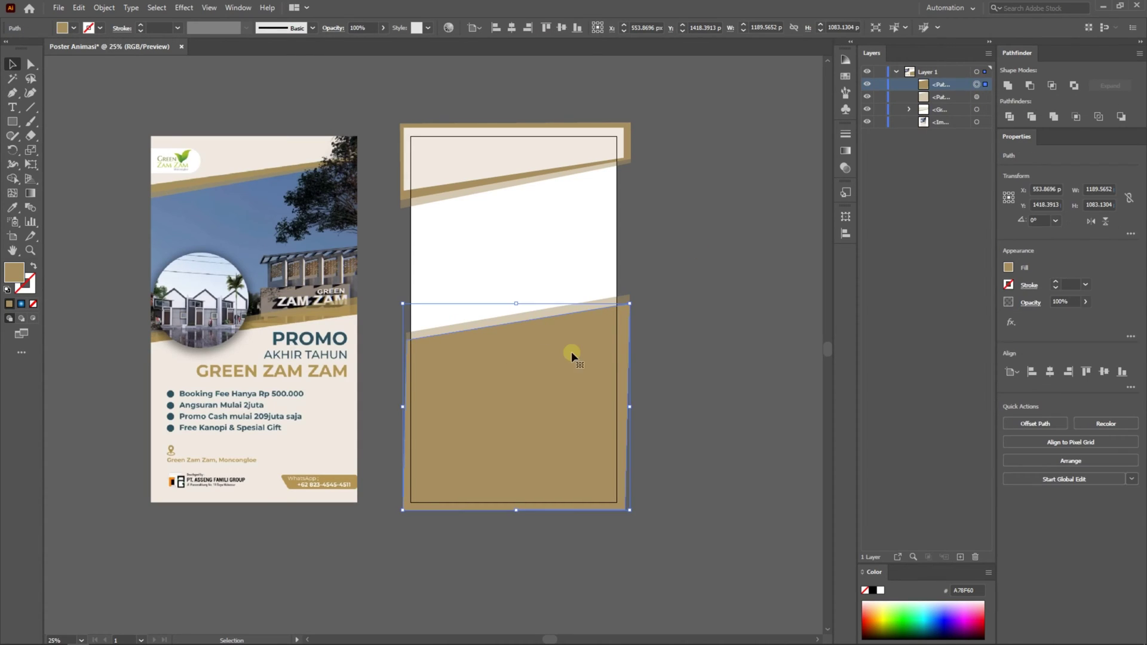
key("ctrl+c")
key("ctrl+f")
left_click_drag(516, 303, 513, 314)
left_click_drag(403, 411, 396, 408)
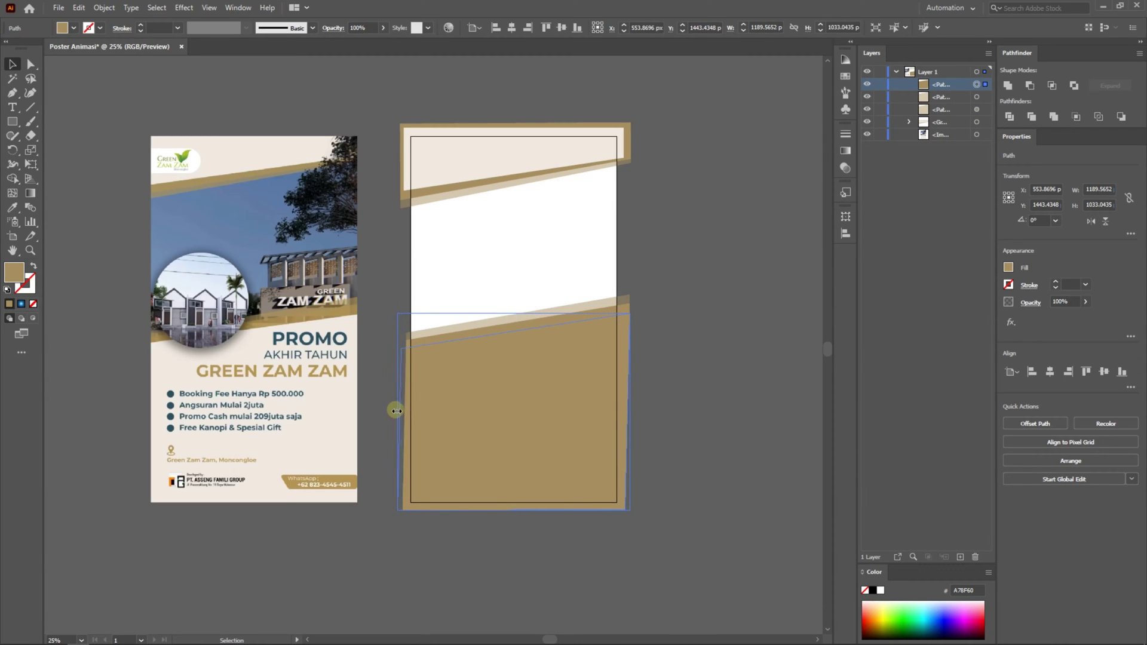
left_click_drag(630, 410, 640, 409)
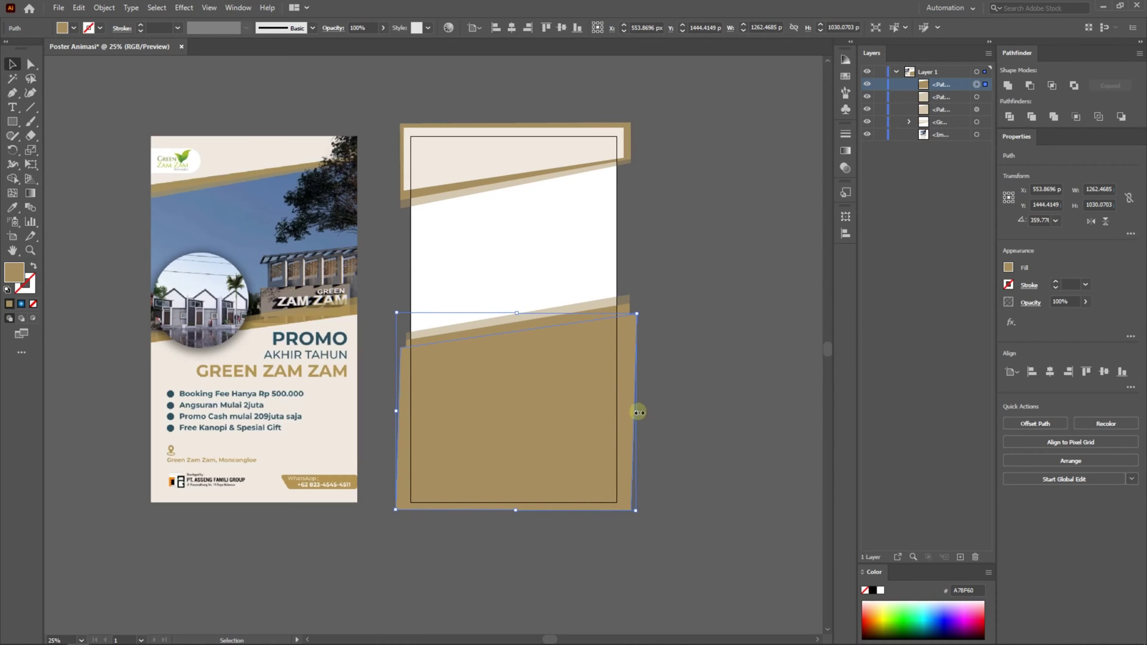
Step: Fill the new front shape with the cream background colour sampled from the reference poster
key("i")
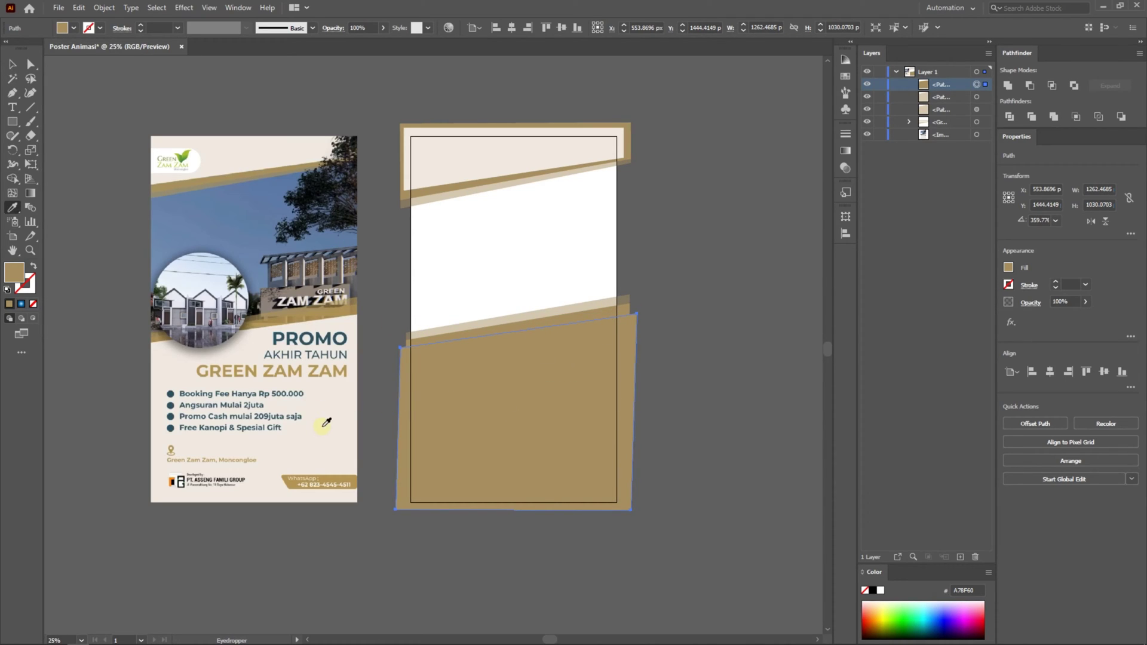
left_click(325, 422)
key("v")
Step: Nudge the half-transparent bottom shape down about 6 px, then group the three bottom shapes
left_click(537, 321)
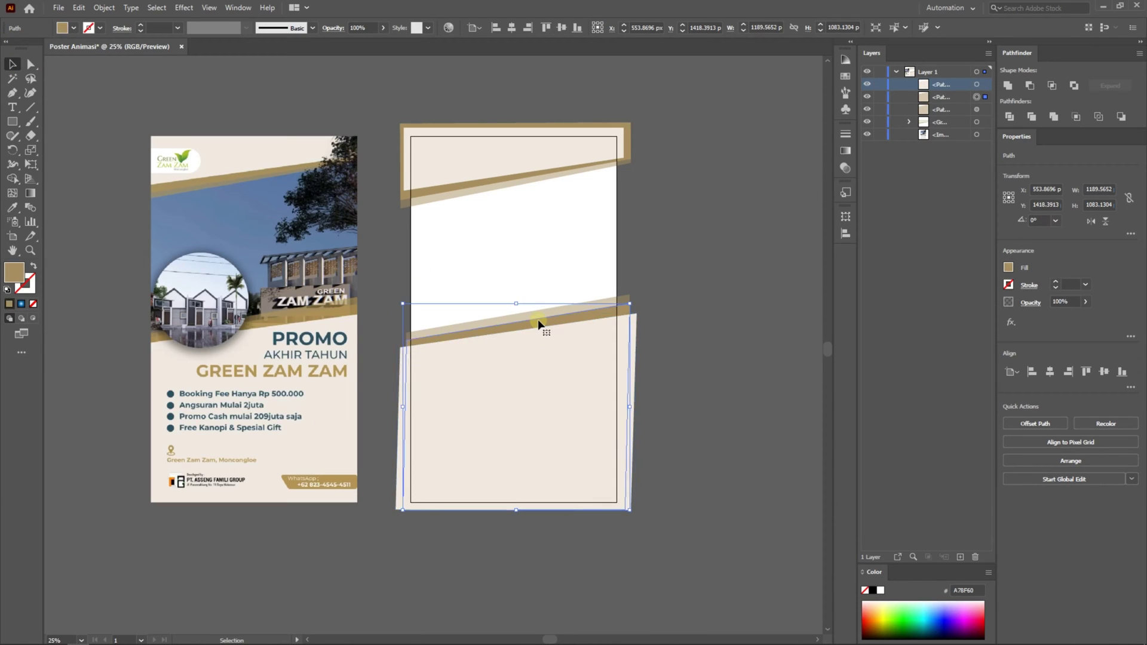
left_click(530, 315)
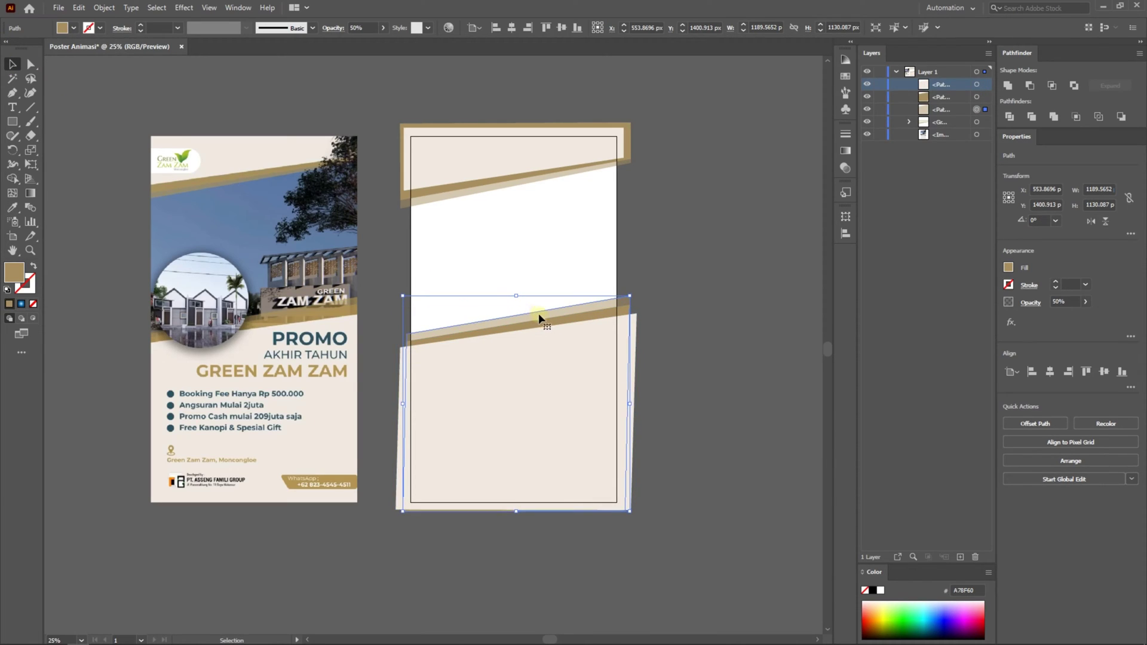
left_click(705, 288)
left_click_drag(574, 302, 667, 567)
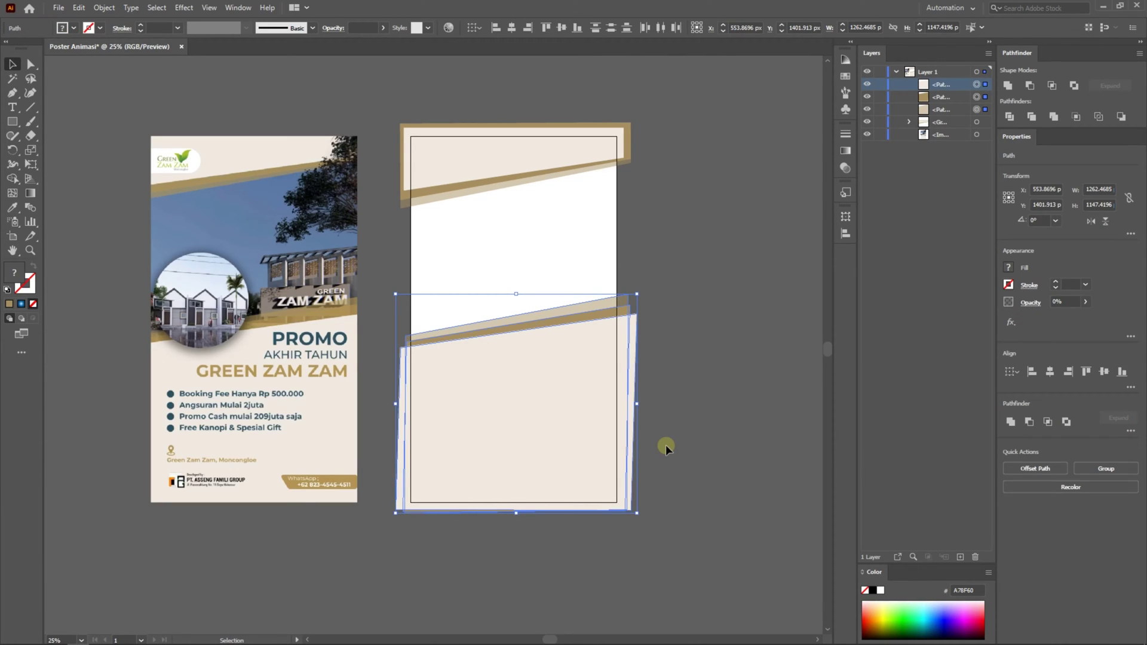
key("ctrl+g")
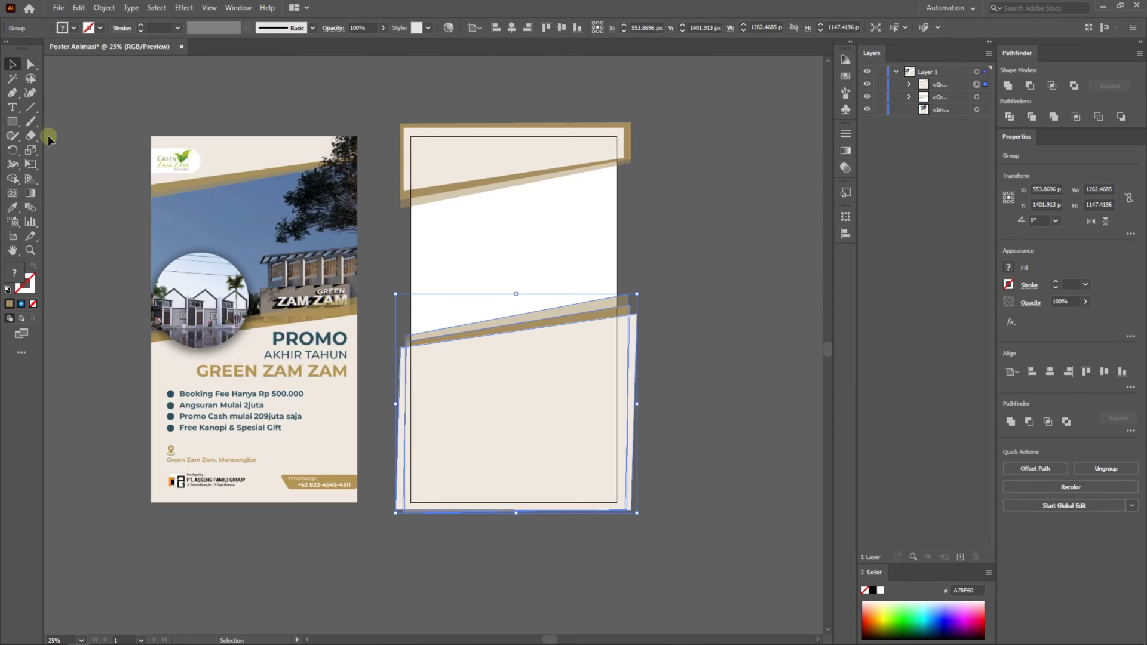
Step: Draw a rectangle about 304 x 131 px at the artboard's upper left edge and fully round its two right corners for the logo label
left_click(12, 121)
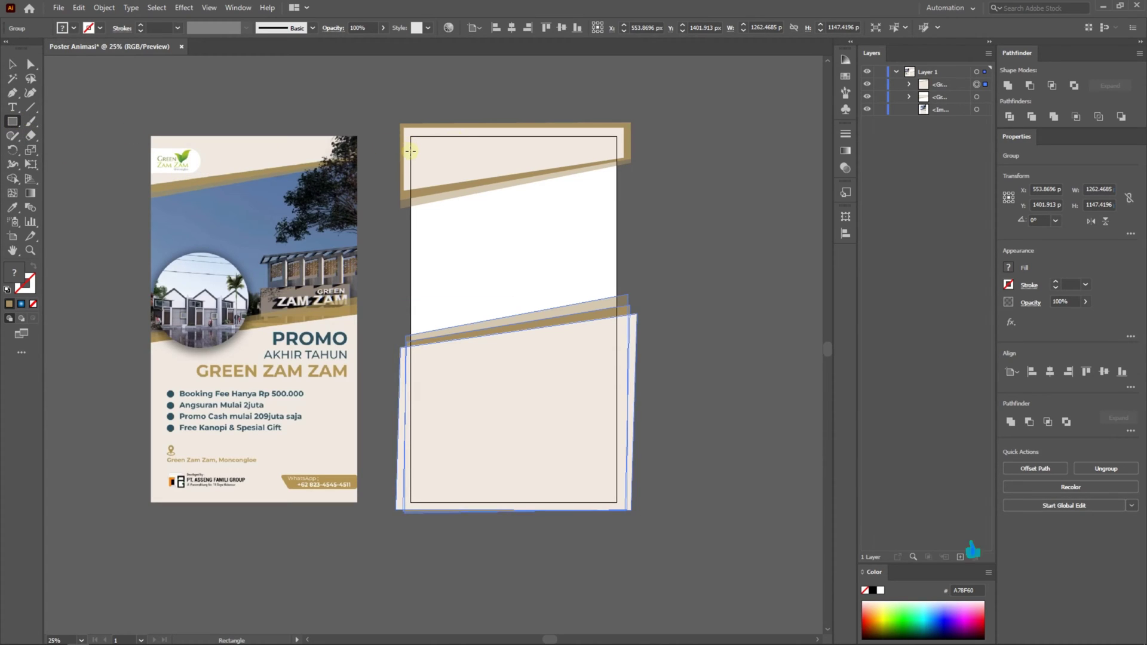
left_click_drag(410, 151, 469, 176)
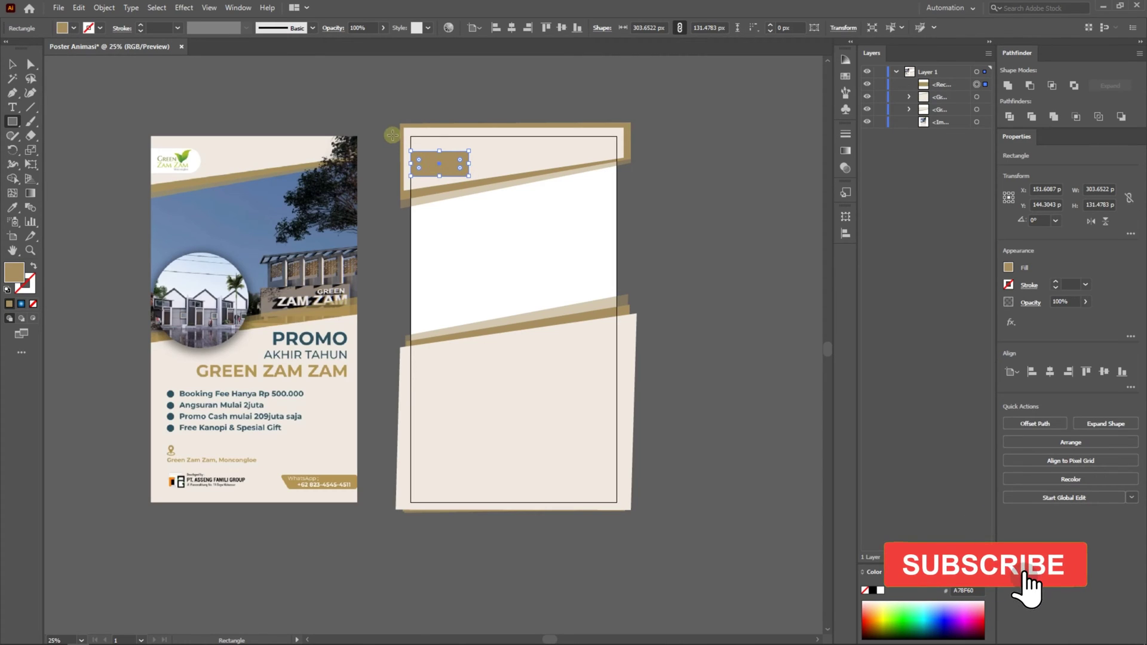
scroll(394, 128, "up", 4)
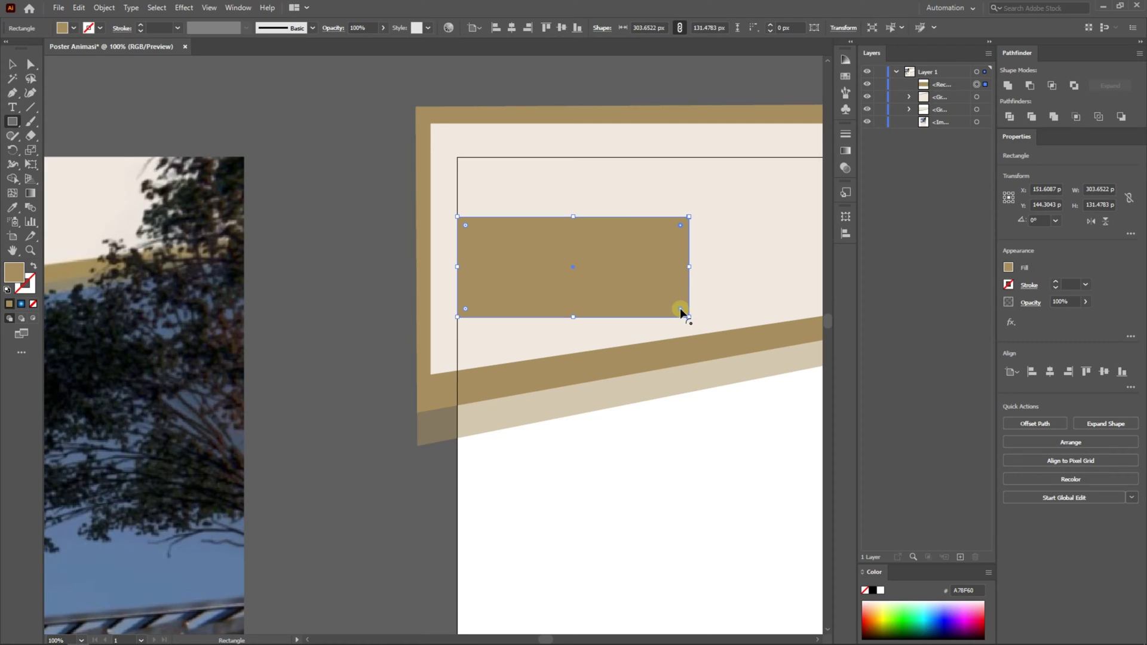
left_click_drag(679, 308, 620, 215)
Step: Fill the logo label with white FFFFFF sampled from the blank artboard area and deselect it
scroll(554, 262, "down", 2)
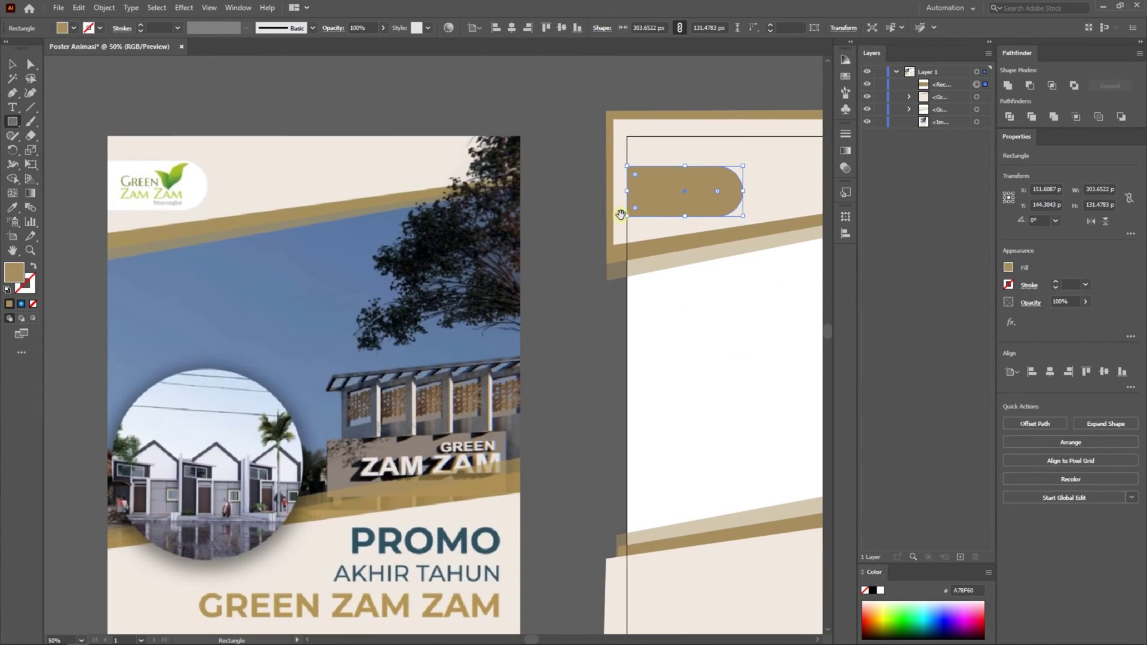
key("i")
left_click(715, 311)
left_click(12, 64)
left_click(596, 241)
Step: Draw a rectangle at the artboard's lower right edge for the WhatsApp label and shorten it from above to about 466 x 106 px
scroll(596, 241, "down", 2)
left_click_drag(725, 313, 634, 239)
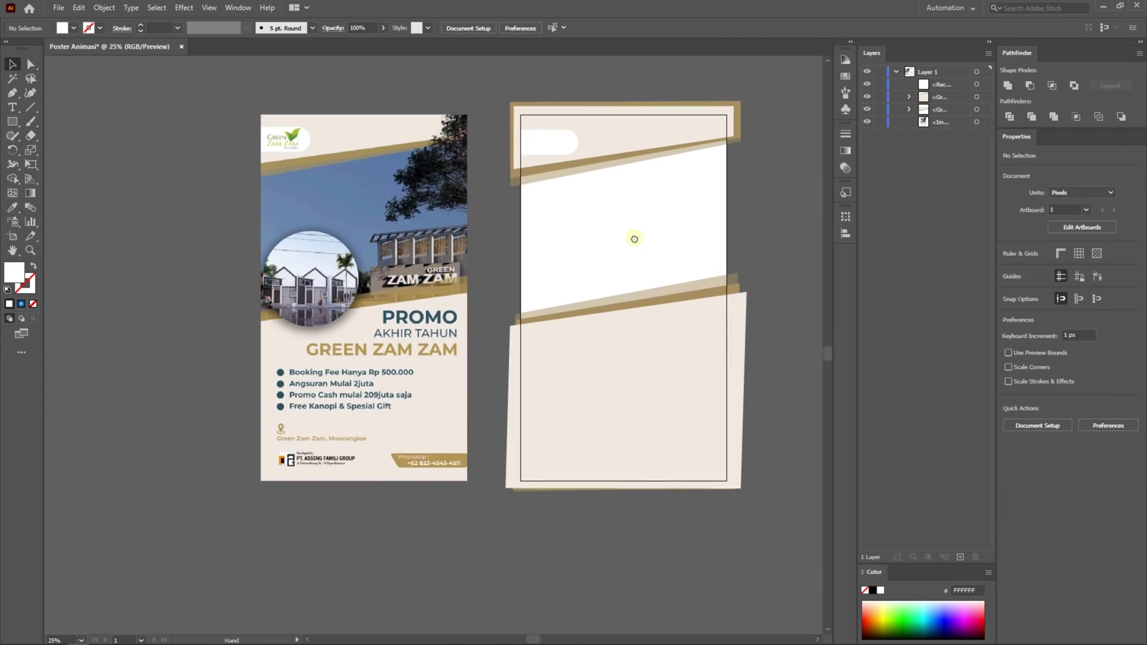
scroll(449, 418, "down", 2)
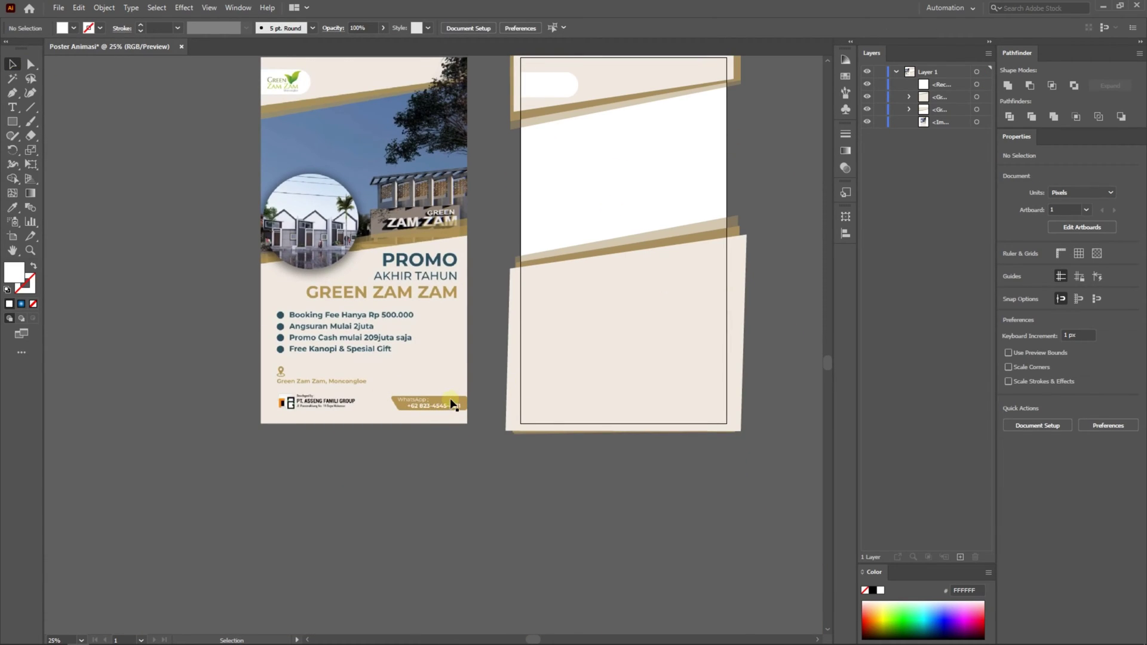
left_click(11, 121)
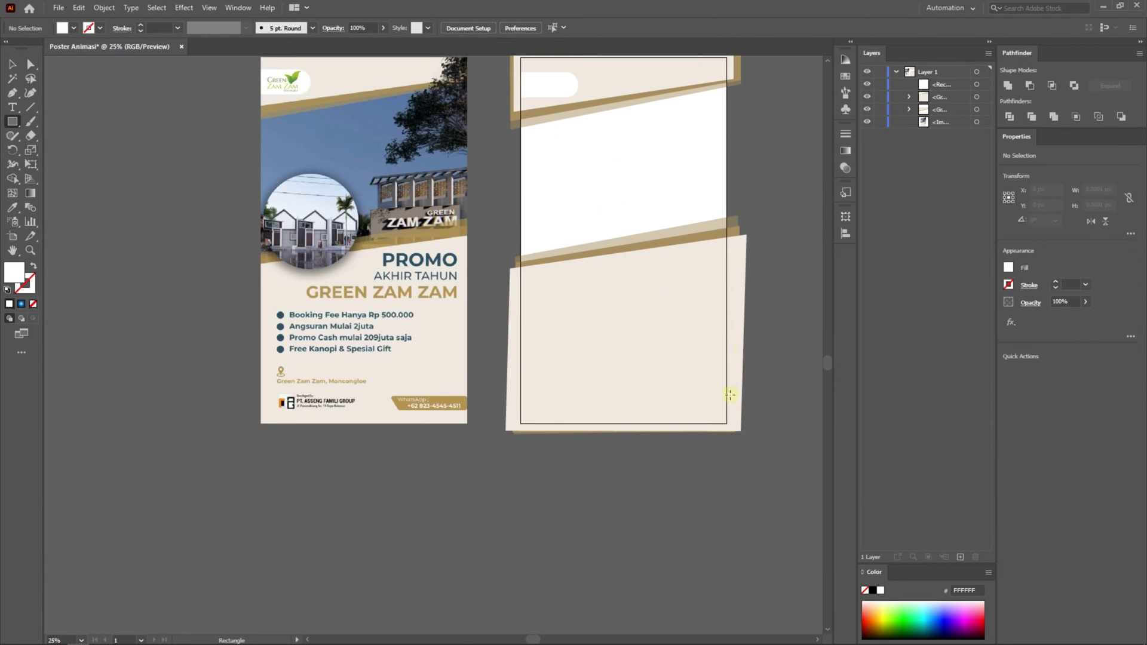
mouse_move(727, 409)
left_mouse_down()
mouse_move(619, 379)
mouse_move(637, 388)
left_mouse_up()
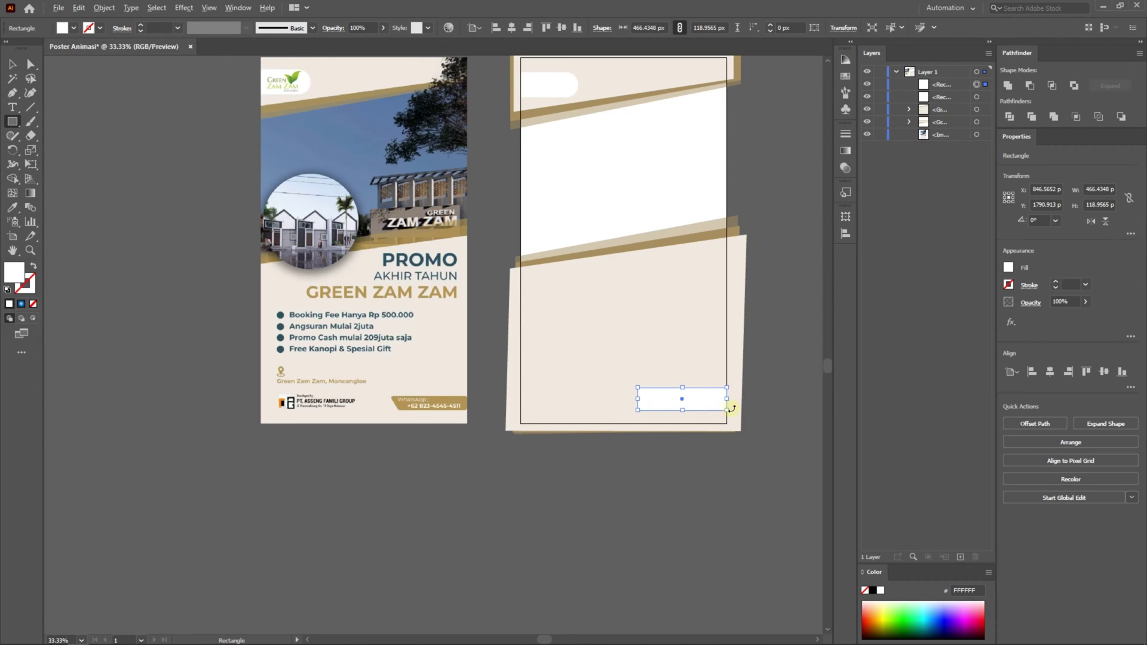
scroll(727, 410, "up", 3)
scroll(392, 389, "down", 3)
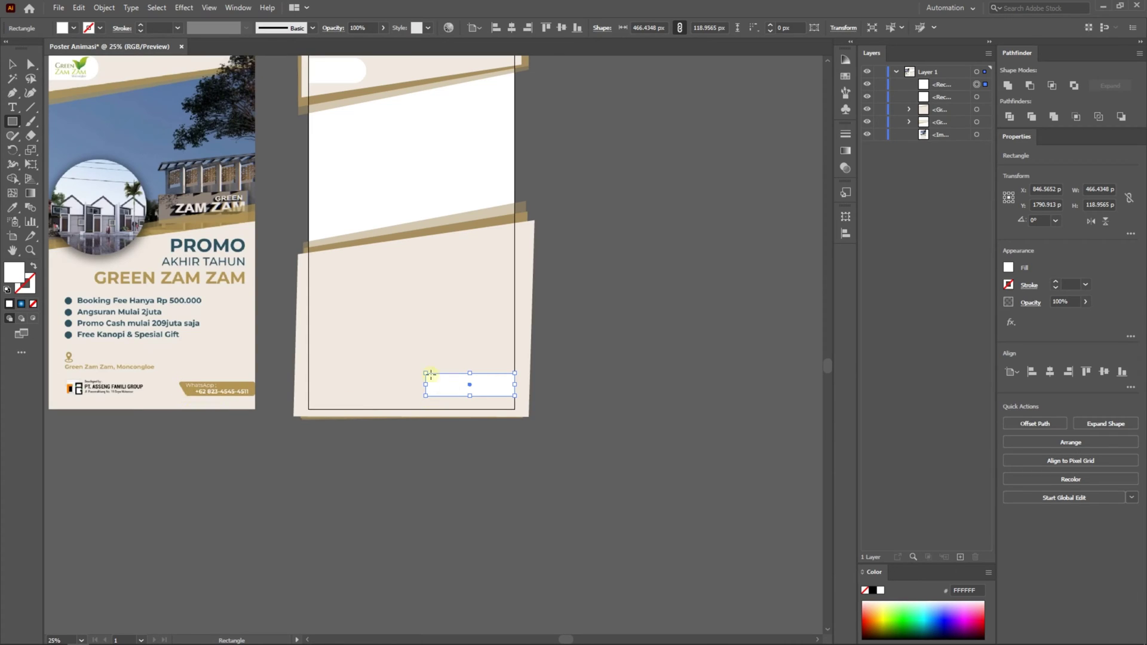
left_click_drag(469, 374, 470, 375)
Step: Slant the WhatsApp label's left end by shifting its lower corner about 41 px inward, then round the lower-left corner about 26 px and the upper-left about 15 px
left_click(31, 63)
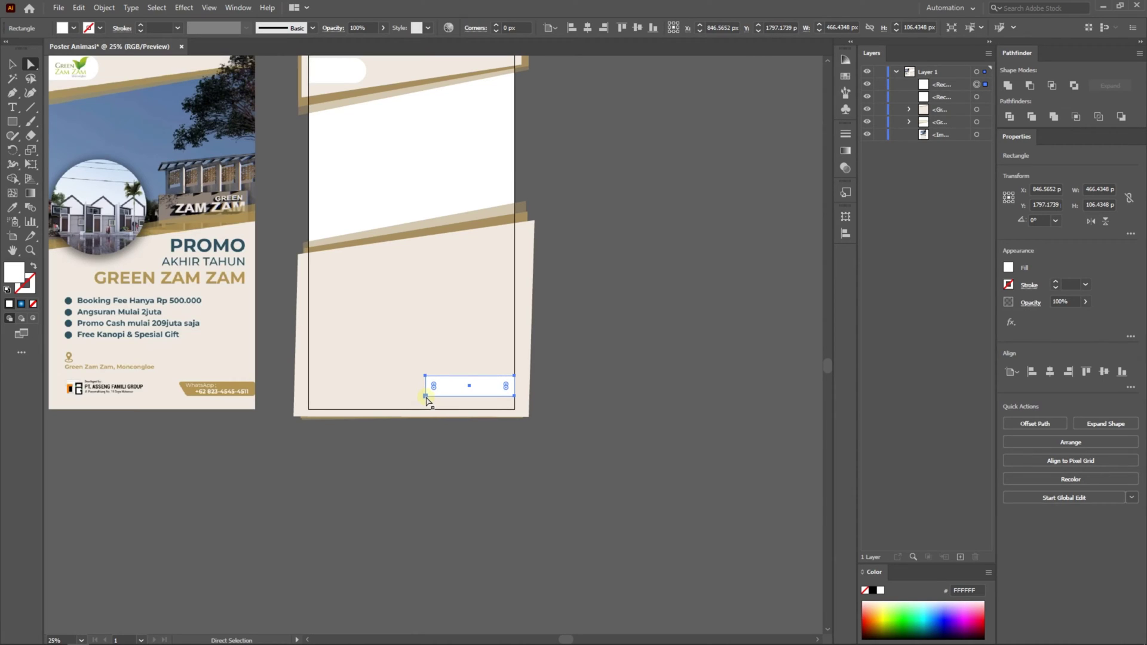
left_click_drag(426, 397, 416, 392)
scroll(448, 388, "up", 3)
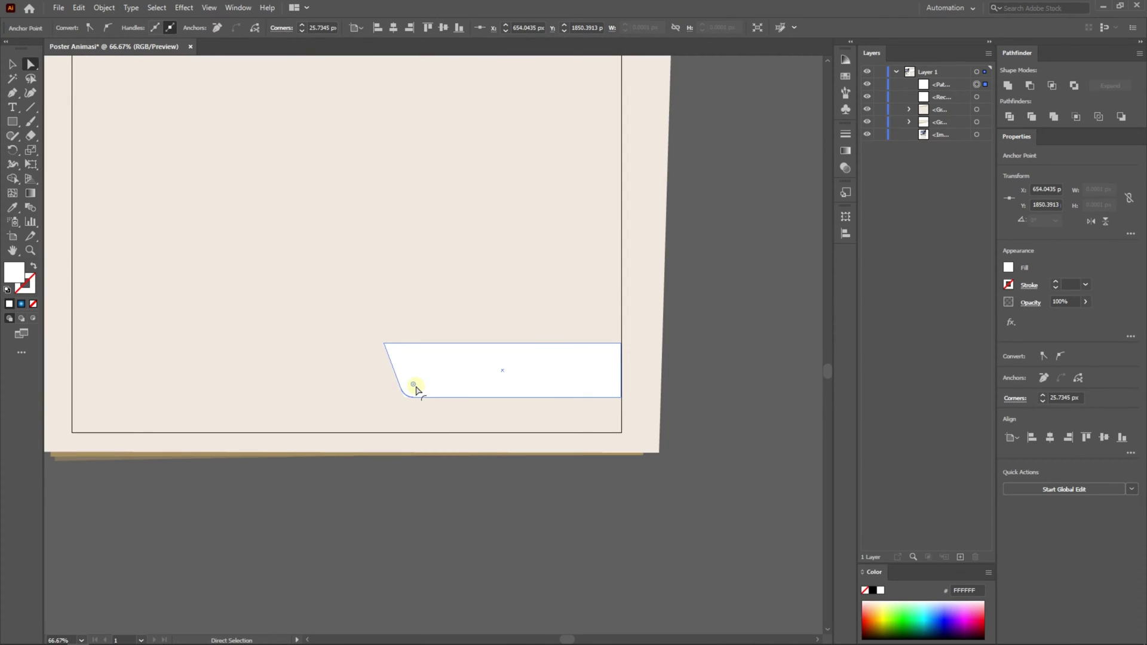
left_click(417, 396)
left_click(383, 343)
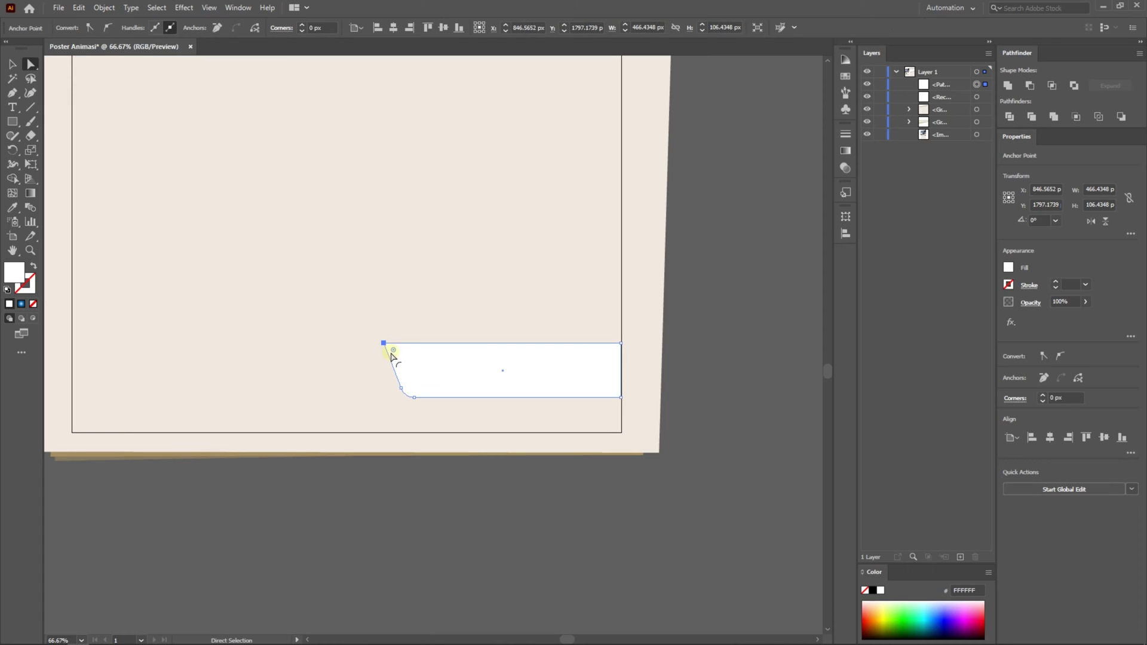
left_click_drag(394, 353, 395, 350)
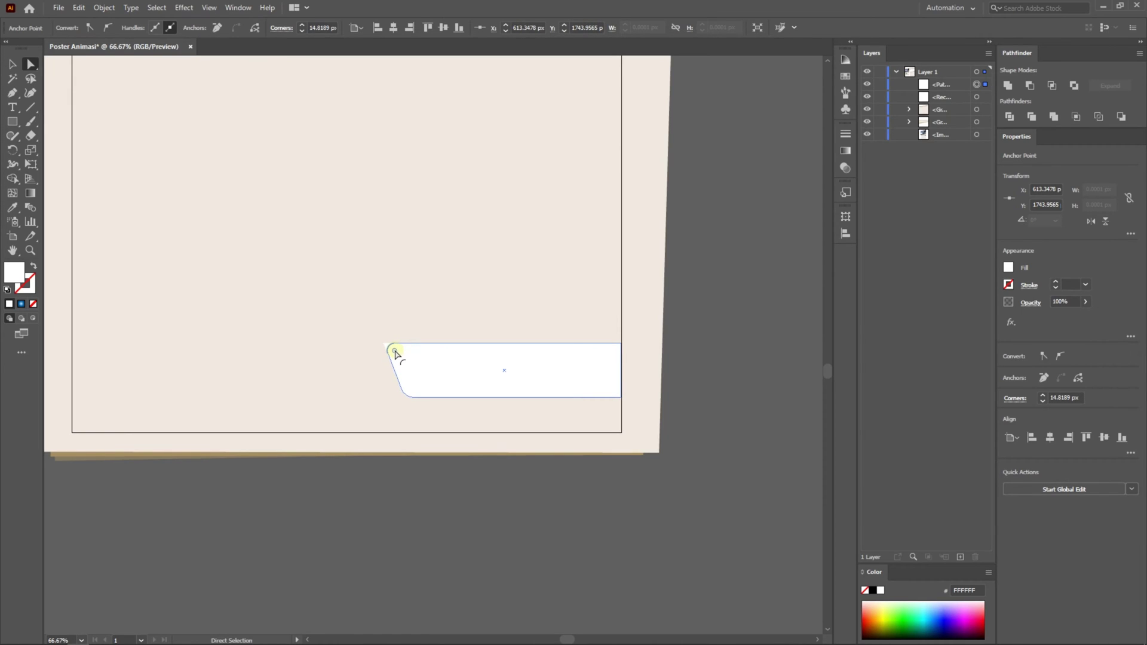
Step: Apply horizontal right alignment to the WhatsApp label at the artboard's lower right edge
scroll(394, 351, "down", 3)
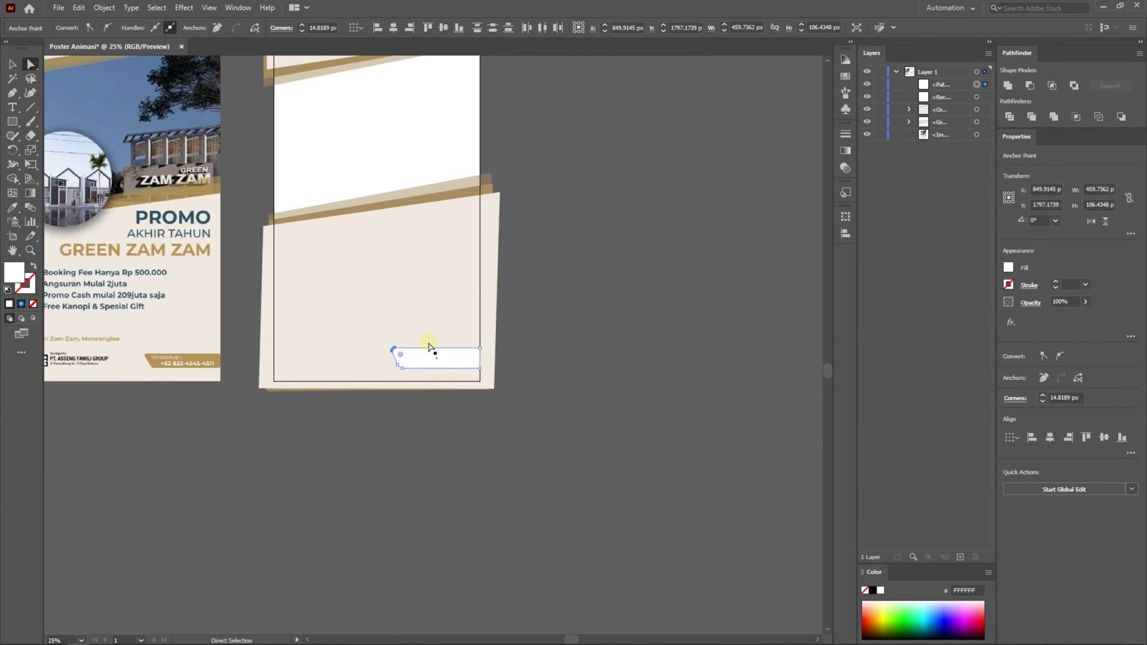
left_click_drag(575, 390, 735, 483)
left_click(12, 64)
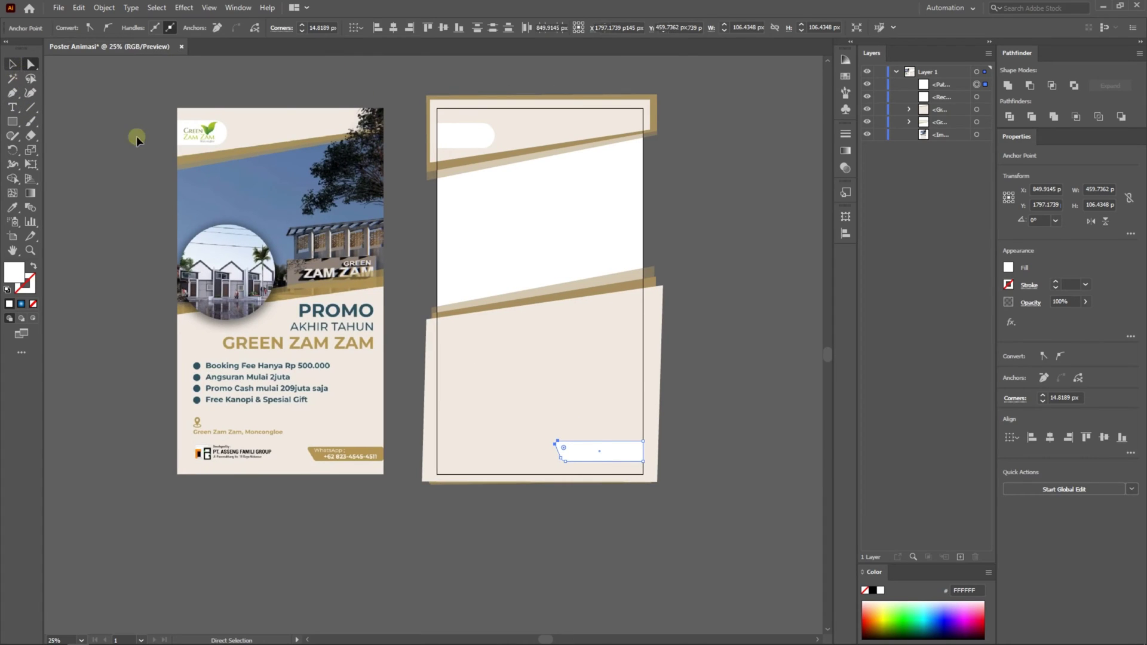
left_click(690, 404)
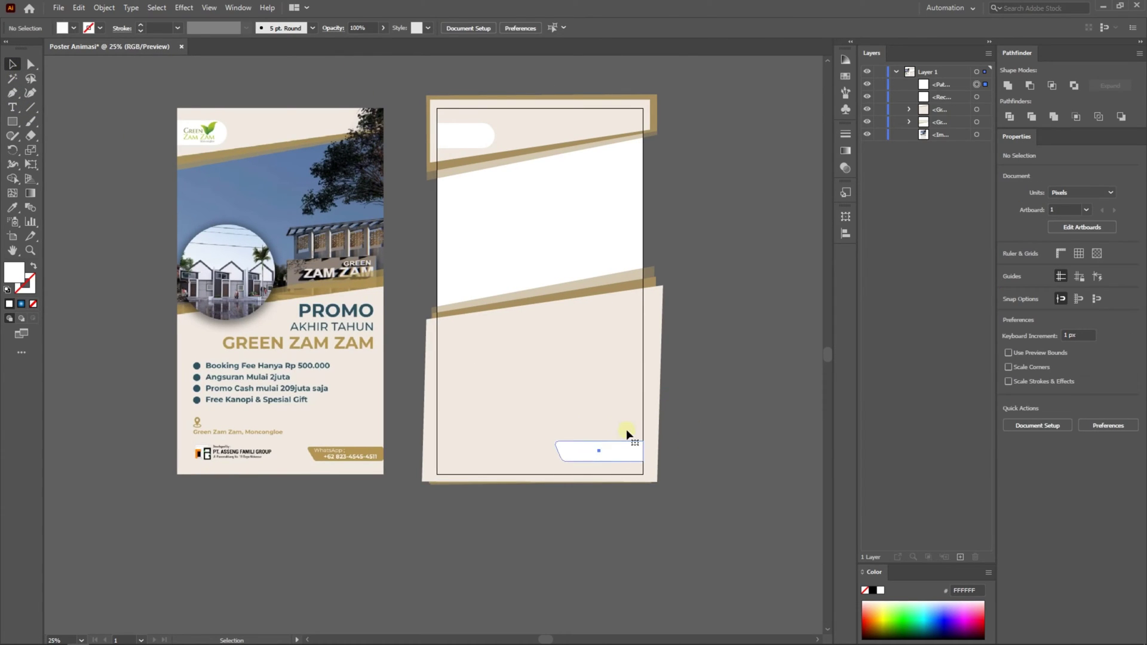
left_click(621, 447)
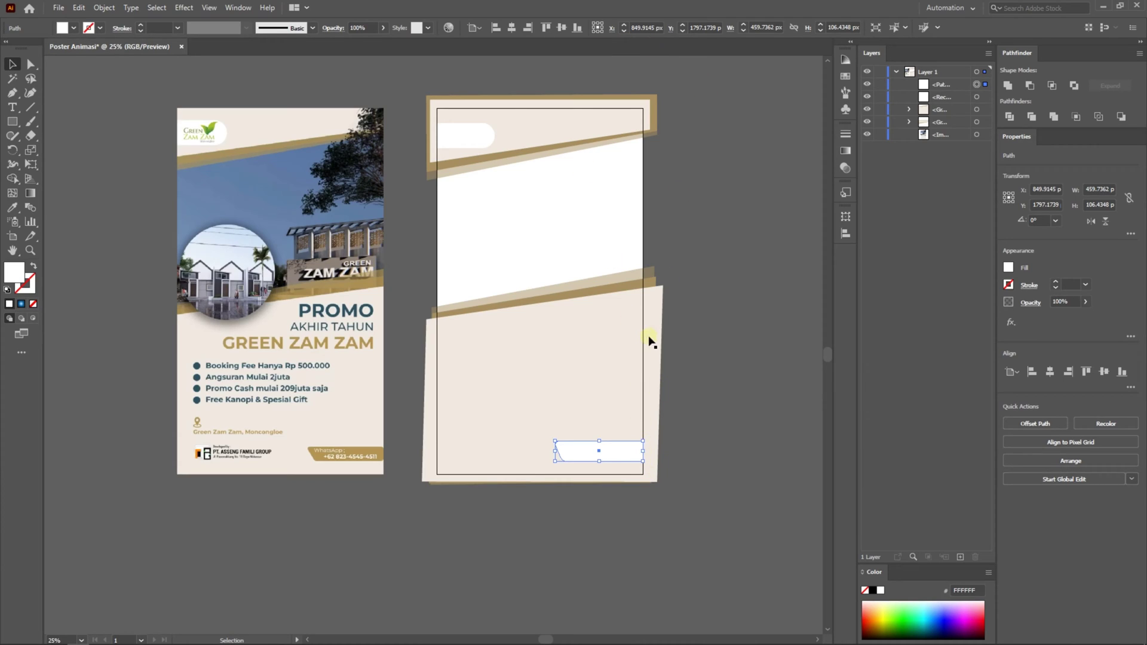
left_click(681, 461)
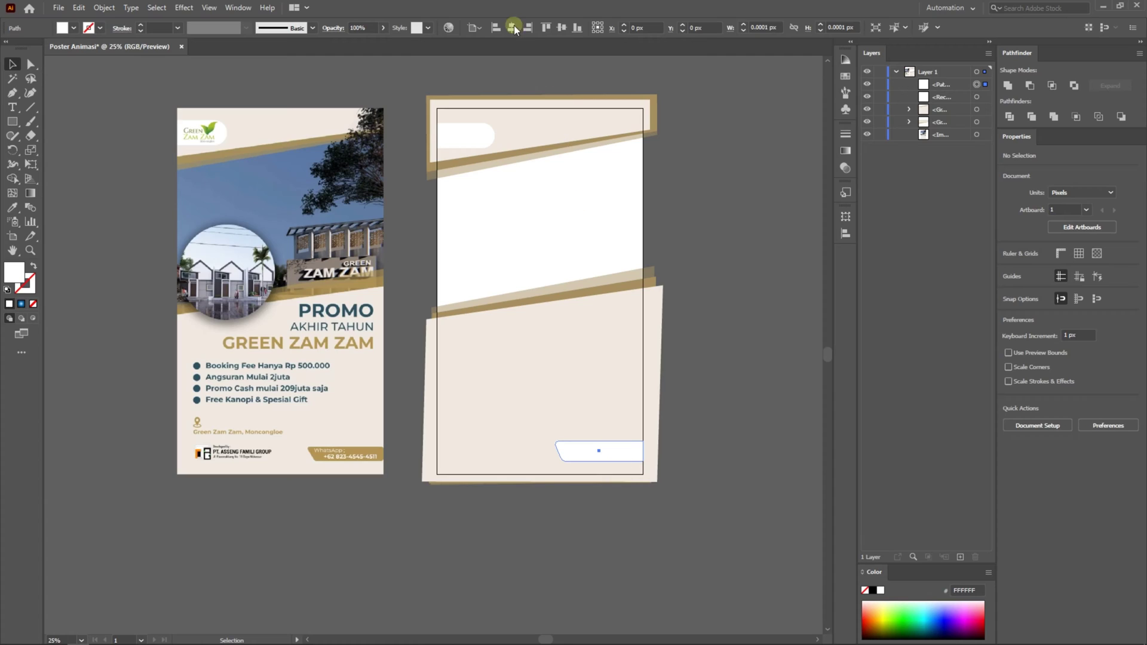
left_click(528, 28)
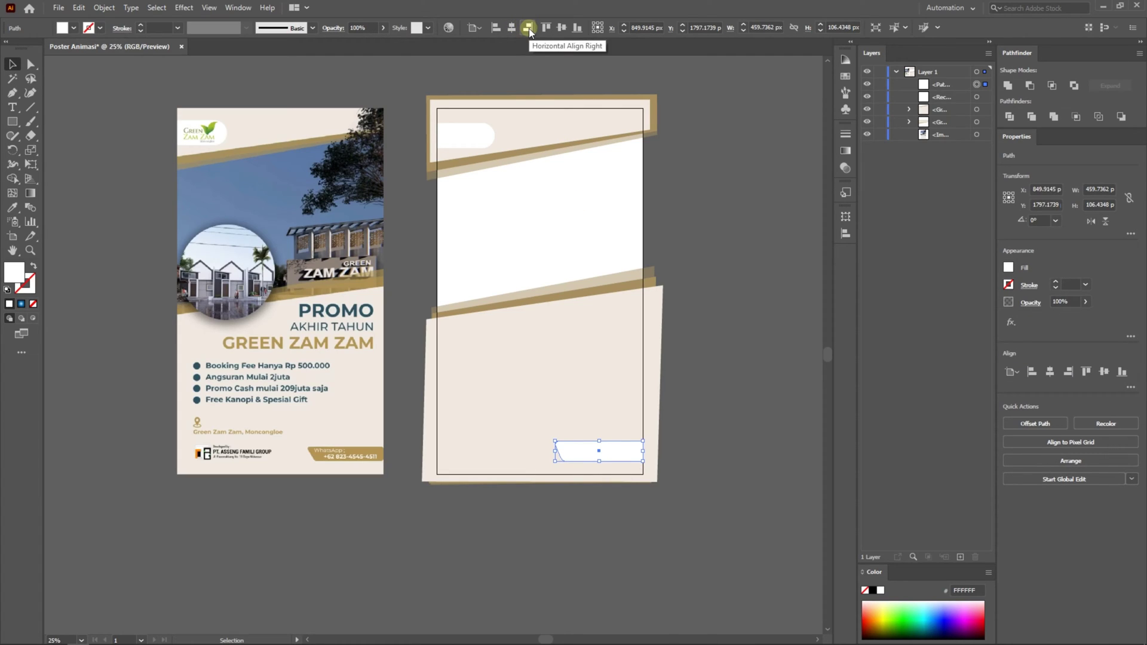
left_click(529, 27)
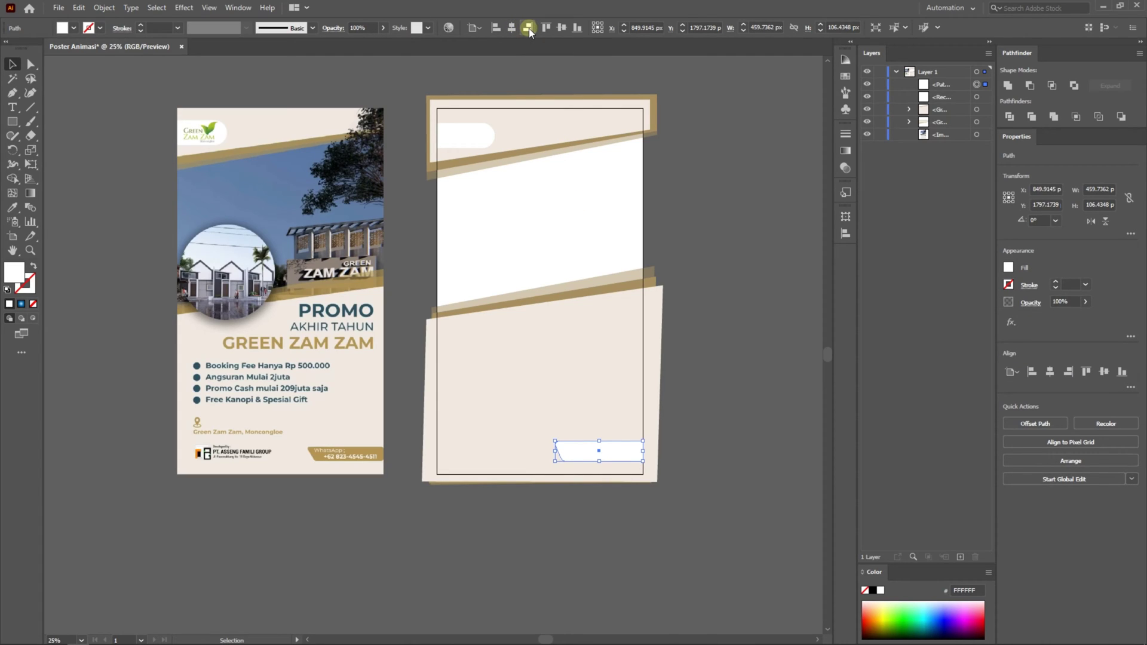
Step: Apply horizontal left alignment to the white logo label in the artboard's upper left area and deselect it
left_click(457, 130)
left_click(495, 28)
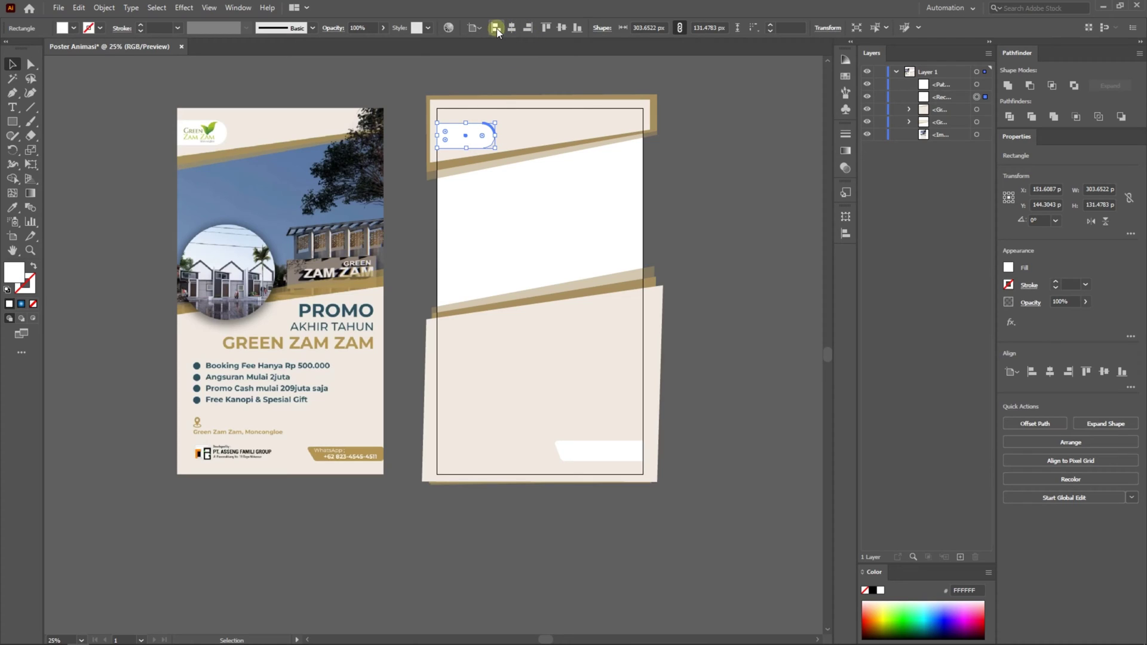
left_click(496, 28)
left_click(663, 184)
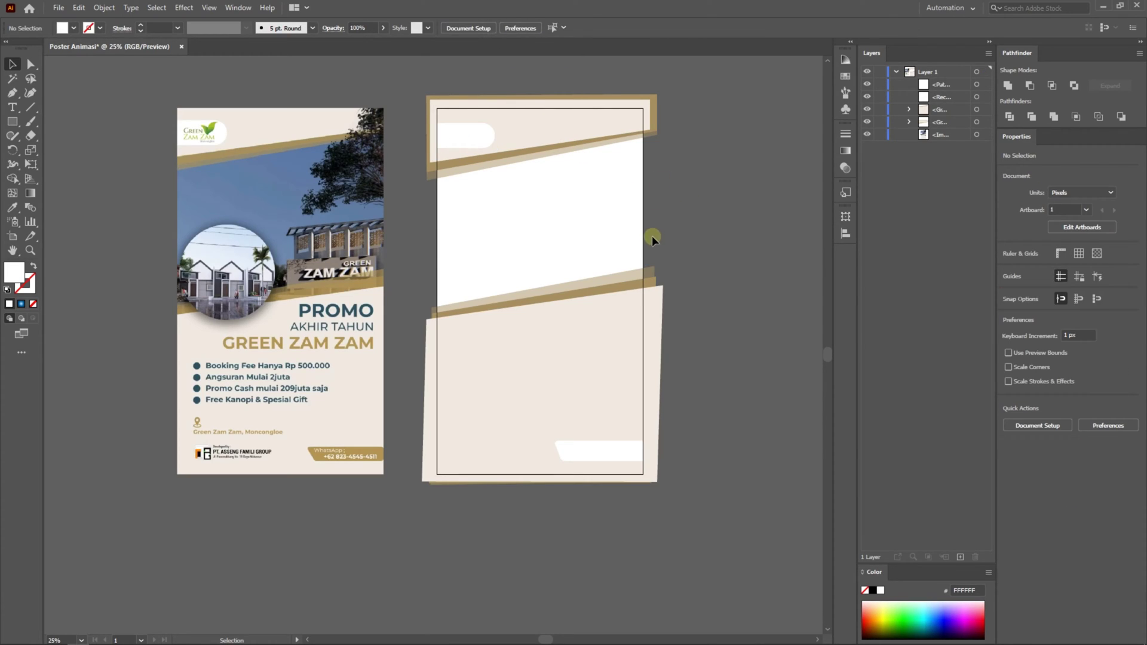
Step: Place a point text on the upper part of the cream bottom shape and scale it up to about 70 pt
scroll(651, 235, "down", 1)
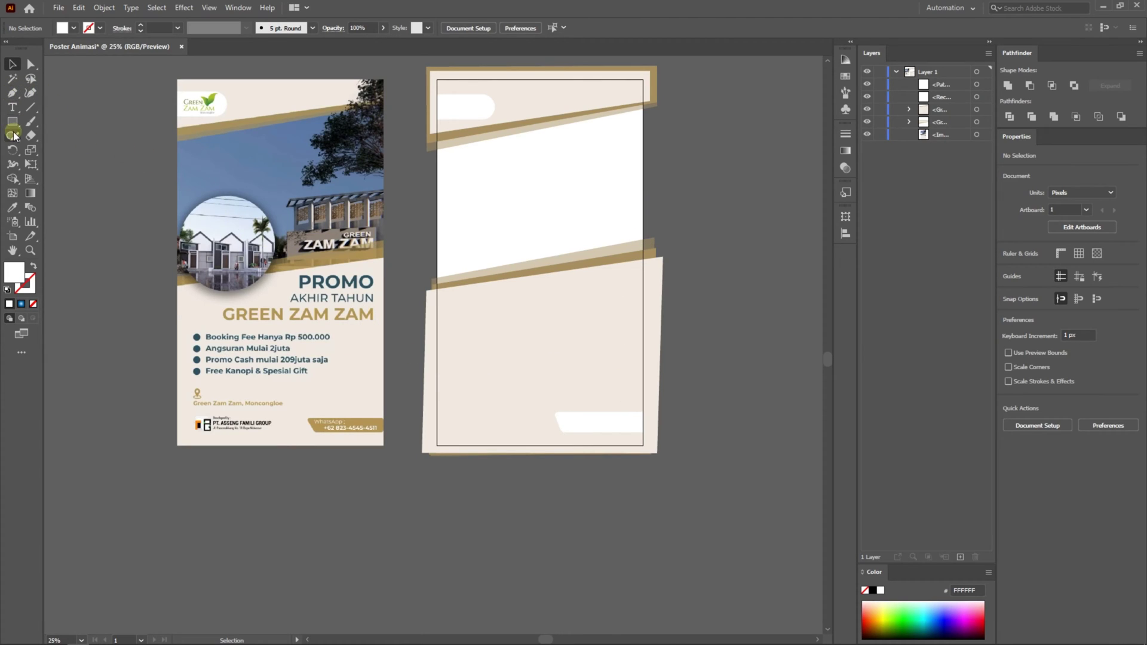
left_click(13, 107)
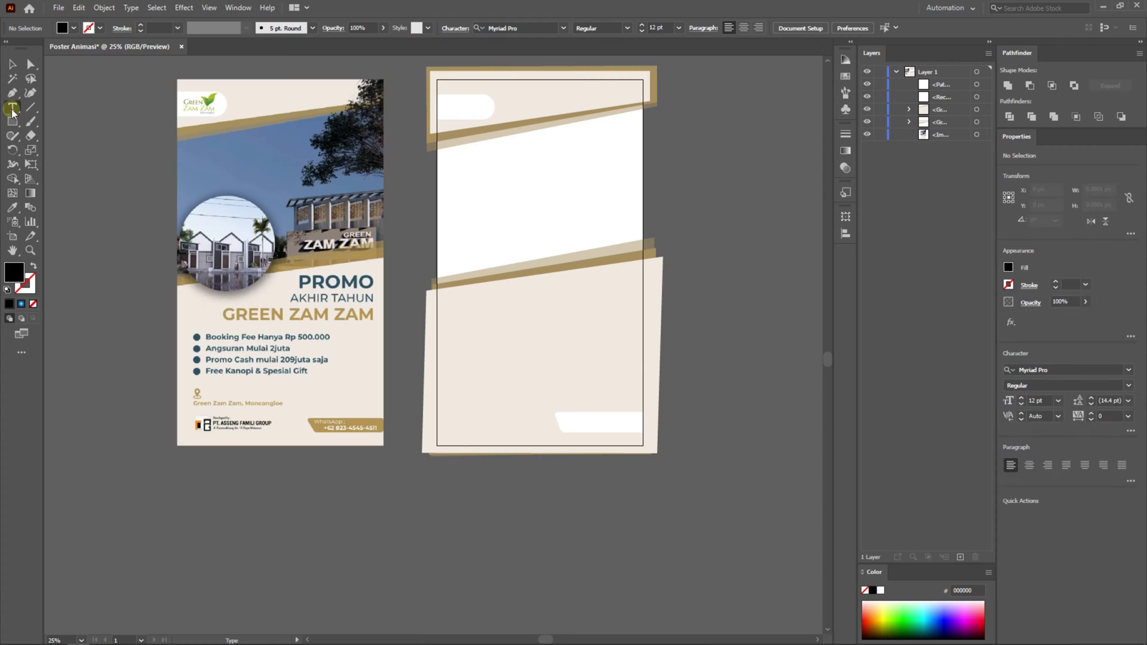
left_click(550, 299)
left_click(550, 292)
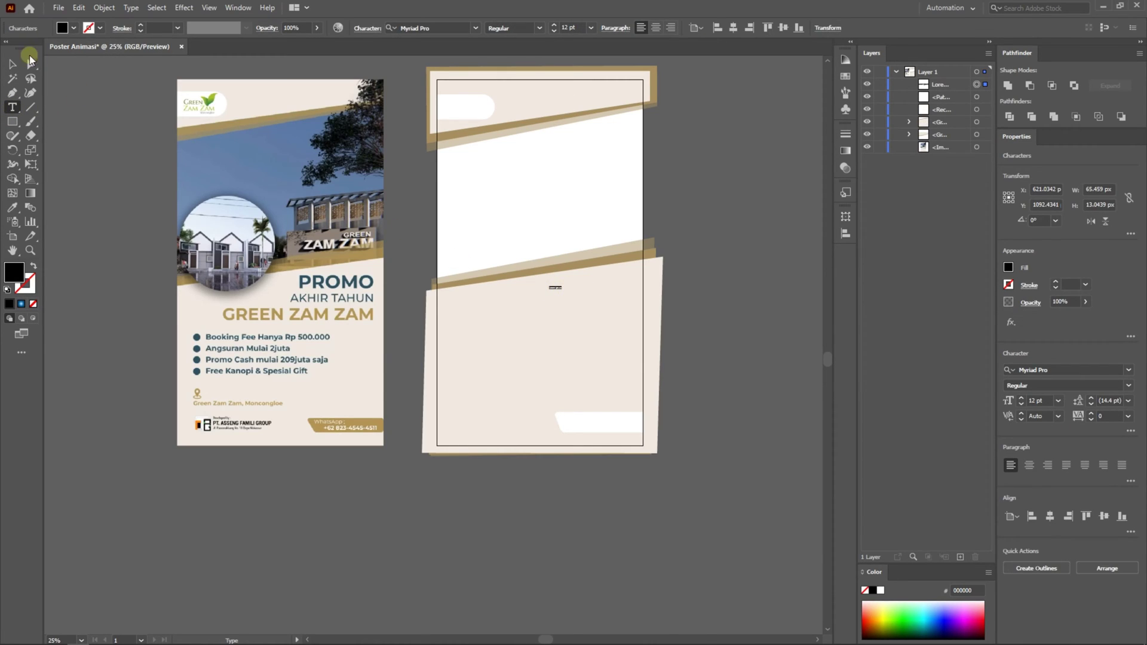
left_click(12, 64)
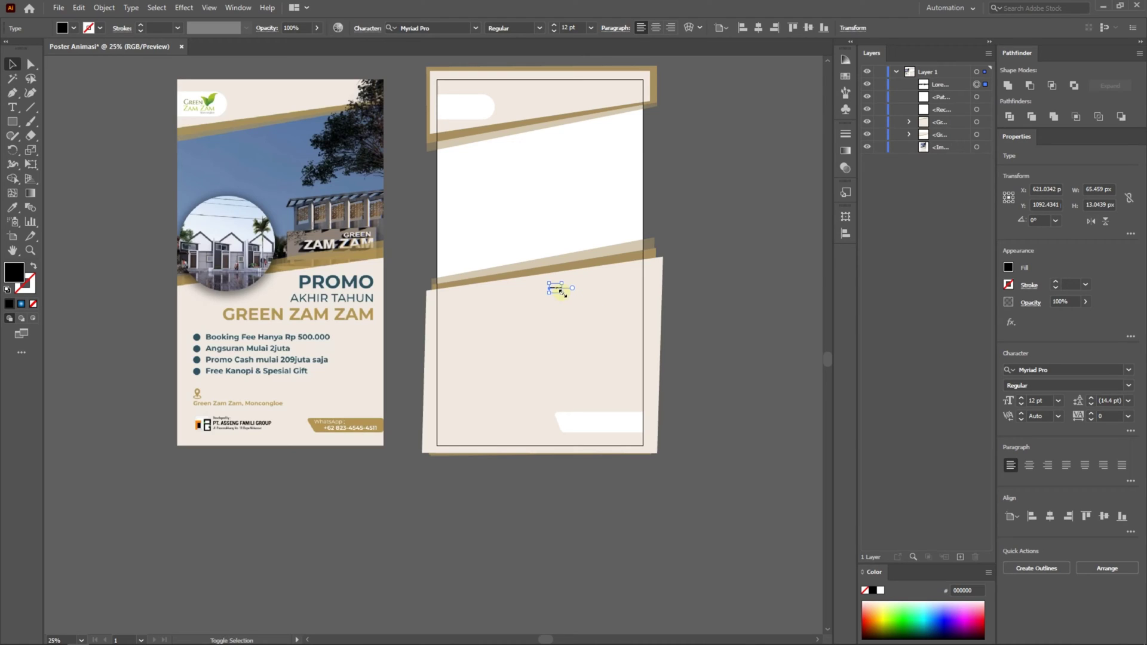
left_click_drag(562, 292, 644, 342)
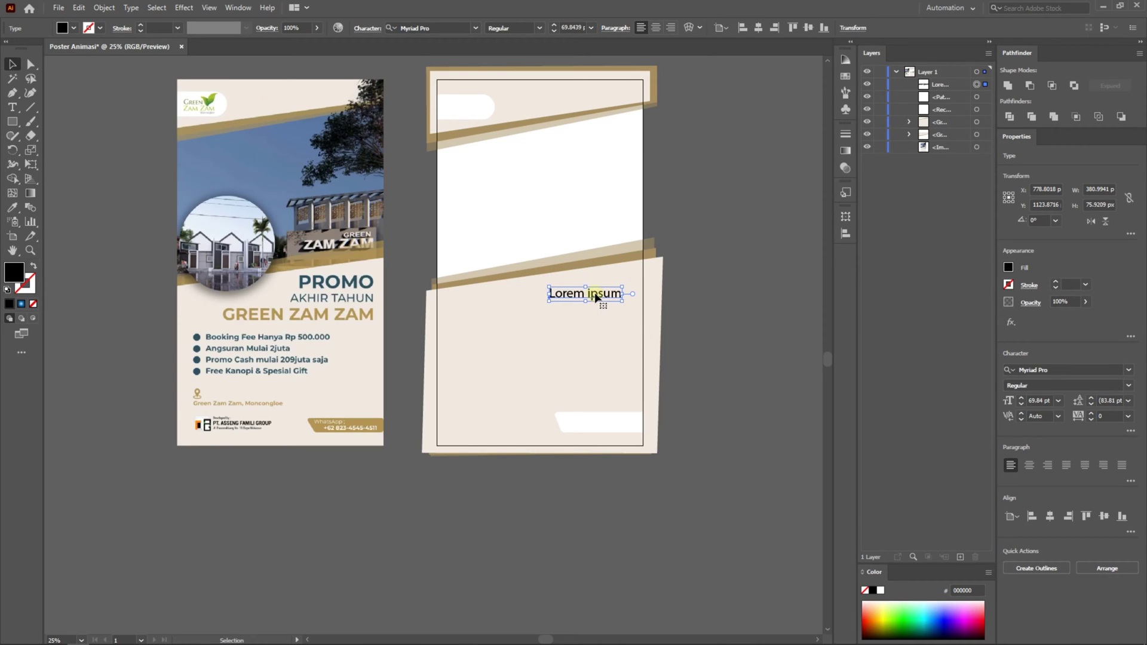
Step: Replace the placeholder text with PROMO and AKHIR TAHUN on two lines, right-aligned and without a trailing space after PROMO
double_click(587, 296)
key("ctrl+a")
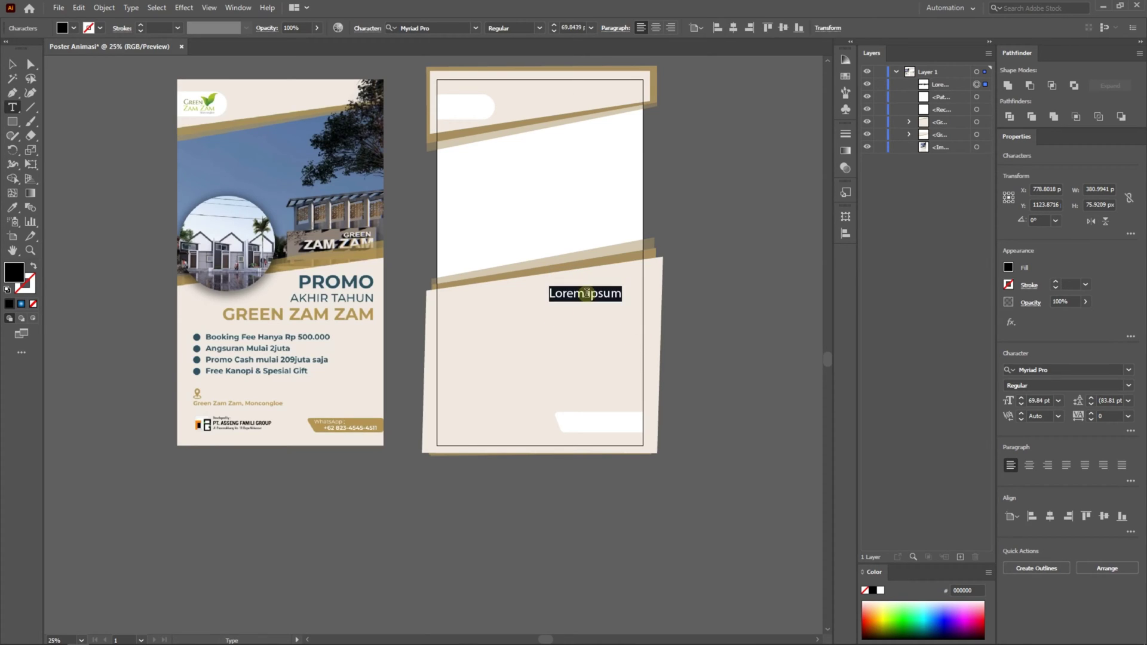
type("PROMO")
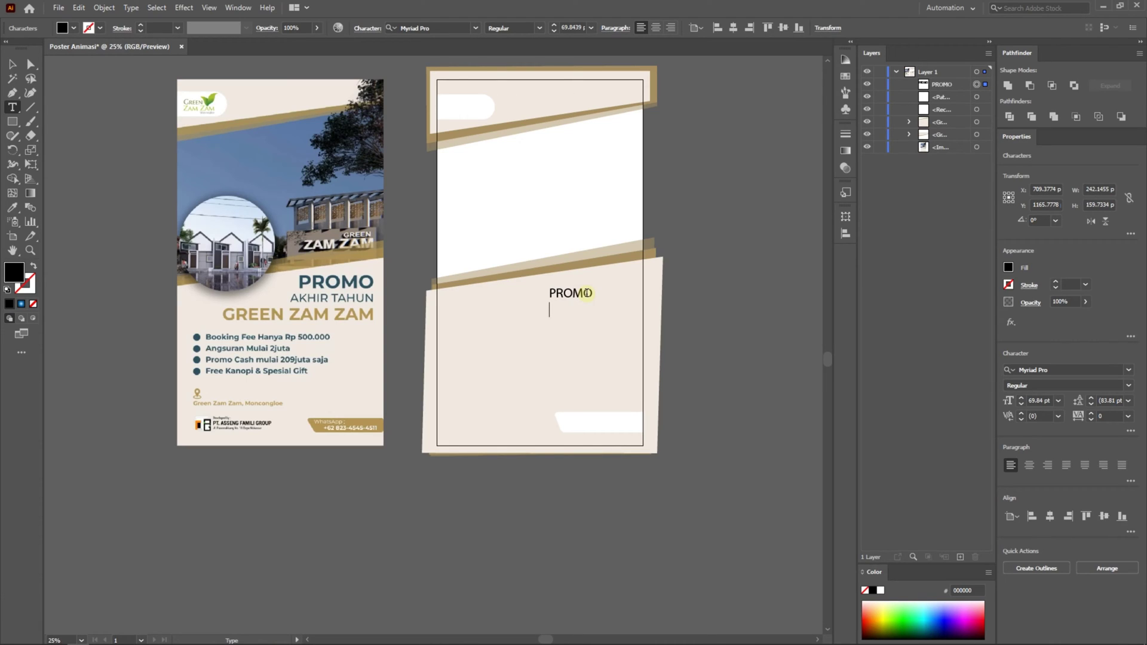
type(" AKHIR TAHUN")
left_click(671, 27)
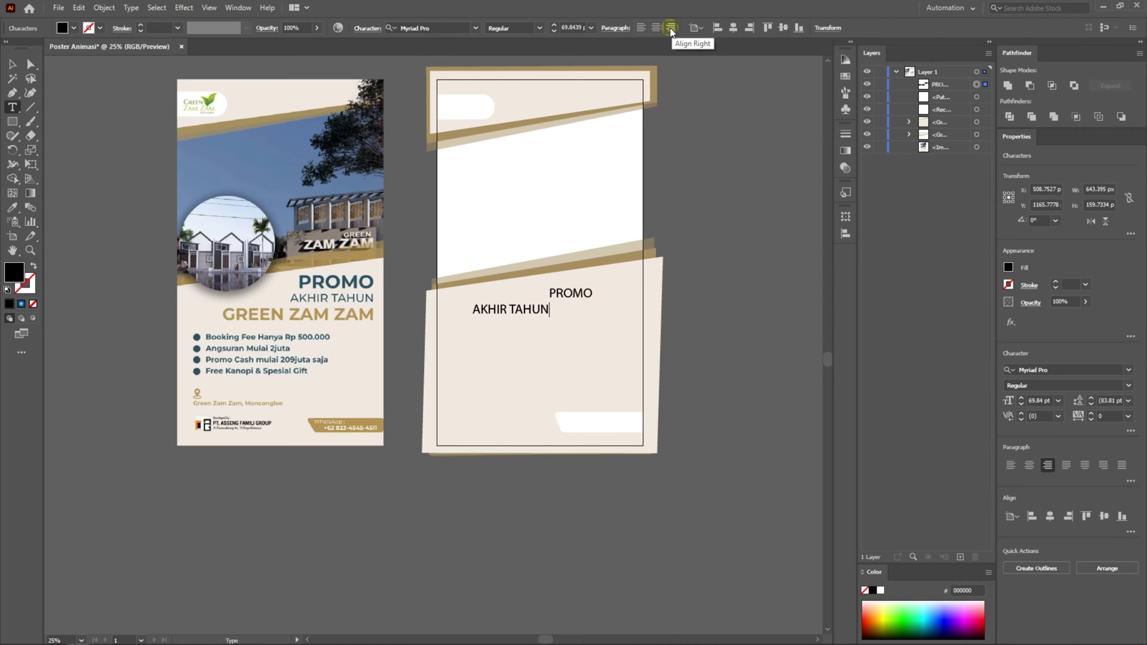
key("ctrl+a")
left_click(671, 27)
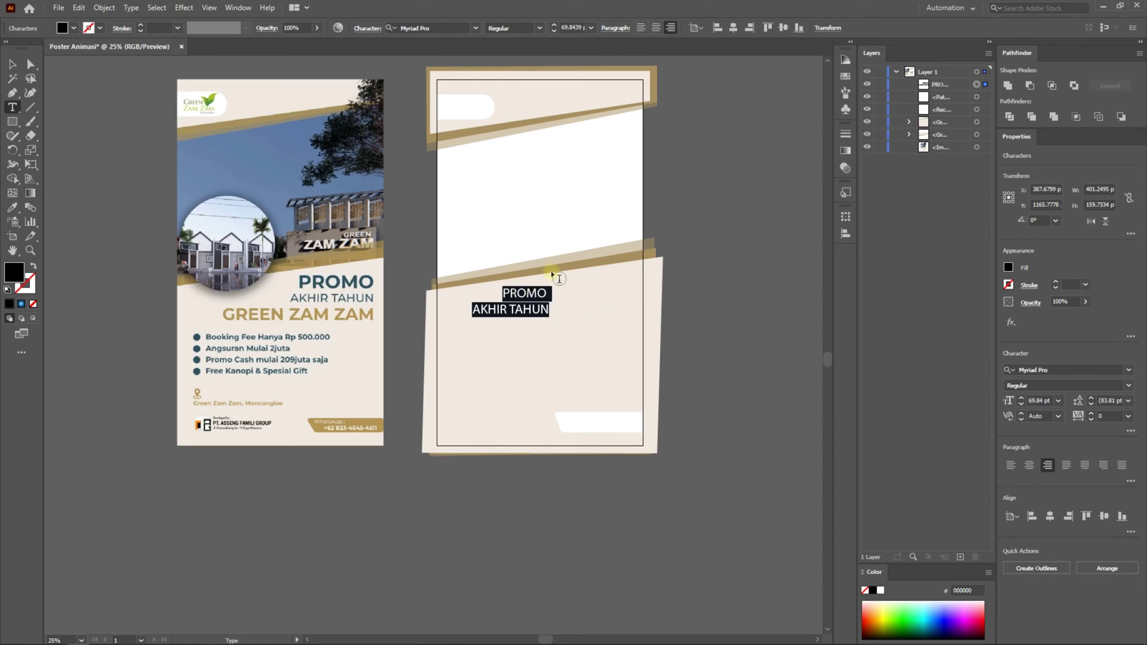
left_click(560, 301)
Step: Set the font of both heading lines to Montserrat Bold
left_click_drag(505, 293, 545, 294)
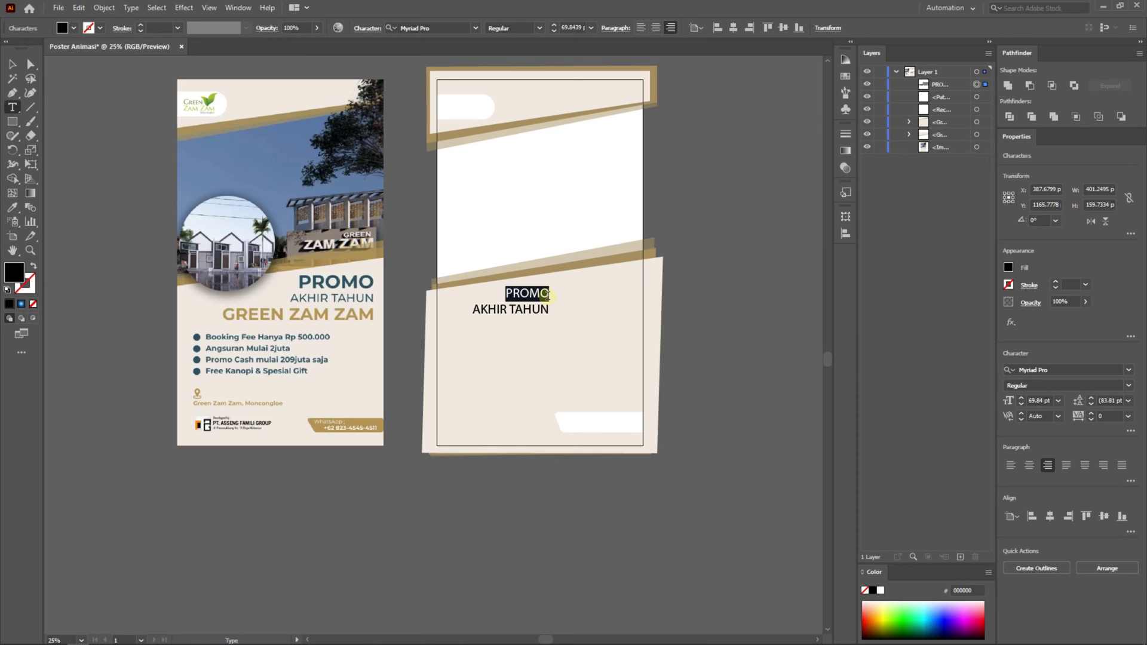
key("ctrl+a")
left_click(437, 28)
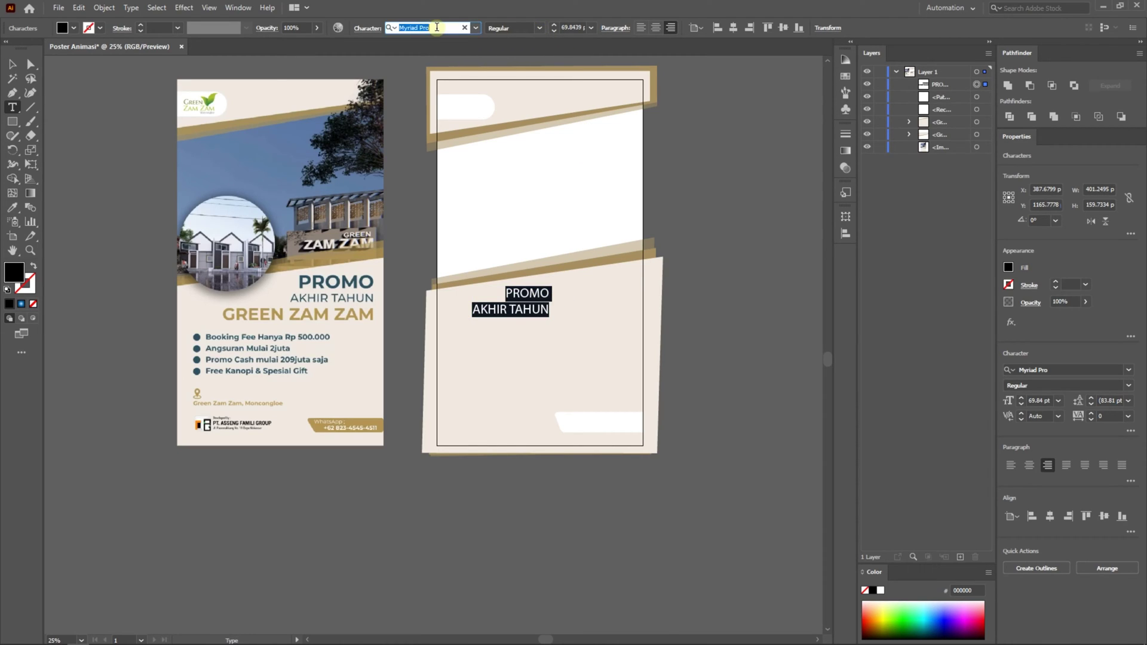
type("MO")
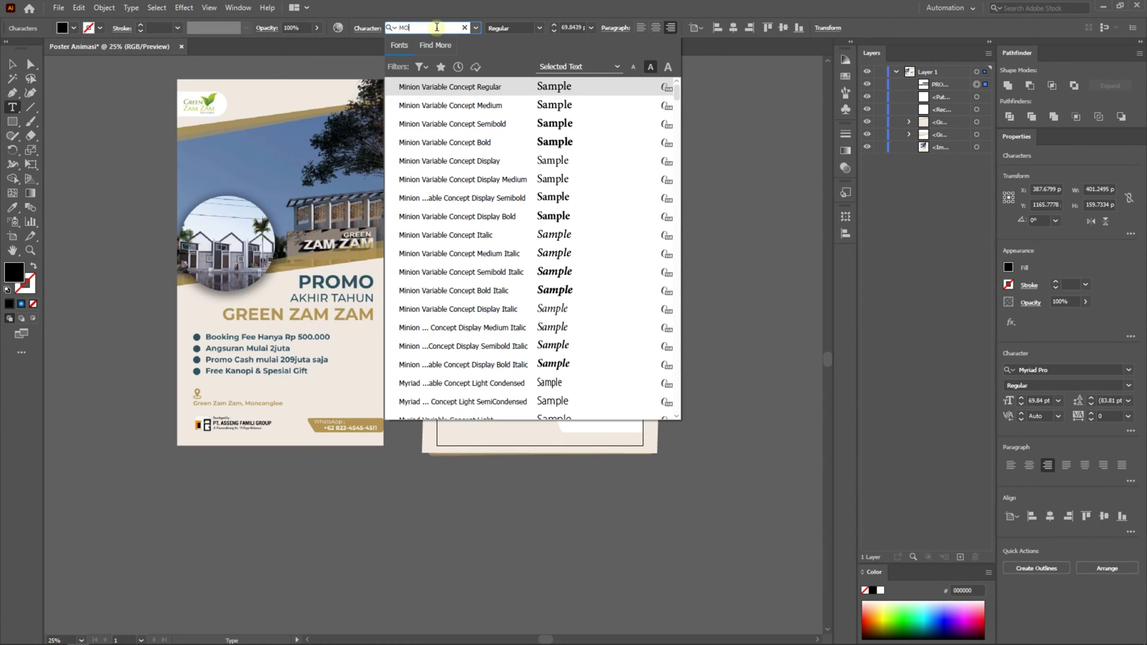
type("NT")
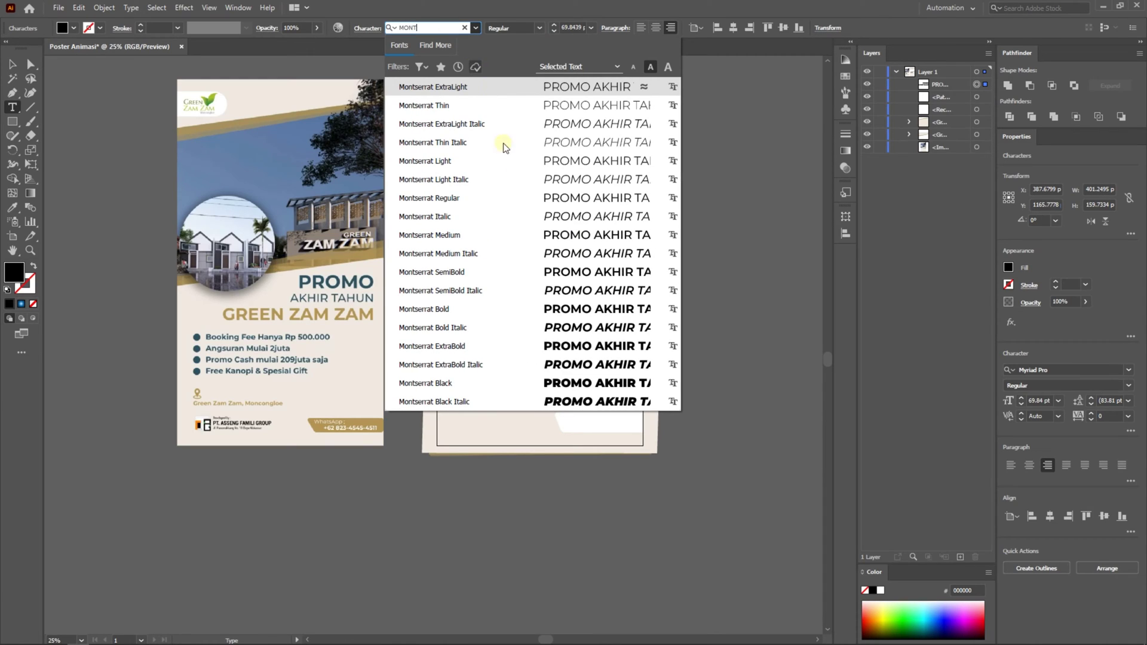
left_click(585, 311)
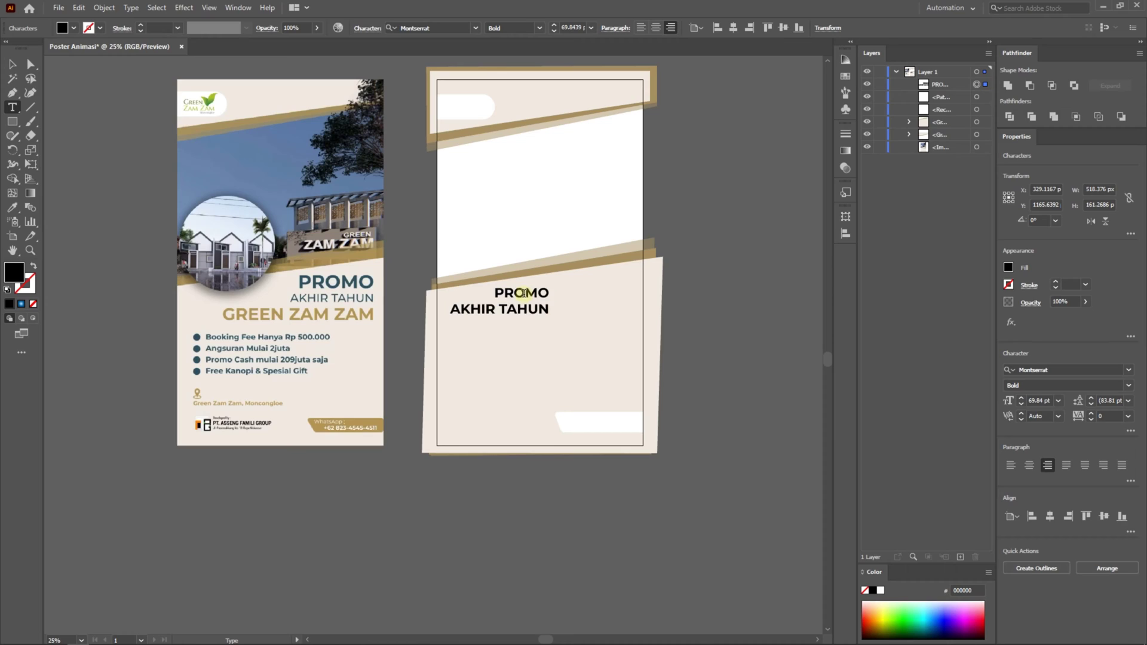
Step: Change the font weight of the AKHIR TAHUN line to Regular
left_click_drag(451, 301, 551, 313)
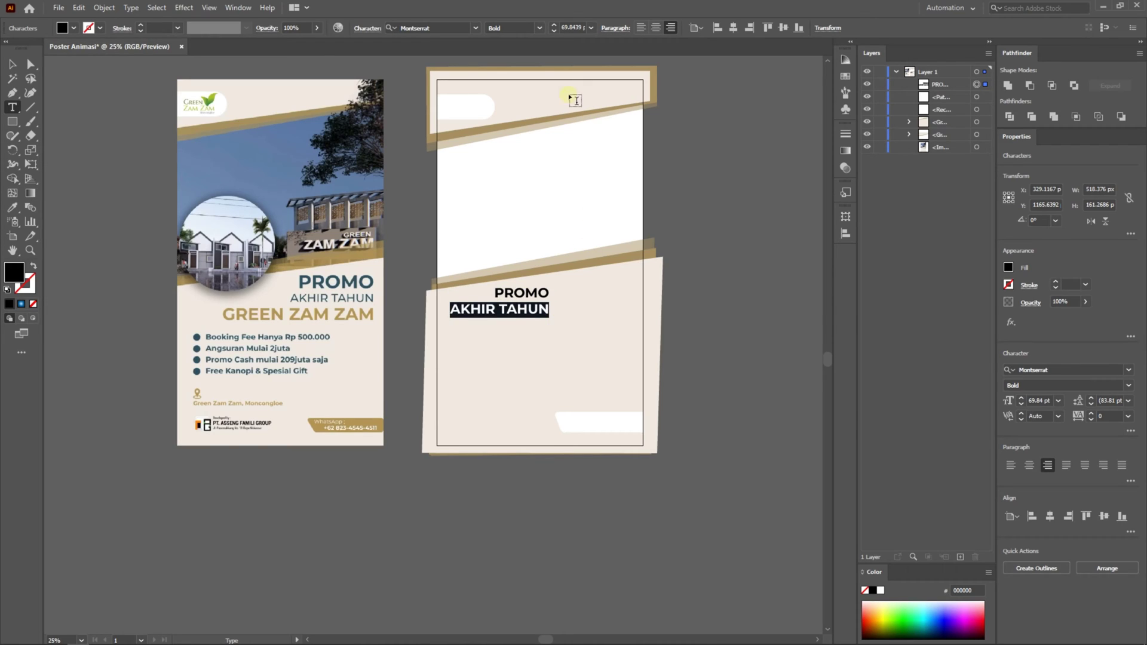
left_click(540, 27)
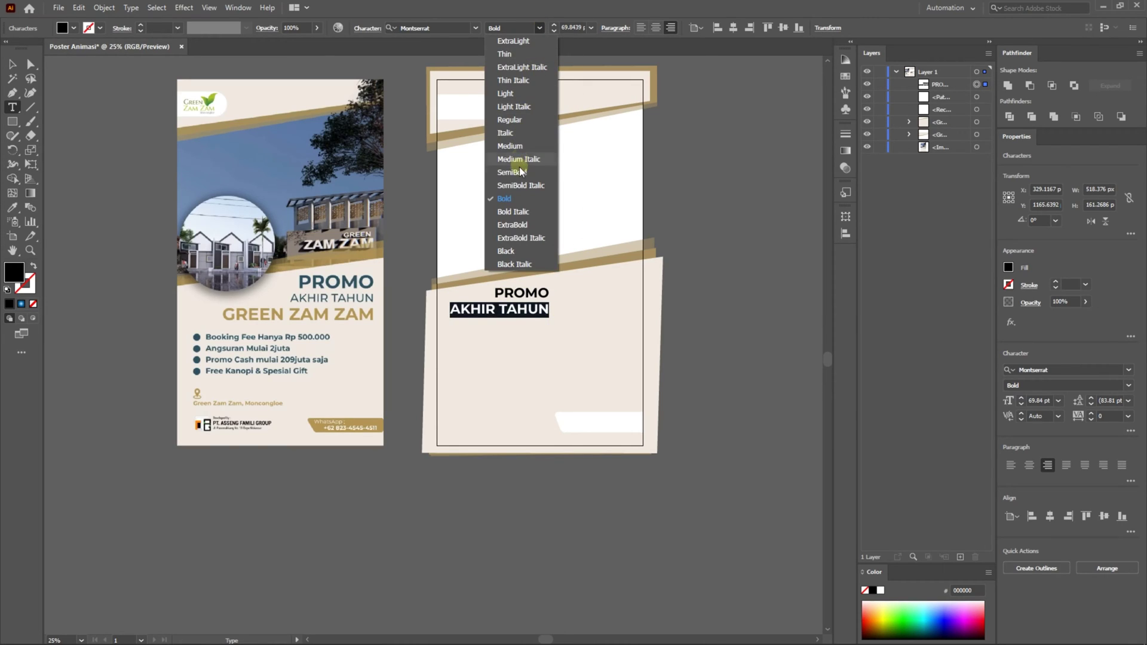
left_click(520, 121)
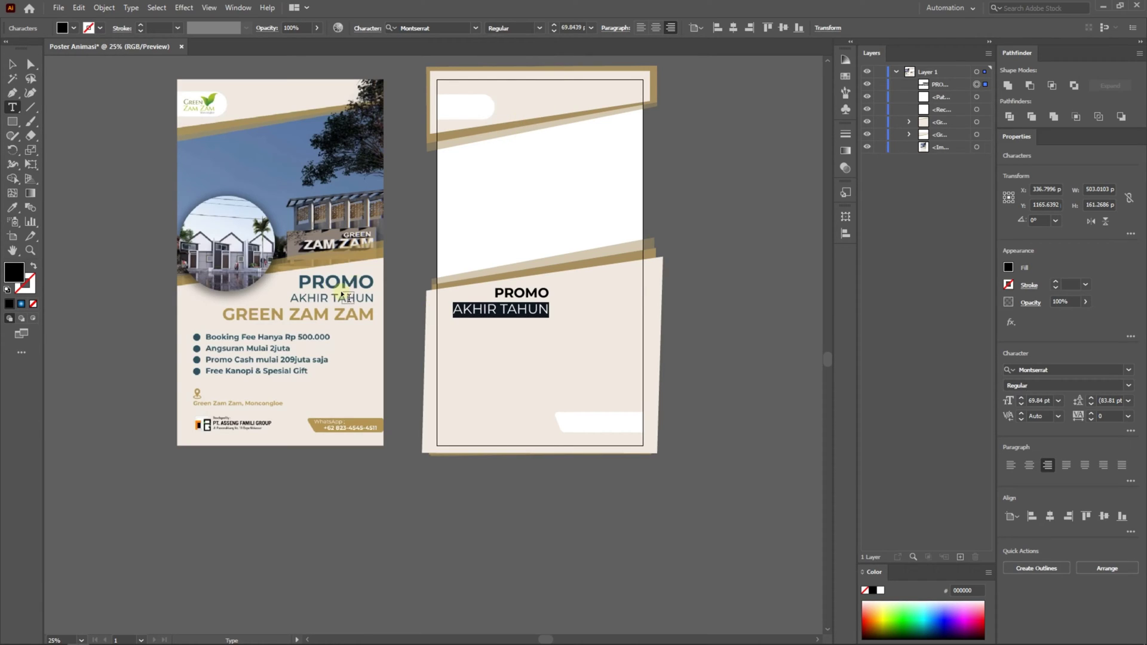
Step: Move the two-line heading toward the artboard's right edge at about 72.5 pt and set the PROMO line to 100 pt
left_click(13, 64)
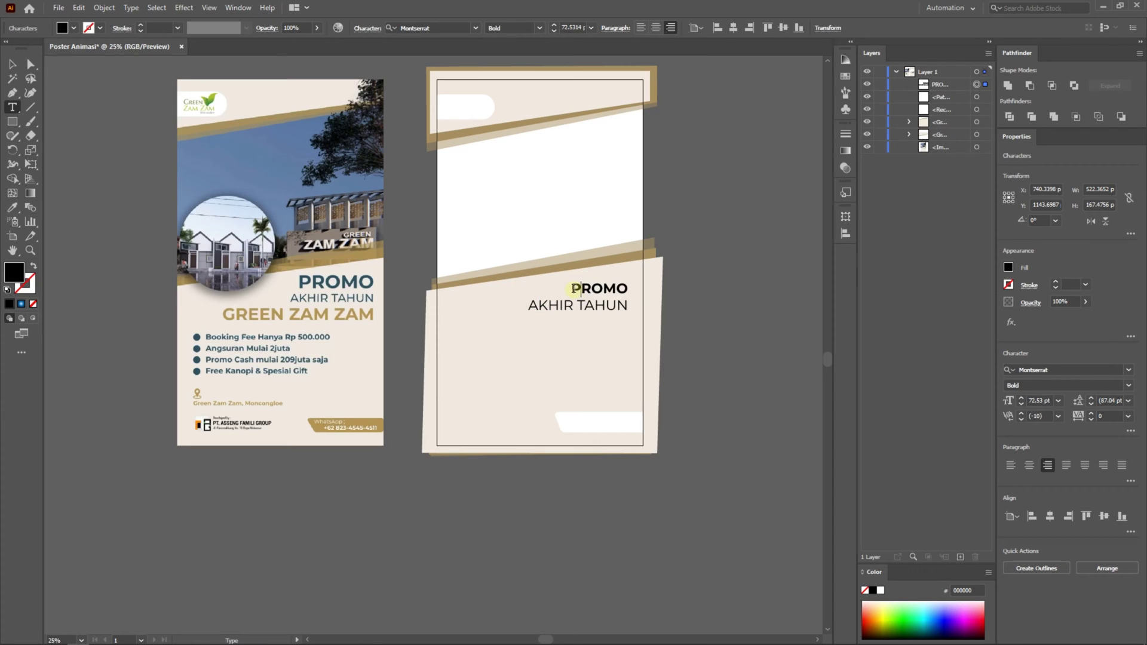
left_click_drag(573, 288, 630, 289)
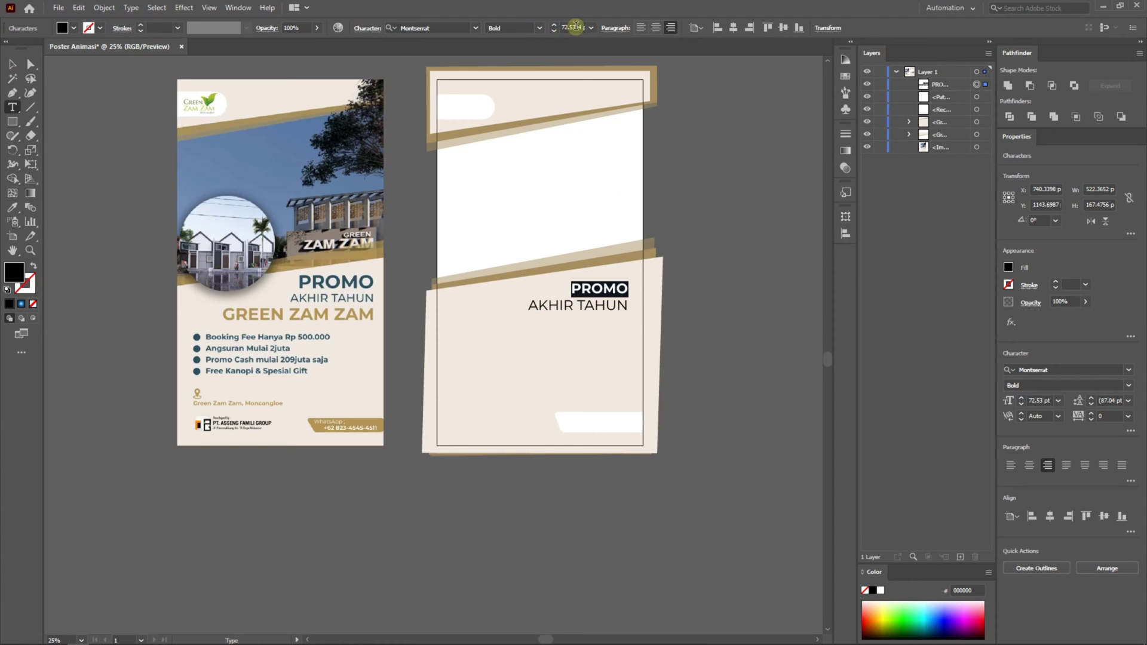
left_click(554, 25)
left_click(554, 25)
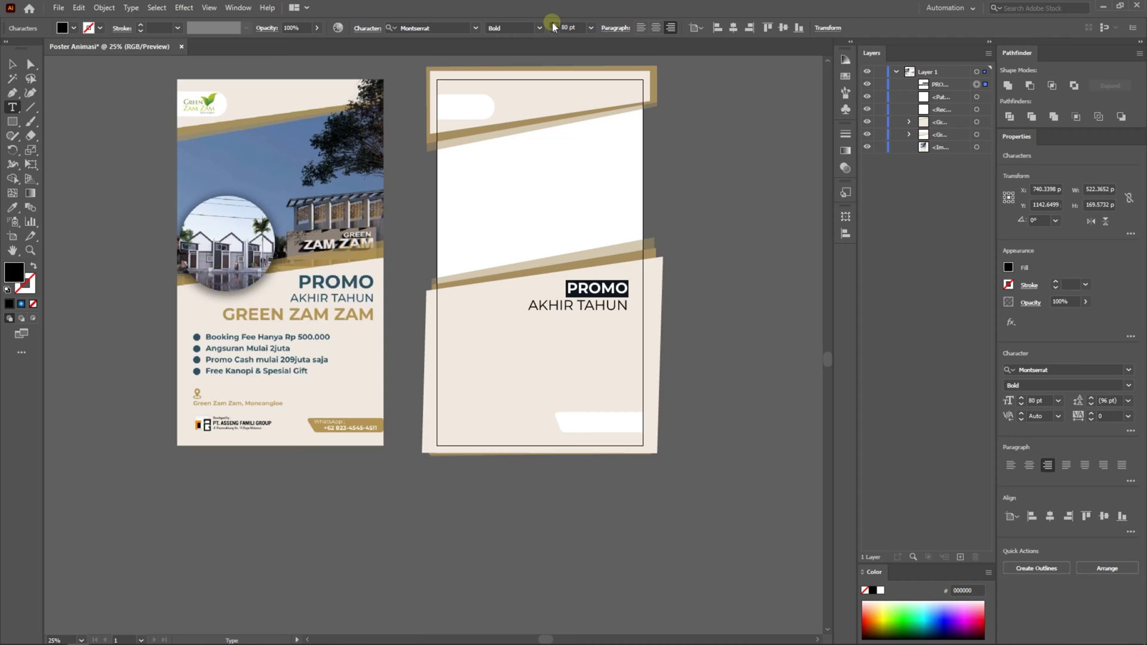
left_click(570, 28)
type("100")
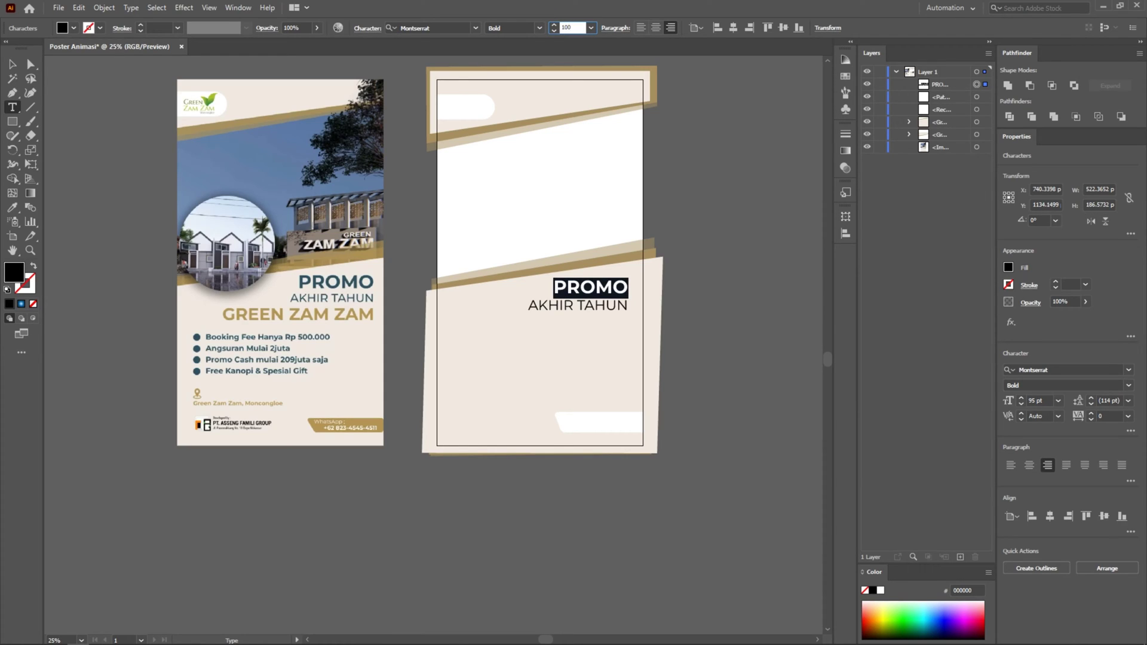
key("Return")
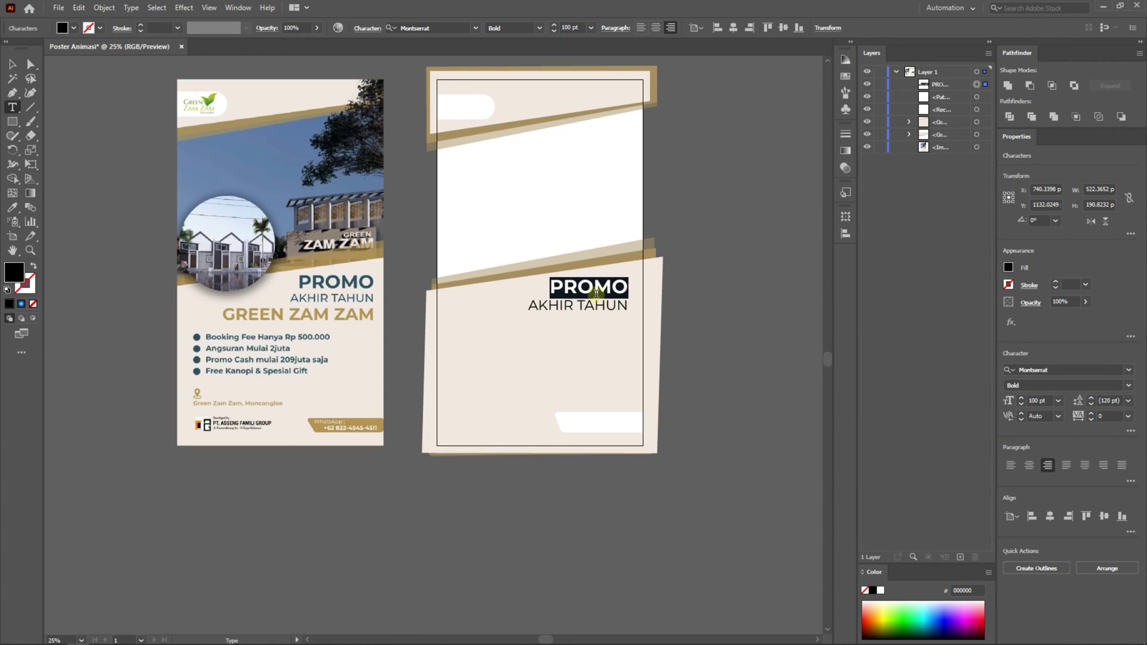
key("Escape")
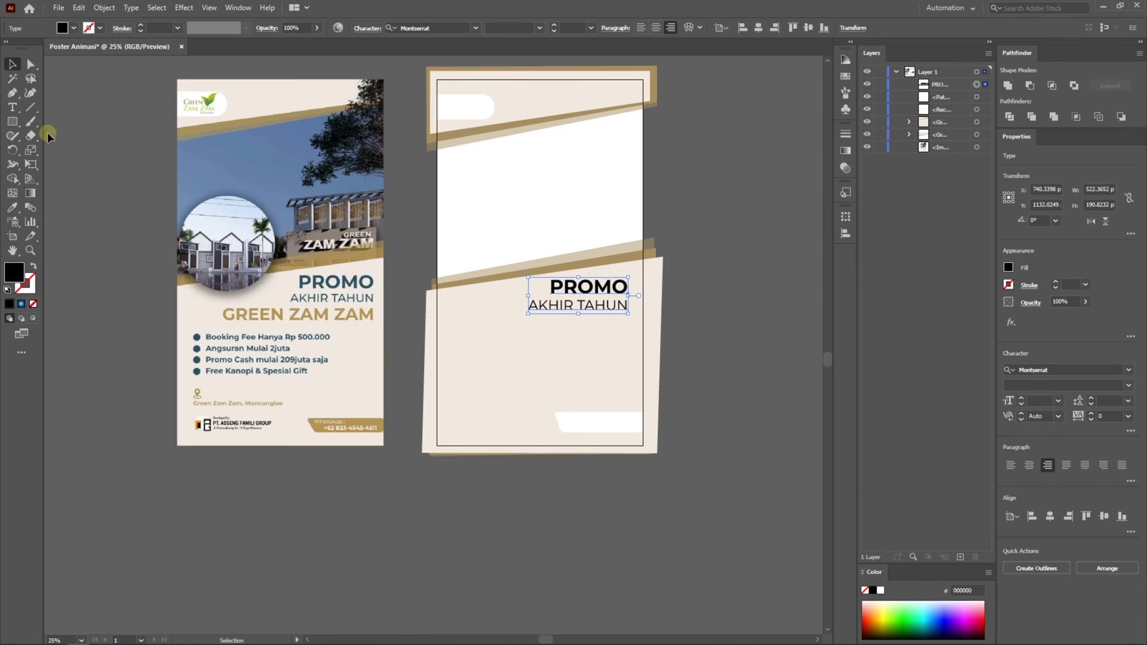
Step: Color the PROMO AKHIR TAHUN heading with the dark teal sampled from PROMO on the reference poster
left_click(12, 207)
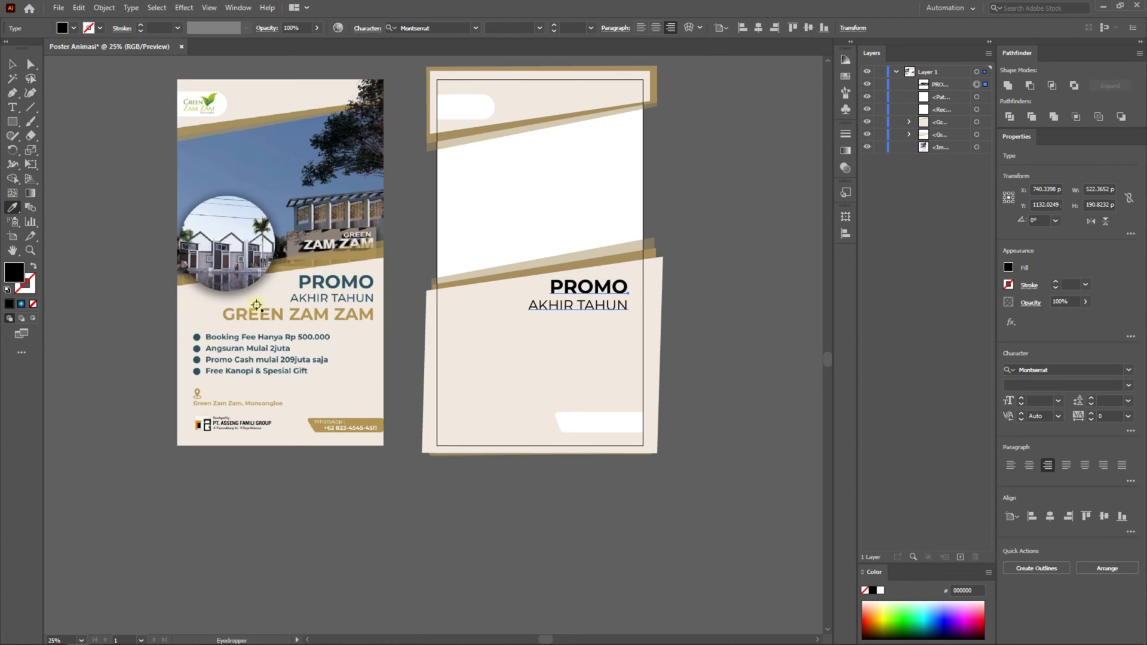
left_click(343, 279)
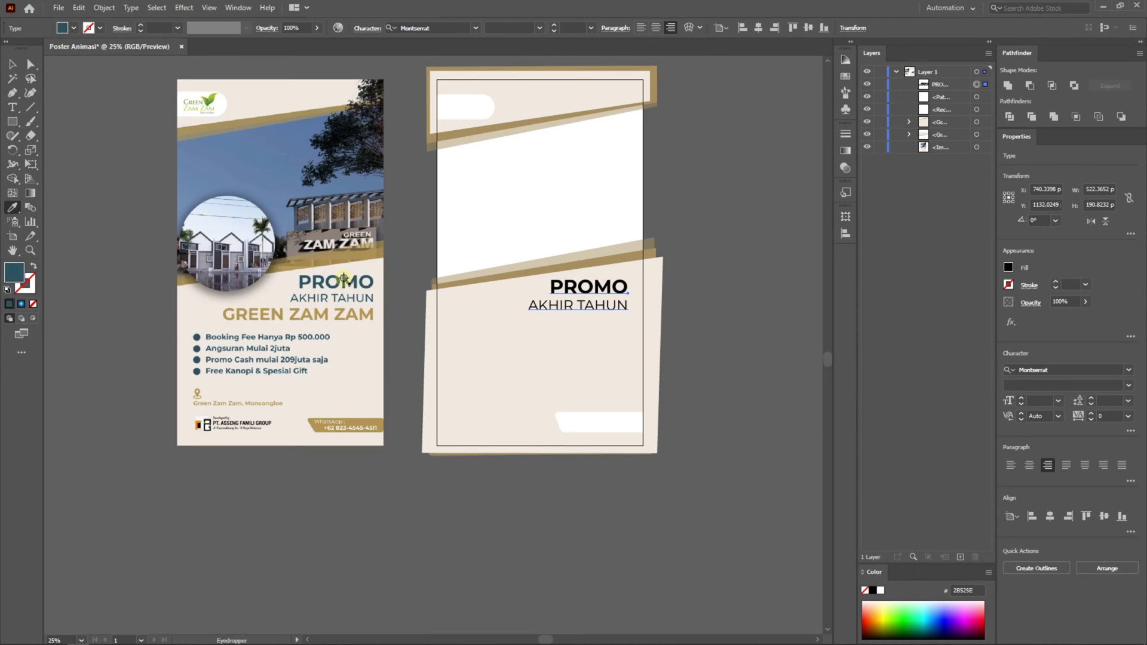
left_click(11, 63)
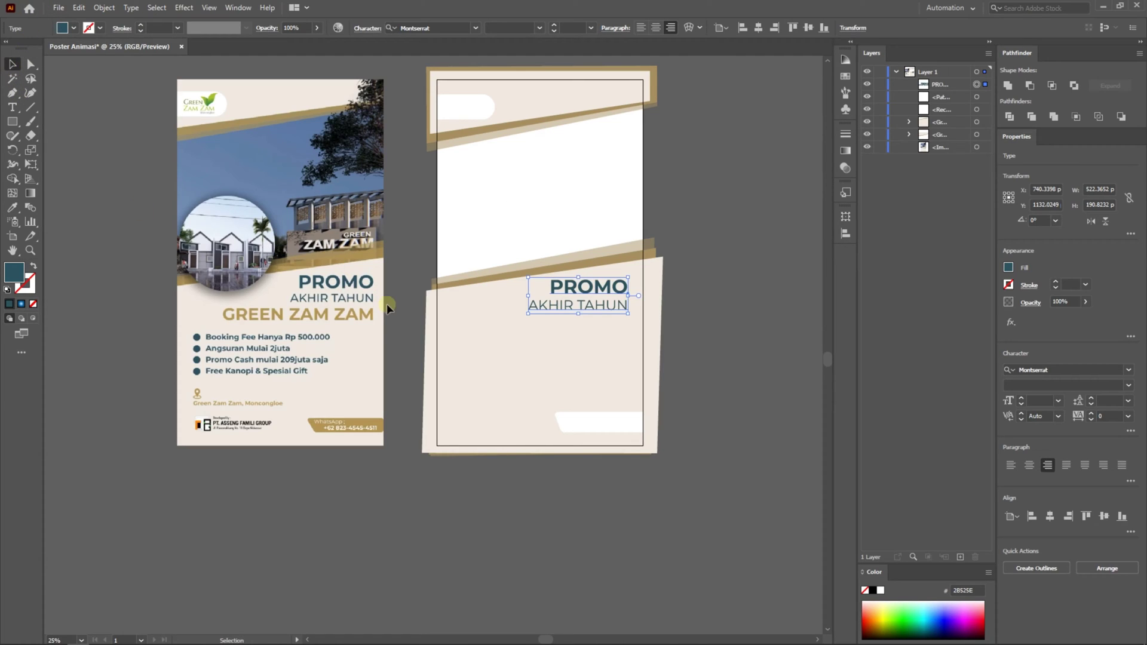
left_click(696, 329)
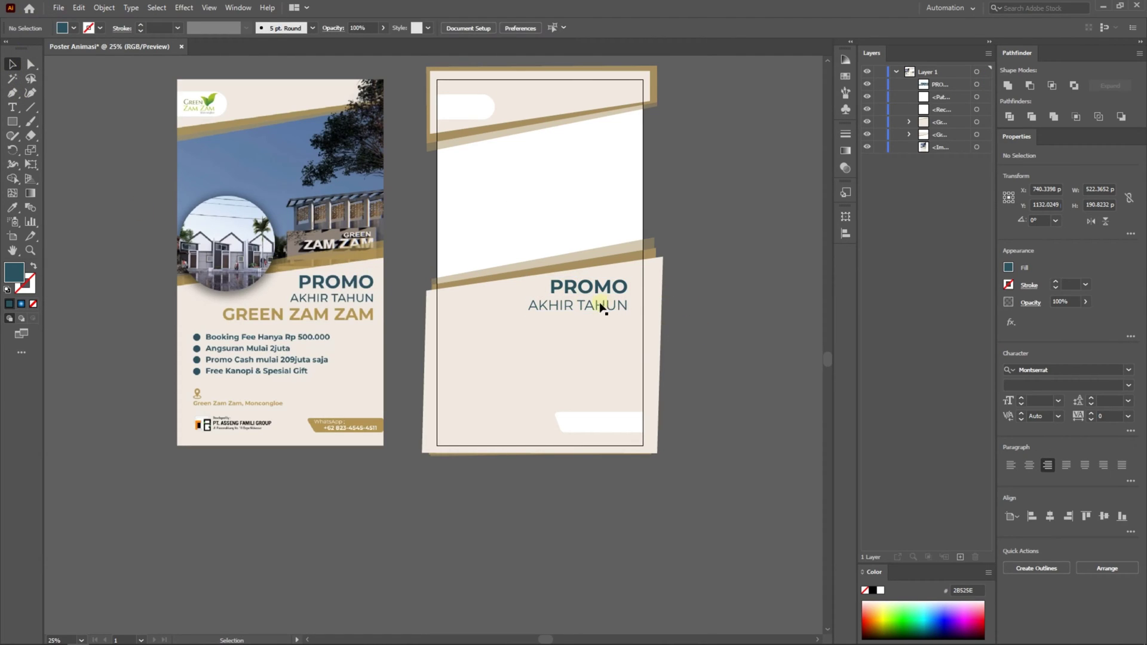
Step: Duplicate the heading just below the original and replace the copy's text with GREEN ZAM ZAM in the bold 100 pt style
scroll(562, 302, "down", 2)
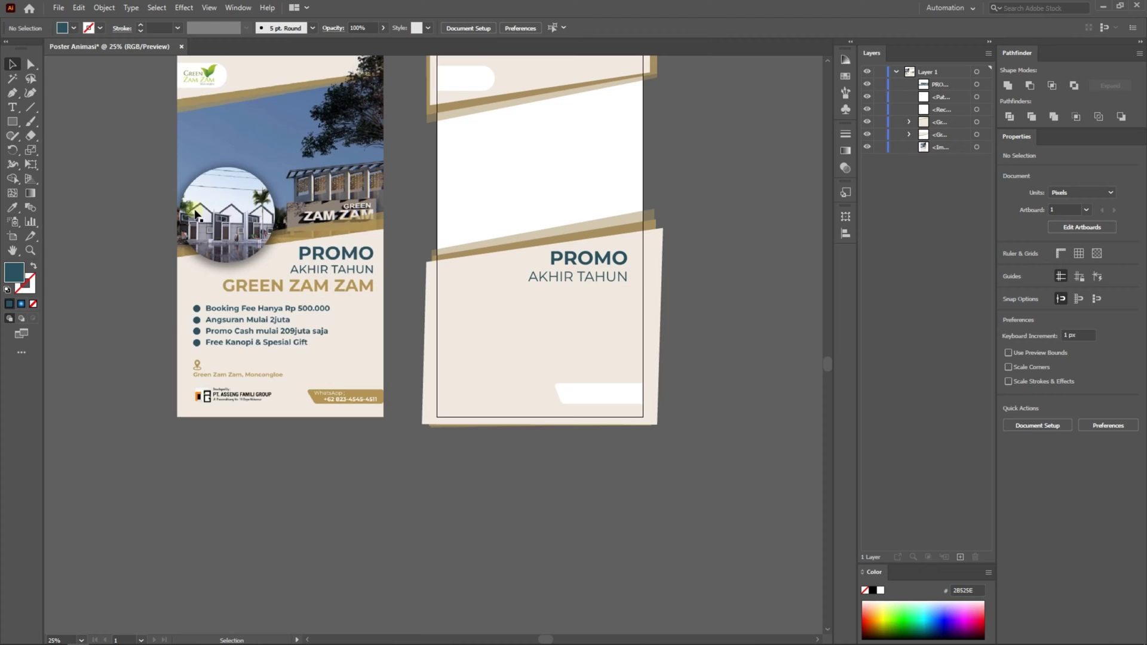
left_click(582, 286)
left_click_drag(582, 285, 569, 324)
triple_click(564, 314)
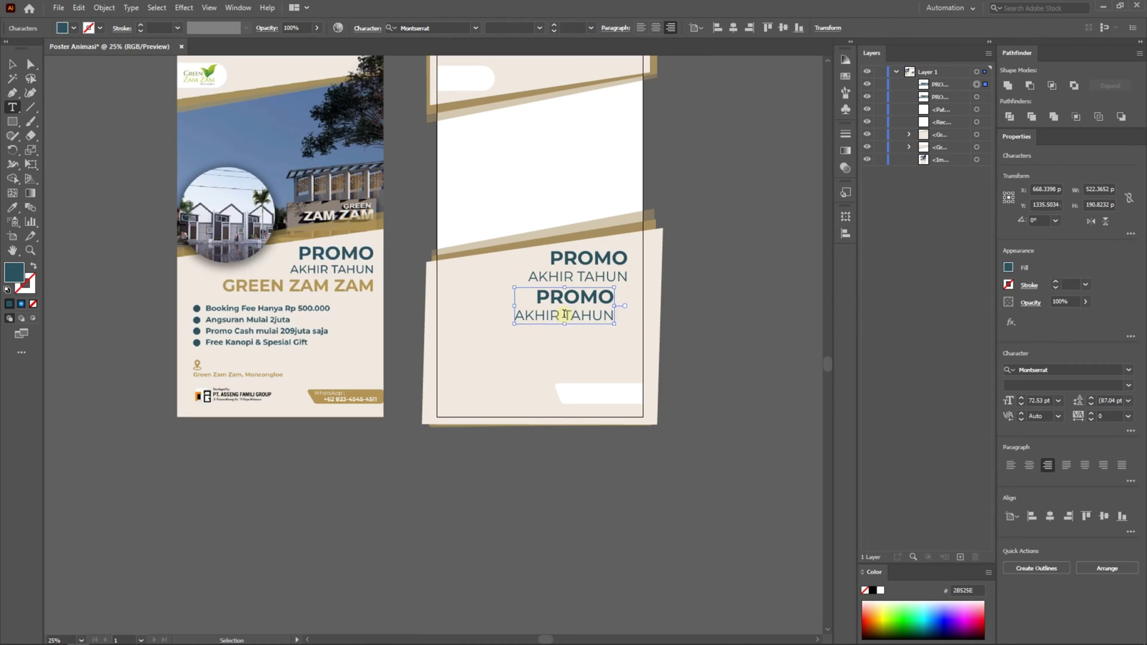
type("GREEN")
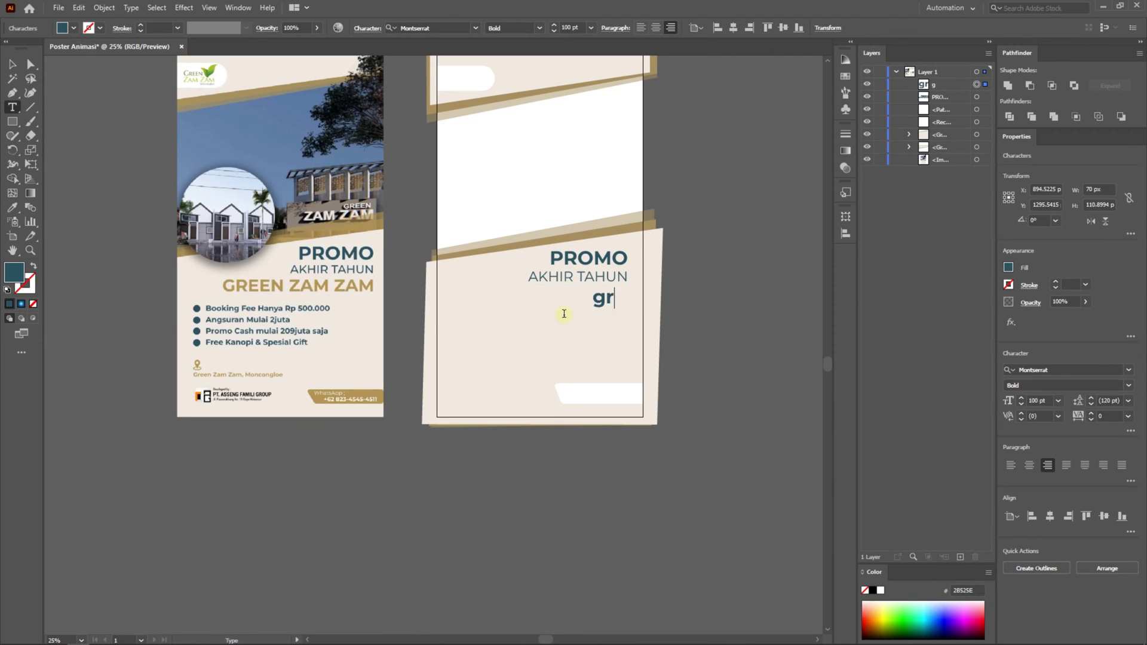
type(" ZAM ZAM")
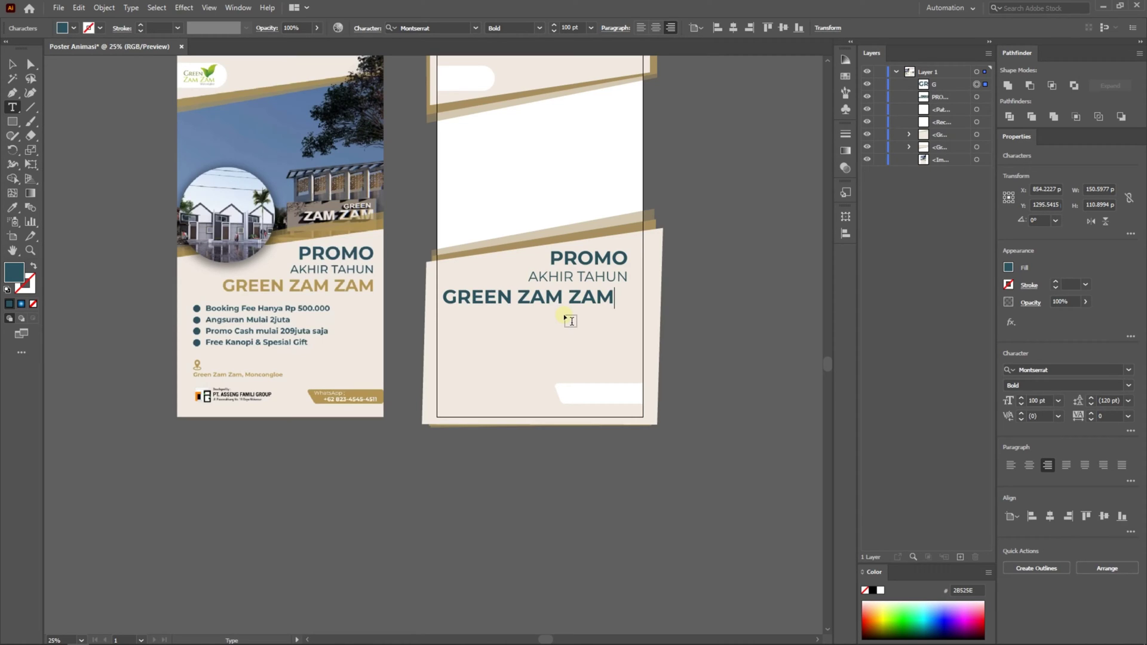
key("Escape")
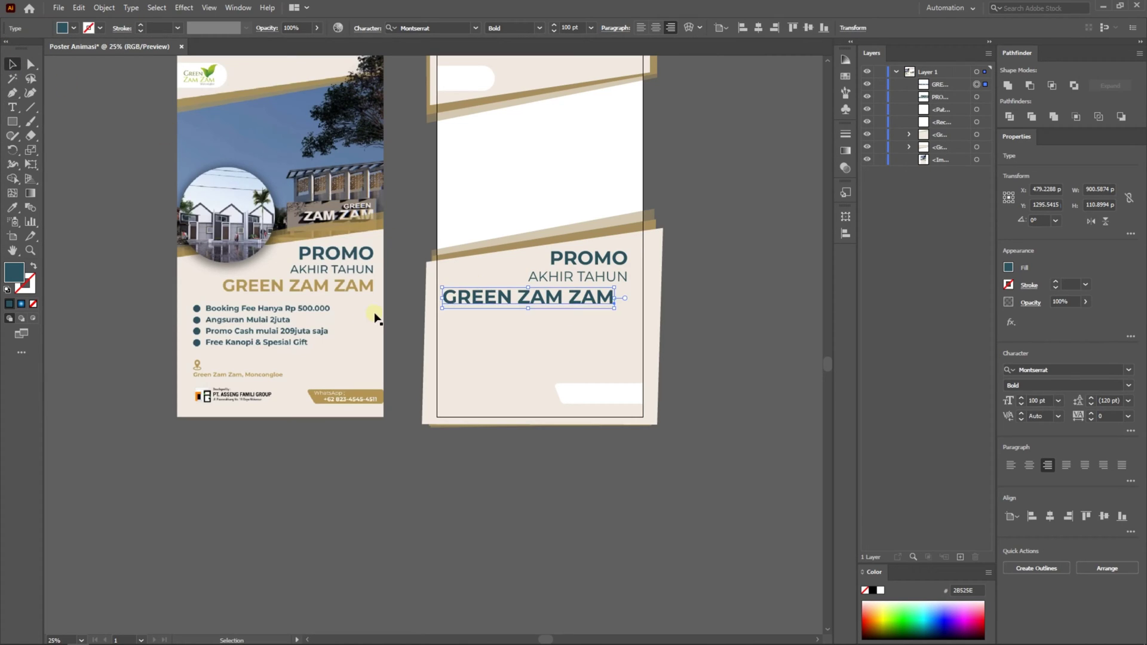
Step: Color GREEN ZAM ZAM with the reference poster's gold, scale it to about 93 pt and place it directly under AKHIR TAHUN
key("i")
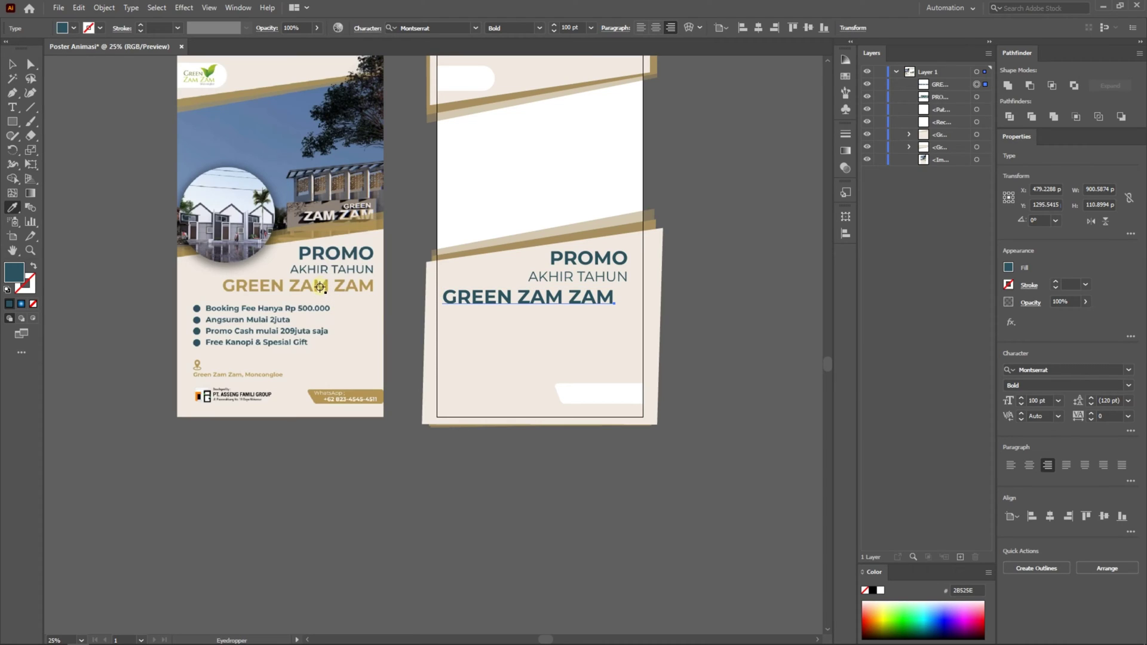
left_click(320, 287)
key("v")
left_click_drag(443, 309, 521, 290)
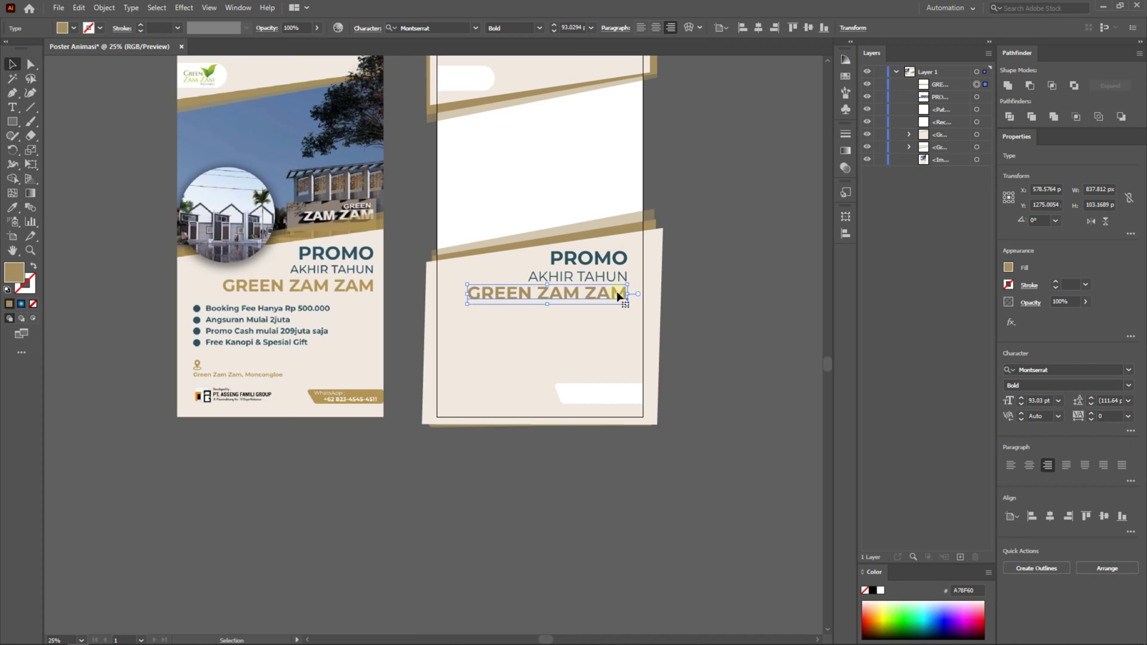
Step: Align the right edges of the GREEN ZAM ZAM line and the PROMO AKHIR TAHUN heading
left_click(599, 259, "shift")
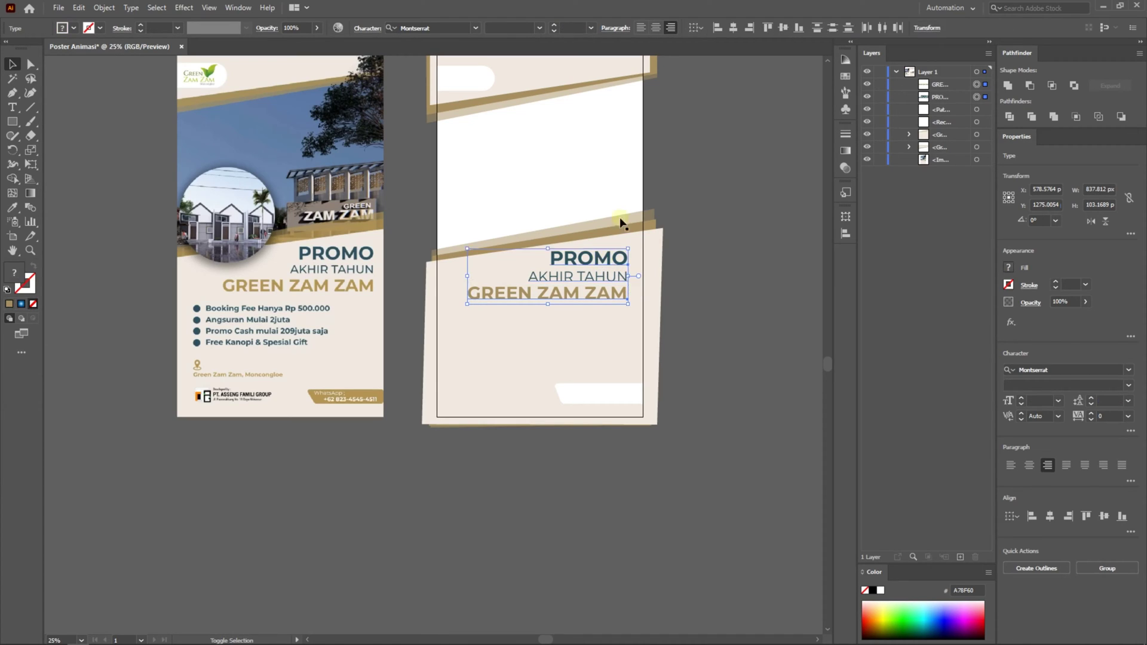
left_click(751, 28)
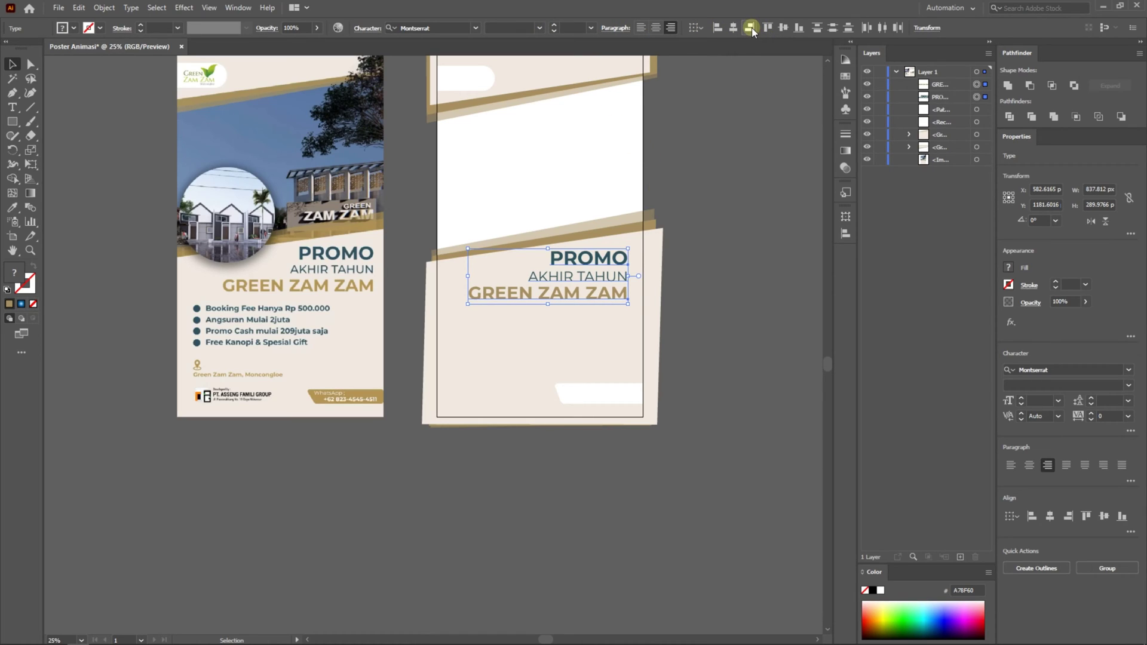
left_click(730, 103)
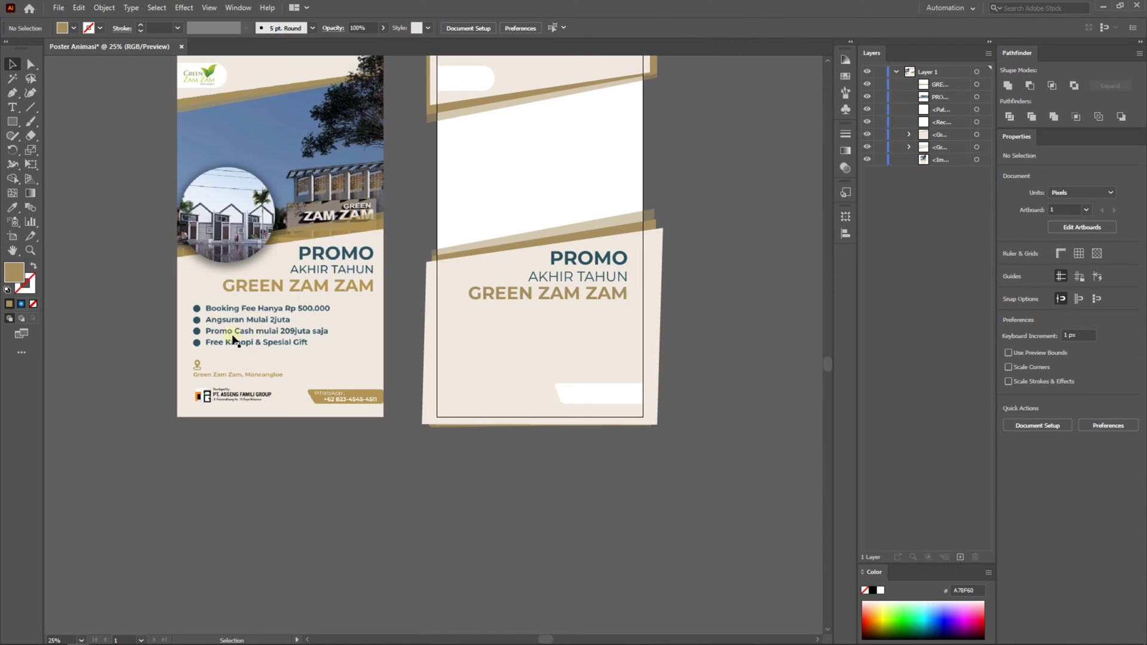
Step: Place a new point text below GREEN ZAM ZAM and scale it to about 56 pt
scroll(253, 324, "down", 2)
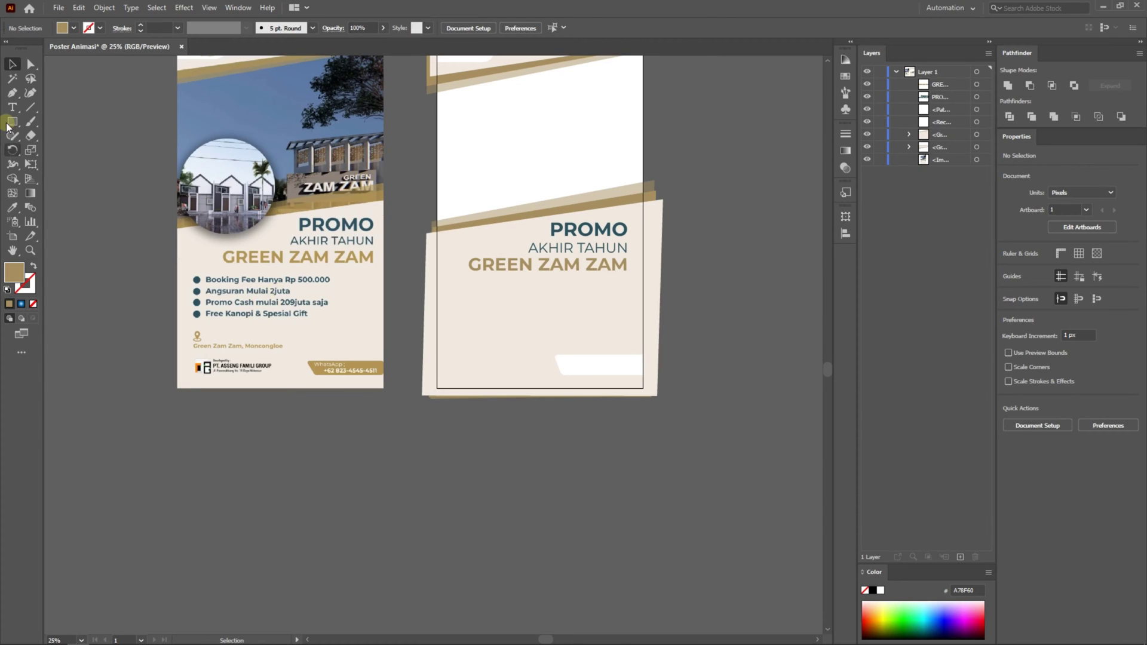
left_click(11, 106)
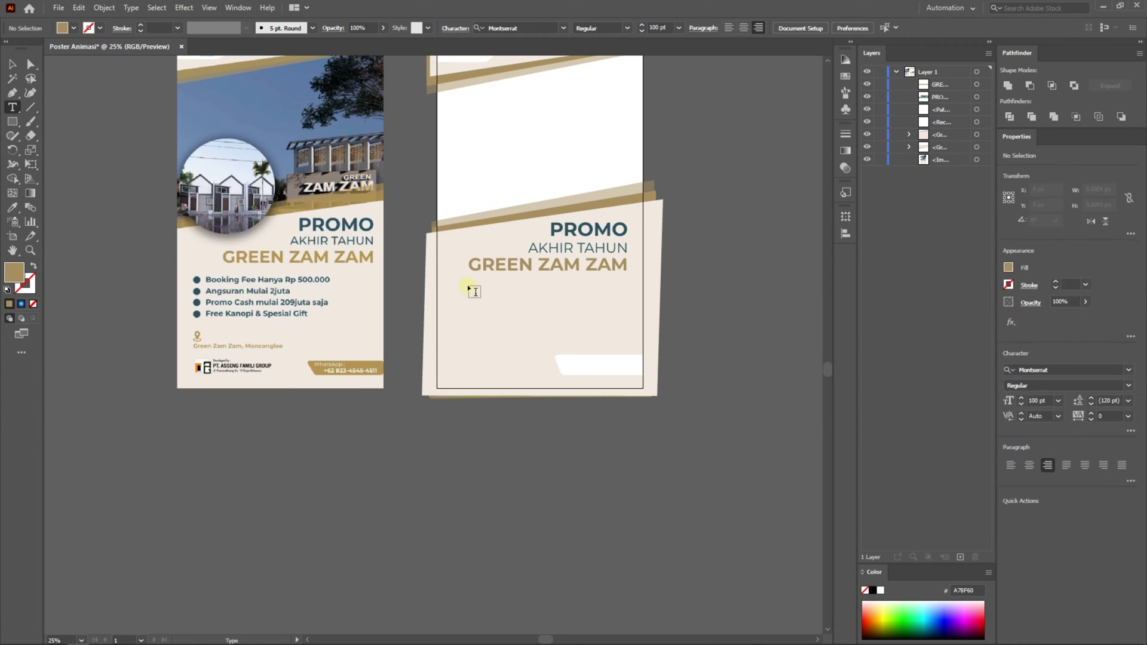
left_click(467, 285)
left_click(14, 71)
left_click_drag(415, 286, 549, 291)
scroll(472, 277, "up", 1)
left_click_drag(471, 277, 543, 354)
Step: Replace the placeholder text with Booking Fee Hanya Rp. 500.000
double_click(609, 371)
key("ctrl+a")
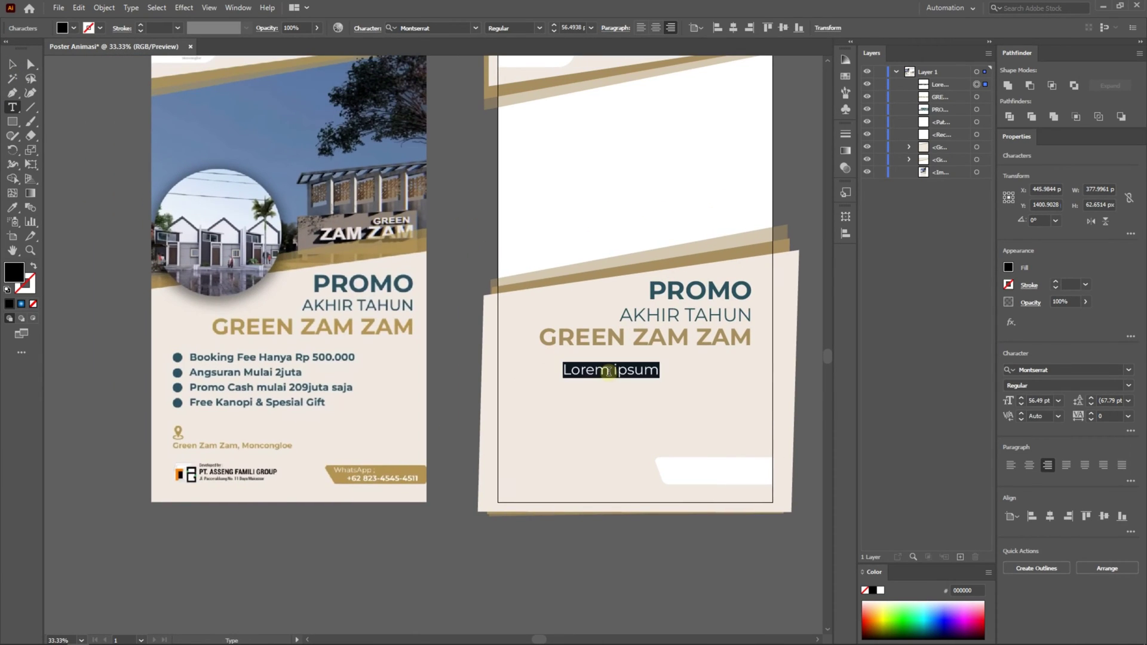
type("bOOKING")
key("ctrl+a")
type("Booking Fee H")
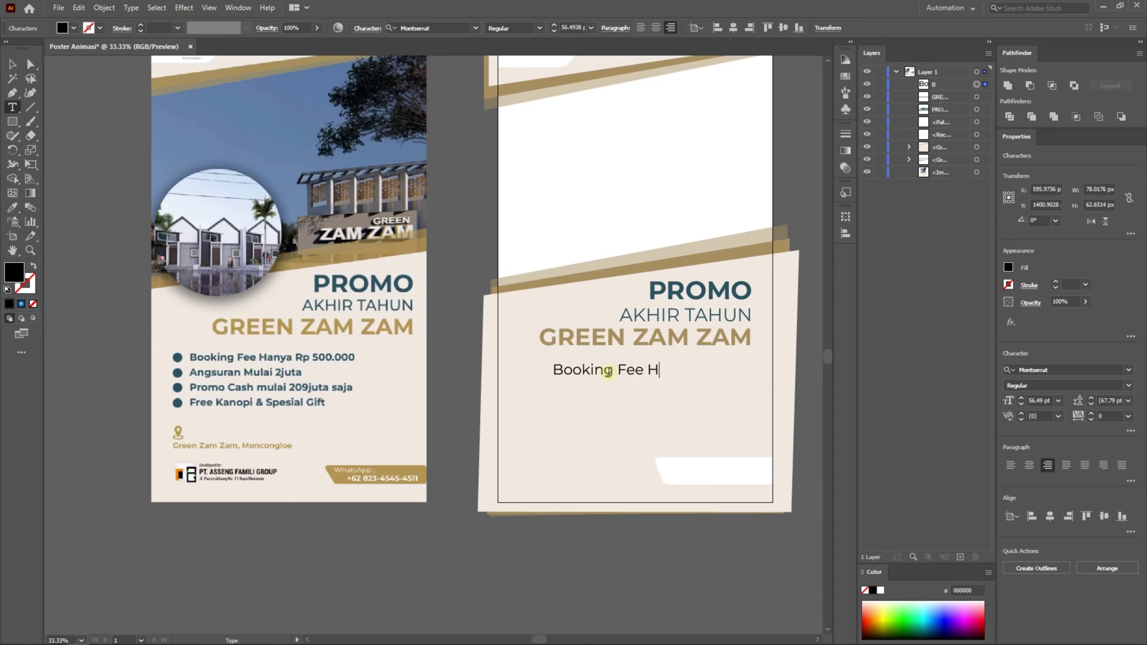
type("anya Rp. 500.000")
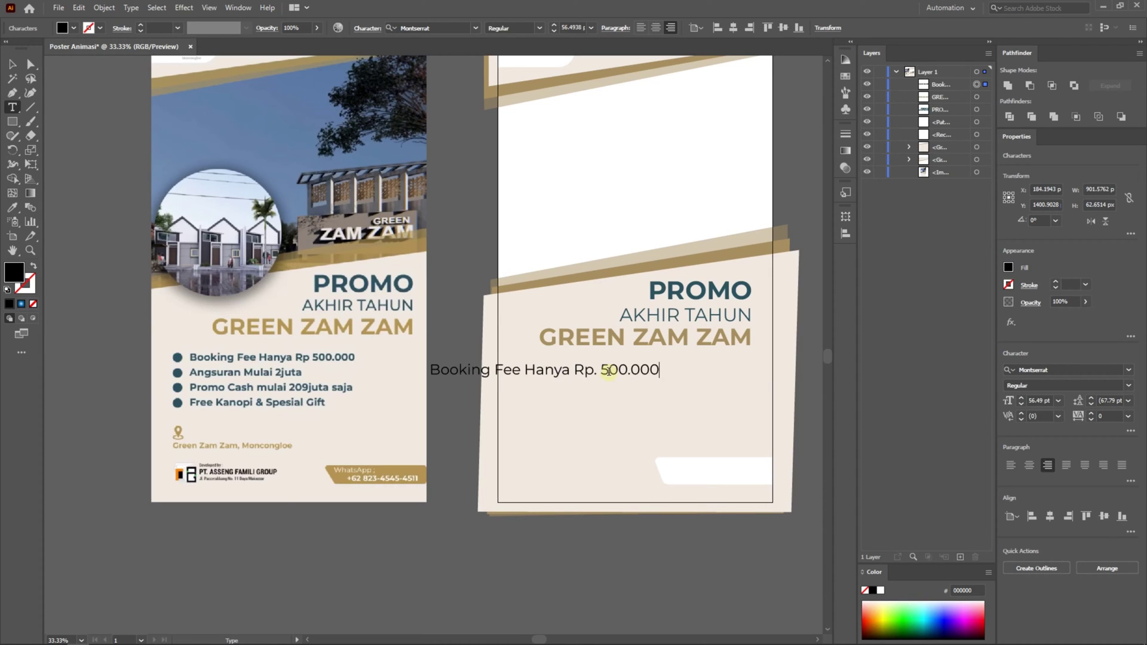
Step: Scale the booking fee line down to about 44 pt and position it under GREEN ZAM ZAM within the artboard
key("Escape")
left_click_drag(574, 370, 672, 377)
left_click_drag(761, 379, 709, 372)
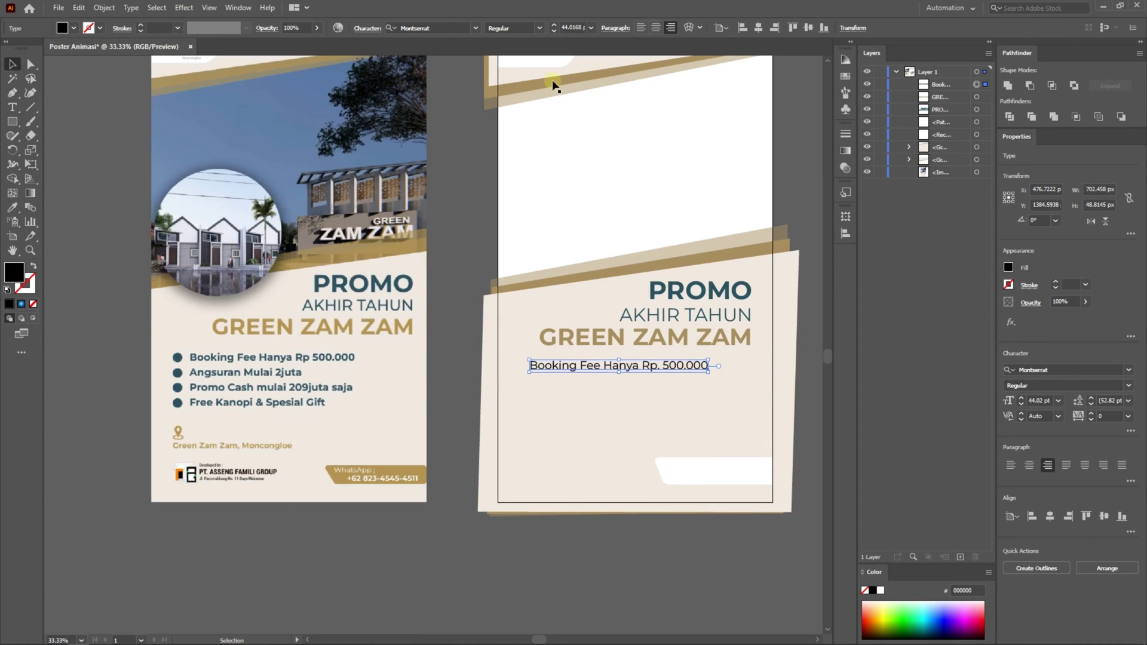
Step: Set the font weight of the booking fee line to SemiBold
left_click(539, 29)
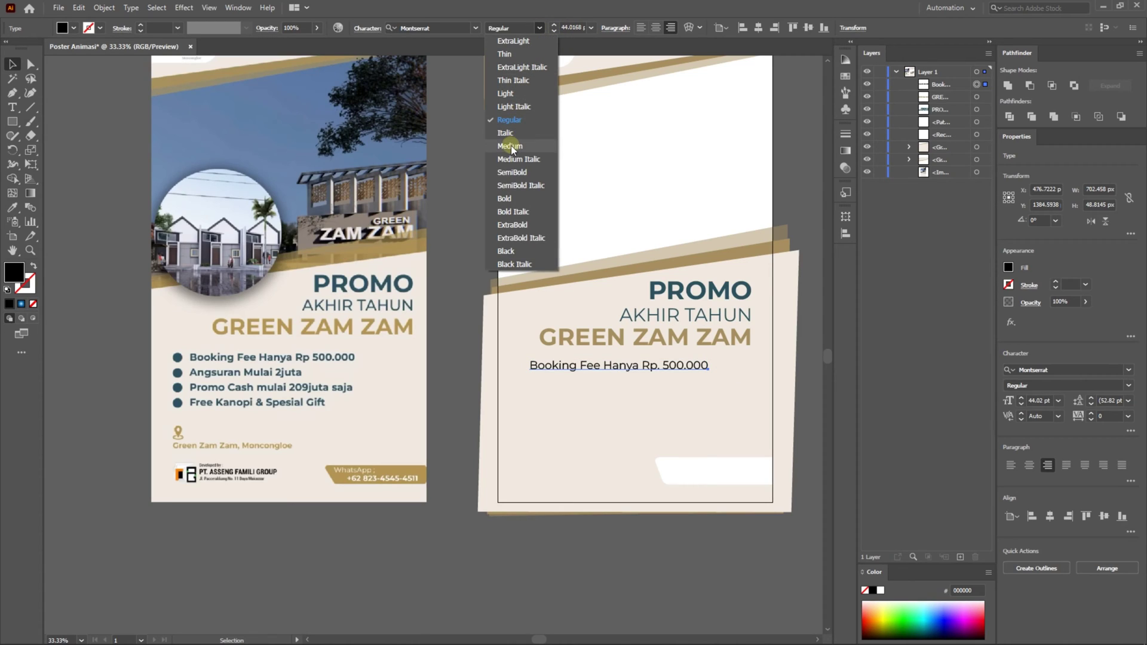
left_click(512, 146)
left_click(539, 29)
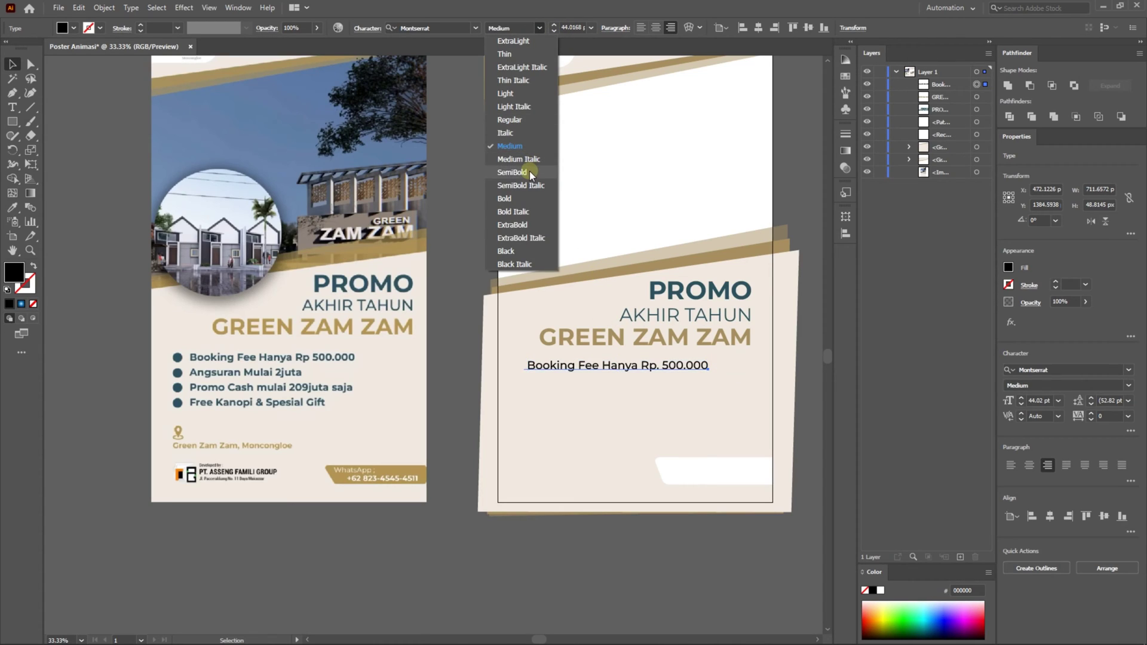
left_click(513, 170)
Step: Left-align the text and add the lines Angsuran Mulai Rp 2.000.000, Promo Cash Mulai Rp 209.000.000 and Free Kanopi dan Special Gift
double_click(714, 371)
key("Return")
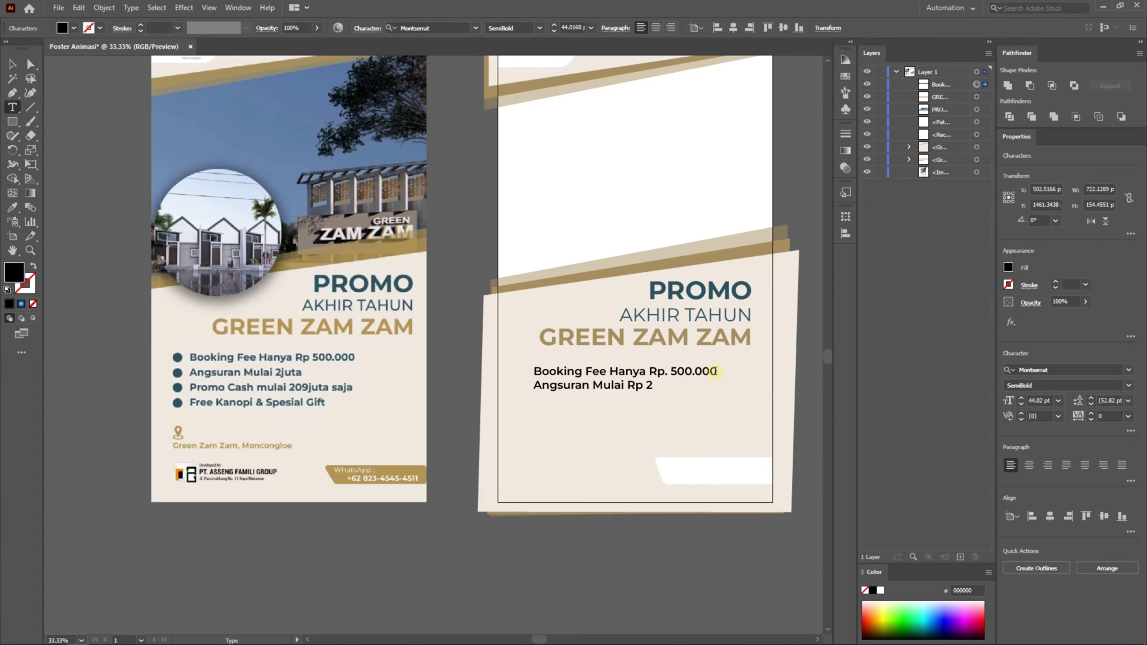
type("Angsuran Mulai Rp 2.000.000")
key("Return")
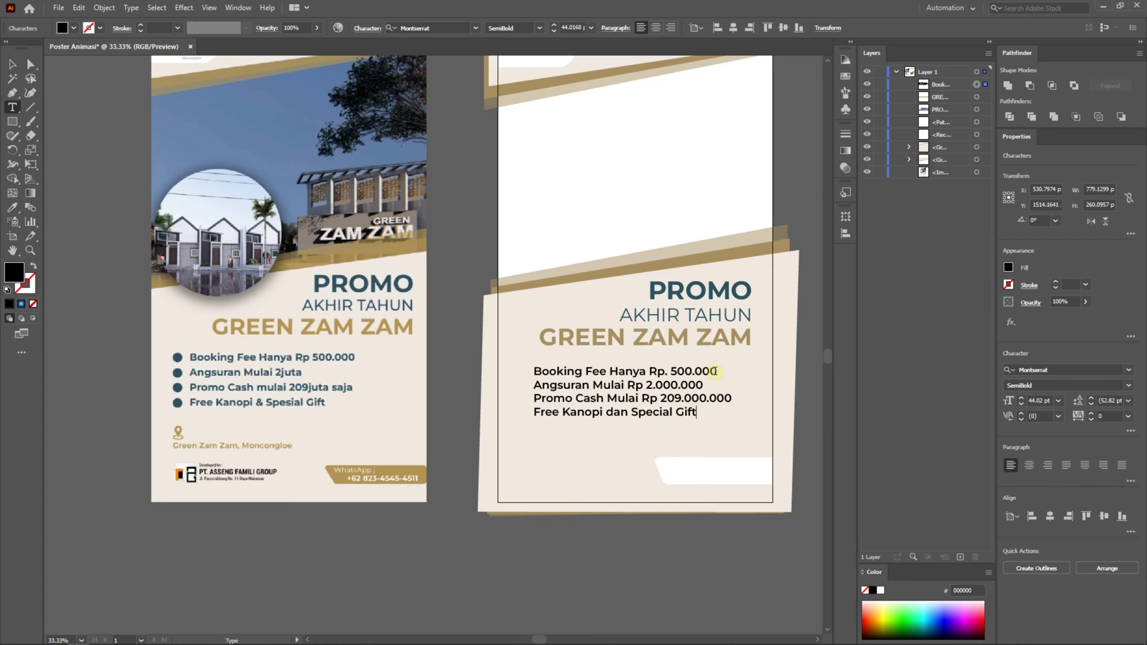
Step: Shift the four-line offer text slightly down and left, and color it with the reference poster's dark teal from PROMO
left_click(10, 63)
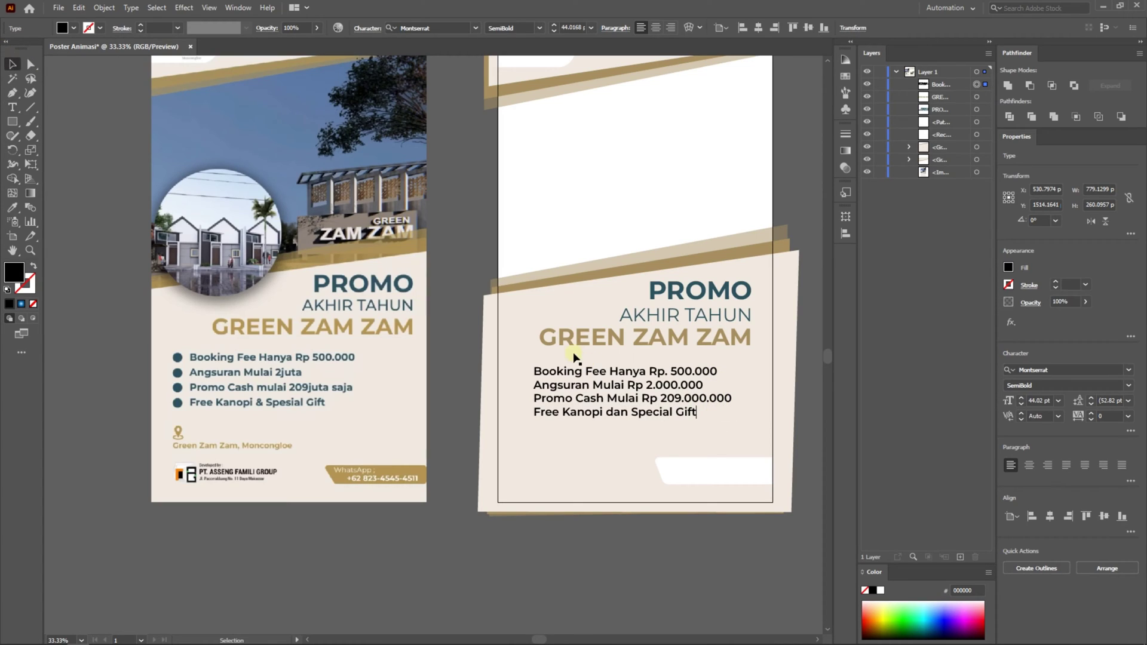
left_click_drag(638, 391, 647, 398)
key("i")
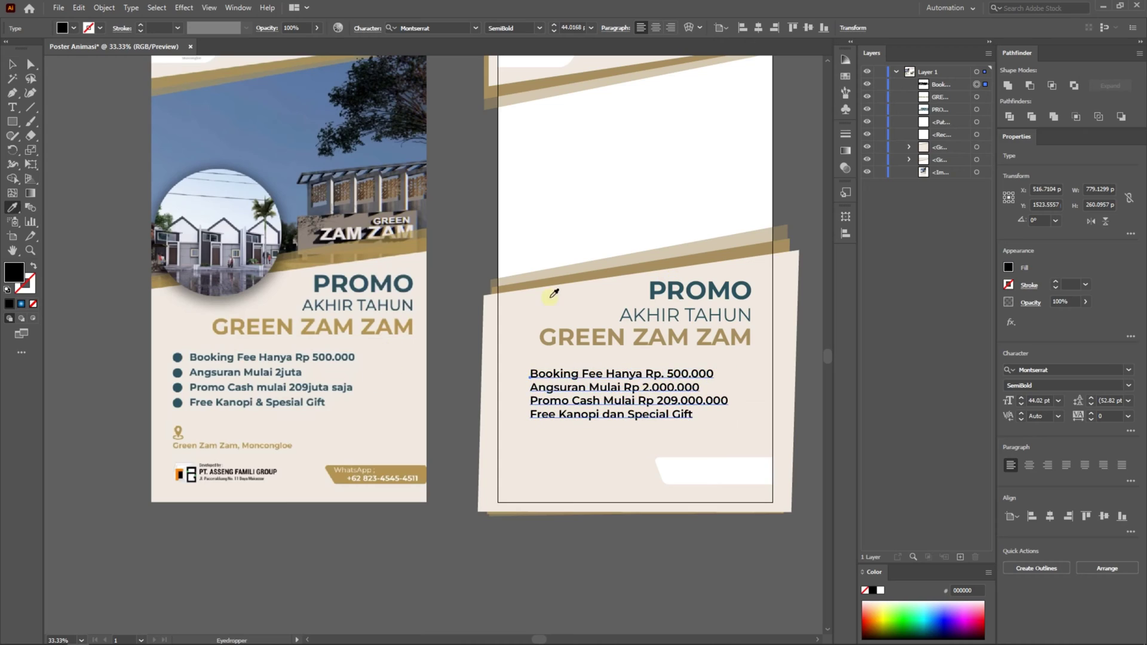
left_click(385, 284)
Step: Set the leading of all four offer lines to 55 pt
key("t")
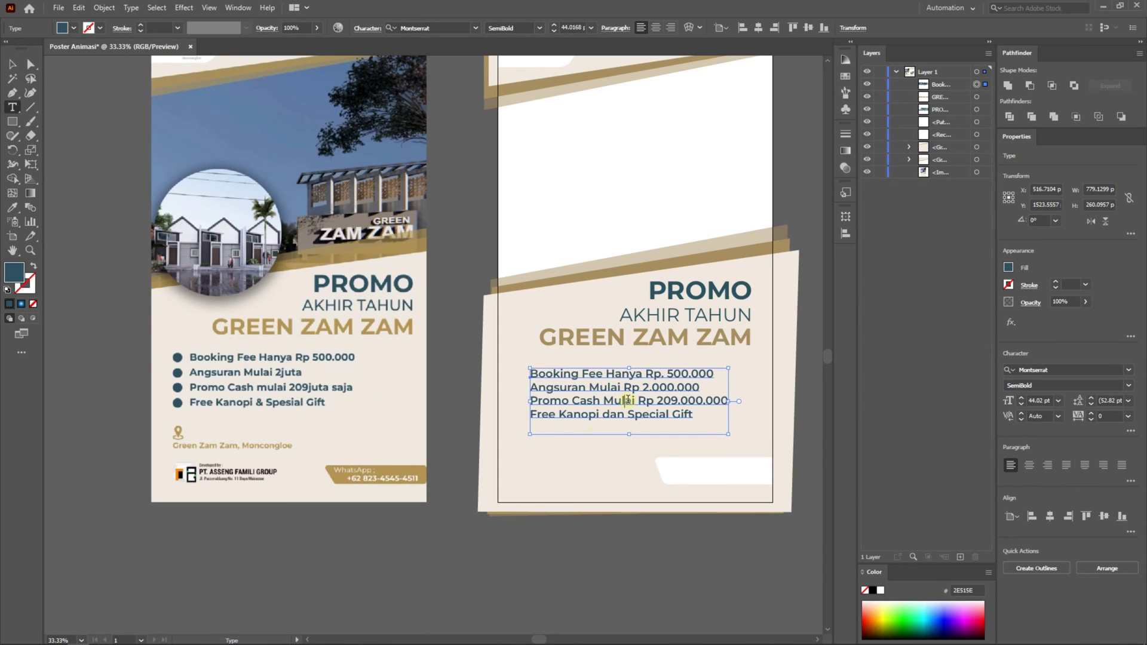
left_click(624, 401)
key("ctrl+a")
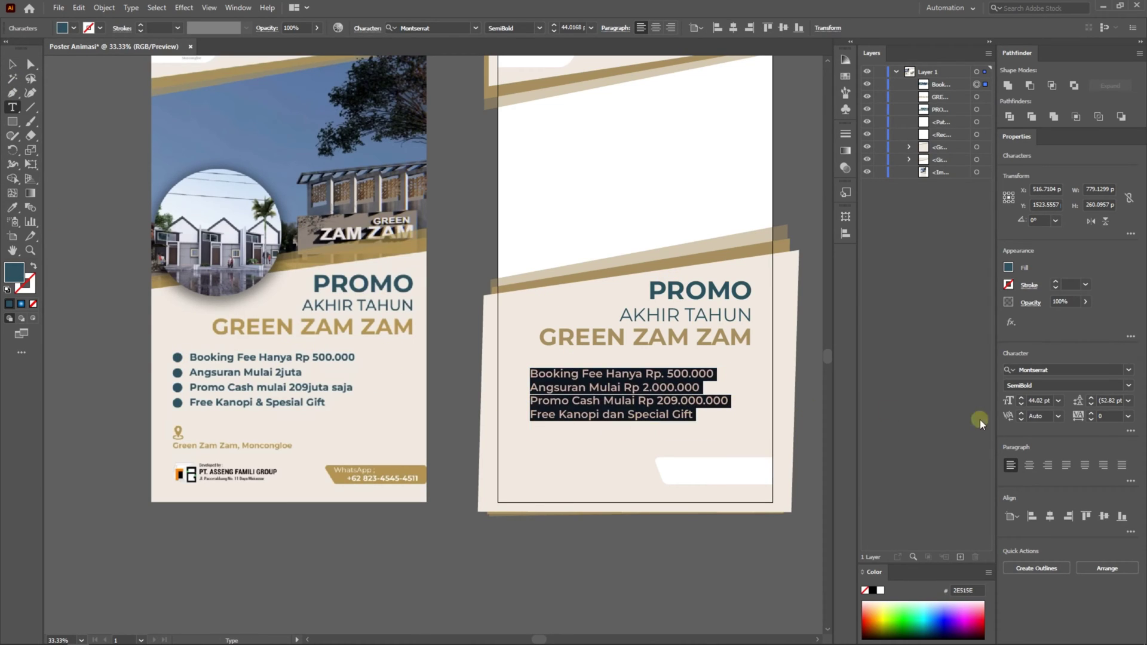
left_click(1090, 398)
left_click(1090, 398)
left_click(12, 65)
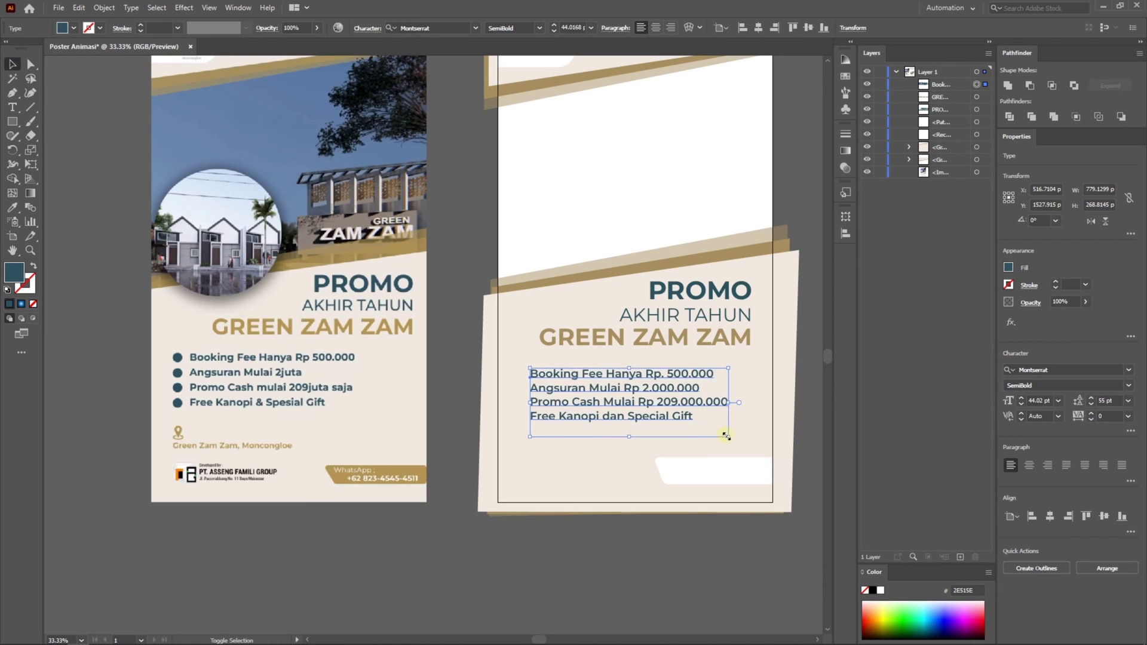
Step: Scale the four-line offer text down to about 739 px wide and shift it slightly to the right
left_click_drag(728, 436, 718, 434)
left_click_drag(624, 392, 635, 392)
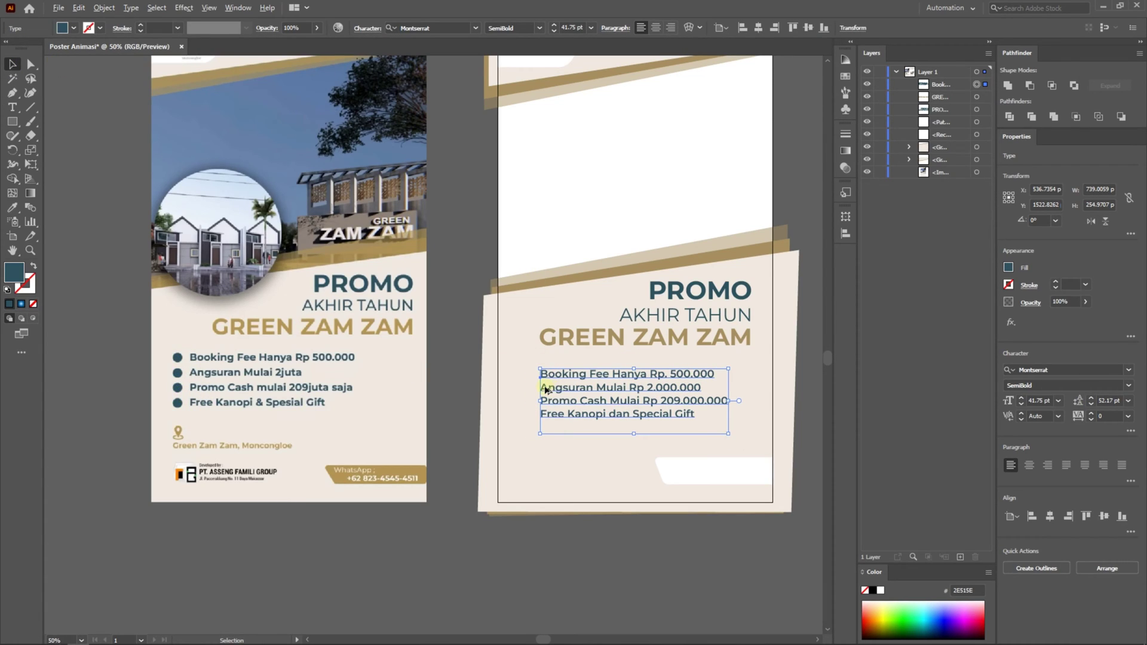
Step: Draw a teal bullet circle about 34 px wide beside the first offer line and duplicate it beside the other three lines
scroll(550, 392, "up", 1)
key("l")
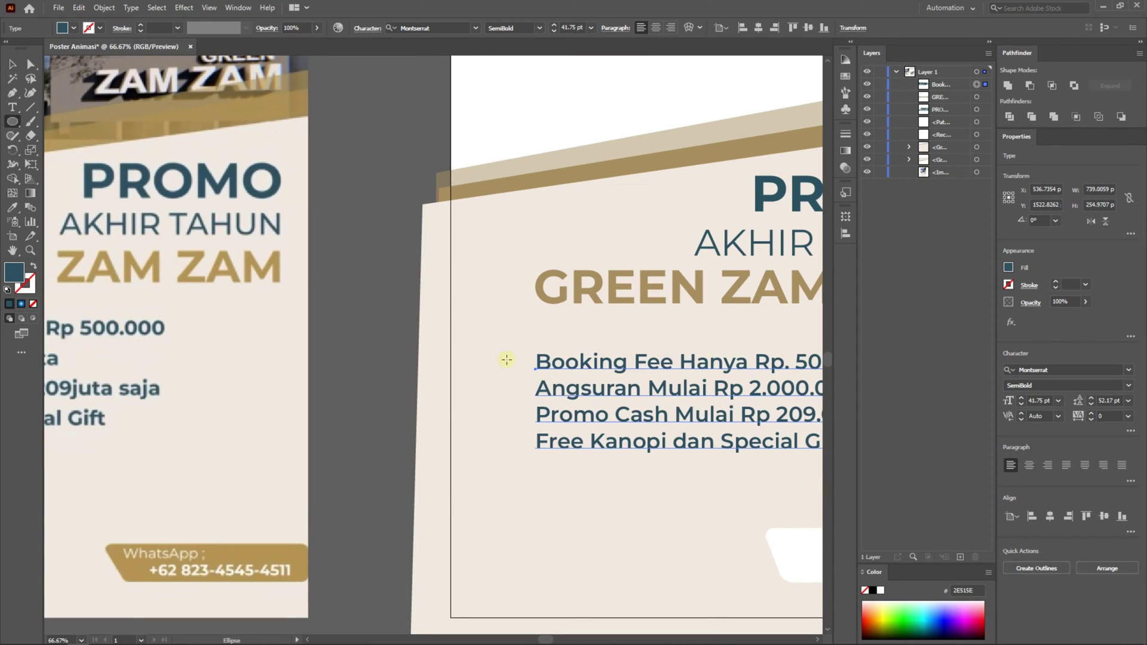
mouse_move(496, 350)
left_mouse_down()
mouse_move(516, 368)
mouse_move(511, 392)
left_mouse_up()
key("v")
left_click_drag(511, 392, 512, 436)
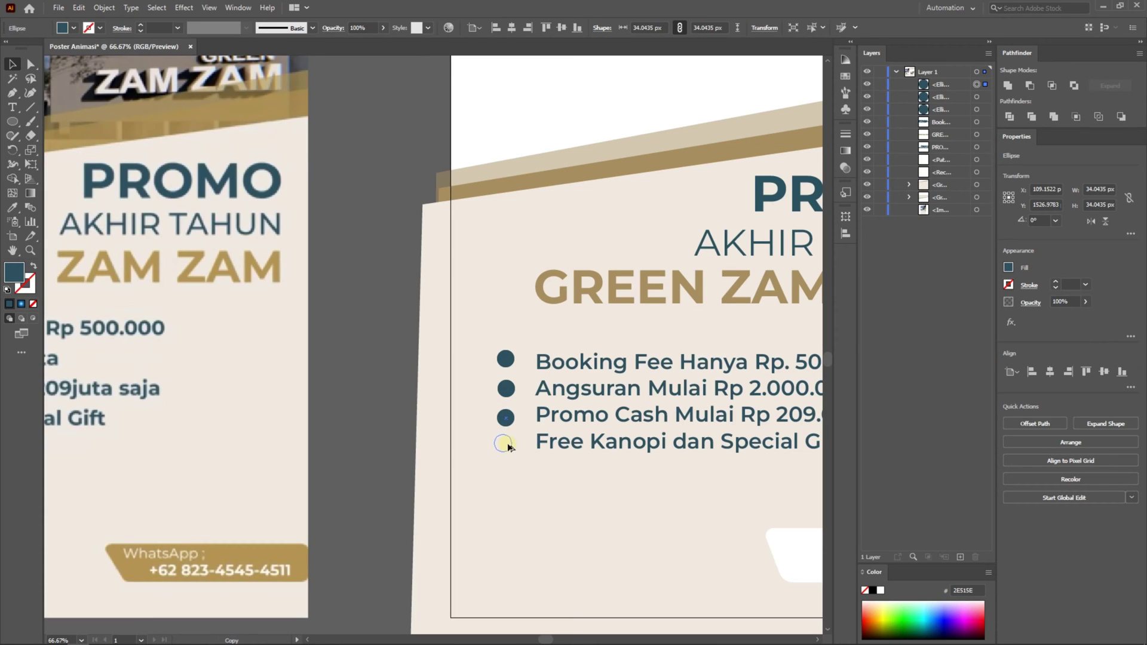
left_click_drag(508, 443, 508, 443)
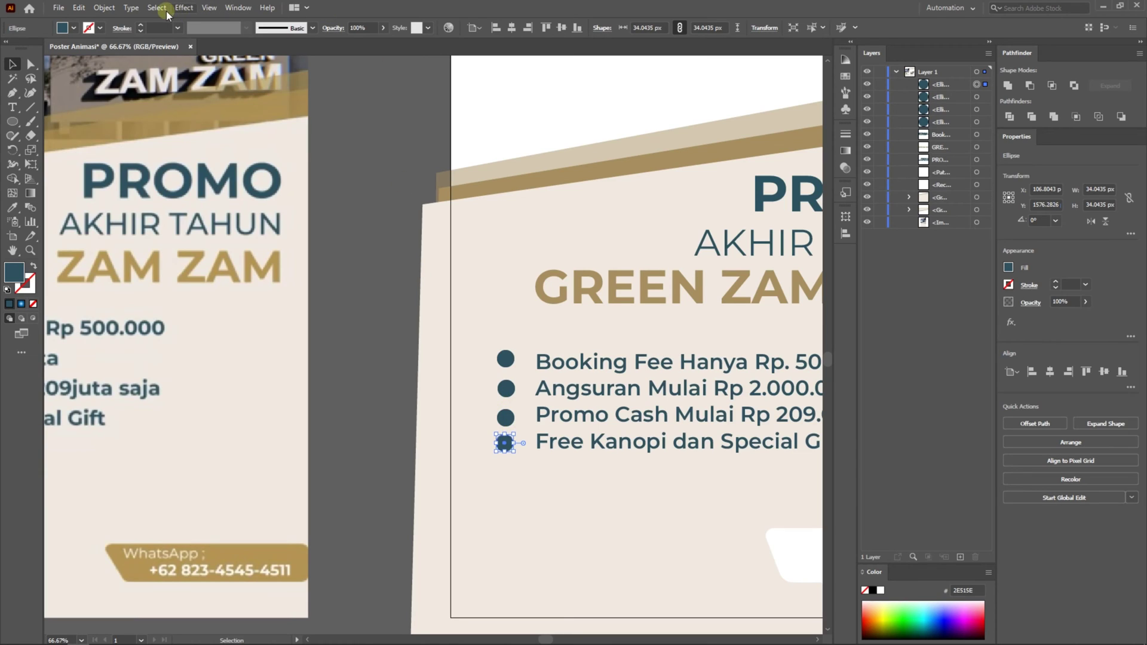
Step: Lock the two background shape groups so the four bullet circles can be selected on their own
left_click(208, 7)
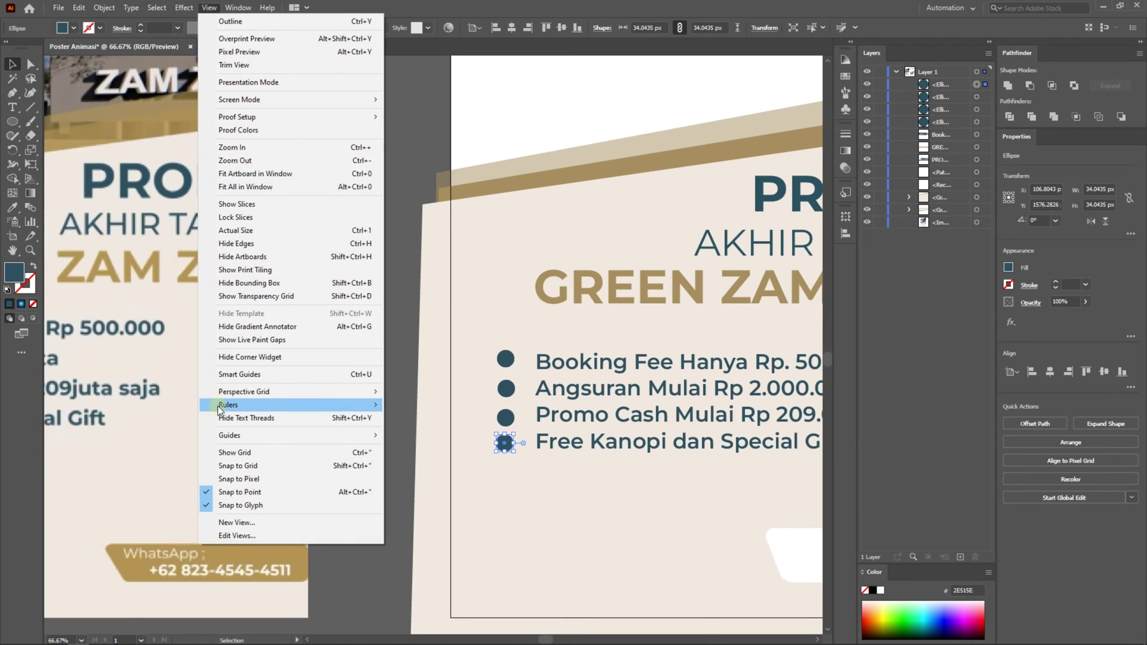
left_click(256, 404)
left_click(507, 390)
left_click_drag(507, 358, 518, 454)
left_click(880, 209)
Step: Space the four bullet circles evenly, center them in one column and group them
left_click(647, 28)
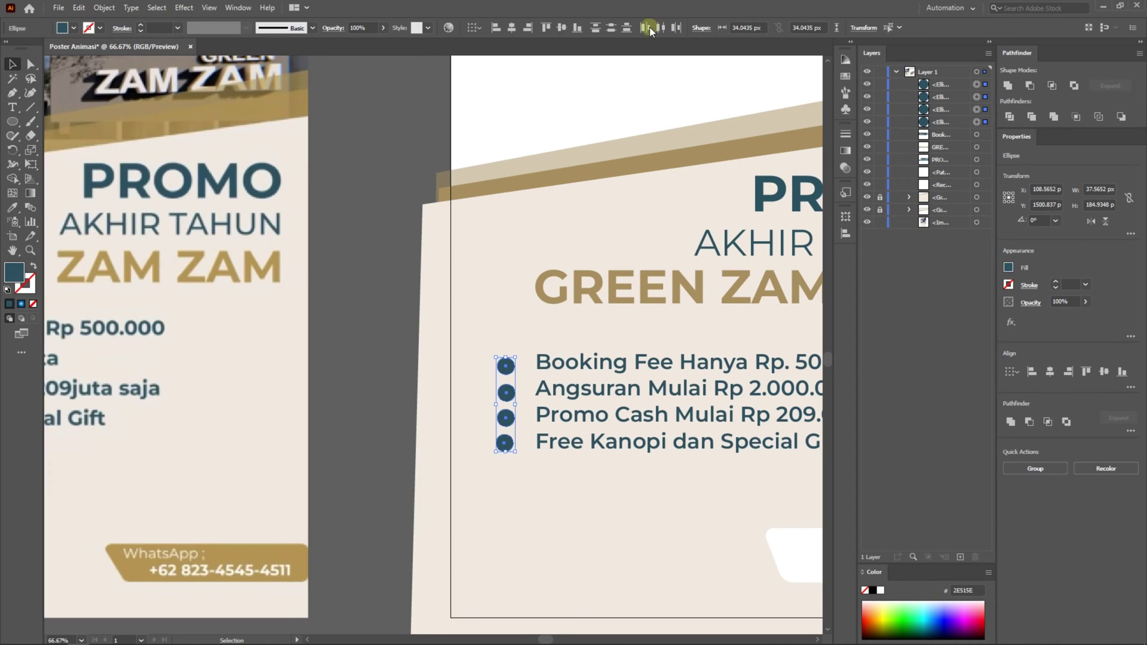
left_click(514, 26)
key("ctrl+g")
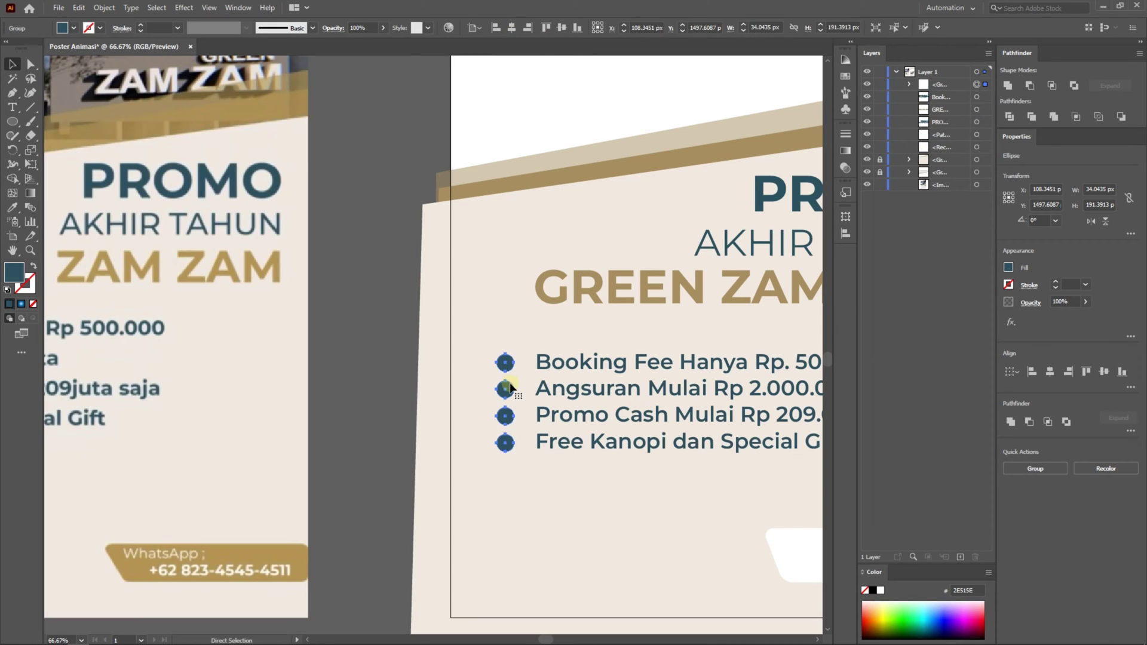
Step: Move the bullet group closer to the offer text and group it with the four lines
left_click_drag(511, 387, 518, 387)
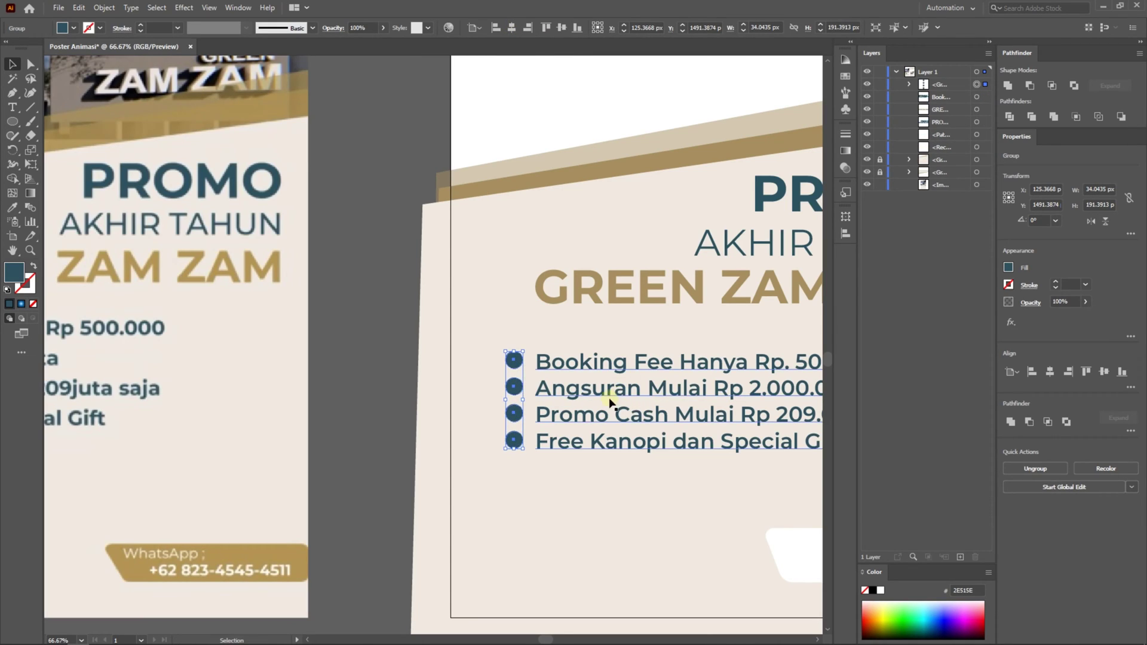
left_click(597, 367, "shift")
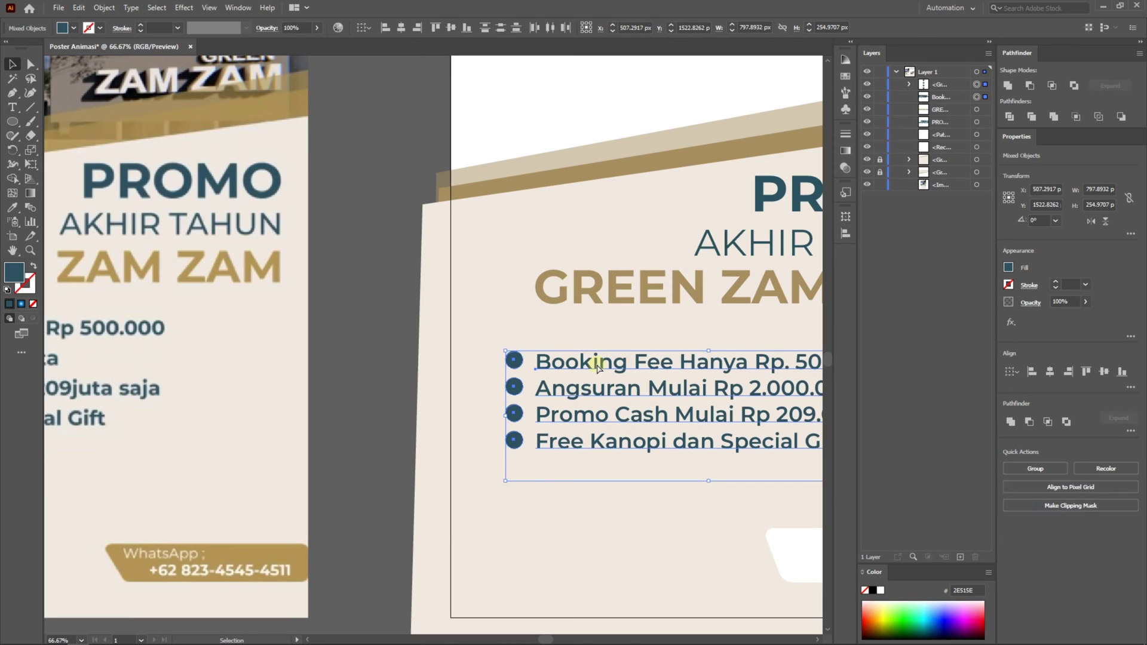
key("ctrl+g")
key("ctrl+minus")
key("ctrl+minus")
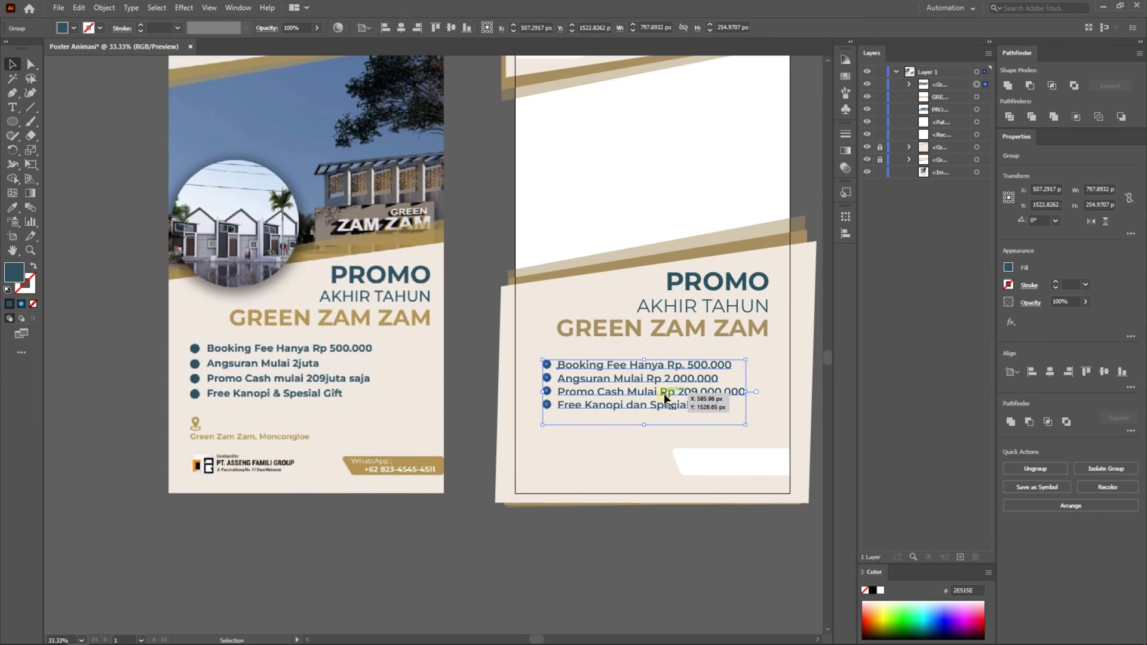
Step: Set the font weight of the offer text inside the group to Bold
left_click(909, 84)
left_click(977, 109)
left_click(976, 97)
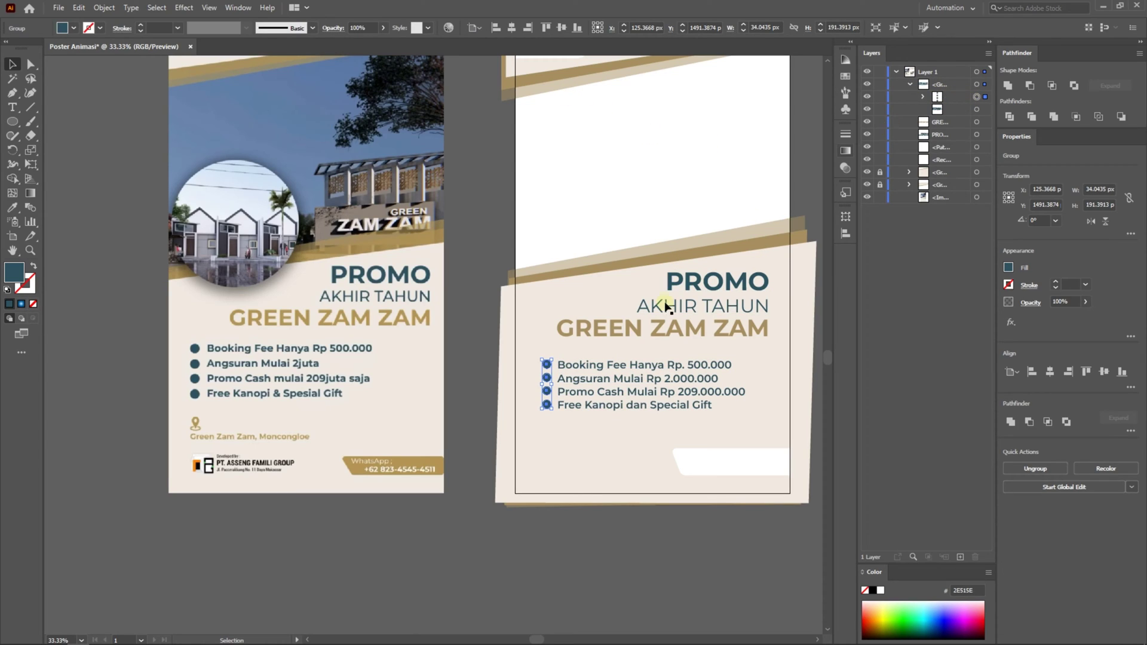
left_click(978, 110)
left_click(539, 28)
left_click(515, 198)
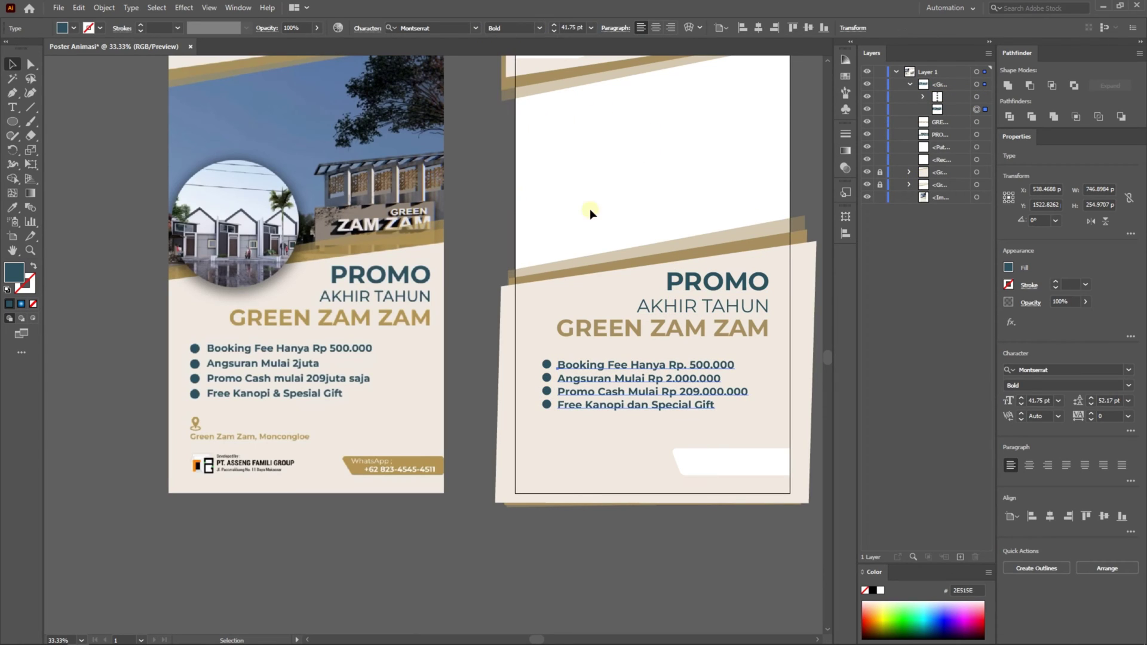
Step: Draw a teal circle about 90 px wide below the bullet list as the head of the location pin
scroll(192, 423, "down", 1)
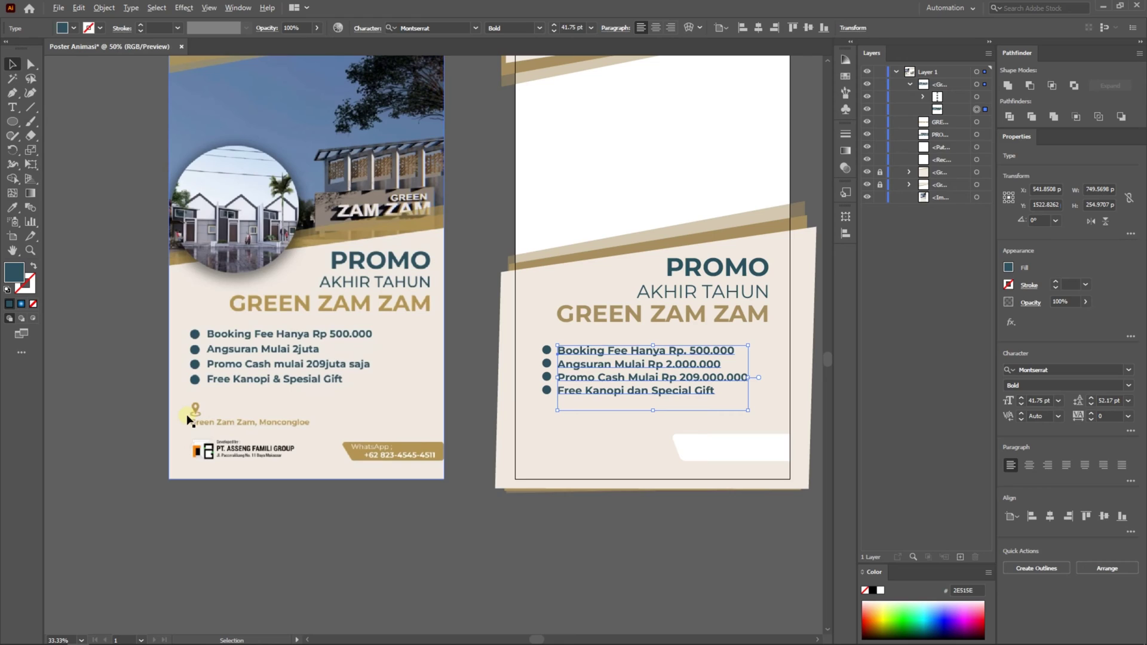
scroll(191, 415, "up", 3)
scroll(295, 402, "down", 1)
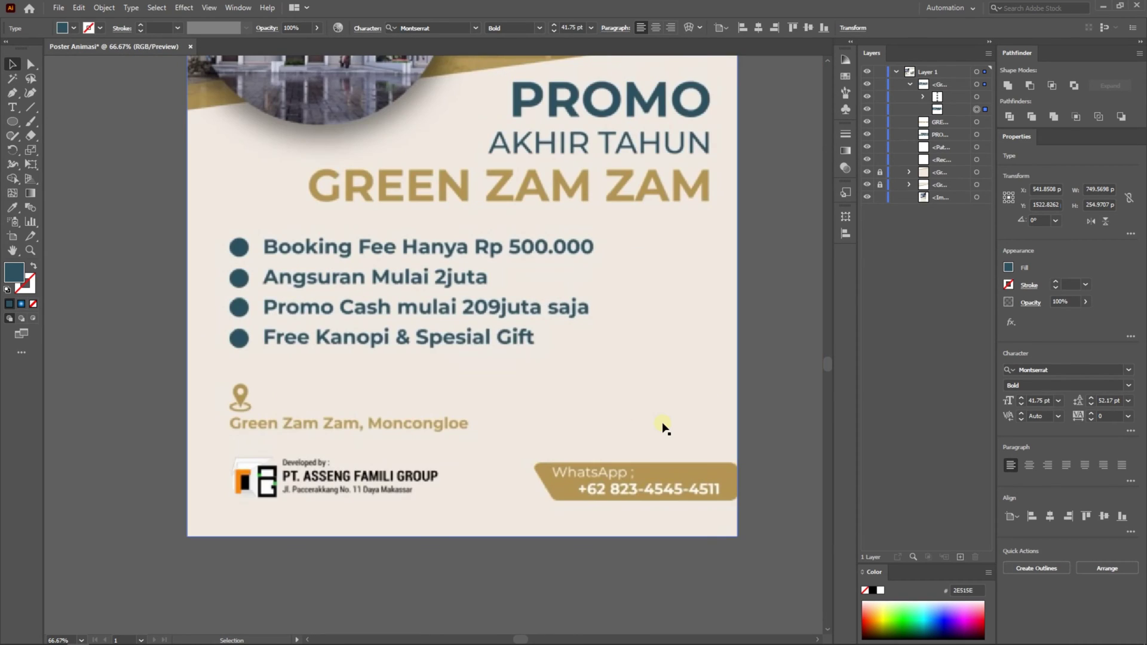
scroll(658, 422, "down", 1)
scroll(376, 225, "down", 2)
key("l")
scroll(556, 358, "up", 2)
left_click_drag(537, 356, 582, 401)
key("v")
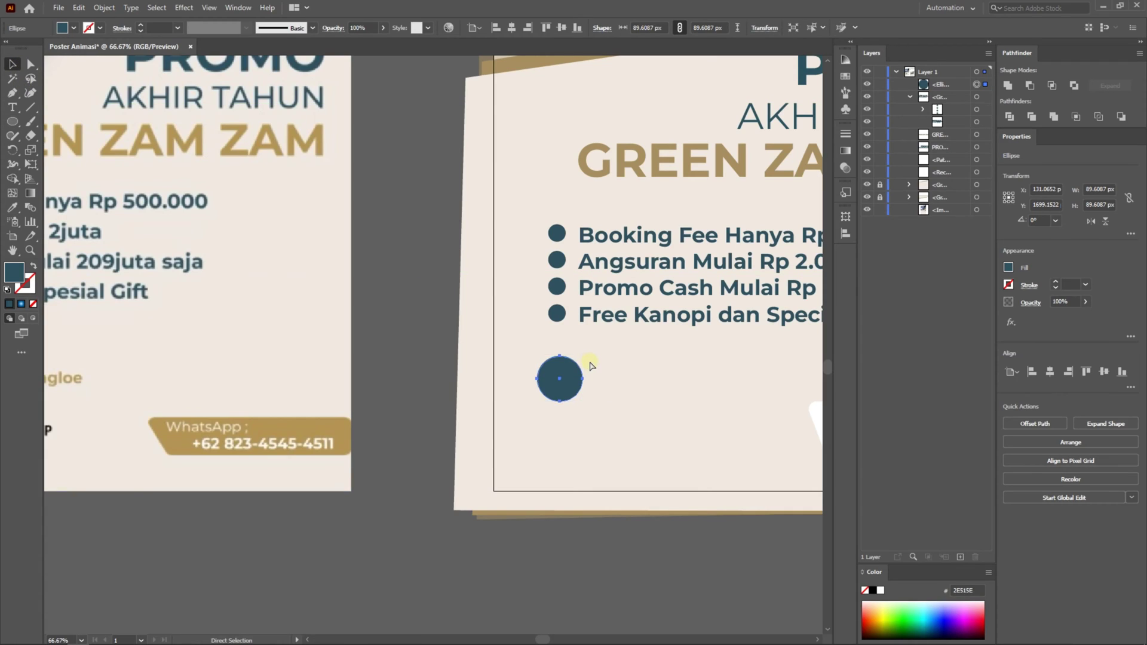
Step: Duplicate the circle in place, shrink the copy to about half size around its center and subtract it to form a ring
key("ctrl+c")
key("ctrl+f")
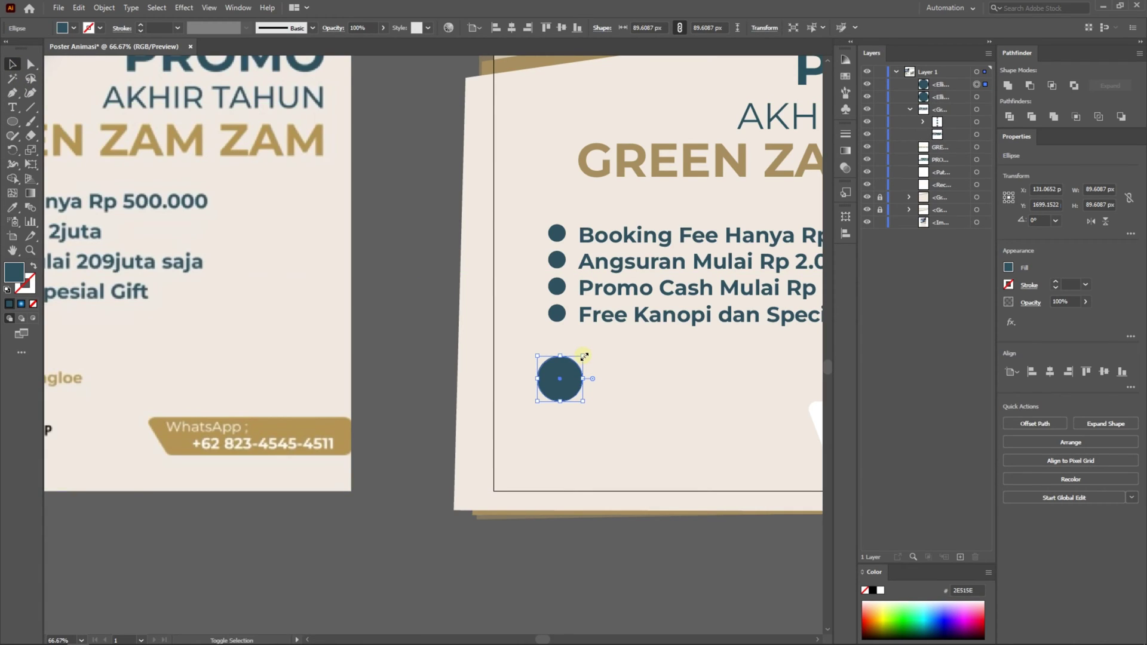
left_click_drag(584, 357, 571, 372)
left_click(583, 382, "shift")
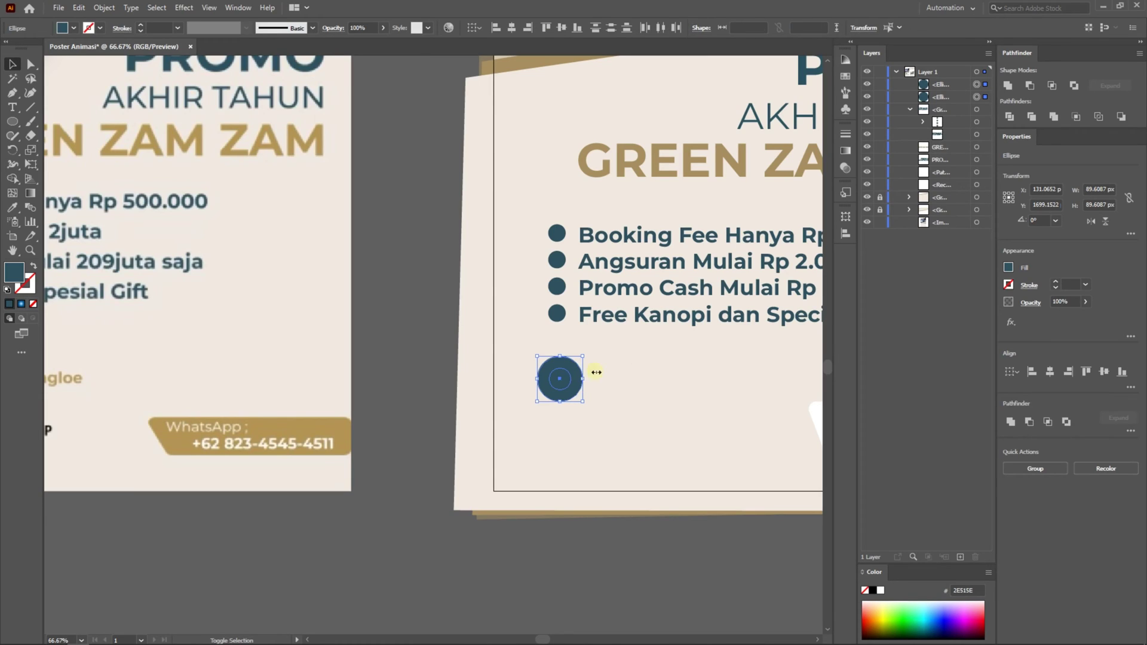
left_click(1031, 84)
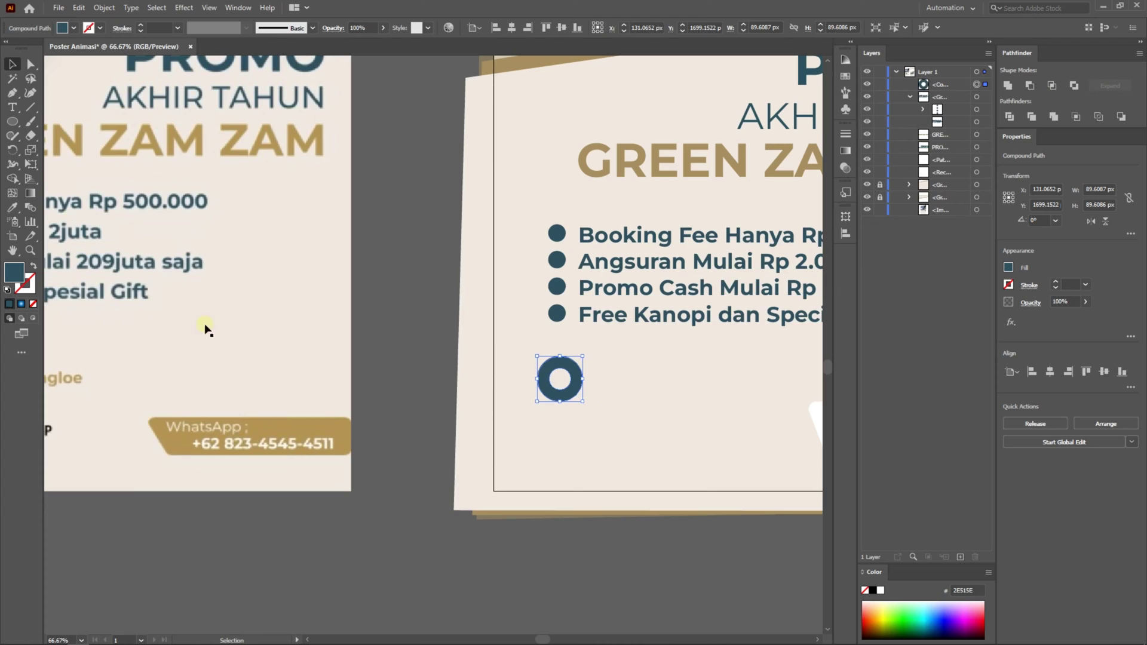
Step: Draw a downward-pointing triangle about 79 x 61 px over the ring's lower half with the Pen tool
left_click(12, 92)
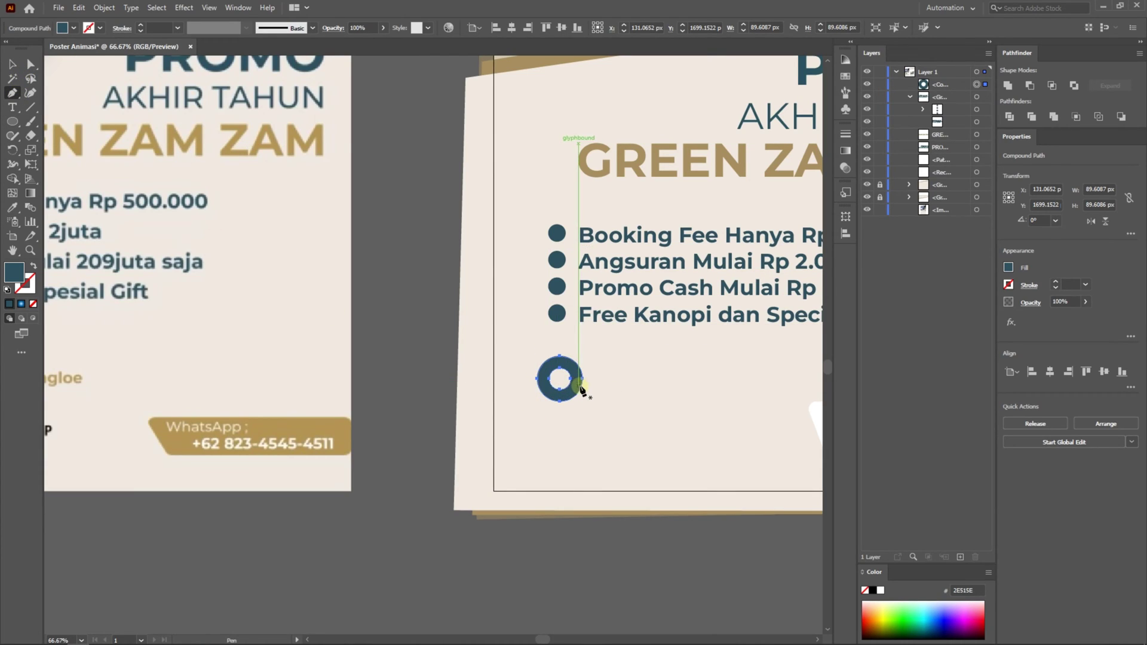
left_click(545, 390)
left_click(579, 390)
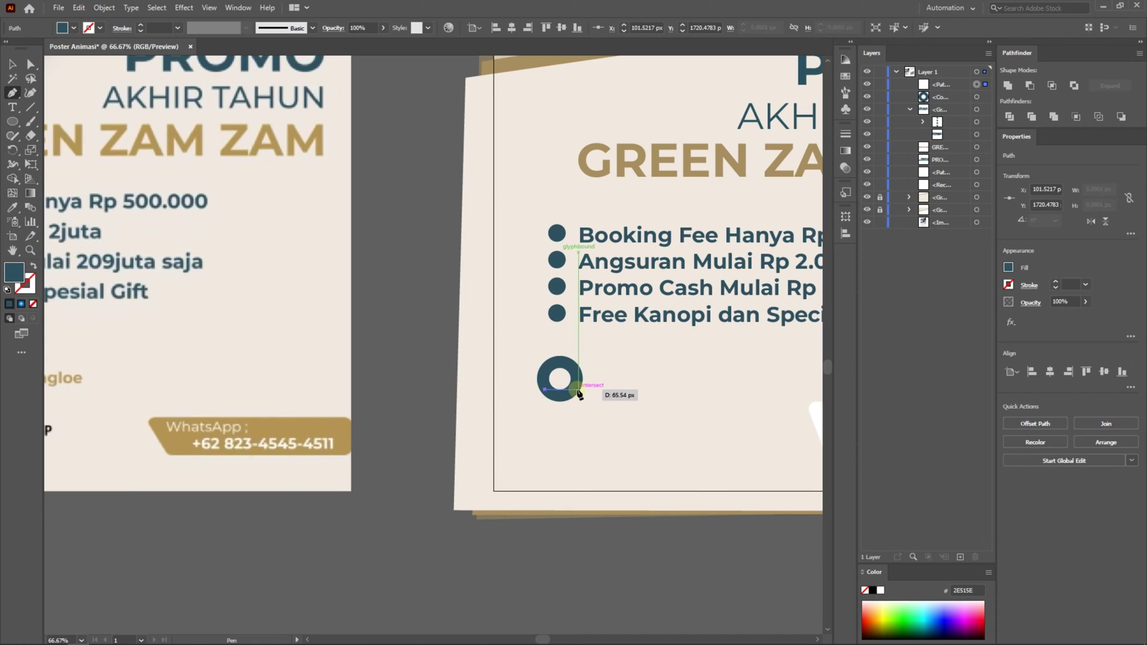
left_click(559, 420)
left_click(545, 390)
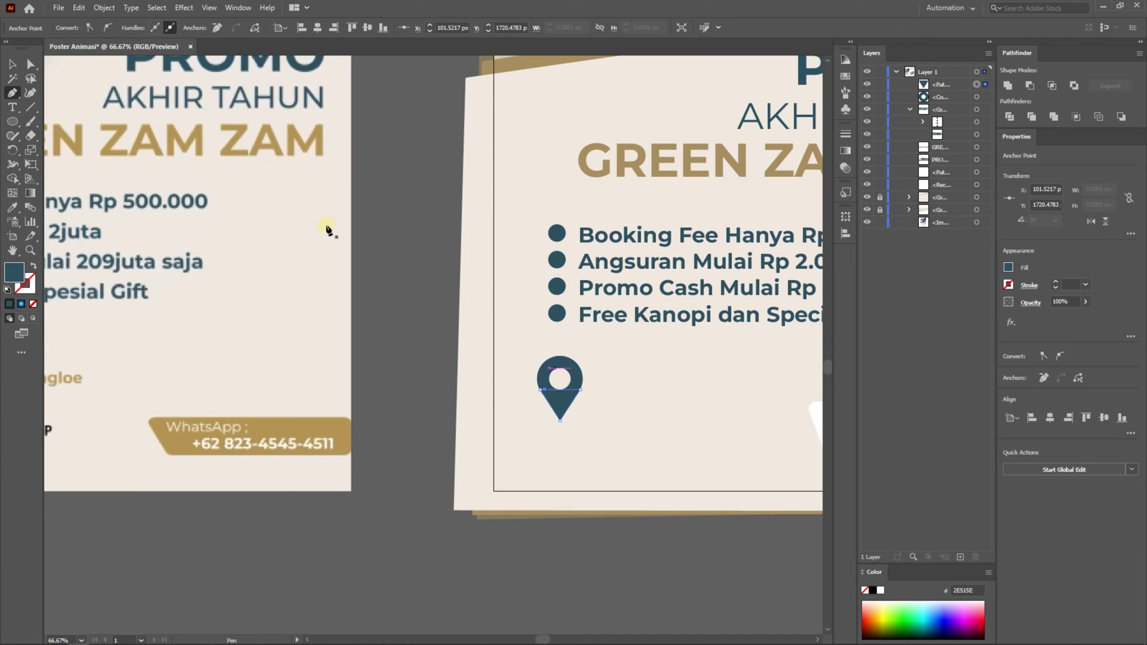
Step: Unite the triangle and the ring into a single location pin shape
left_click(12, 64)
key("ctrl+shift+a")
left_click(577, 392)
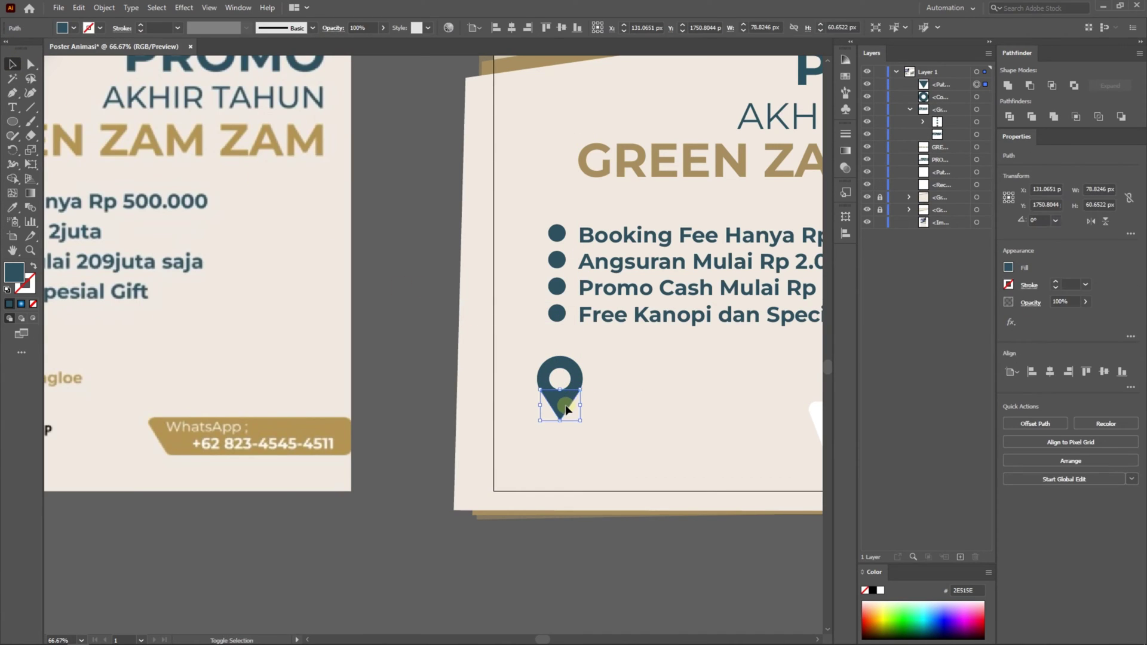
left_click(578, 376, "shift")
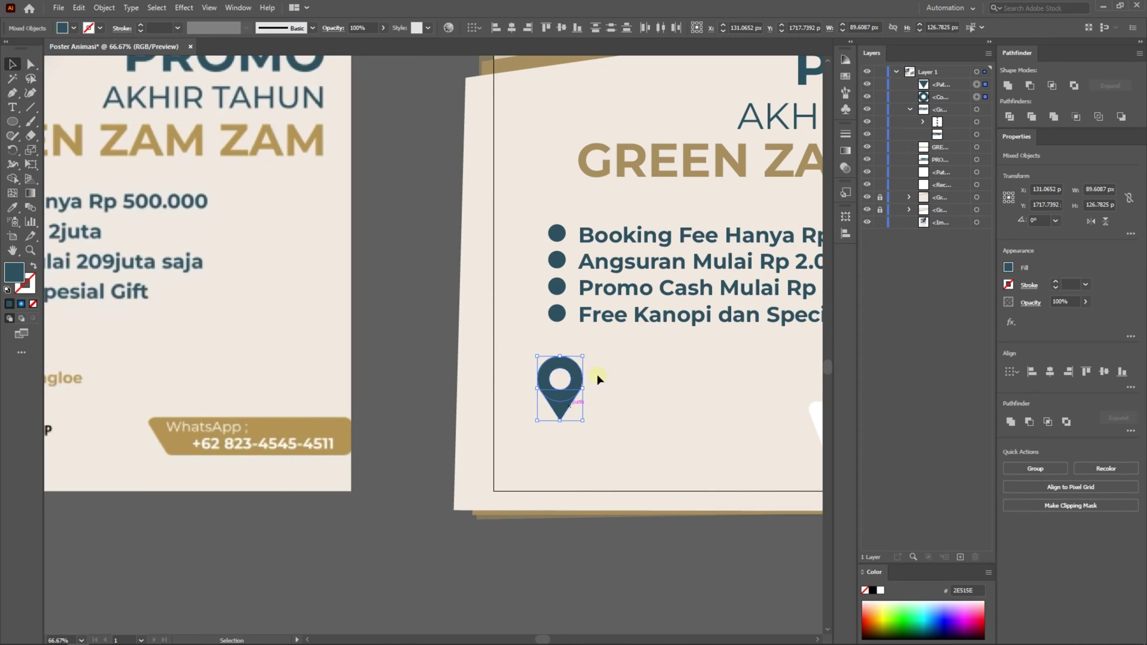
left_click(1008, 86)
Step: Draw a flat ellipse about 156 x 58 px around the pin's tip and give it a teal stroke without fill
scroll(592, 402, "down", 2)
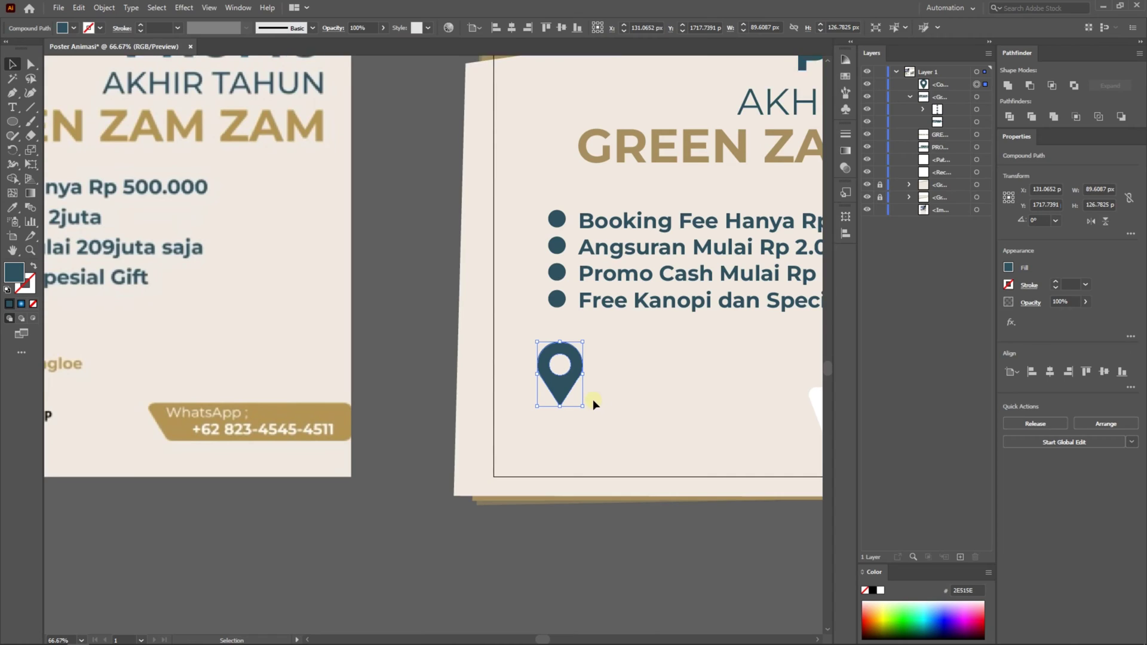
left_click(12, 121)
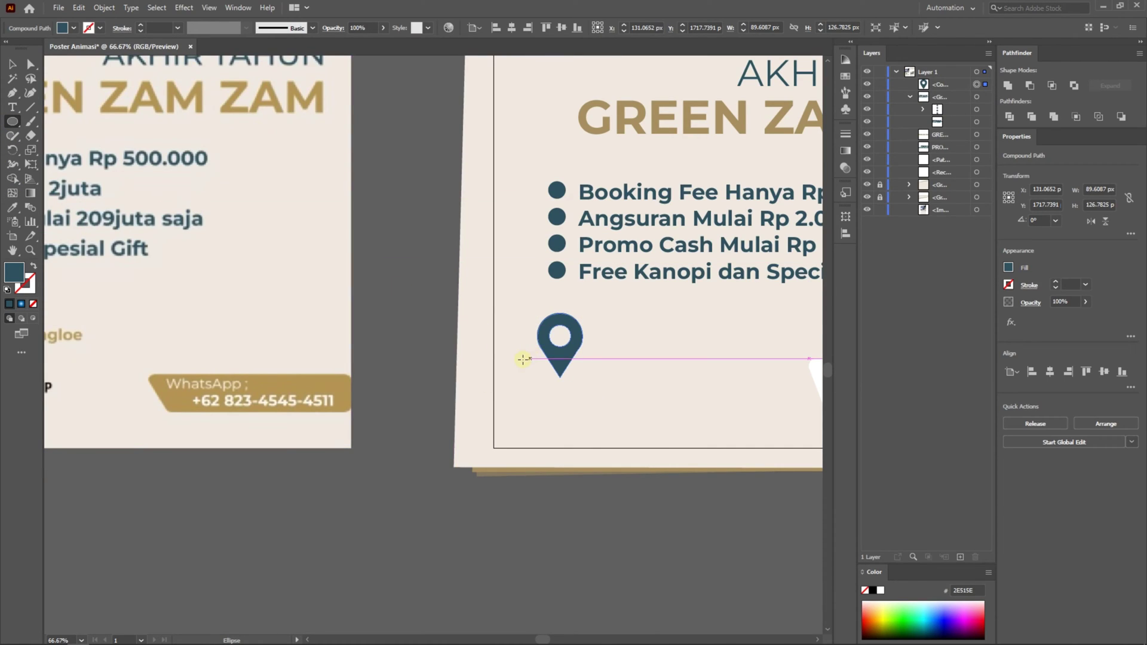
left_click_drag(520, 358, 599, 388)
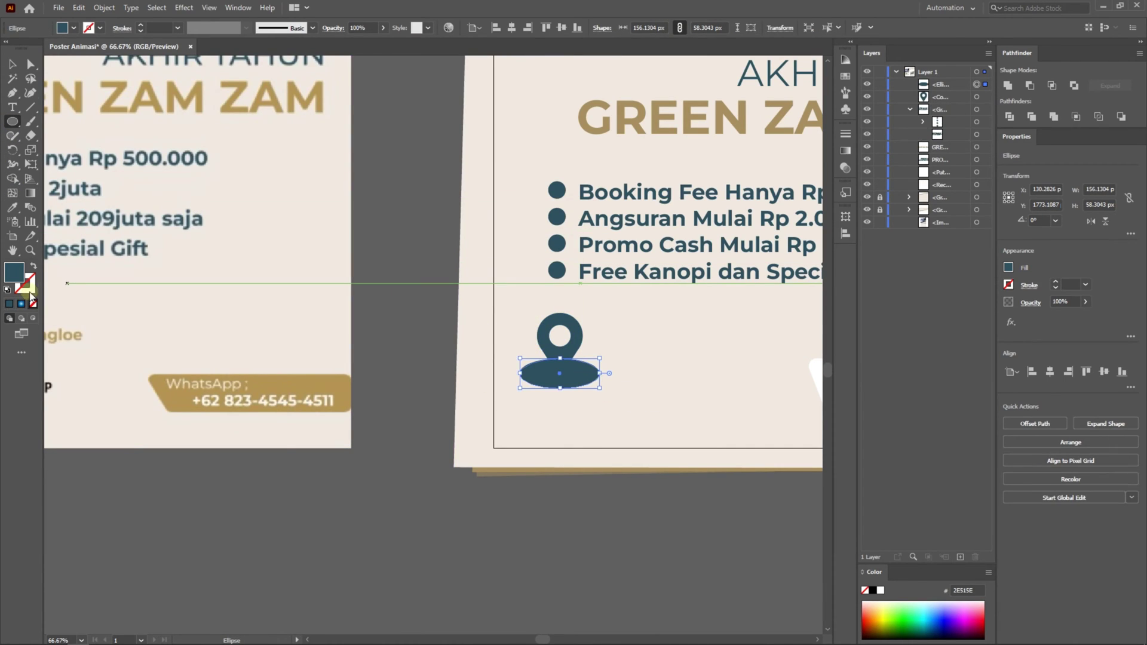
left_click(8, 304)
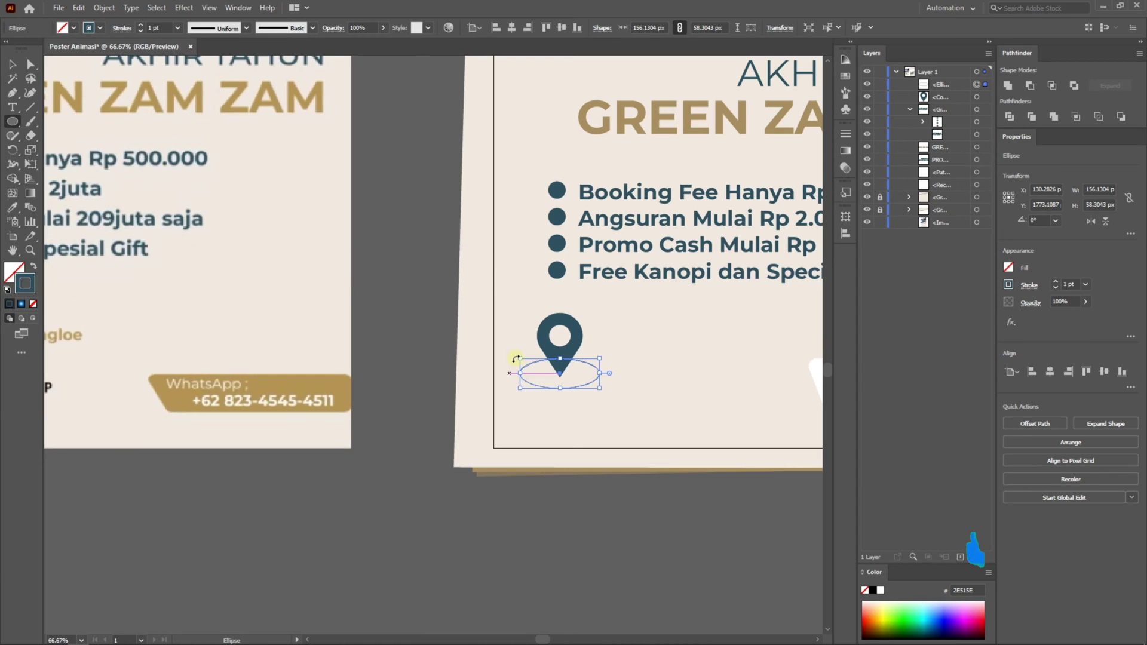
Step: Set the ellipse's stroke to 10 pt and shrink it to about 128 x 48 px
left_click(177, 28)
left_click(191, 135)
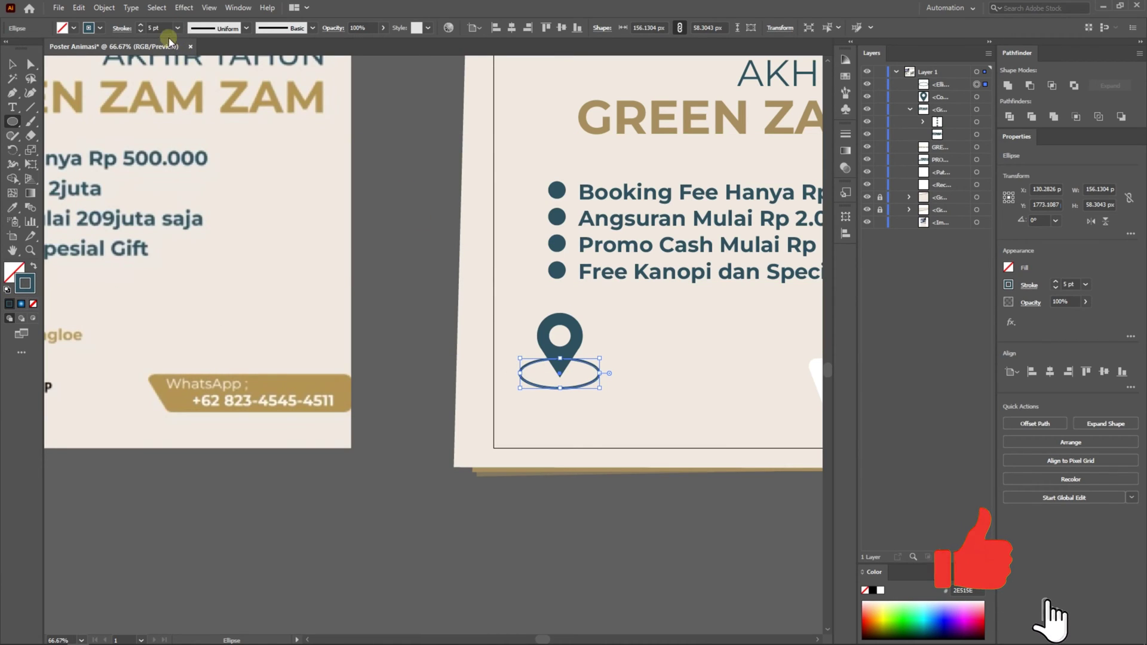
left_click(180, 28)
left_click(198, 186)
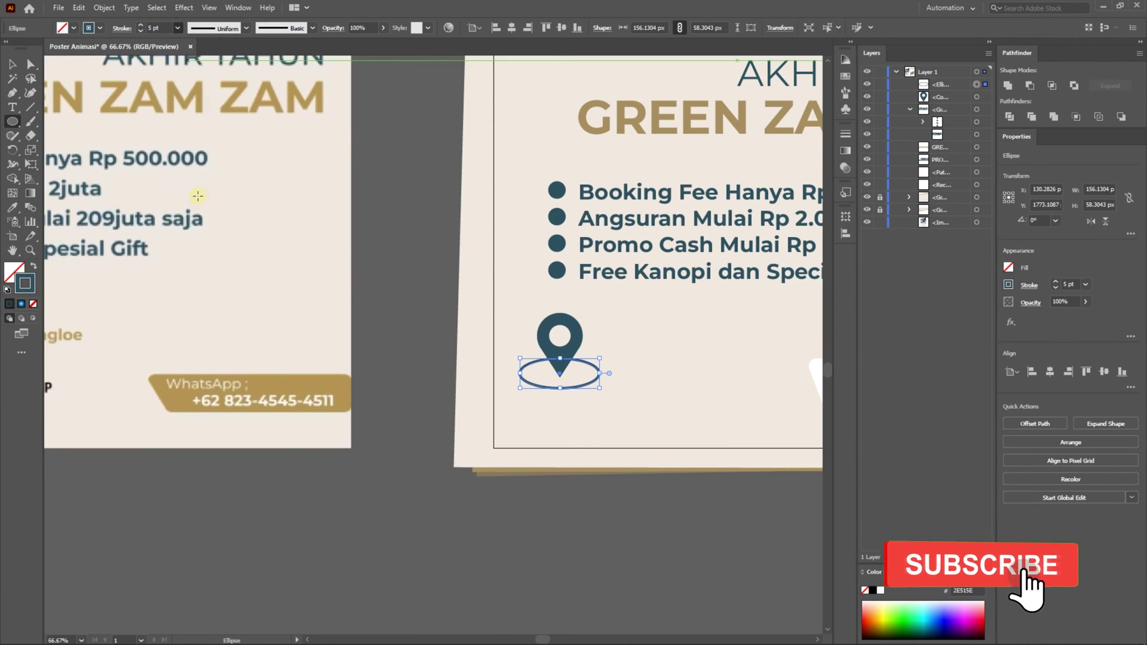
left_click_drag(560, 388, 559, 383)
key("v")
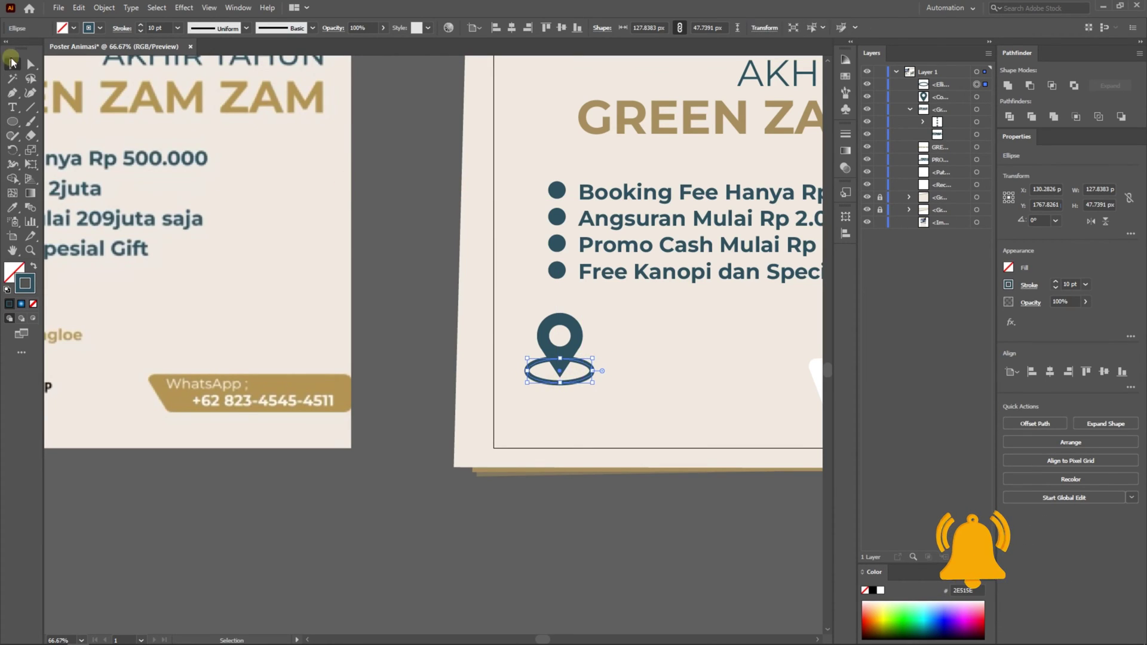
Step: Enlarge the pin to about 103 x 146 px and set the ellipse's stroke to 12 pt
left_click(570, 323)
left_click(573, 381)
left_click(177, 28)
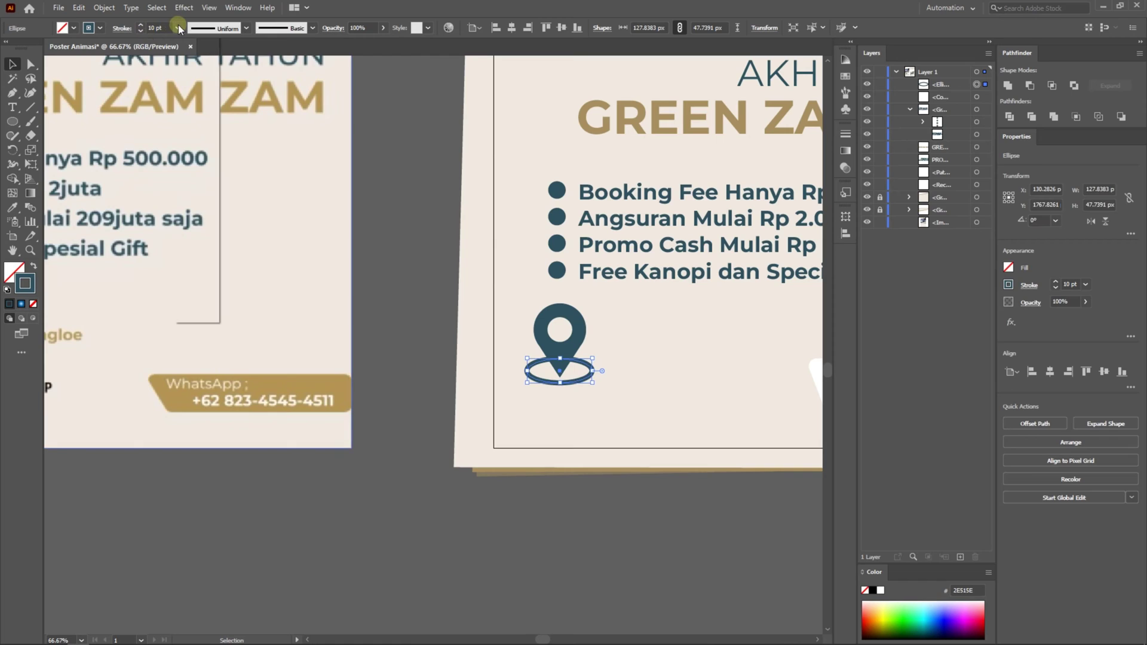
left_click(197, 203)
Step: Expand the fill and stroke of the ellipse around the pin's tip
left_click(105, 8)
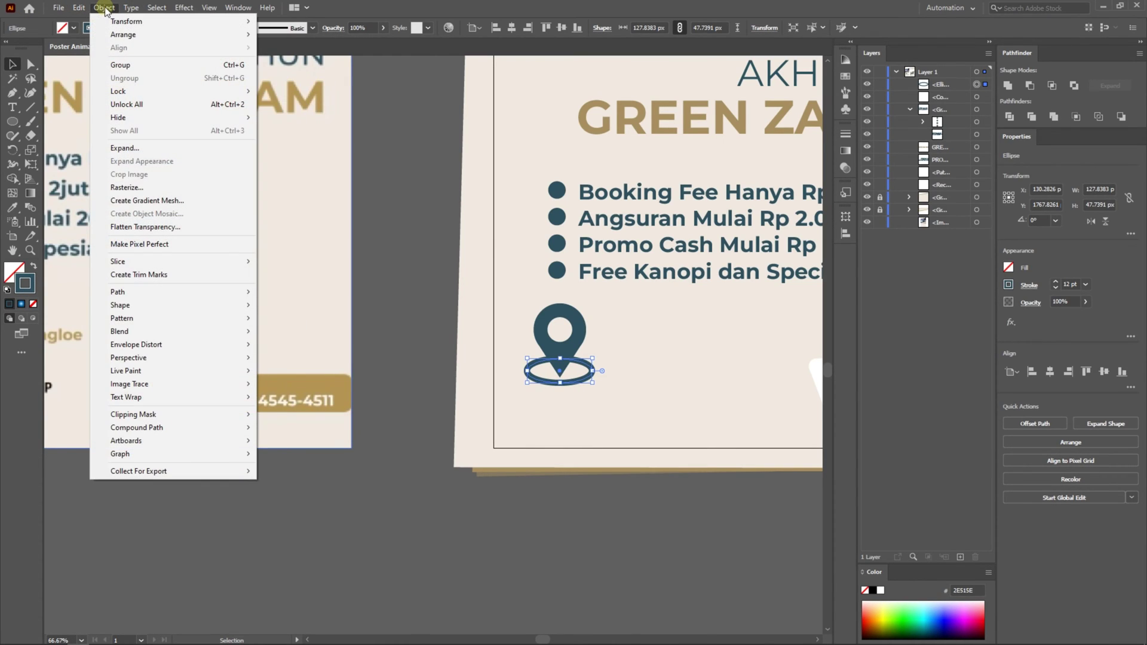
left_click(146, 149)
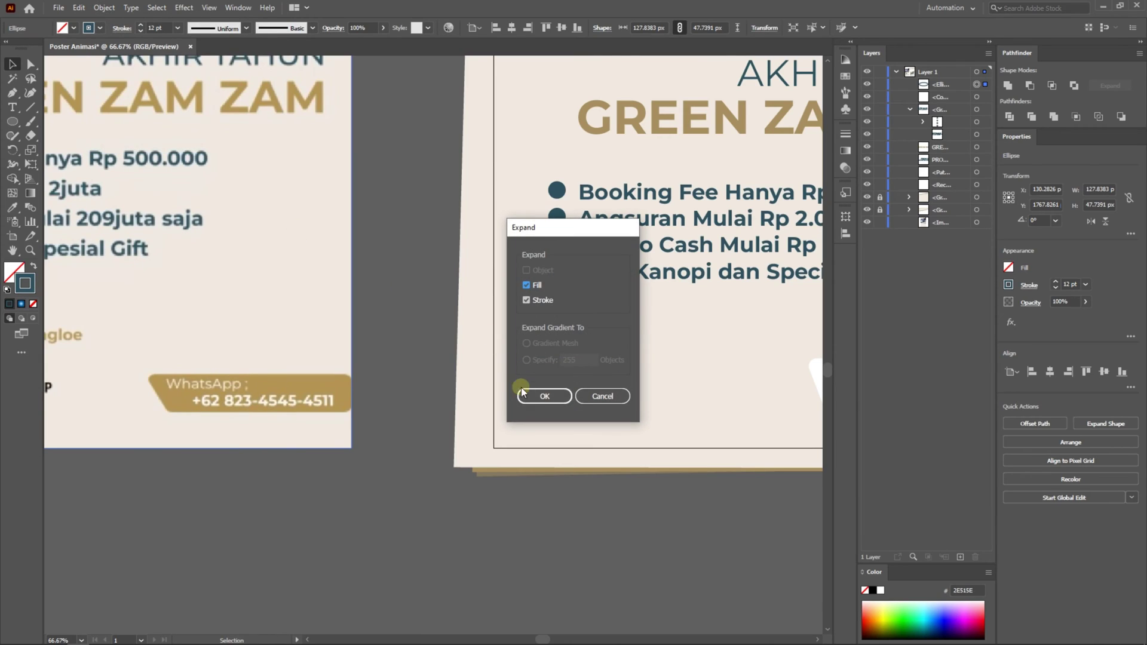
left_click(533, 393)
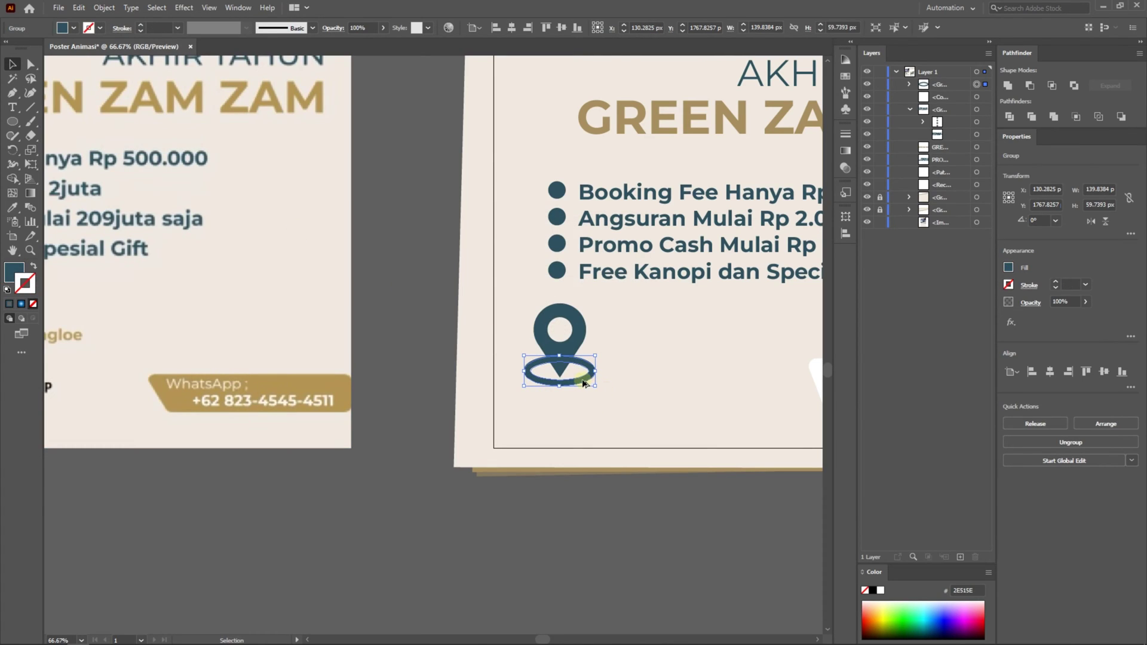
Step: Bring the teal location pin to the front and paste a duplicate of it in place over the original
scroll(584, 383, "up", 3)
left_click(486, 269)
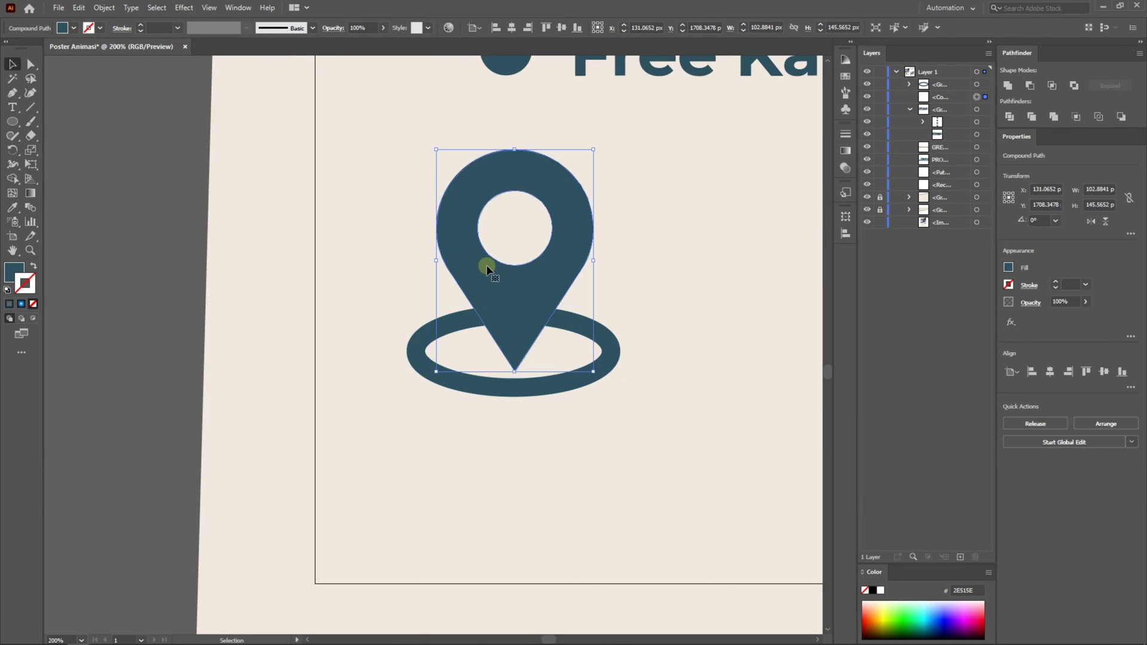
key("a")
key("ctrl+shift+bracketright")
key("ctrl+c")
key("ctrl+f")
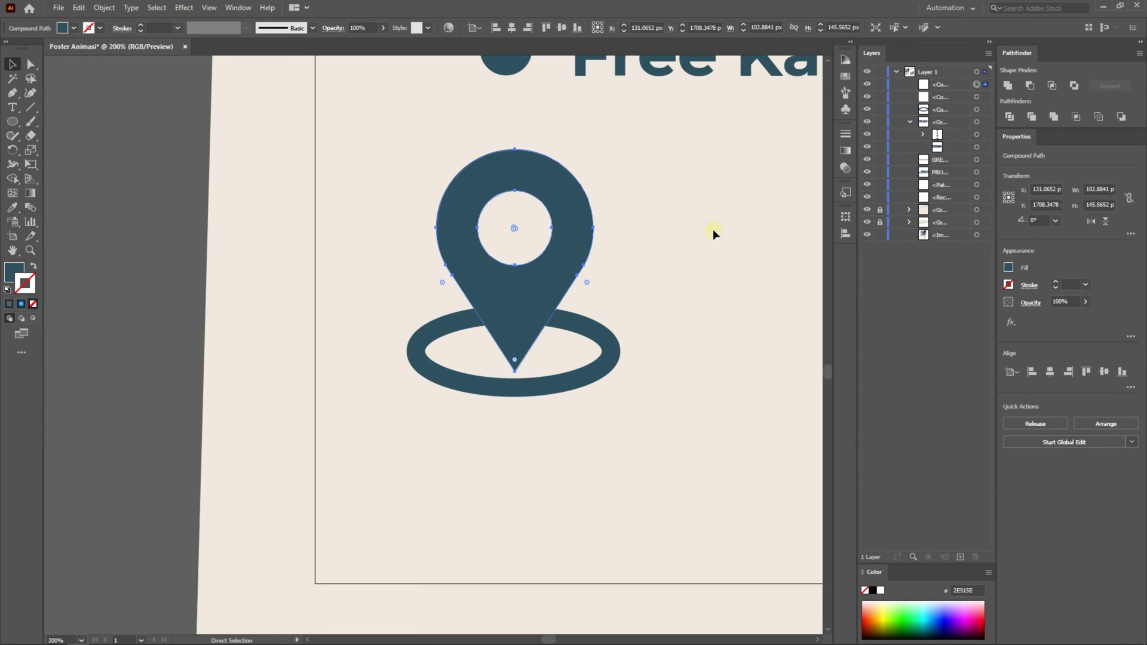
Step: Enlarge the duplicated pin to about 122 x 173 px and nudge it upward over the original
key("v")
left_click_drag(515, 149, 517, 124)
key("Up")
key("Up")
key("Up")
key("Up")
key("Up")
key("Up")
key("Up")
key("Up")
key("Up")
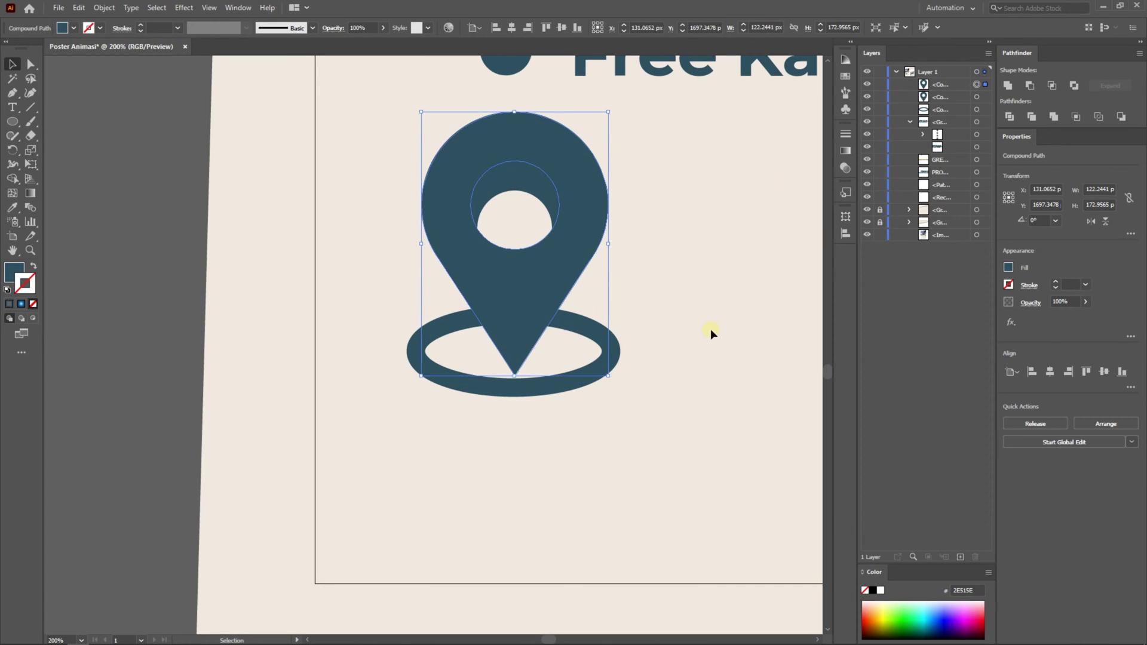
Step: Subtract the enlarged pin from the ring with Minus Front and move the cut ring down about 5 px
left_click(585, 324, "shift")
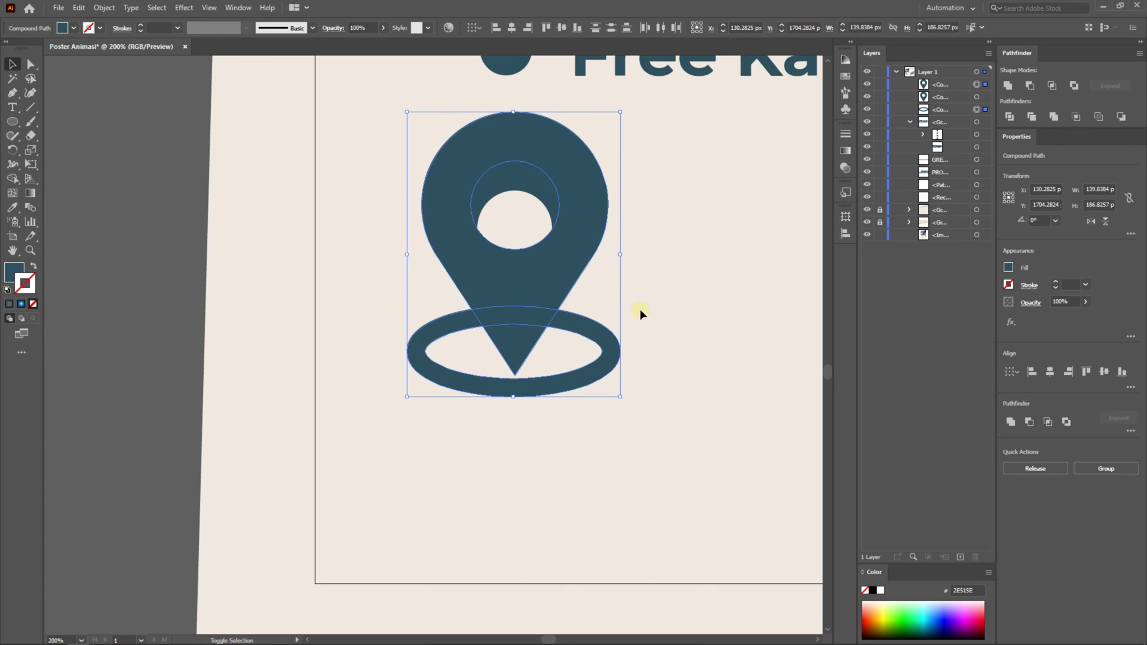
left_click(1028, 86)
left_click(551, 312)
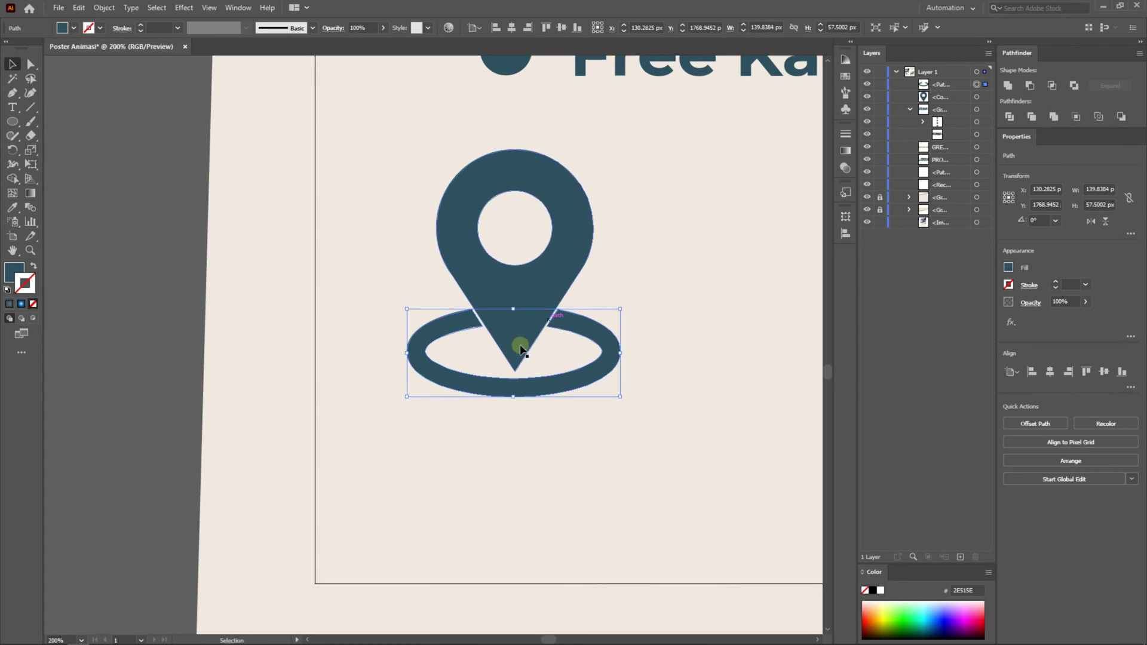
left_click(687, 300)
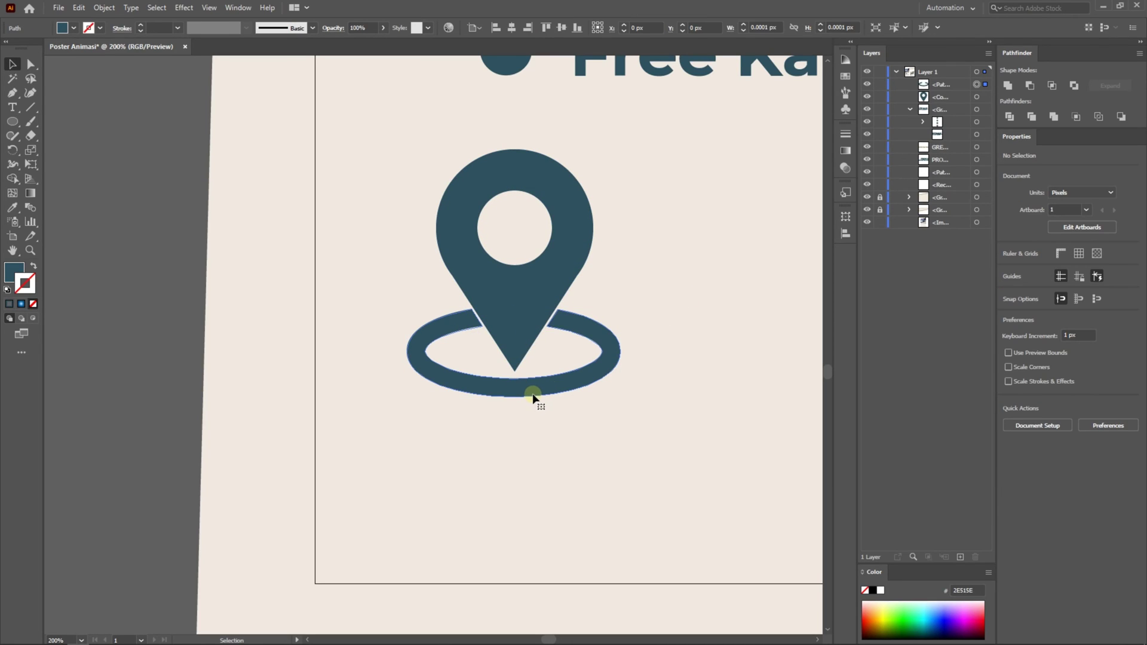
left_click(530, 393)
left_click_drag(530, 394, 530, 402)
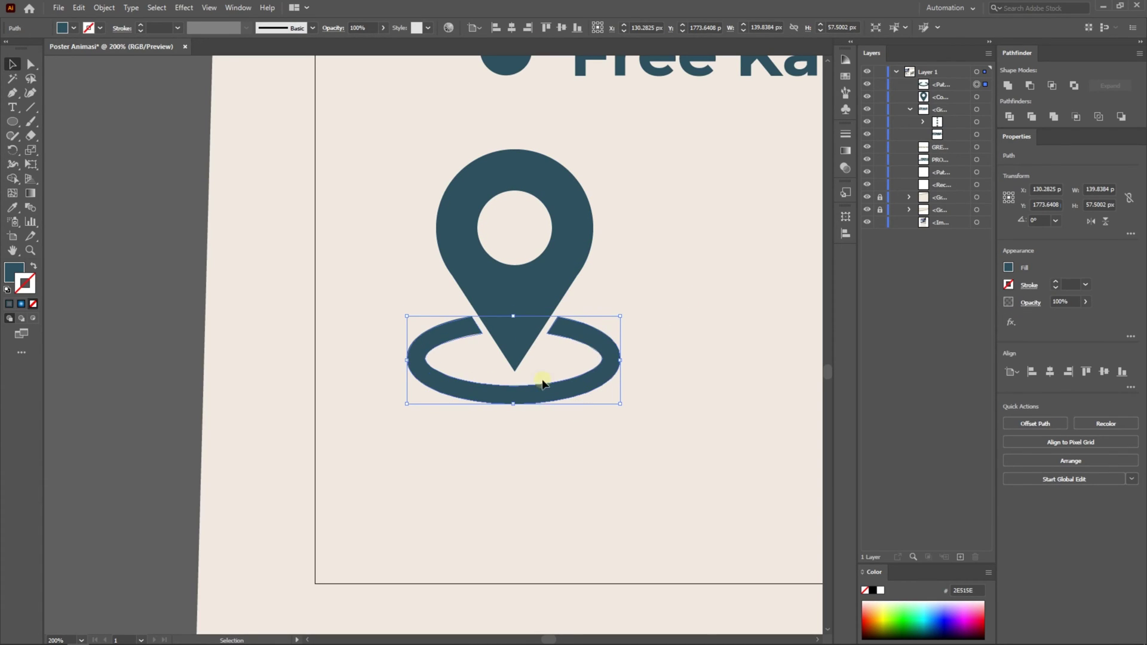
Step: Shrink the pin and its ring together to about a third of their size
scroll(669, 292, "down", 2)
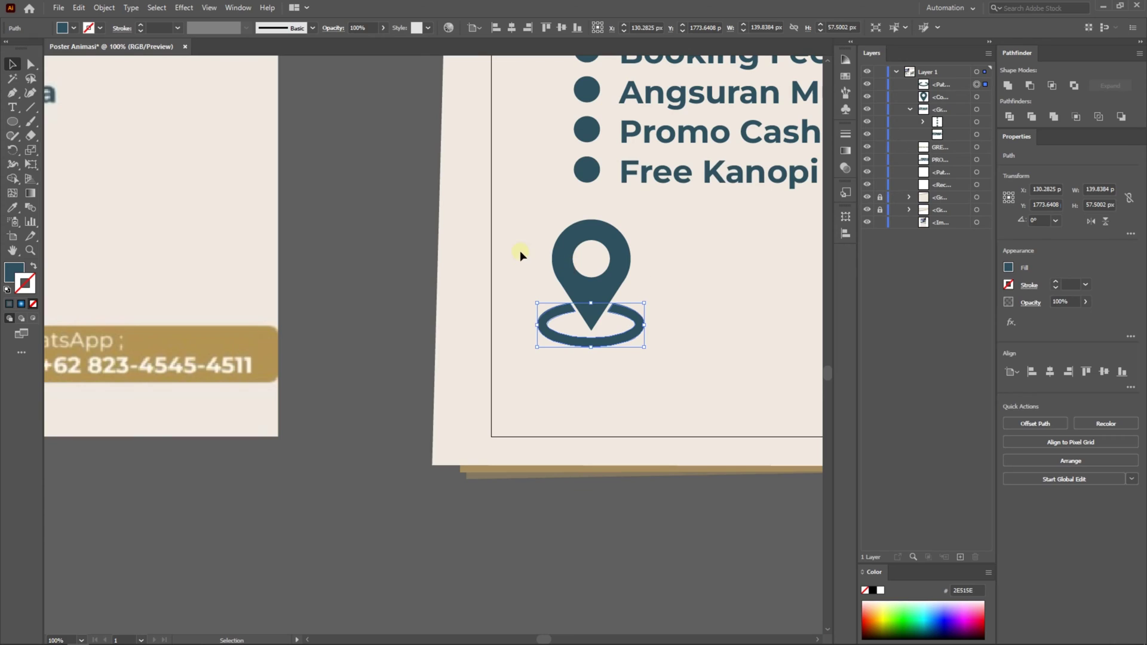
left_click(592, 280, "shift")
left_click_drag(590, 220, 596, 280)
left_click(624, 289)
scroll(625, 289, "down", 2)
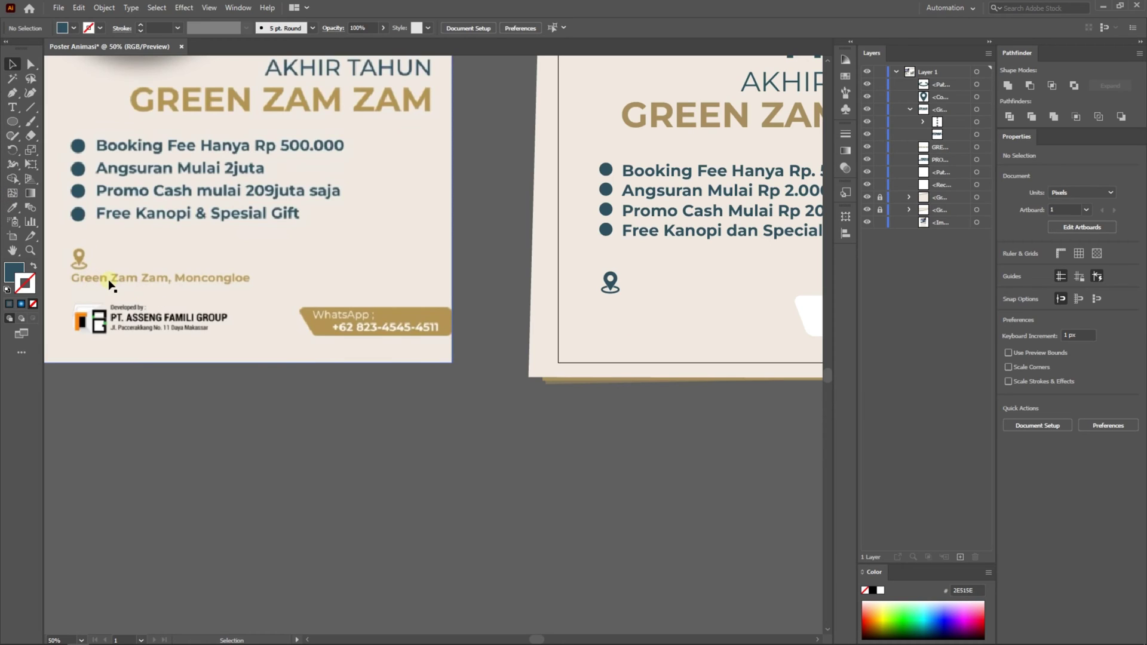
Step: Add the text "Green Zam Zam, Moncongloe" just below the pin icon
left_click(11, 106)
left_click(592, 309)
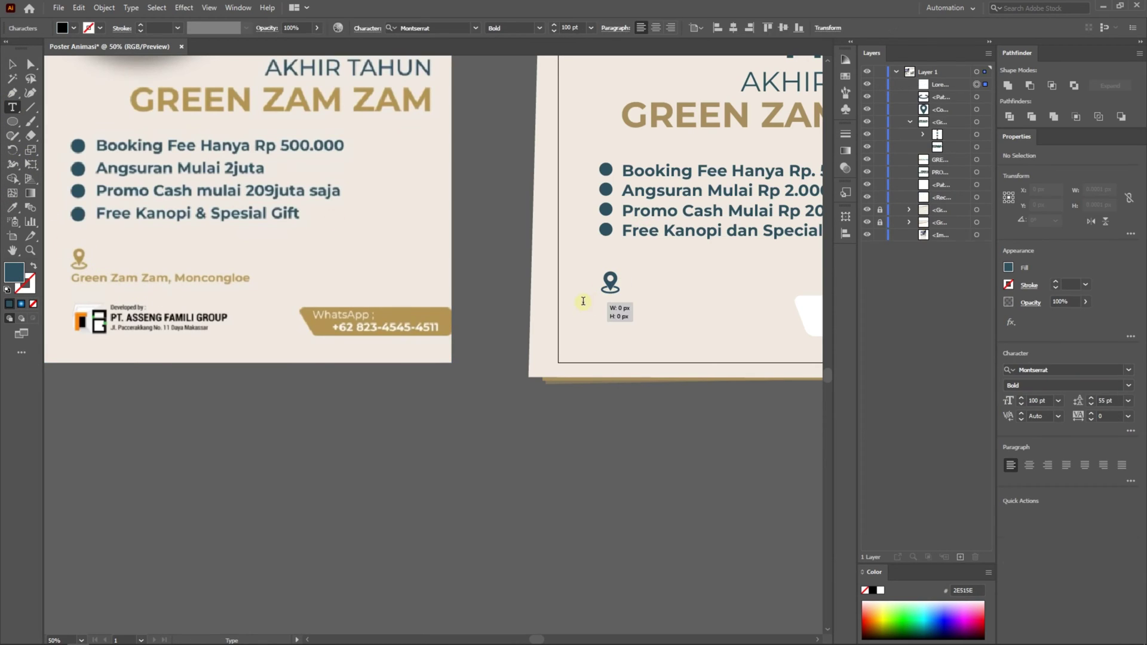
triple_click(632, 309)
type("Green Zam Zam, Mon")
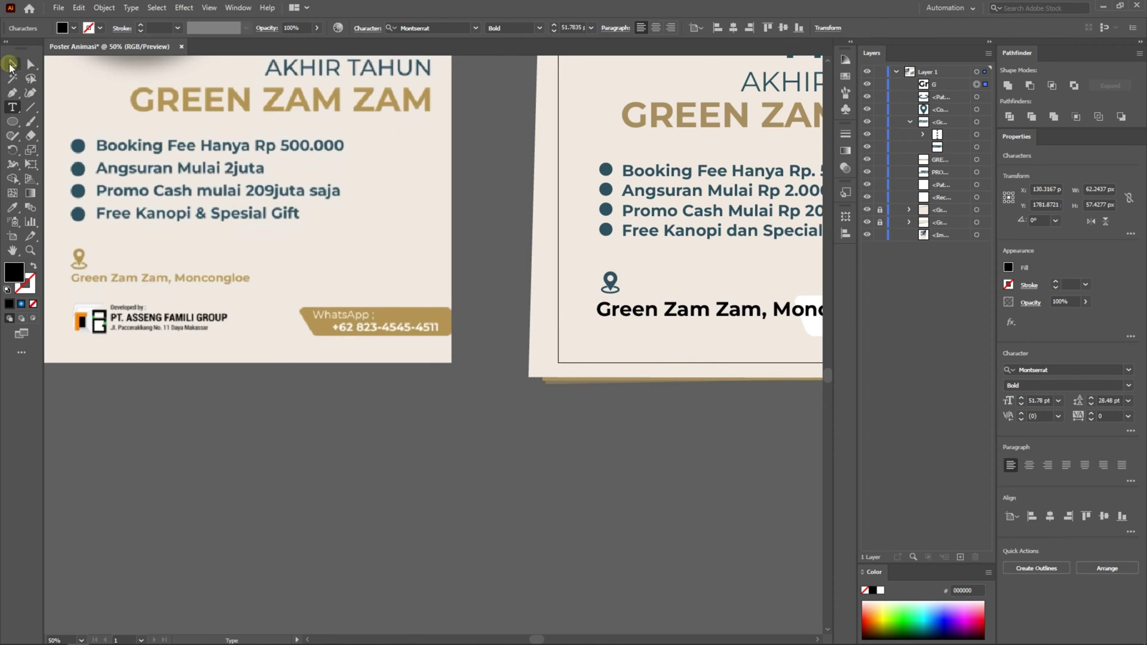
key("Escape")
Step: Colour the location text with the gold of the reference poster's WhatsApp banner and shrink it to about 555 px wide
left_click(11, 208)
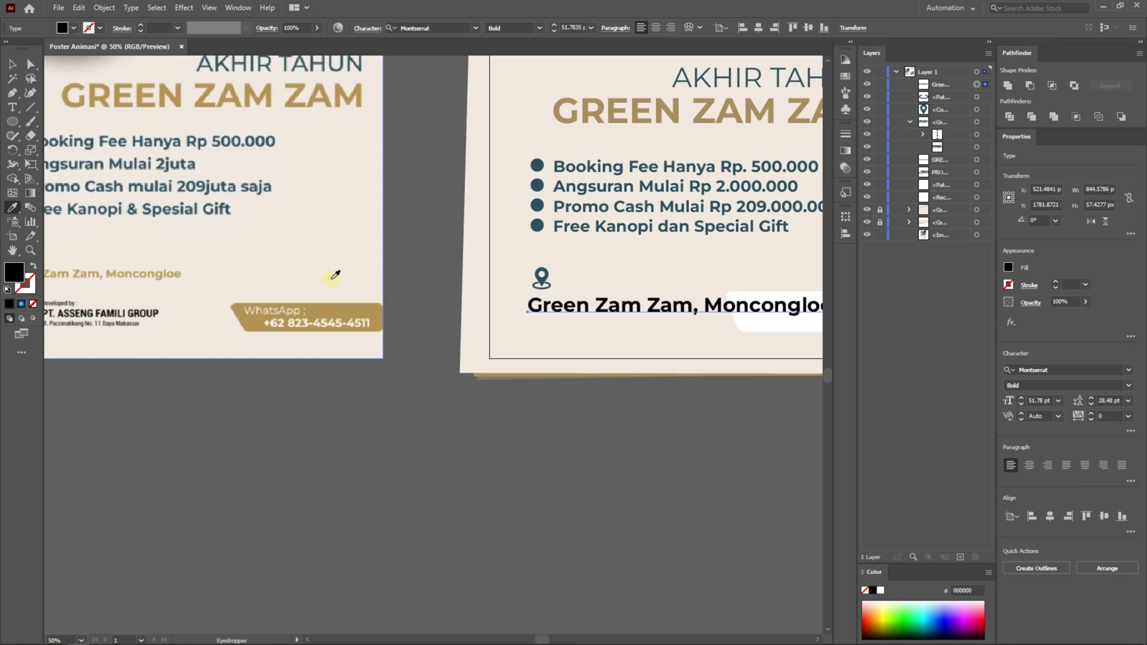
left_click(334, 308)
scroll(621, 302, "right", 3)
key("v")
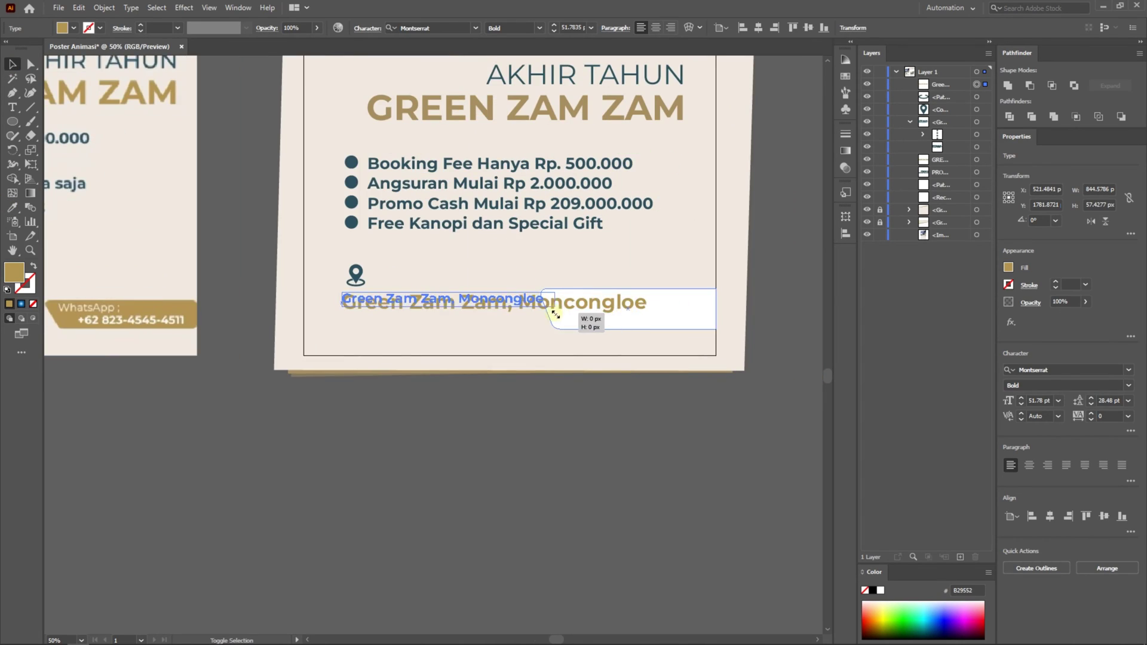
Step: Move the pin icon and location text up together and recolour the icon with the reference banner's gold
left_click(356, 276, "shift")
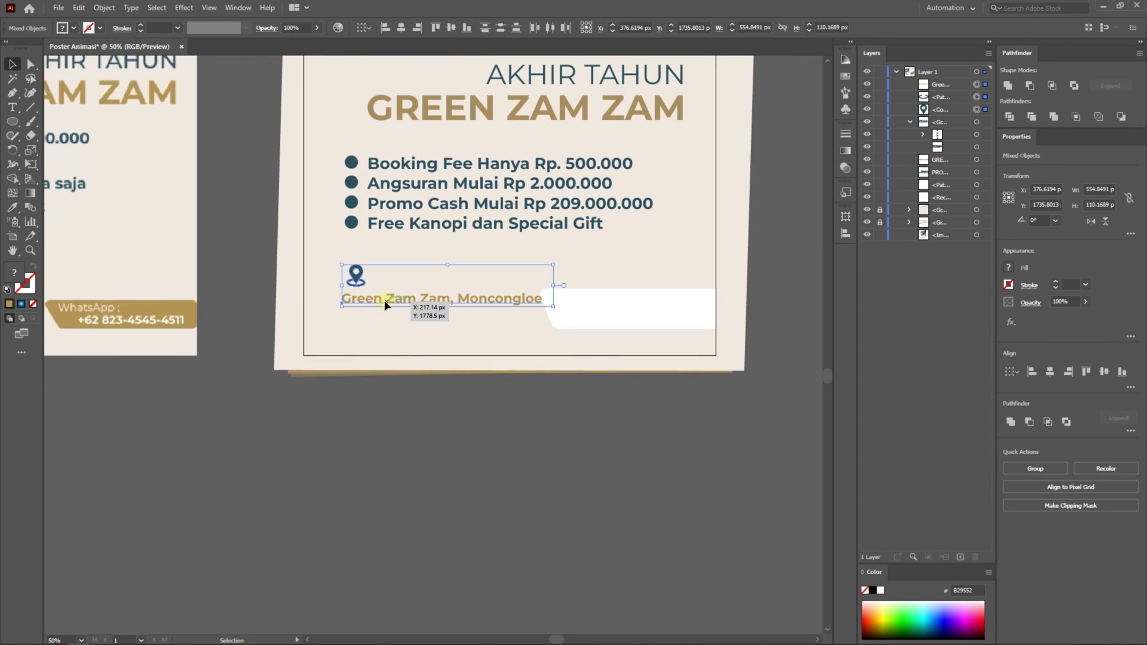
left_click_drag(385, 299, 382, 280)
left_click(351, 267)
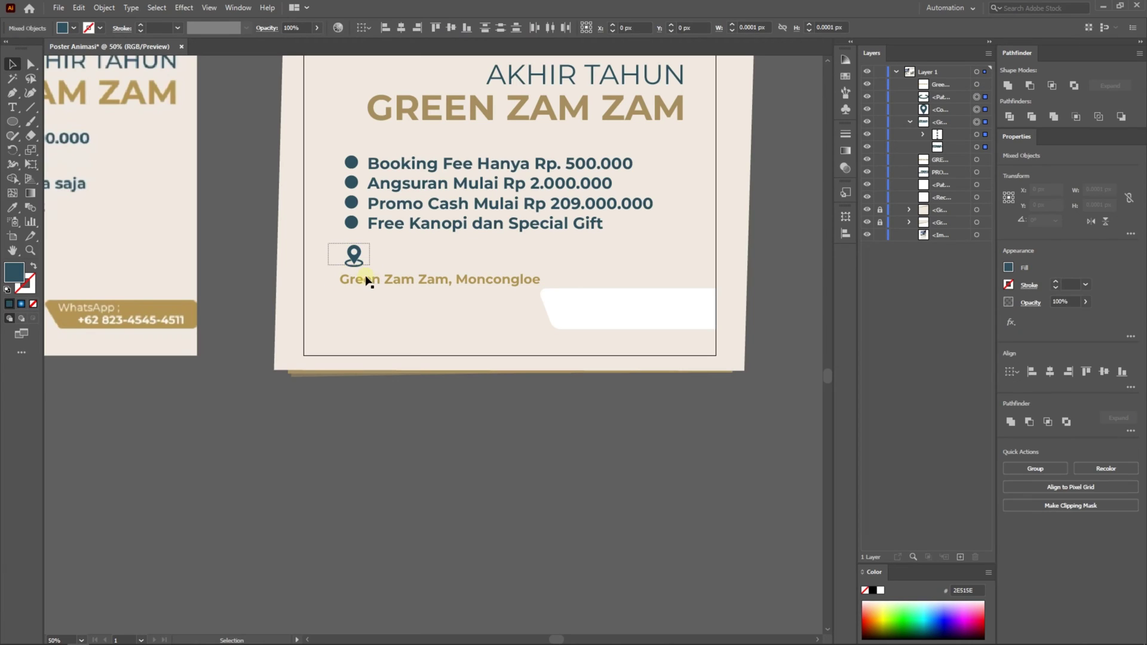
left_click(380, 223, "shift")
key("i")
left_click(156, 307)
left_click(12, 64)
Step: Fill the white slanted banner at the poster's lower right with the gold sampled from the reference WhatsApp banner
left_click(659, 313)
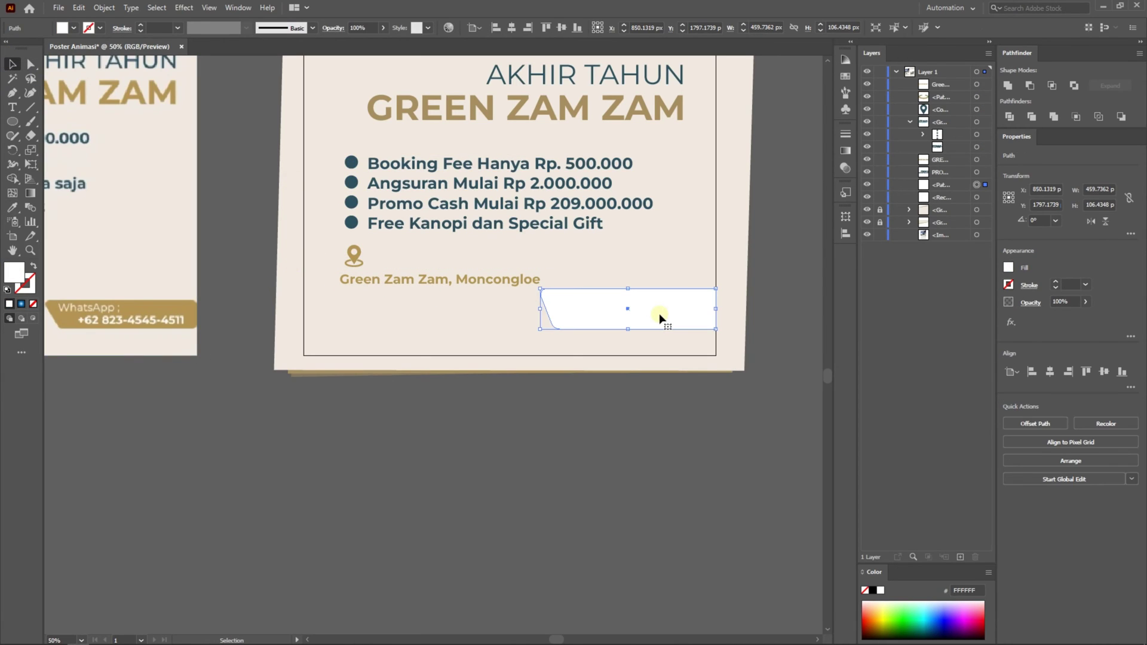
key("i")
left_click(179, 306)
key("ctrl+minus")
key("ctrl+minus")
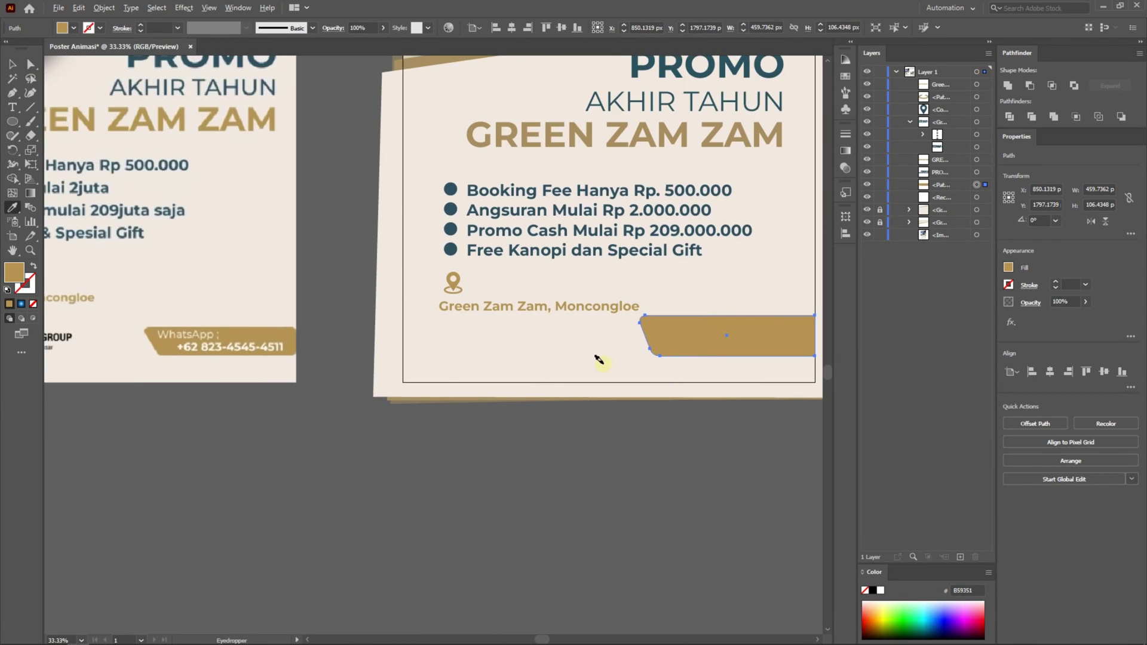
scroll(609, 409, "down", 2)
scroll(591, 365, "up", 5)
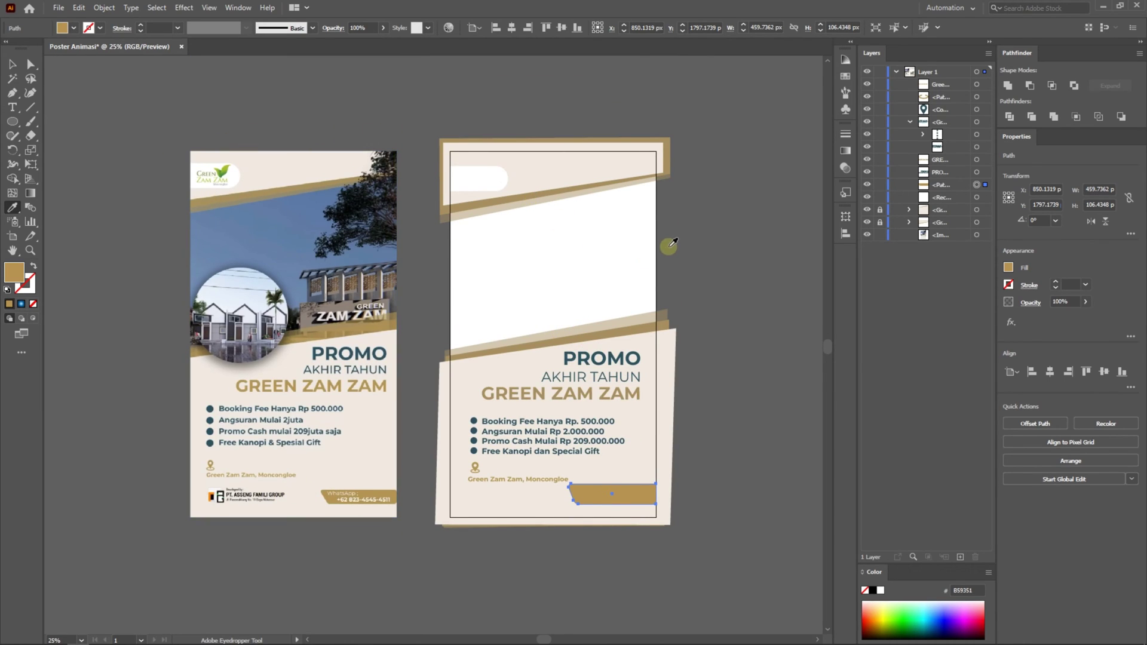
left_click_drag(669, 246, 651, 211)
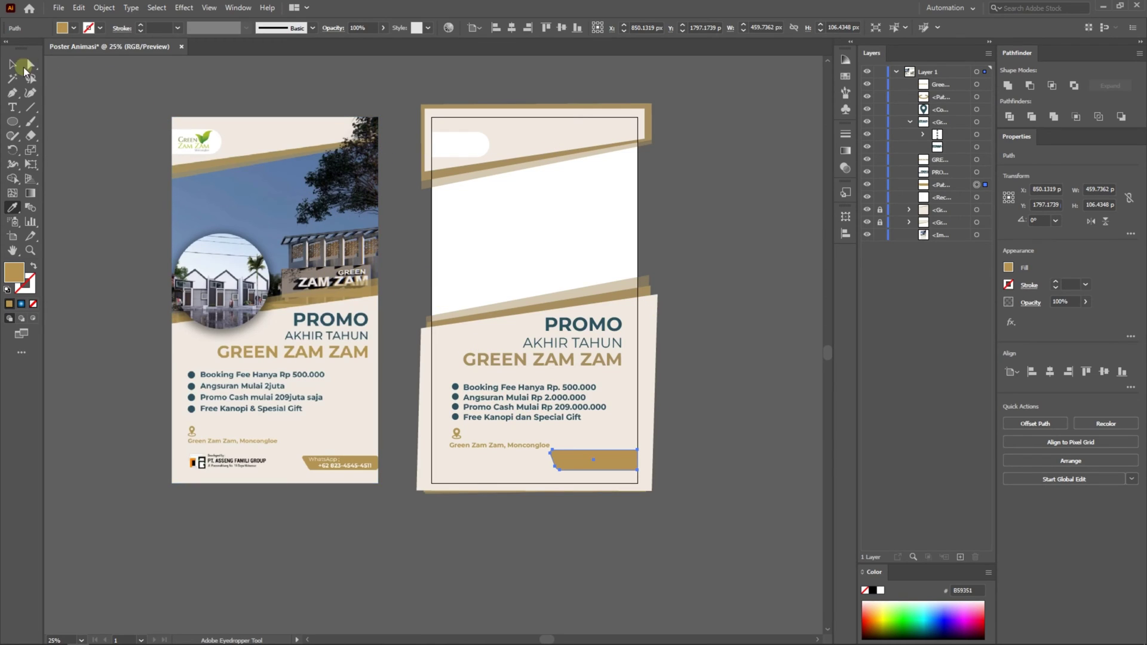
key("v")
left_click(681, 424)
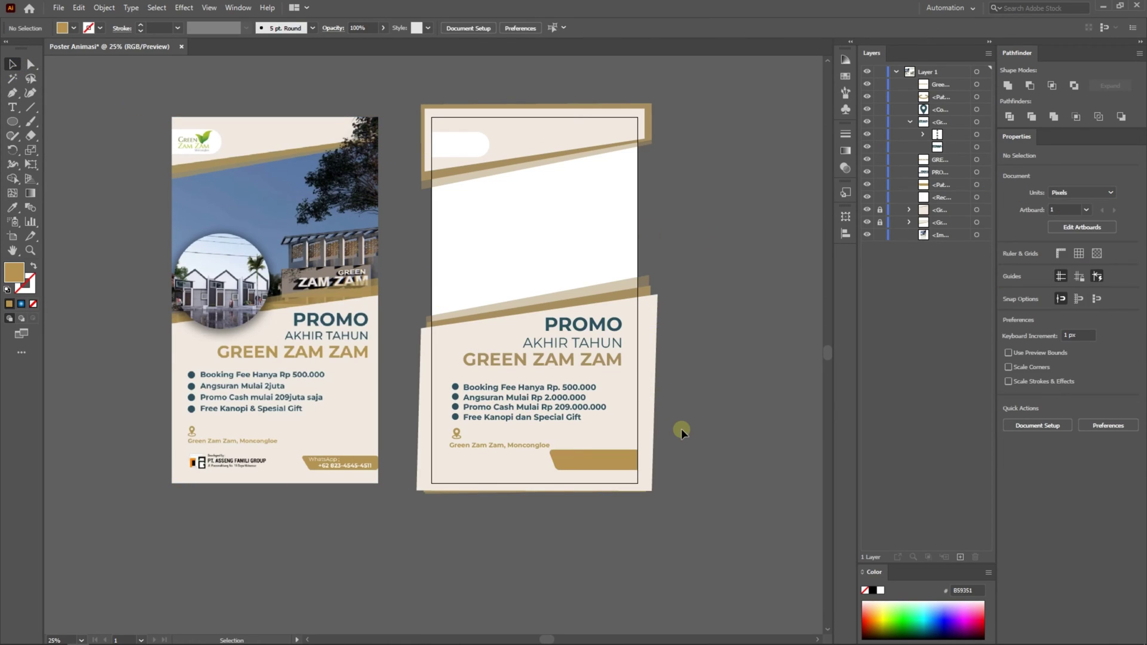
Step: Export the gold banner alone as a 400 ppi PNG into the folder "Poster Animasi bergerak"
scroll(681, 425, "down", 3)
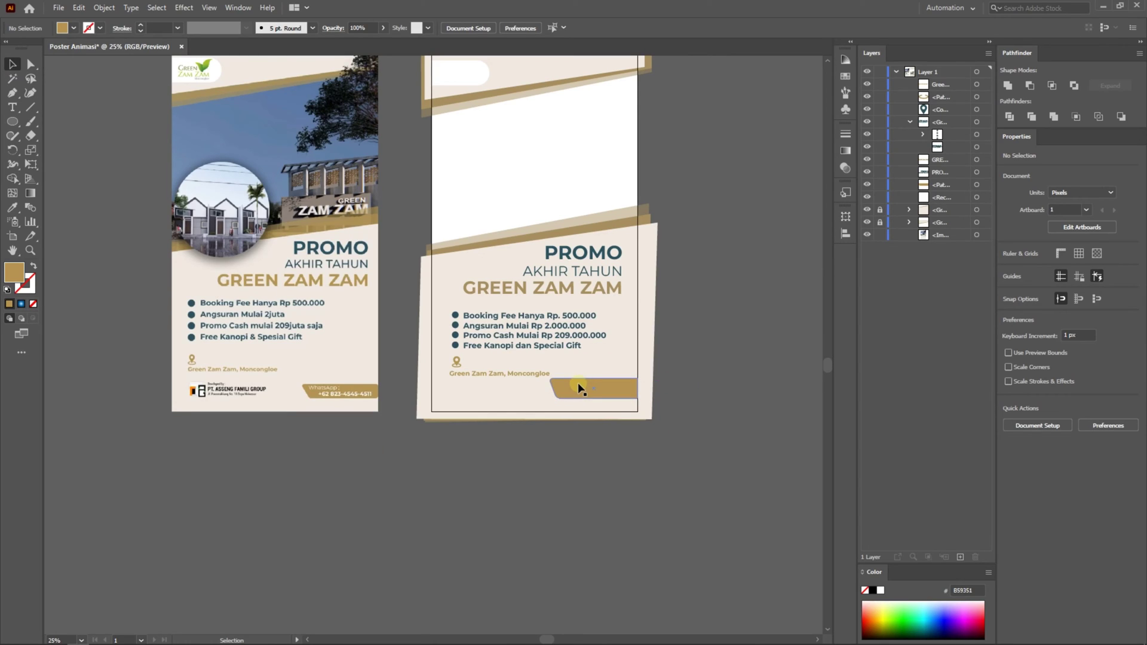
left_click(576, 392)
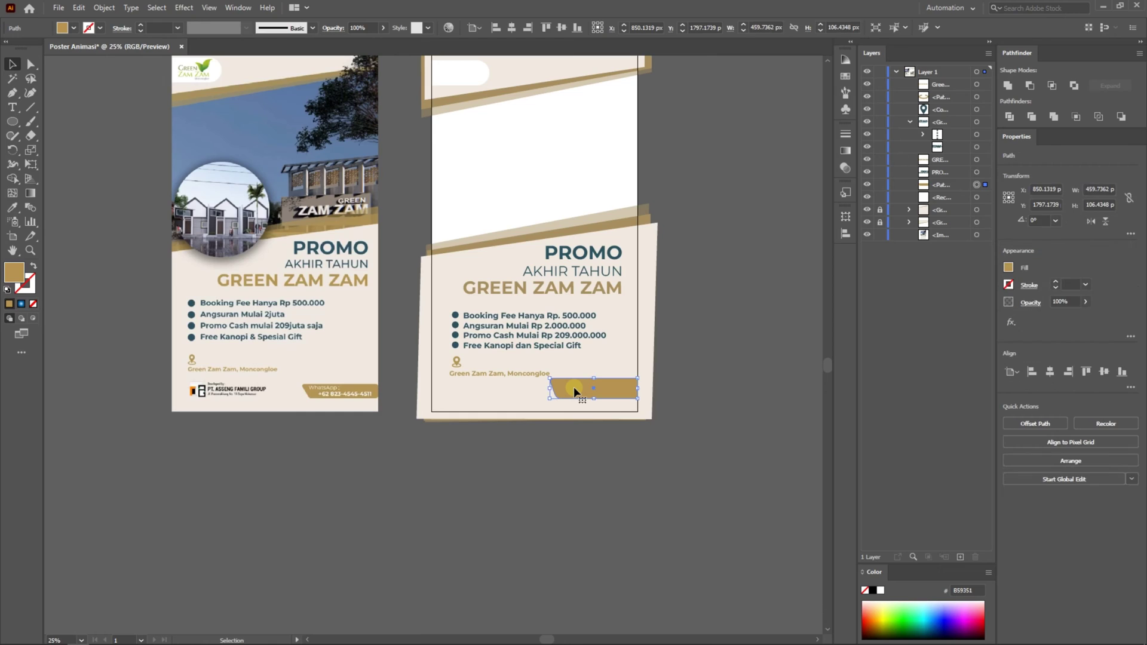
right_click(575, 391)
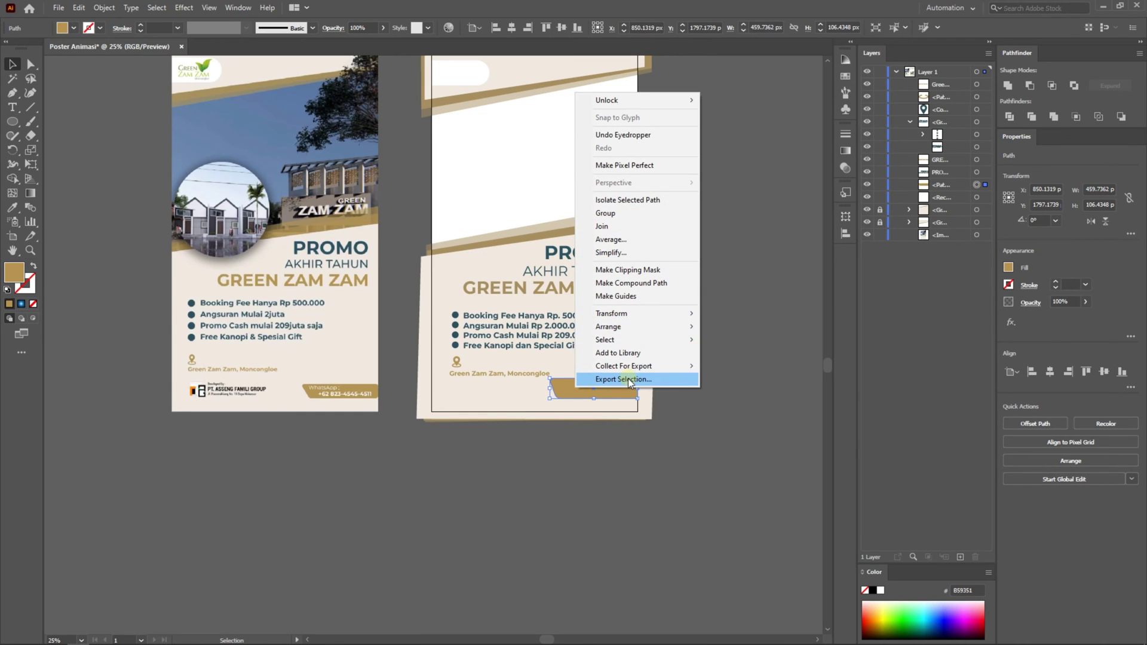
left_click(627, 380)
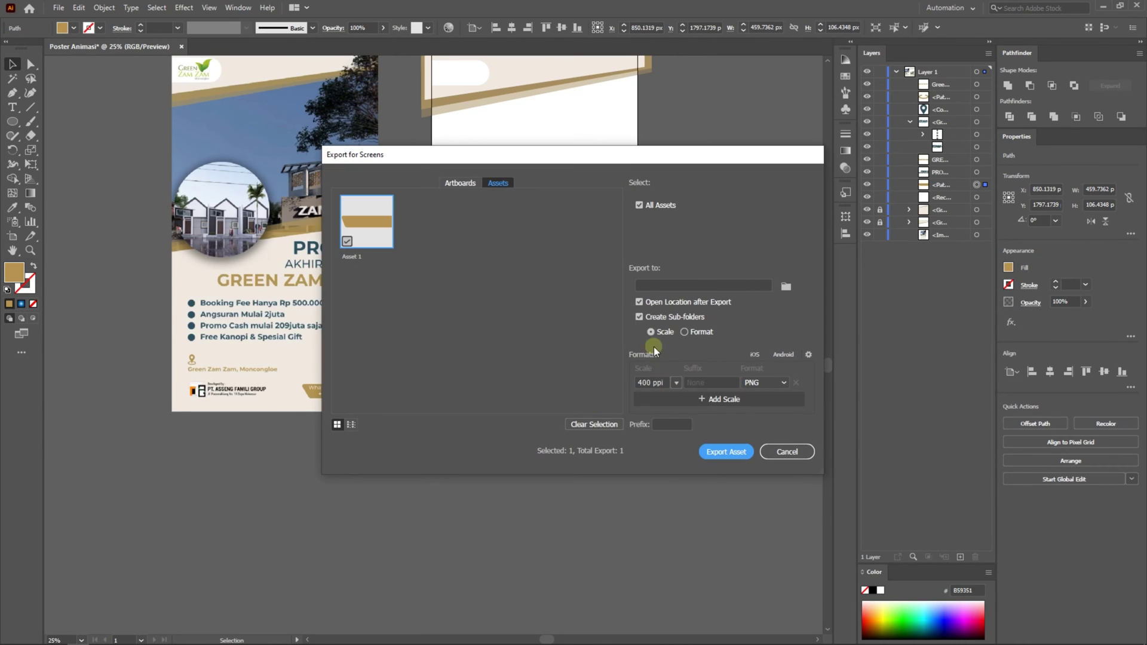
left_click_drag(561, 158, 473, 164)
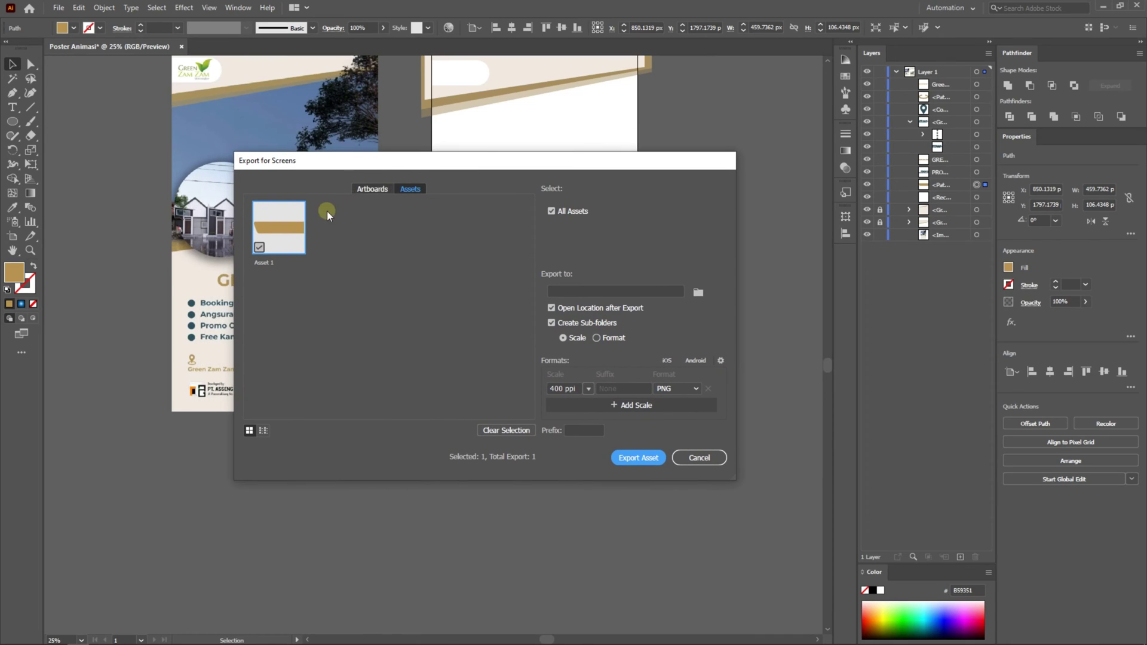
left_click(562, 338)
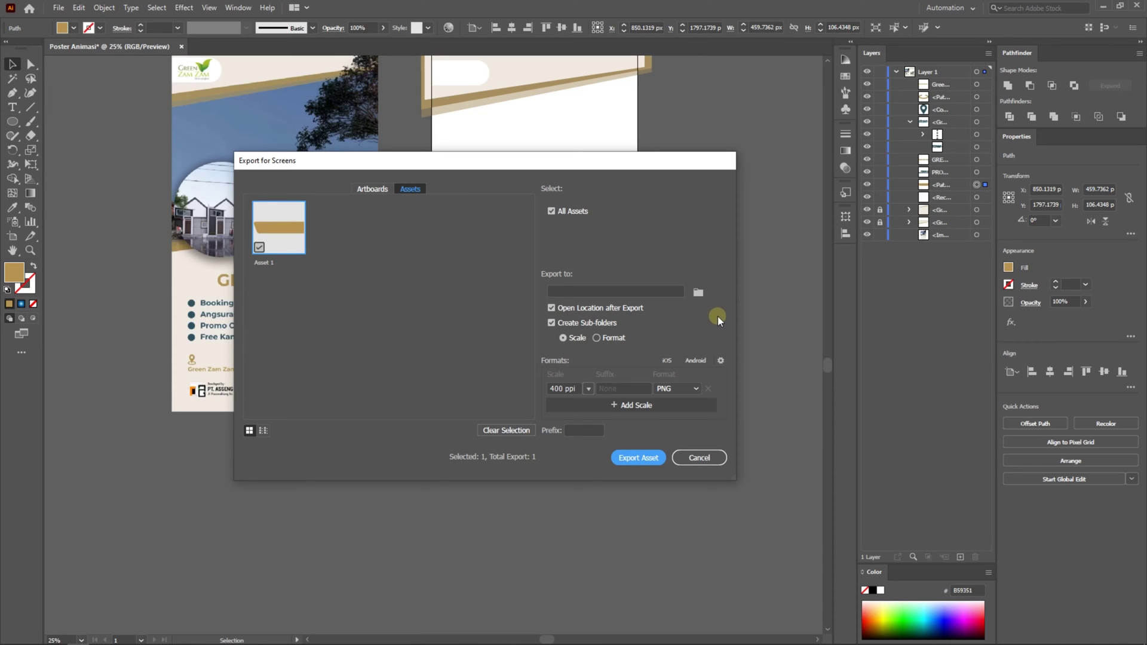
left_click(700, 293)
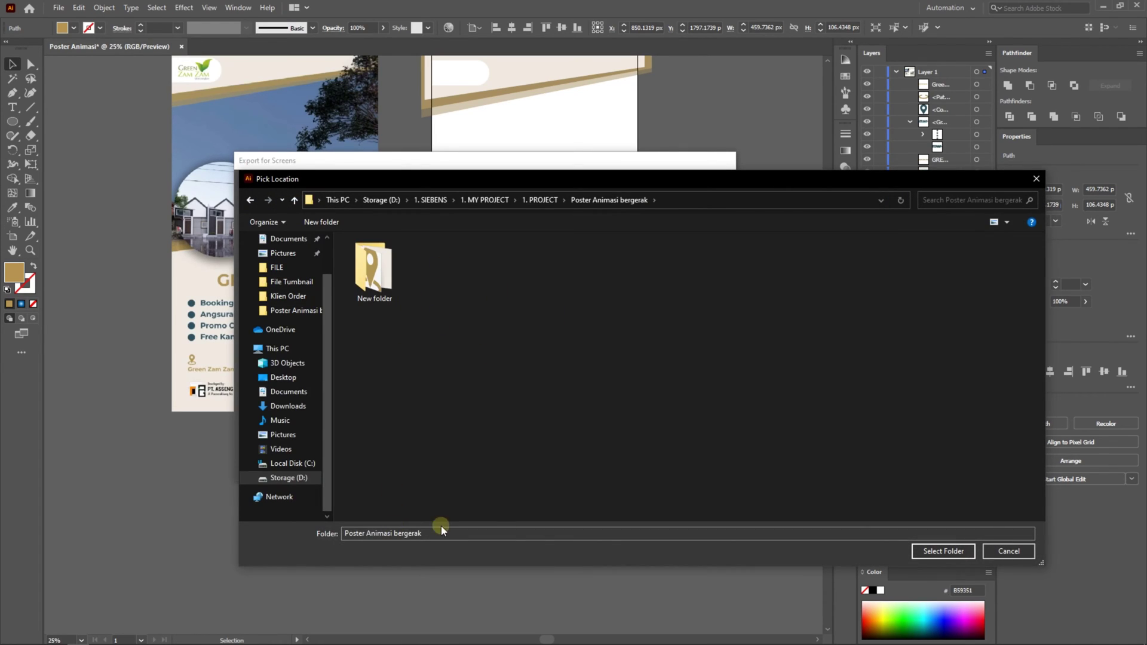
left_click(943, 551)
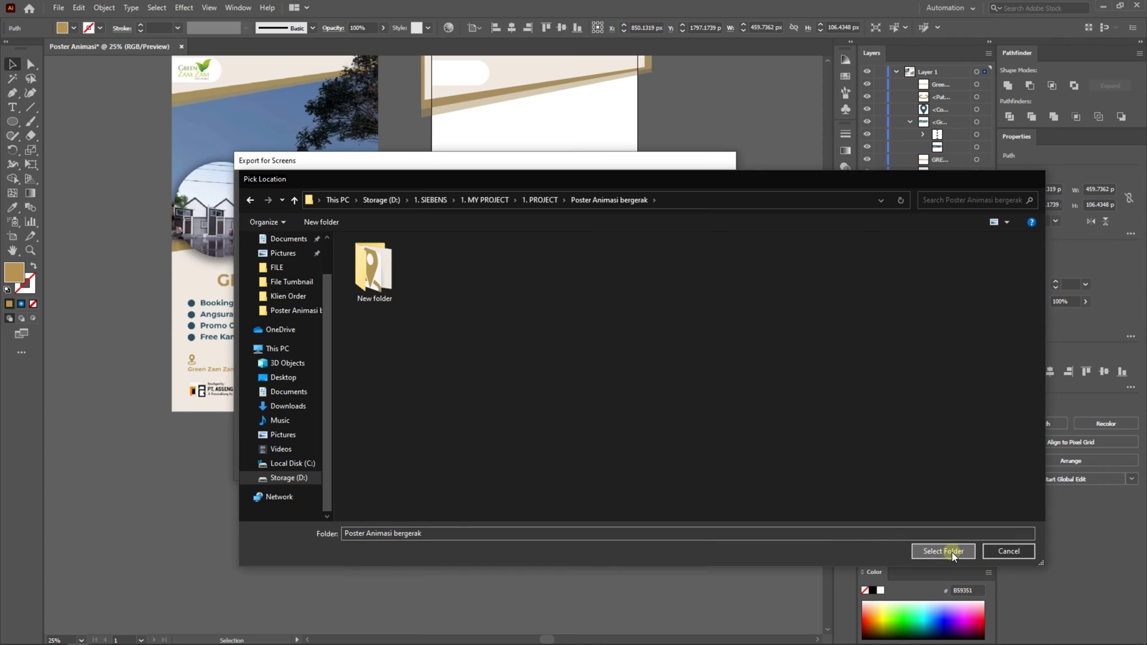
left_click(638, 457)
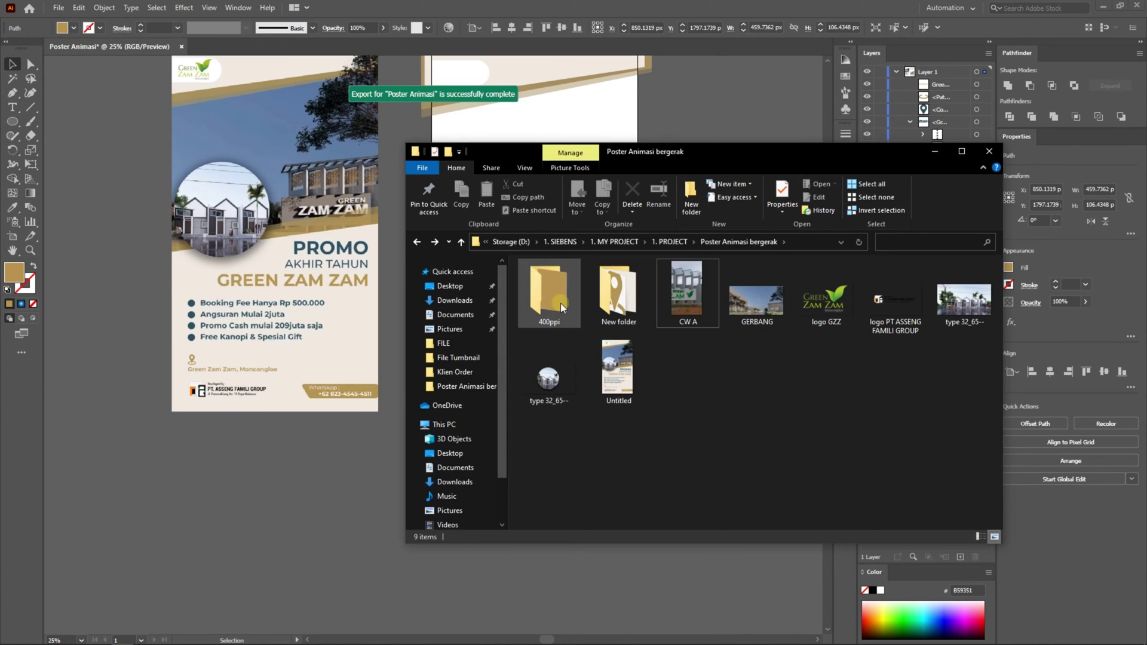
Step: Check the exported banner file in the 400ppi folder and return to the poster document
double_click(545, 303)
left_click_drag(921, 159, 769, 149)
left_click(782, 141)
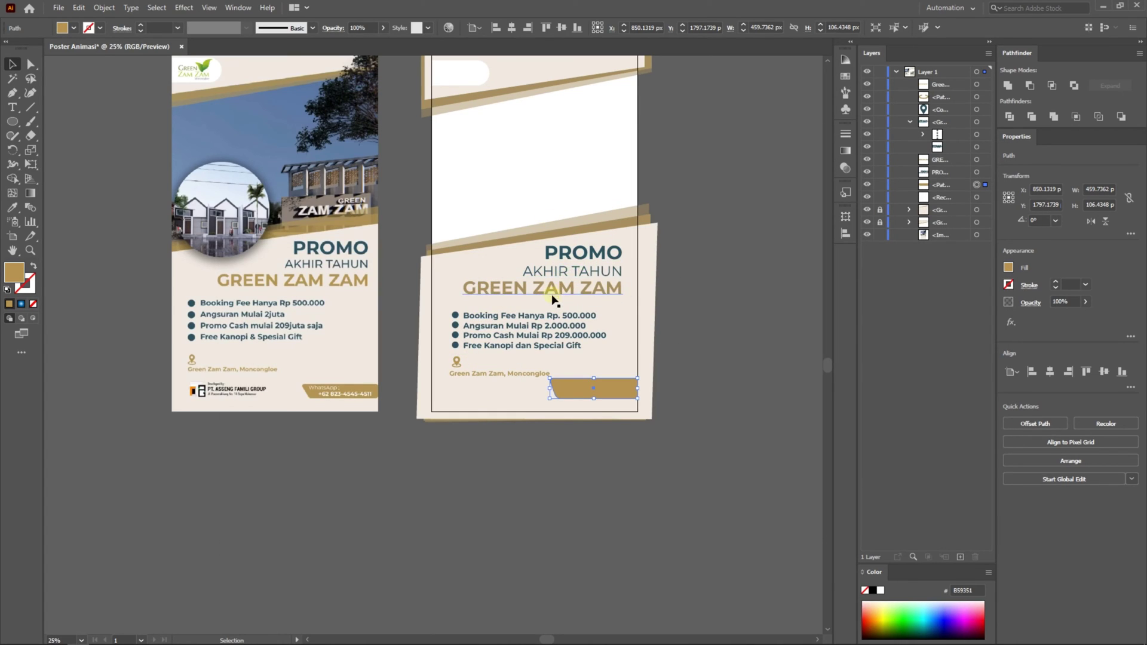
Step: Export the GREEN ZAM ZAM heading as a 400 ppi PNG to the same folder and deselect it
left_click(557, 293)
right_click(558, 290)
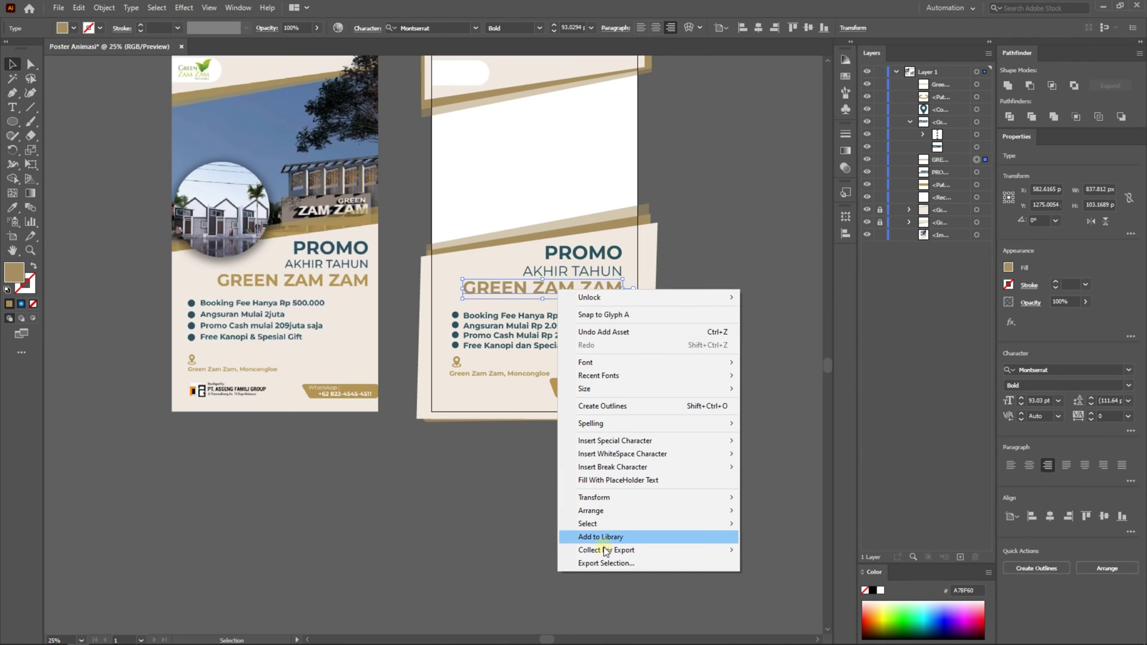
left_click(597, 563)
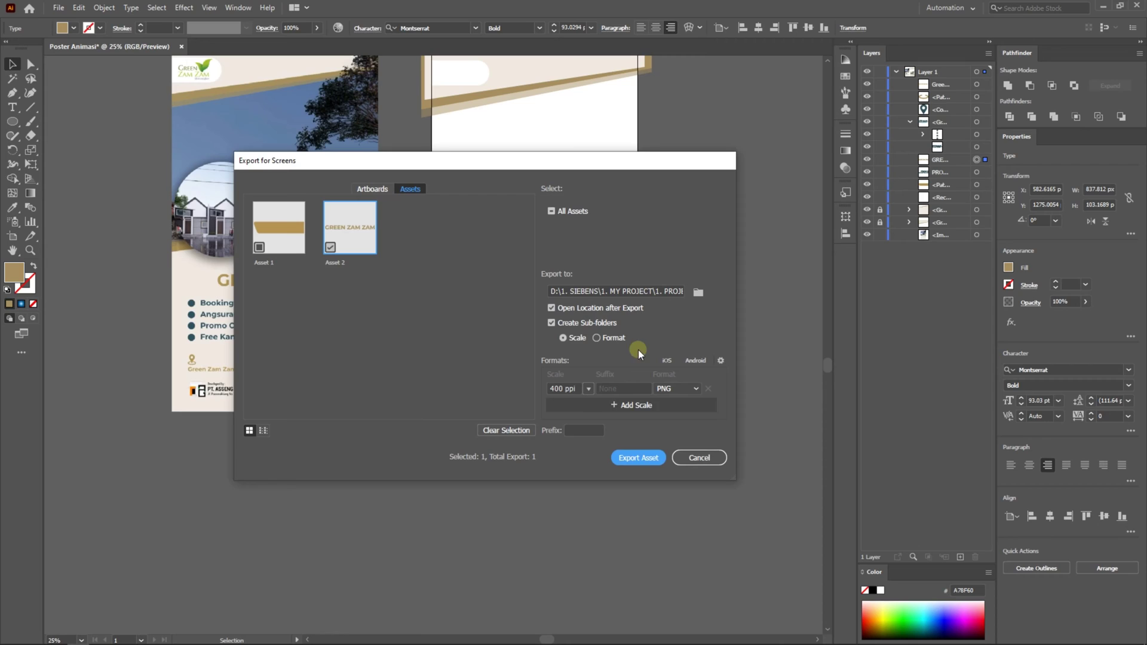
left_click(634, 458)
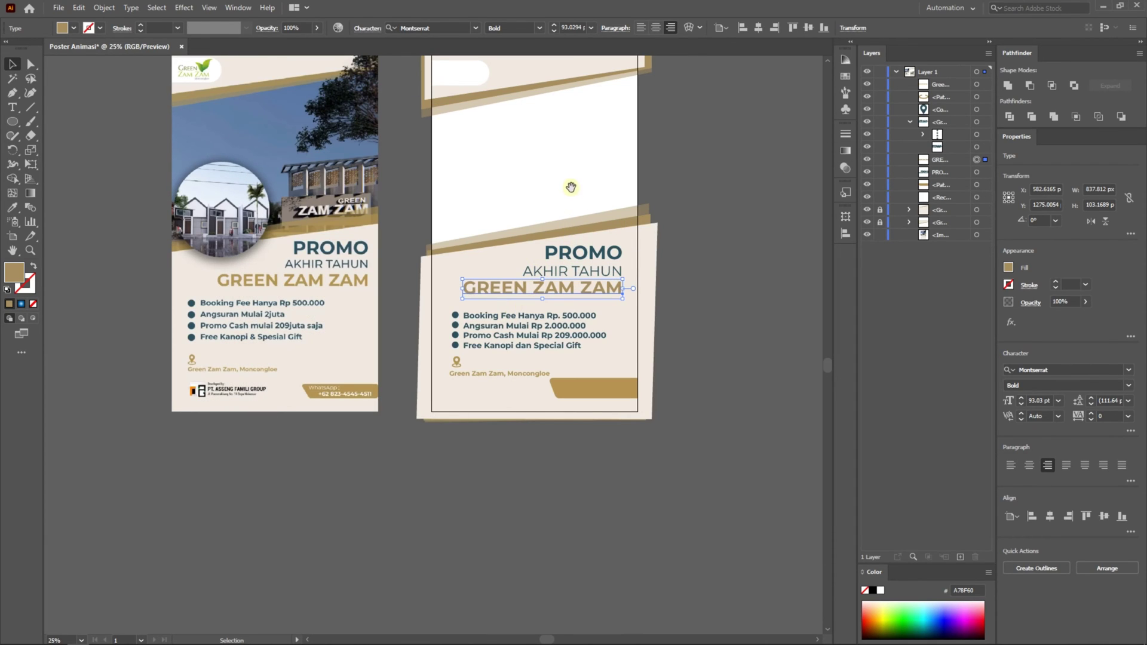
scroll(534, 293, "up", 3)
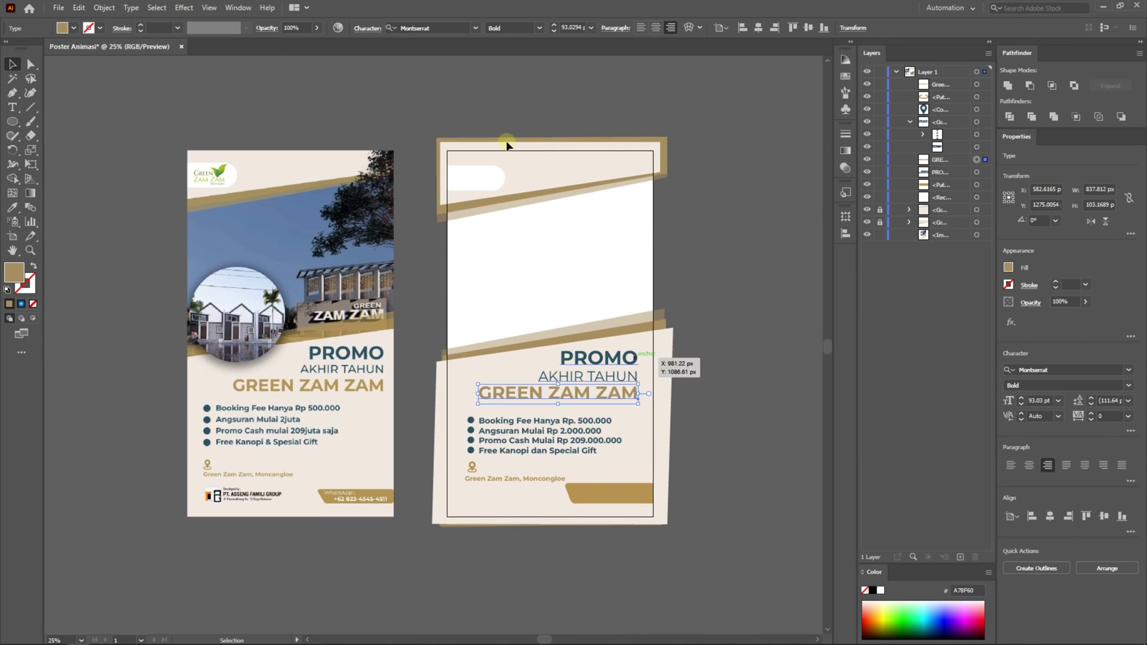
left_click(563, 299)
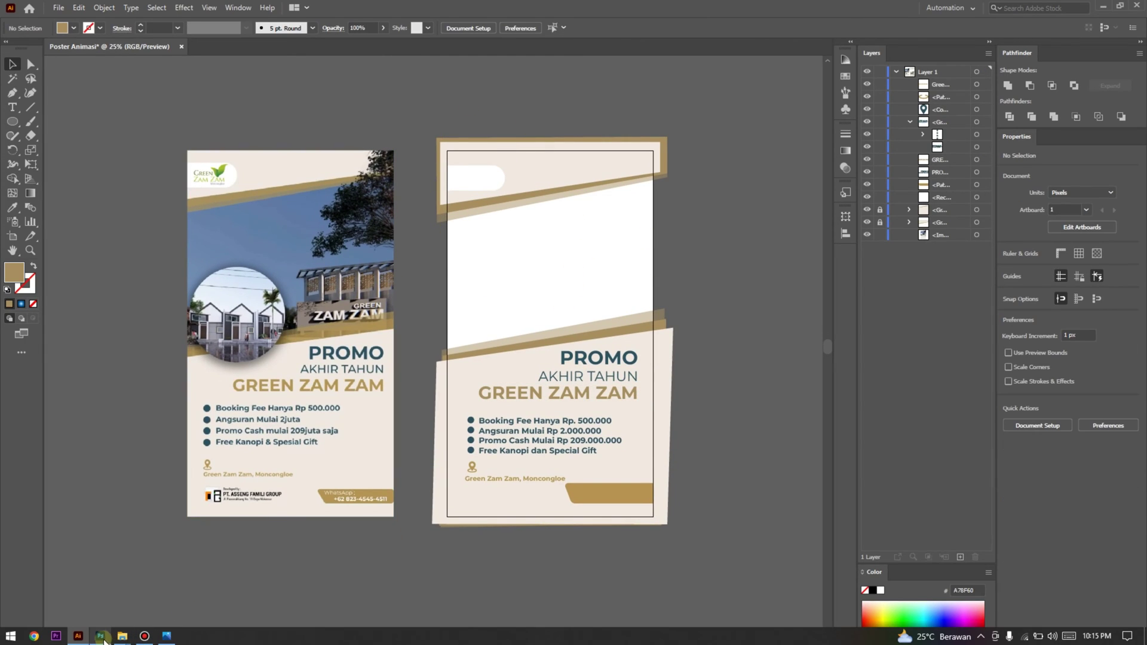
Step: Switch to Photoshop and open the GERBANG image from the "Poster Animasi bergerak" folder
left_click(100, 637)
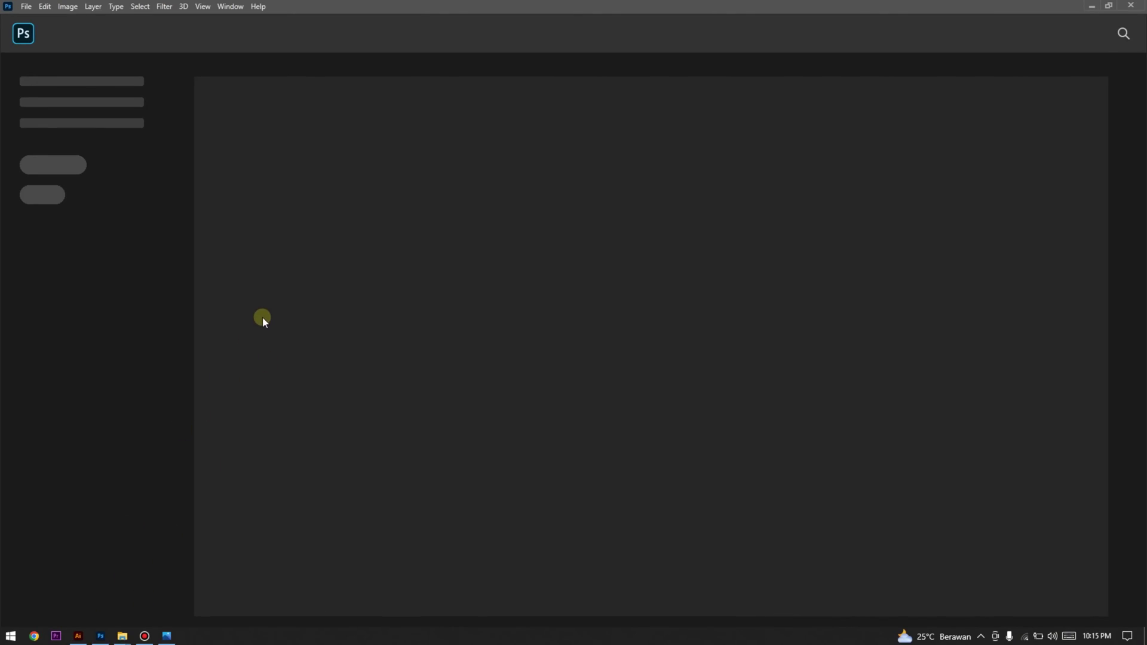
left_click(79, 637)
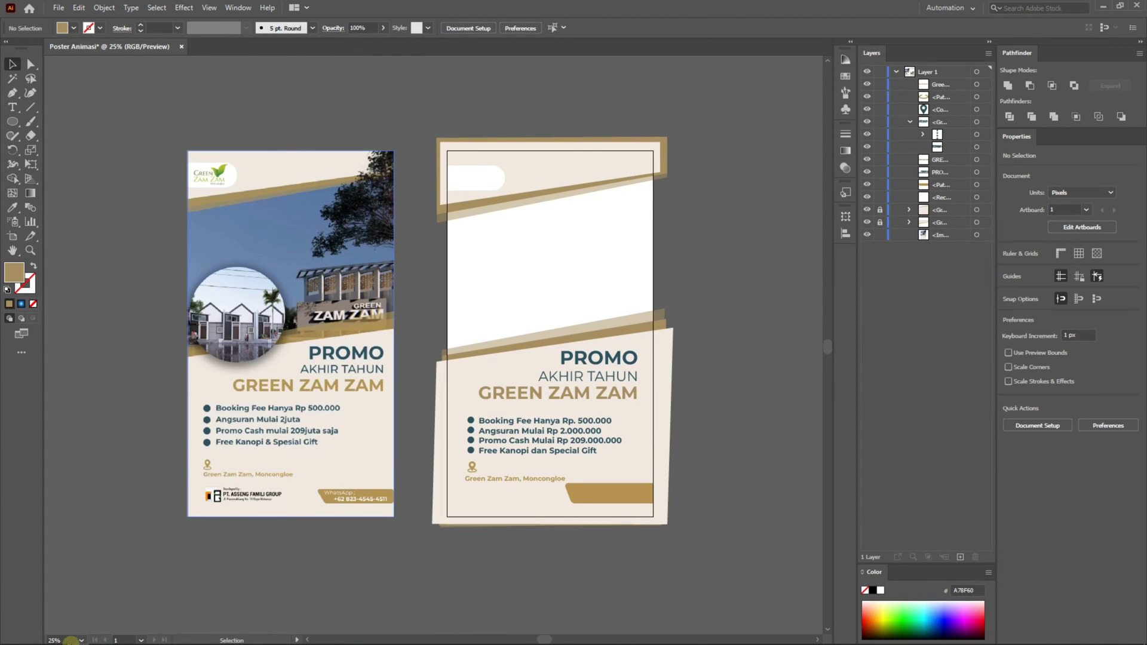
left_click(100, 637)
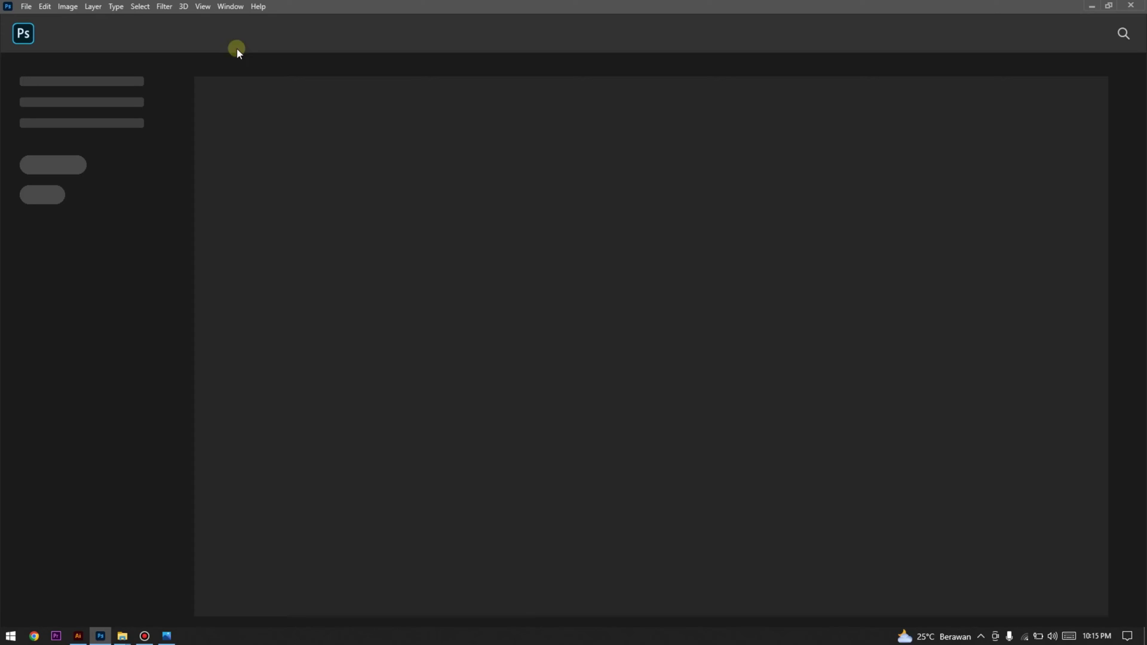
left_click(25, 8)
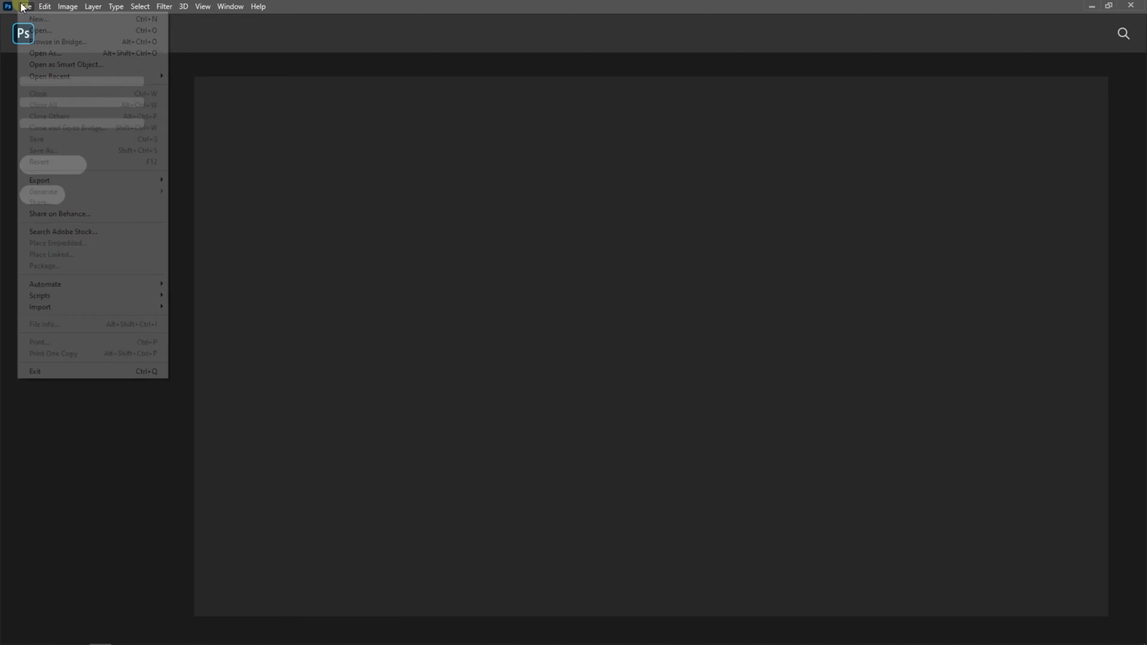
left_click(37, 31)
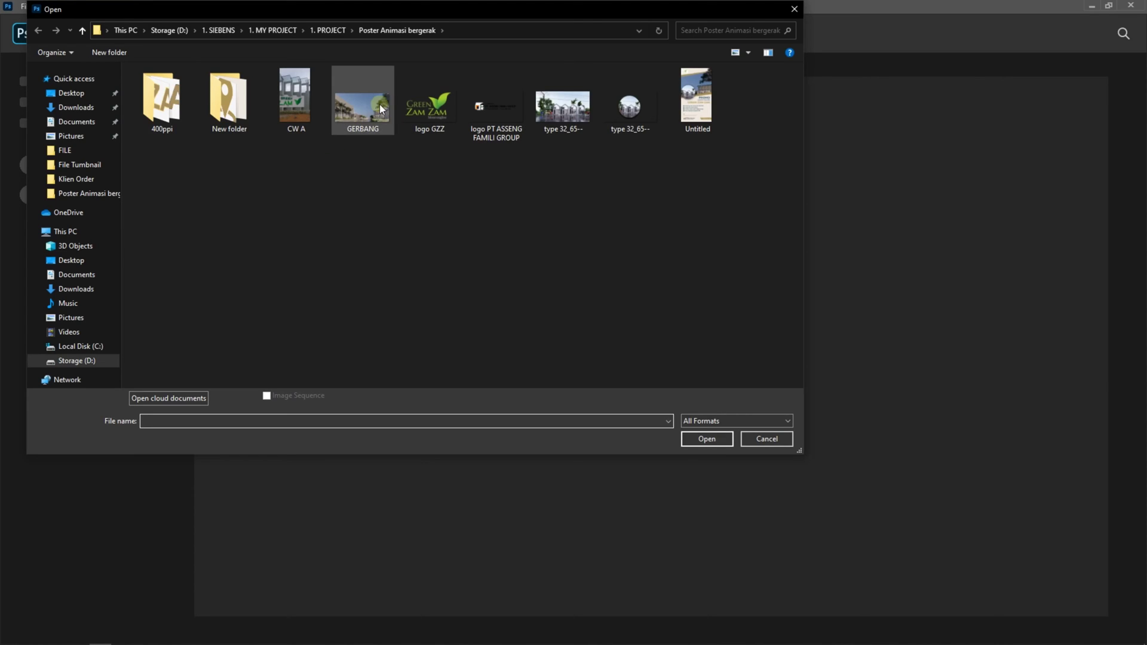
left_click(366, 104)
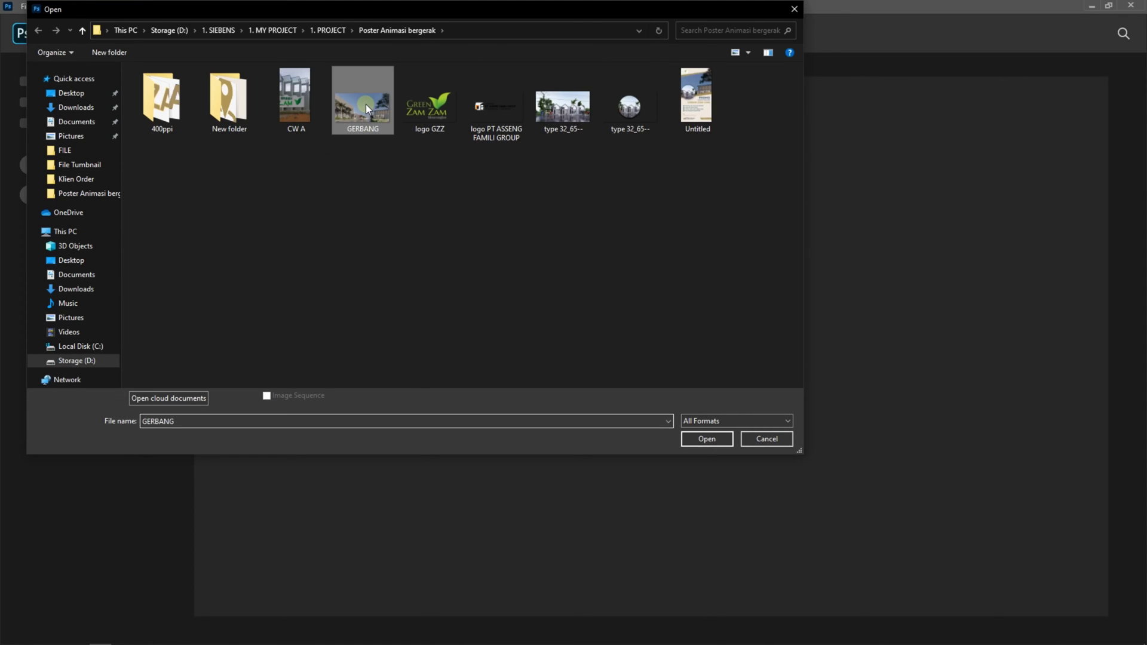
left_click(701, 438)
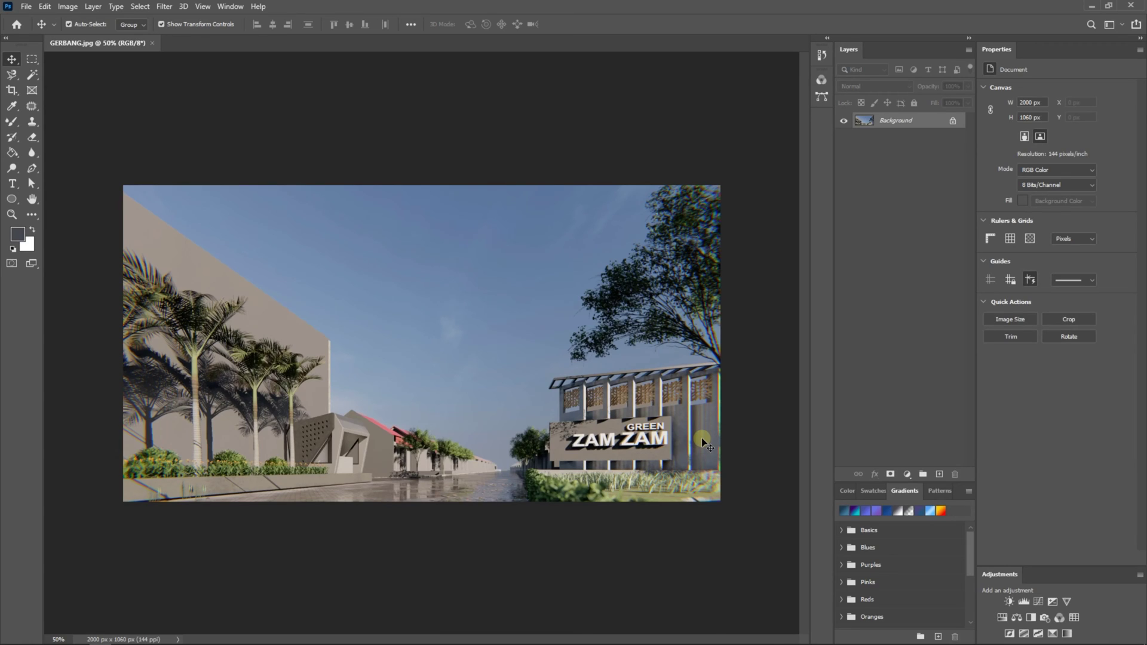
Step: Select the sky of the gate photo with the Magic Wand, including the area beneath the tree, and invert the selection
left_click(78, 635)
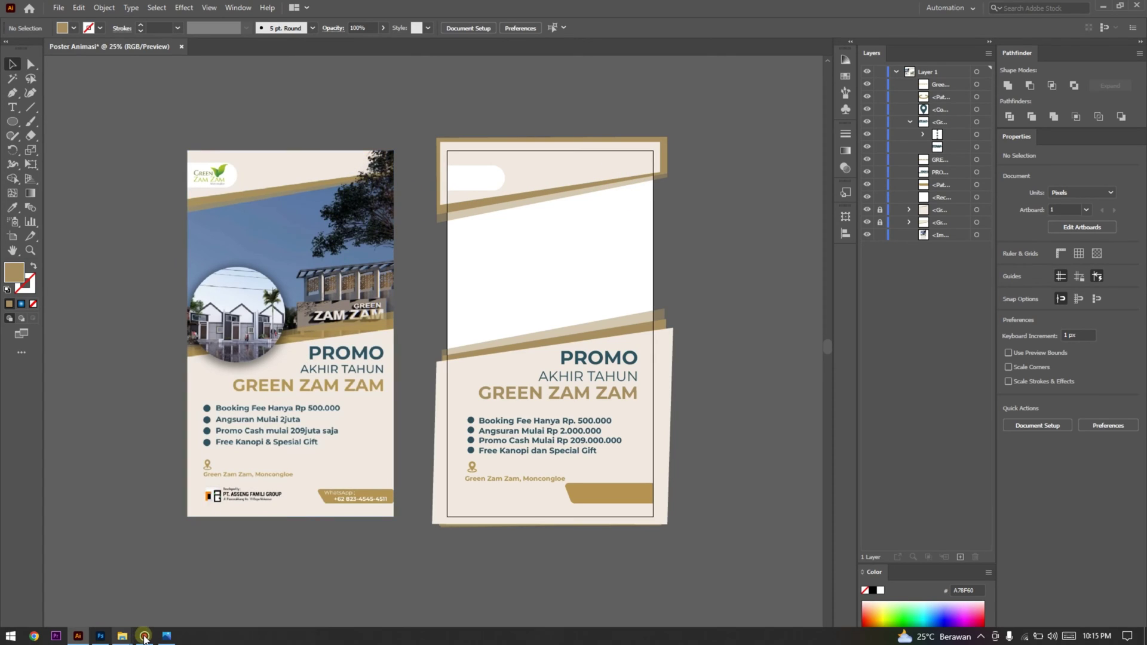
left_click(100, 635)
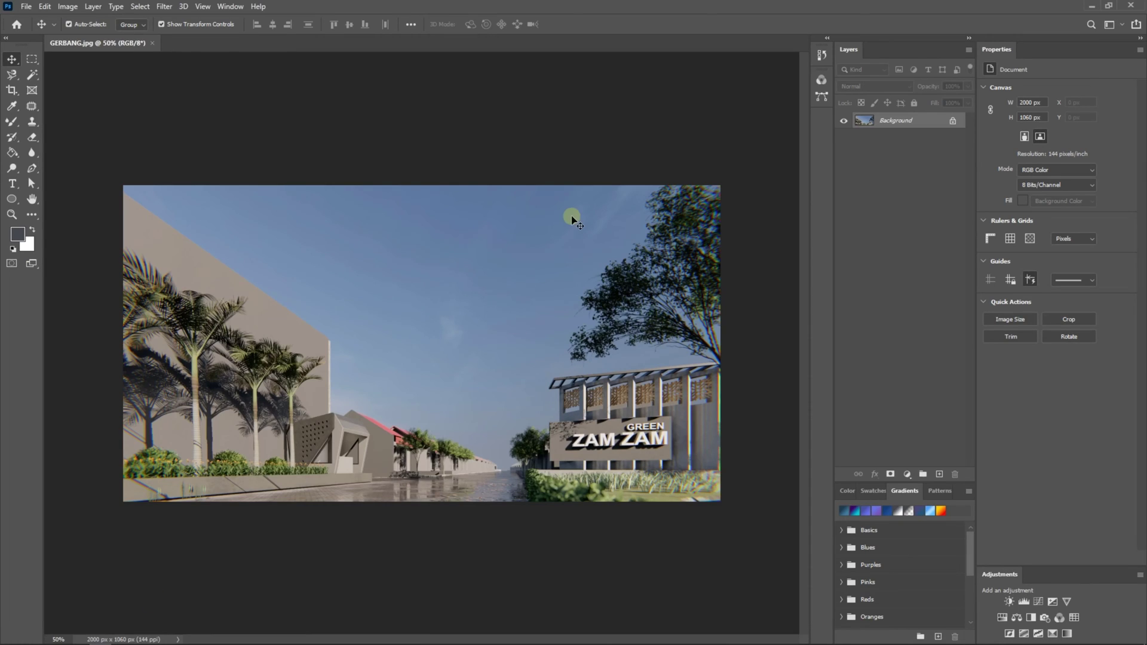
left_click(32, 74)
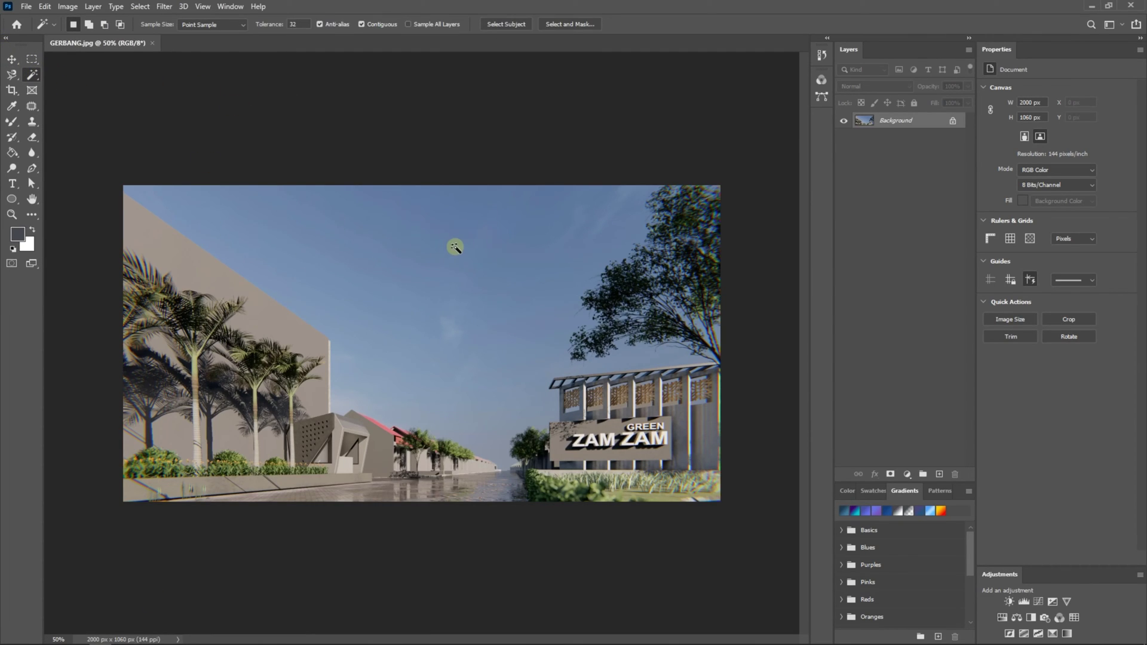
left_click(486, 243)
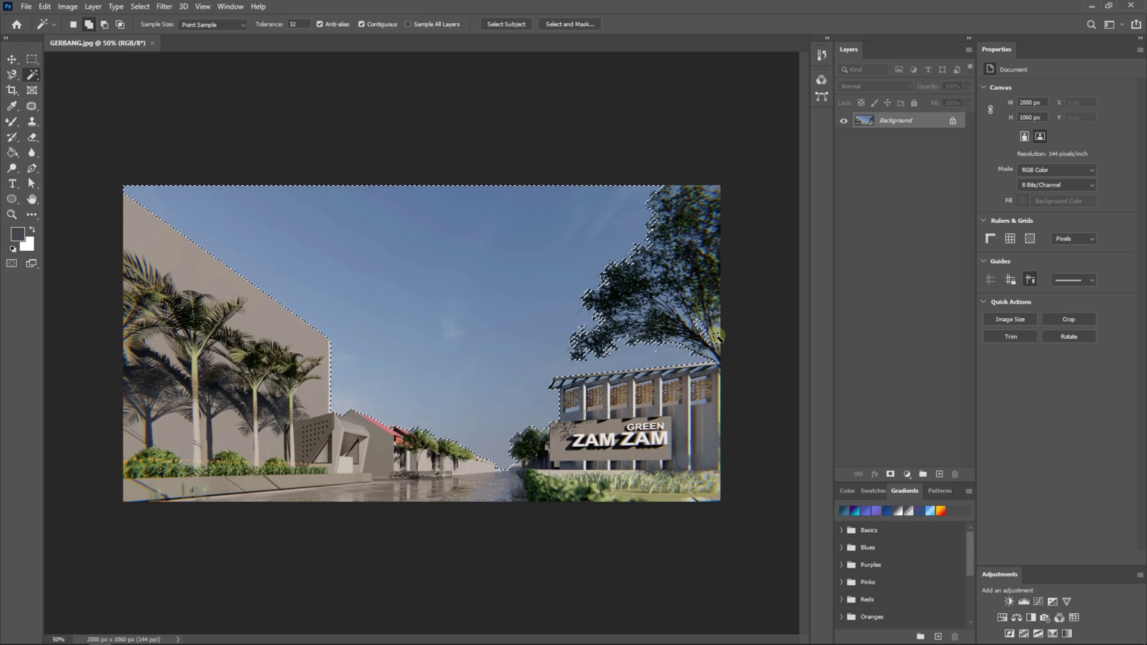
left_click(679, 317, "shift")
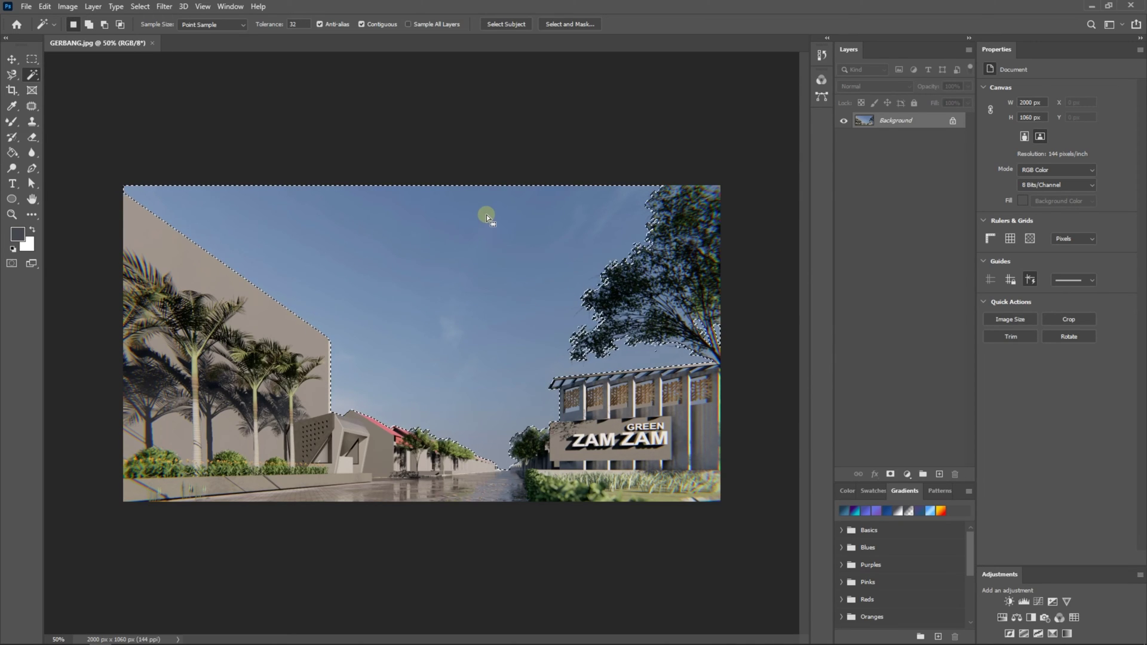
key("ctrl+shift+i")
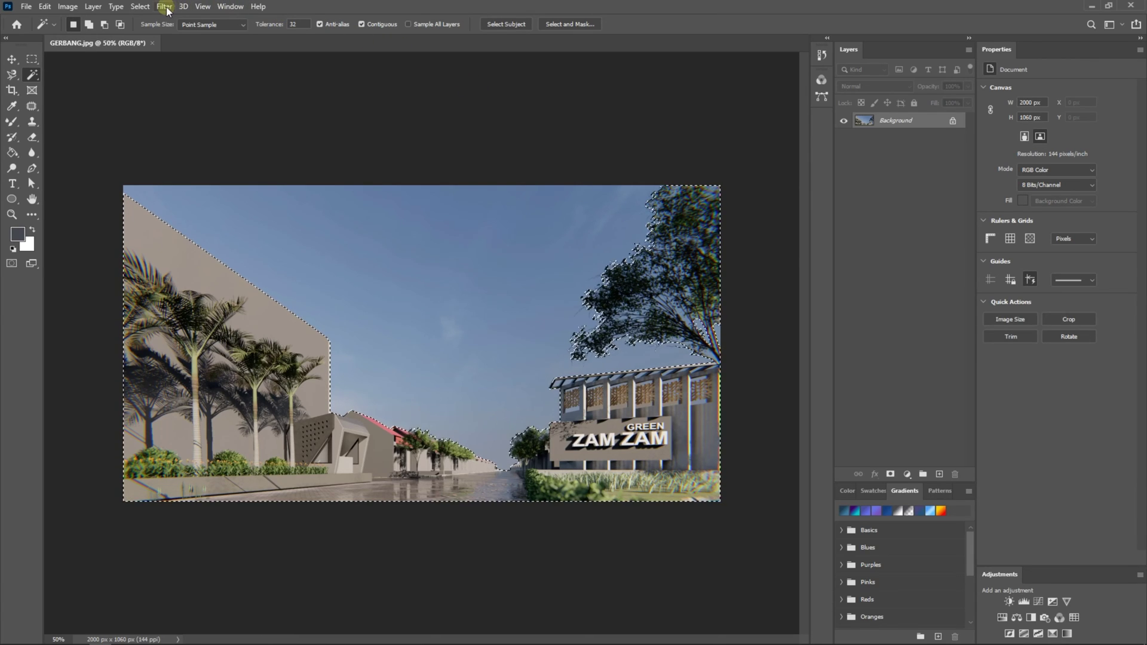
Step: Refine the edge of the building and tree selection with Smart Radius enabled and a 5 px radius
left_click(141, 6)
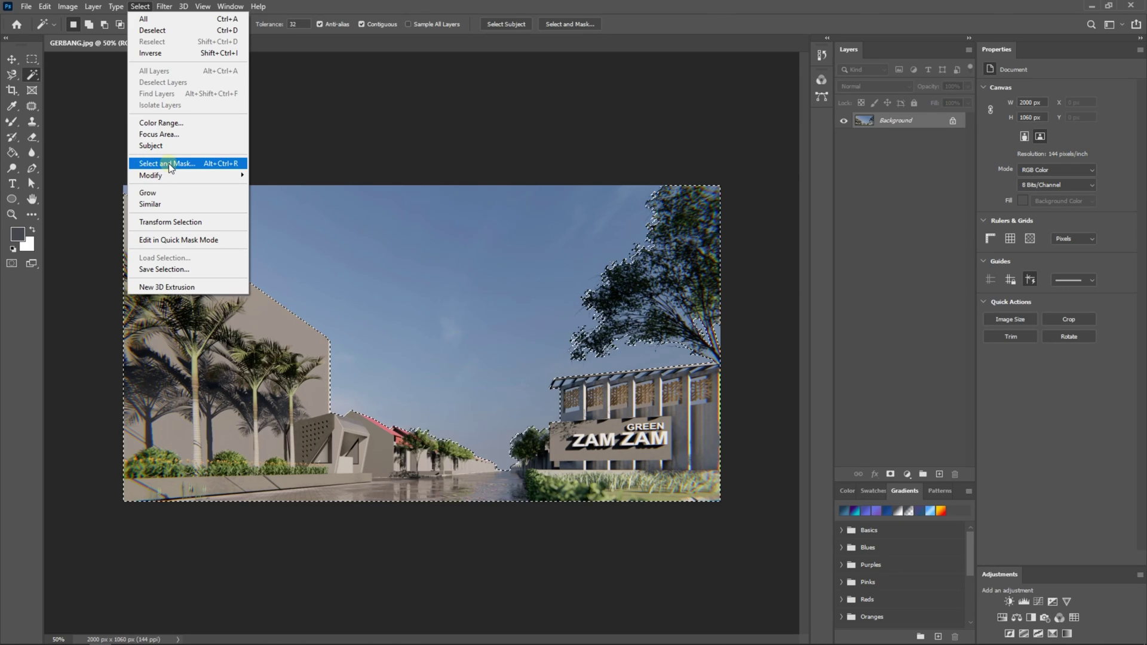
left_click(170, 163, "shift")
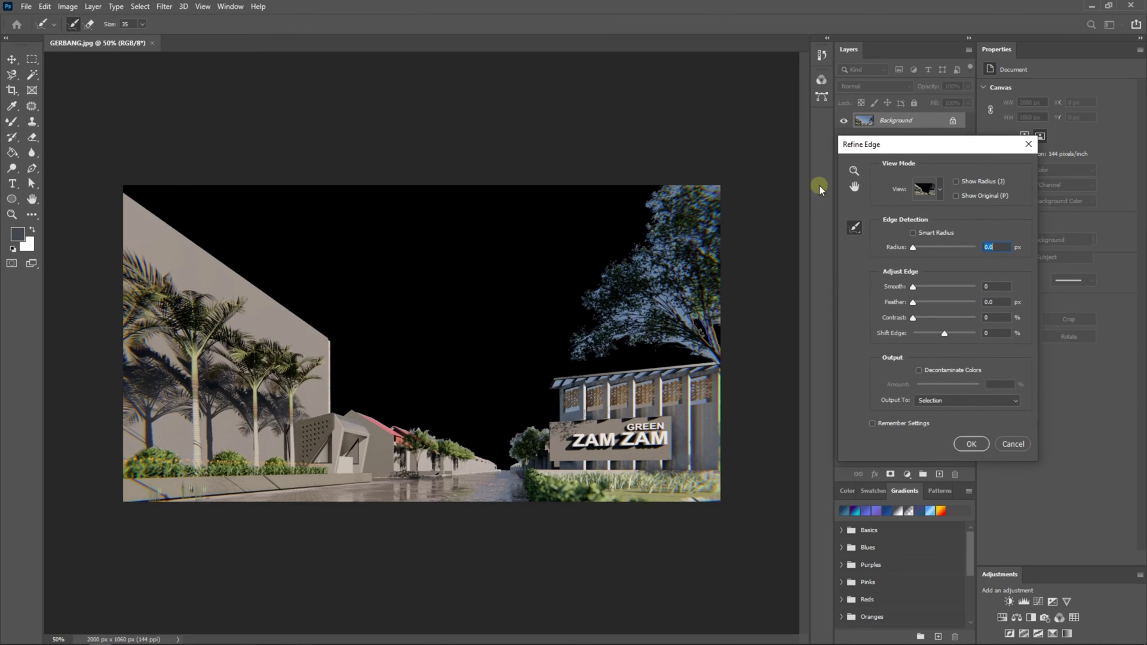
left_click_drag(893, 152, 799, 175)
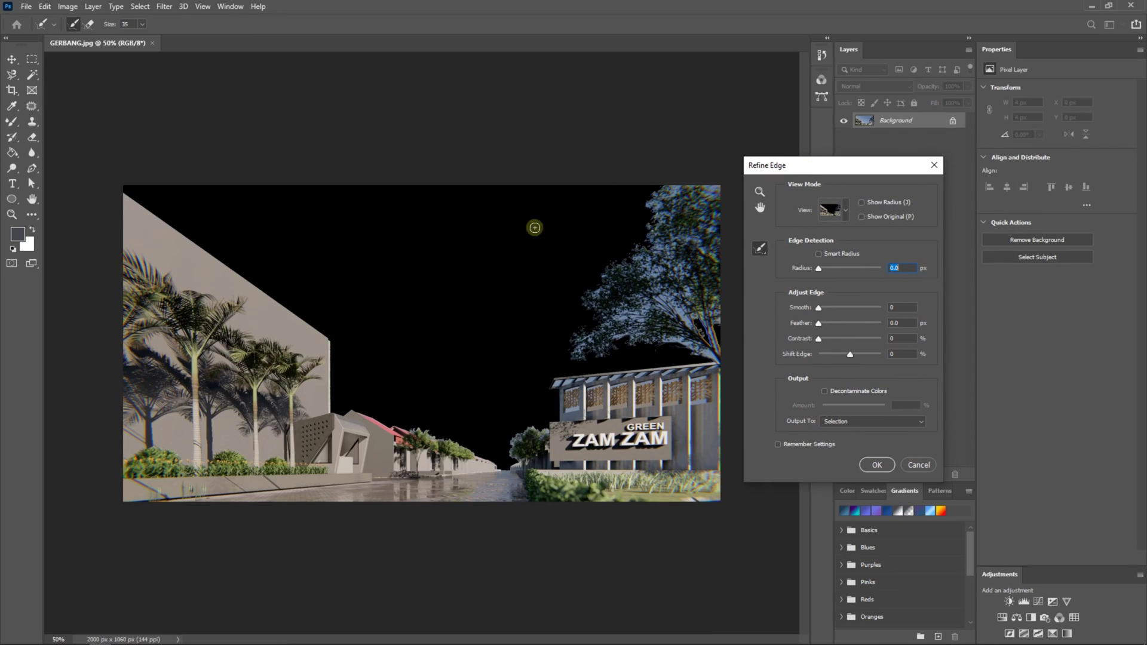
left_click(845, 209)
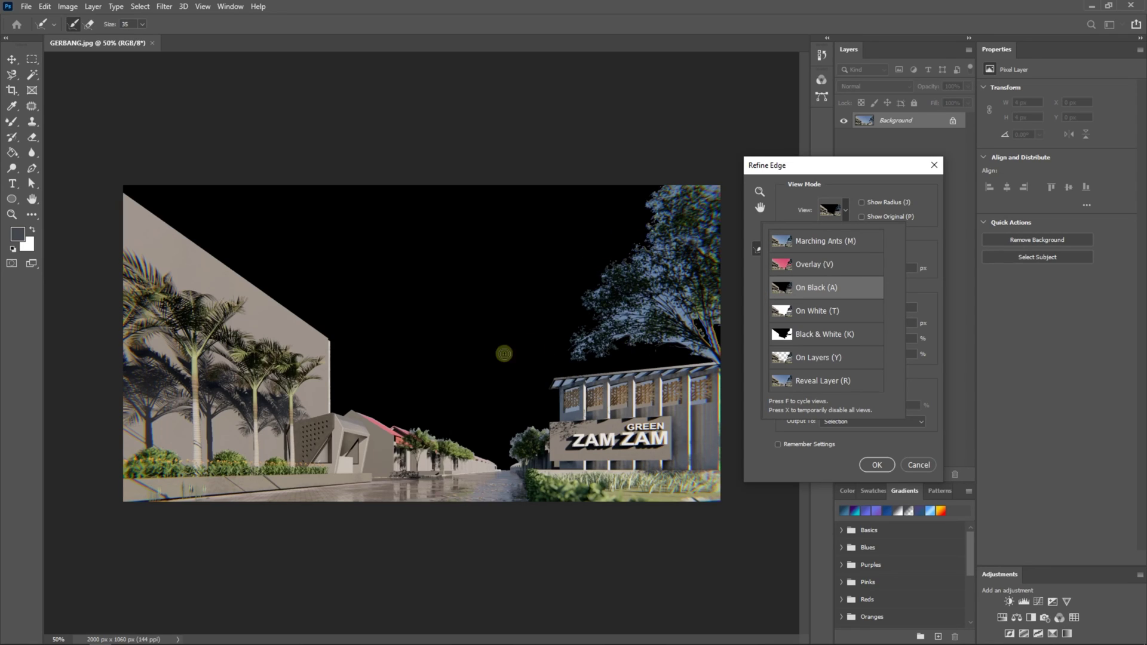
left_click(919, 242)
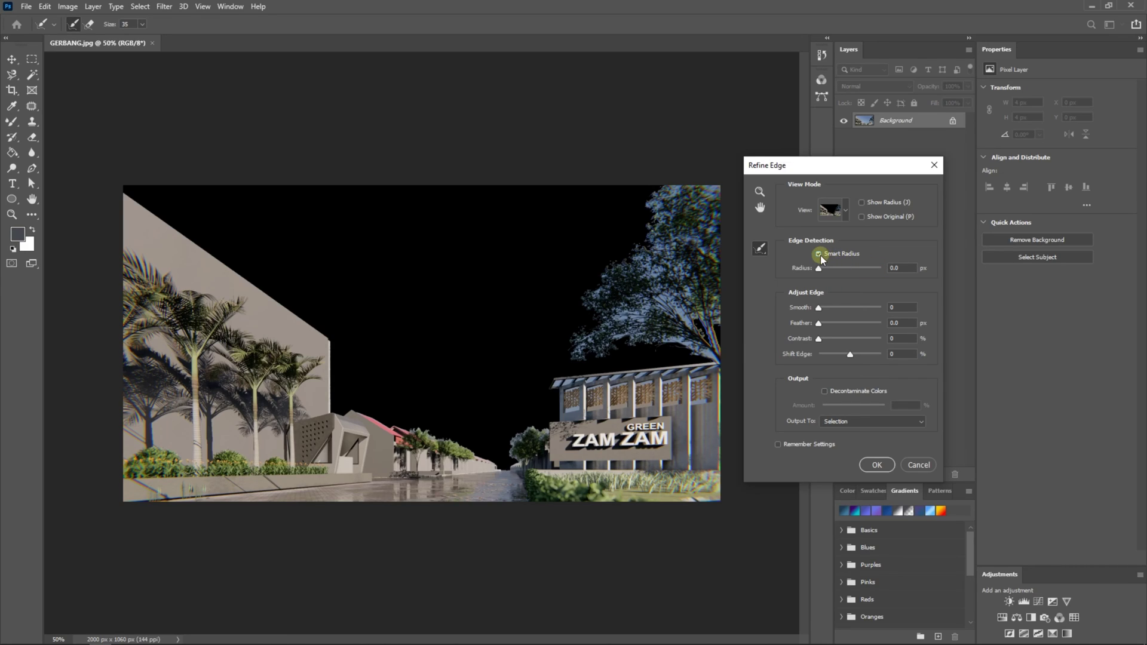
left_click(894, 268)
type("5")
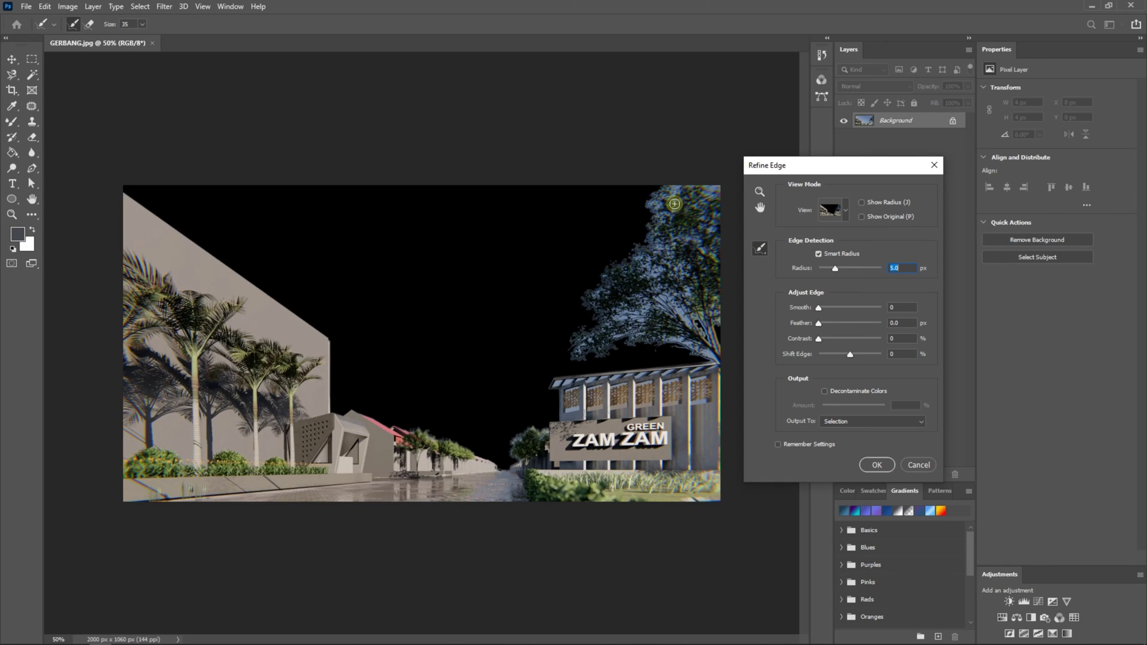
Step: Enlarge the refine brush to size 84 and paint over the tree foliage and the skyline edges
mouse_move(675, 204)
left_mouse_down()
mouse_move(652, 191)
mouse_move(675, 274)
mouse_move(676, 188)
left_mouse_up()
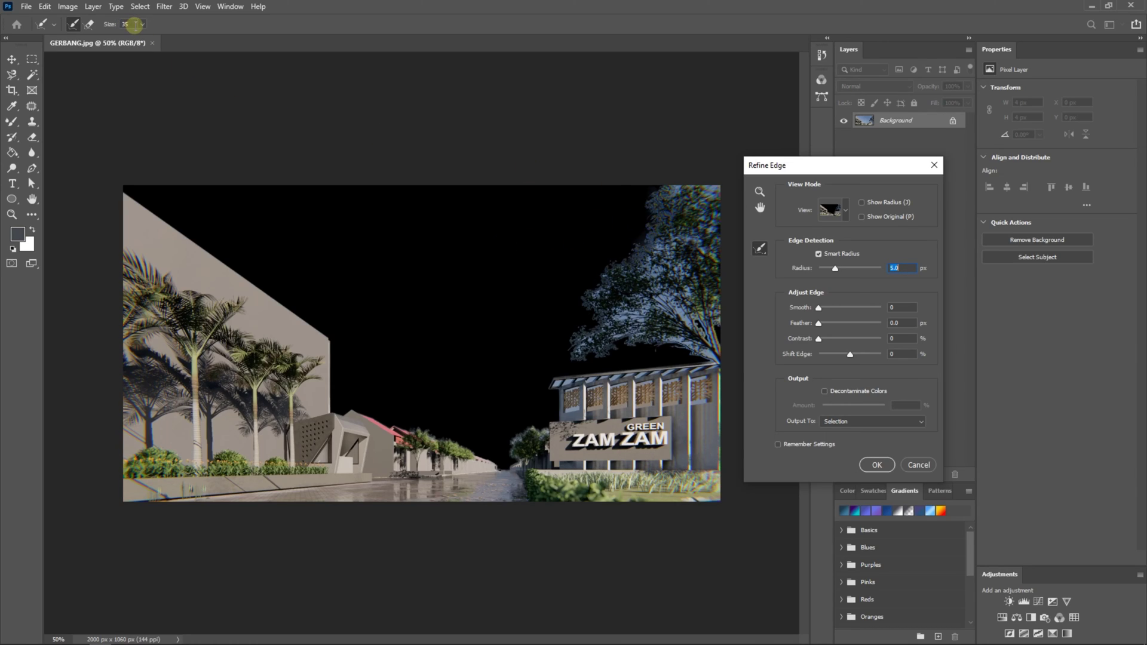
left_click(142, 23)
left_click_drag(143, 40, 166, 38)
mouse_move(672, 238)
left_mouse_down()
mouse_move(716, 235)
mouse_move(708, 346)
mouse_move(584, 350)
mouse_move(657, 269)
mouse_move(703, 276)
mouse_move(712, 293)
mouse_move(637, 298)
mouse_move(614, 276)
mouse_move(703, 250)
mouse_move(703, 212)
mouse_move(717, 349)
mouse_move(716, 284)
mouse_move(671, 279)
mouse_move(625, 321)
mouse_move(690, 330)
mouse_move(464, 445)
left_mouse_up()
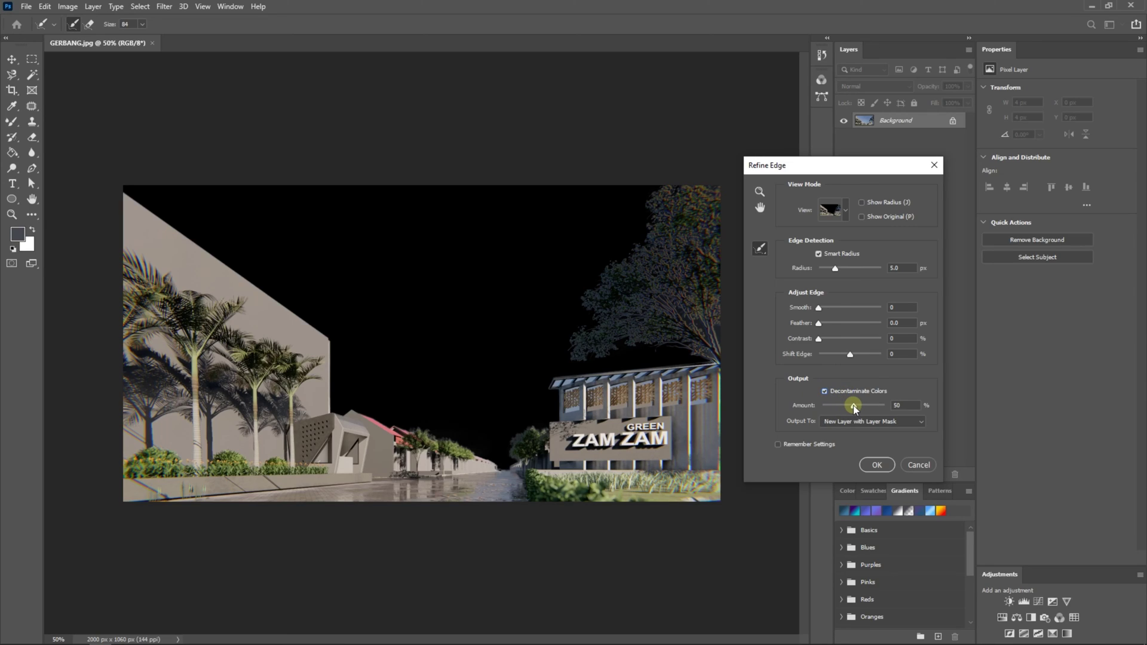
Step: Decontaminate the edge colors by 83% and output the refined selection to a new layer with layer mask
left_click(868, 407)
left_click_drag(869, 406, 880, 408)
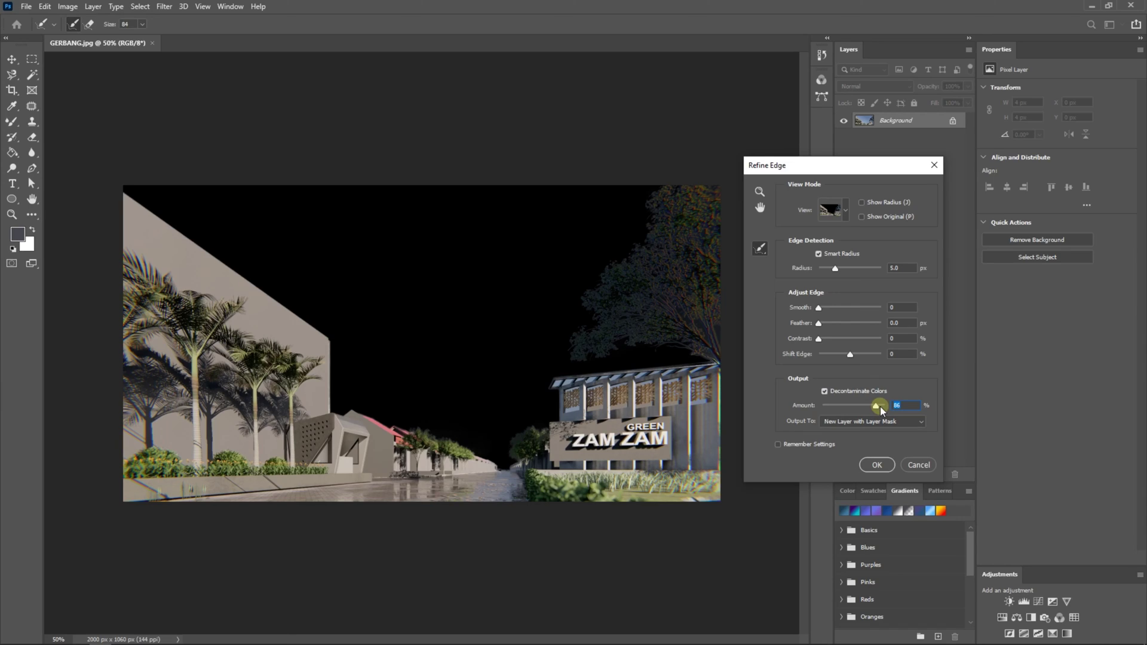
left_click_drag(876, 407, 877, 414)
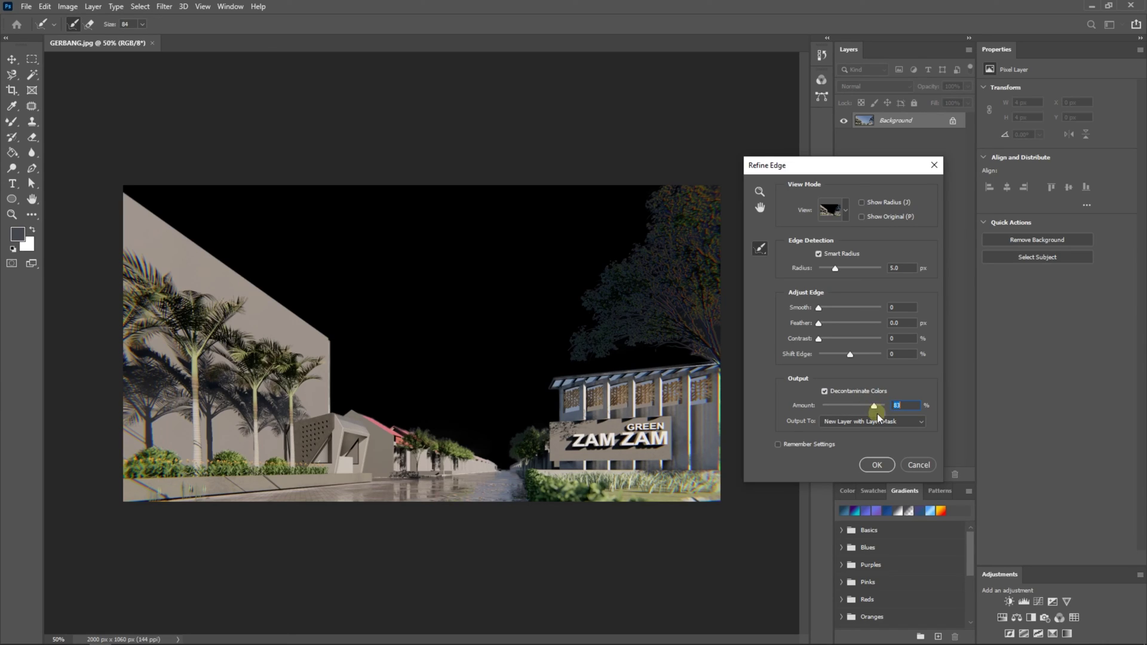
left_click(876, 465)
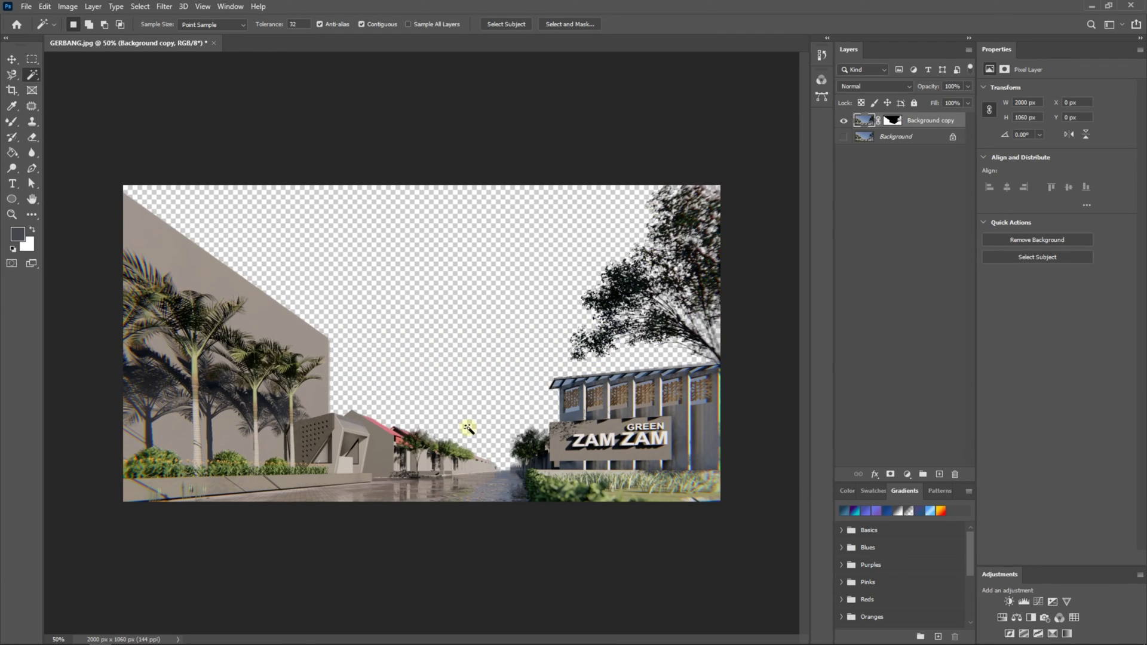
Step: Save the cut-out as GERBANG in PNG format with large file size in the "Poster Animasi bergerak" folder
left_click(27, 7)
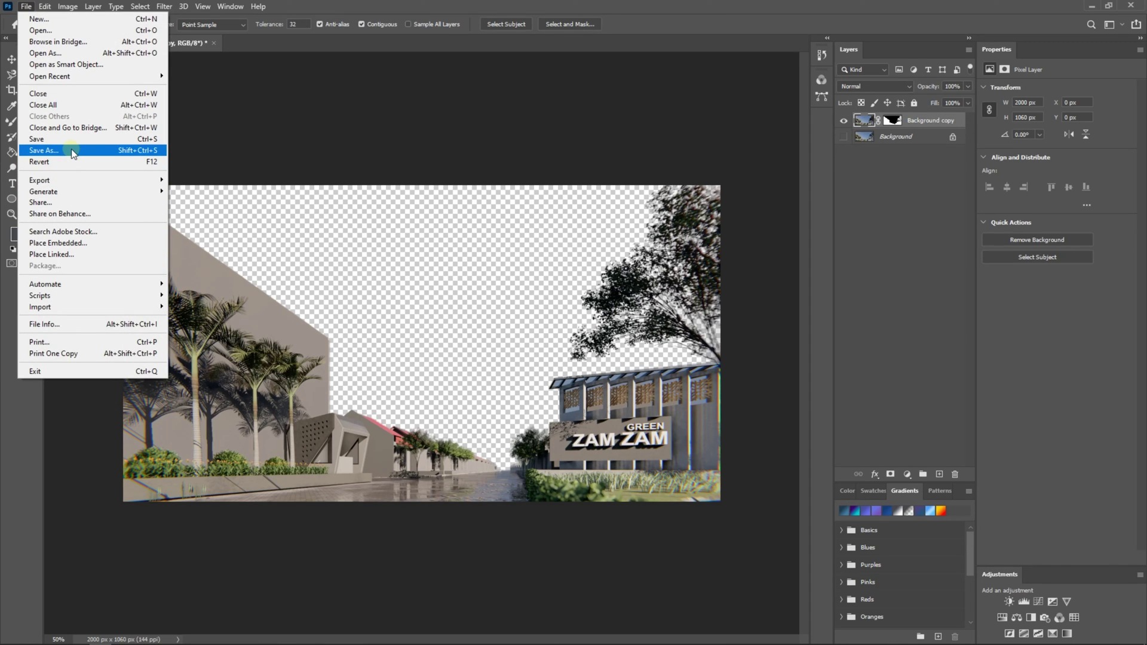
left_click(75, 143)
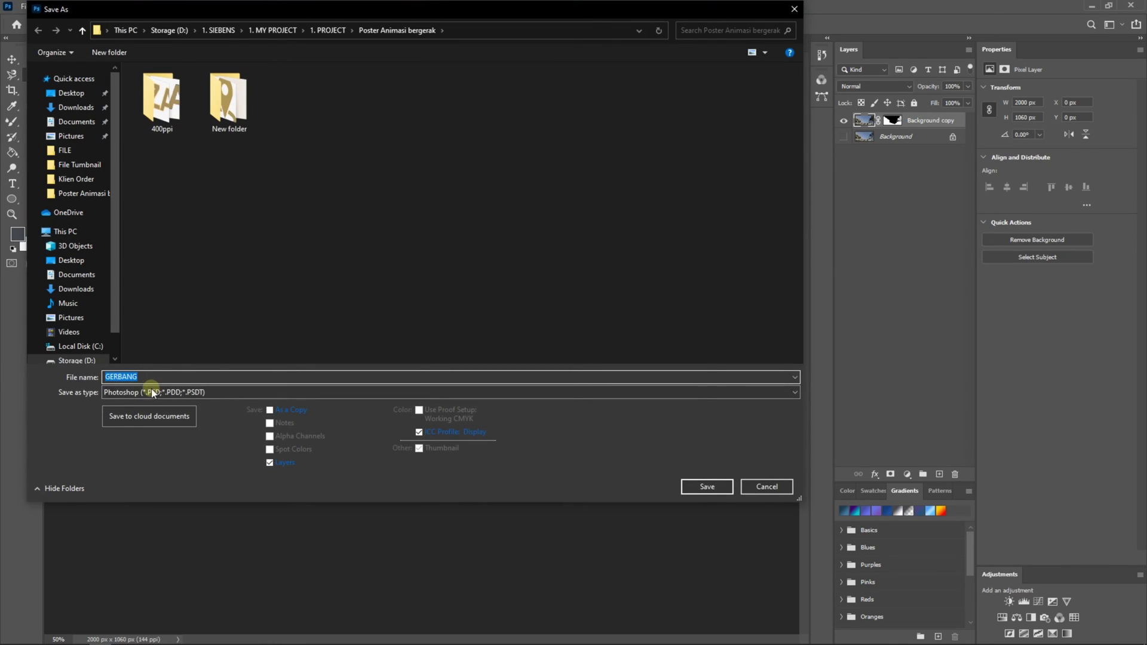
left_click(143, 391)
left_click(134, 556)
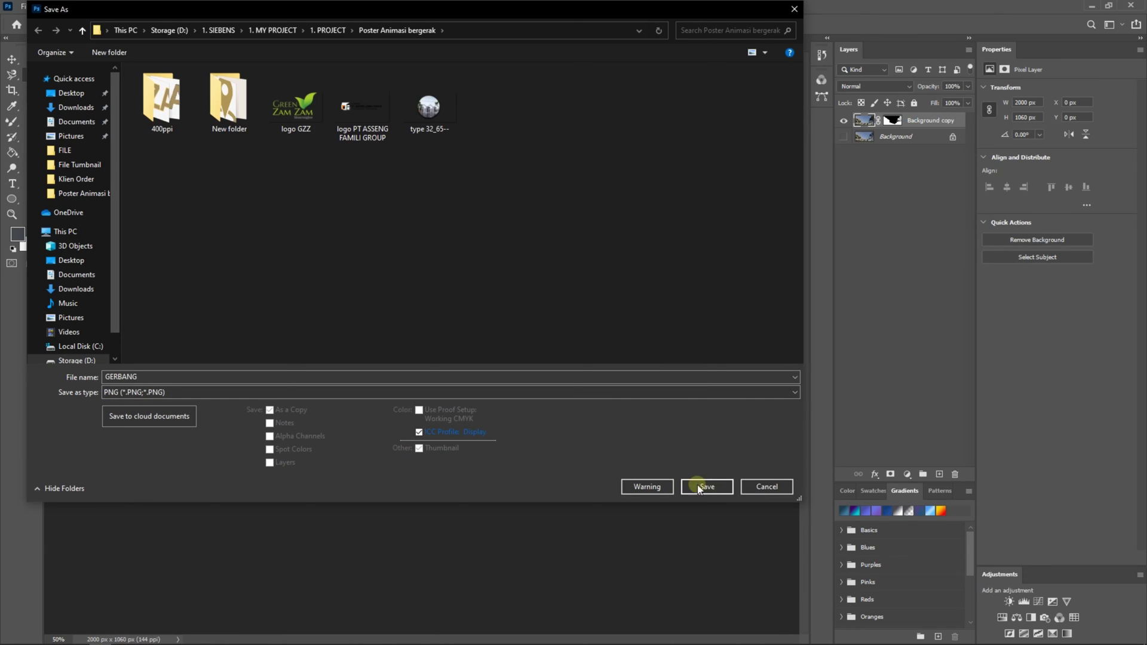
left_click(716, 485)
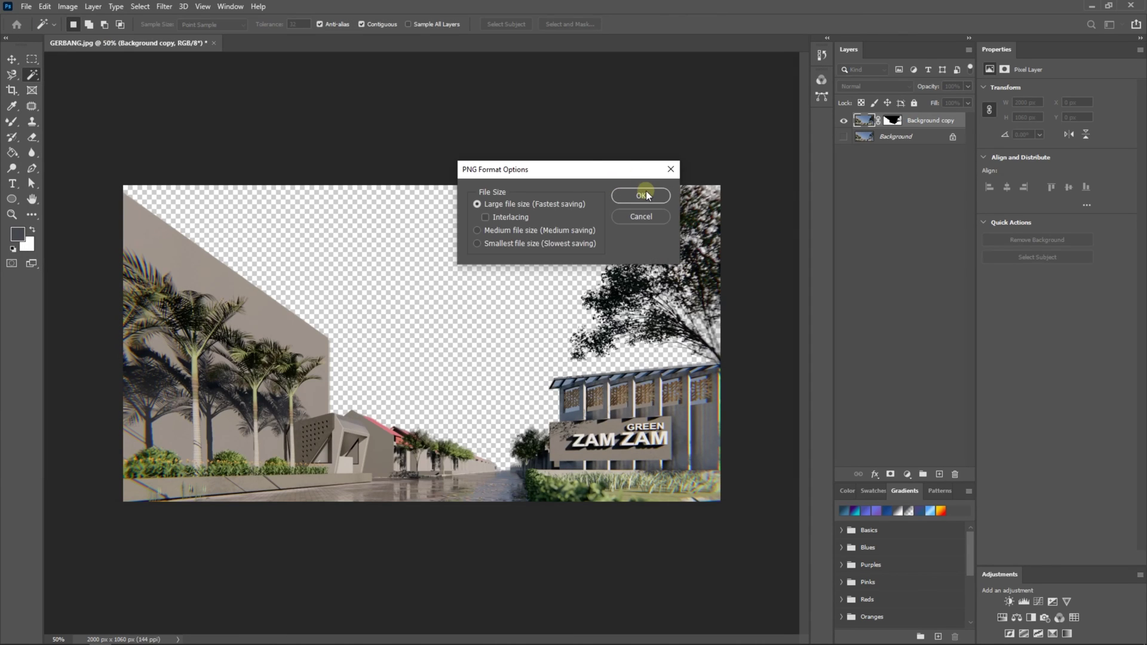
left_click(642, 196)
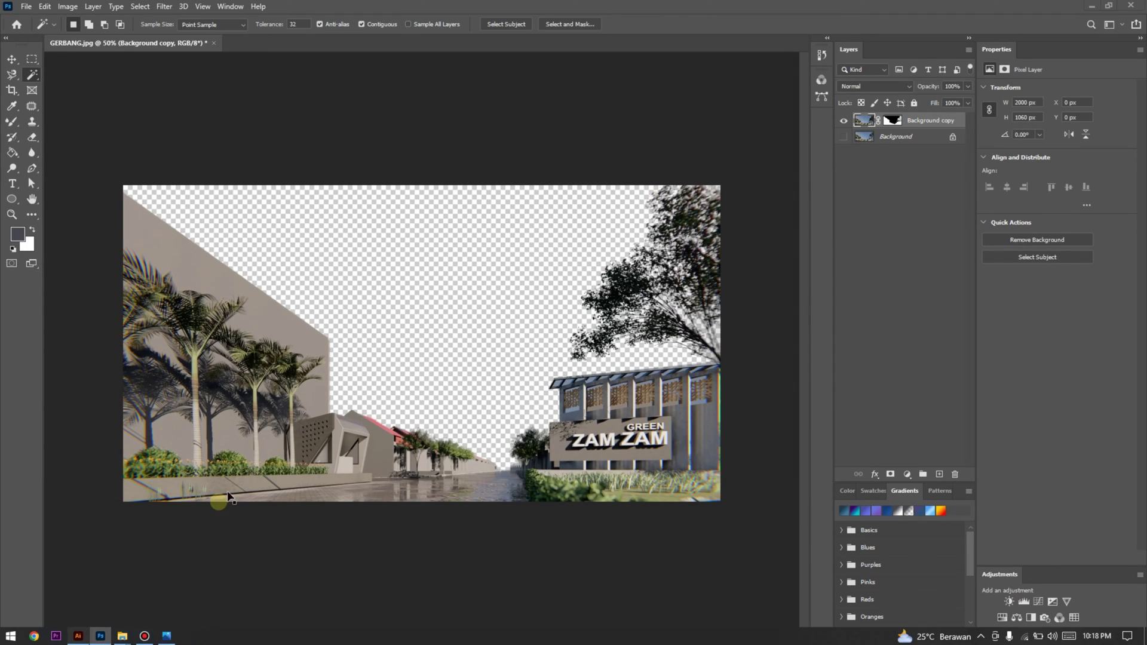
Step: Open the "type 32_65--" JPG photo of the row of houses and activate the Ellipse tool in Shape mode
left_click(77, 636)
left_click(101, 635)
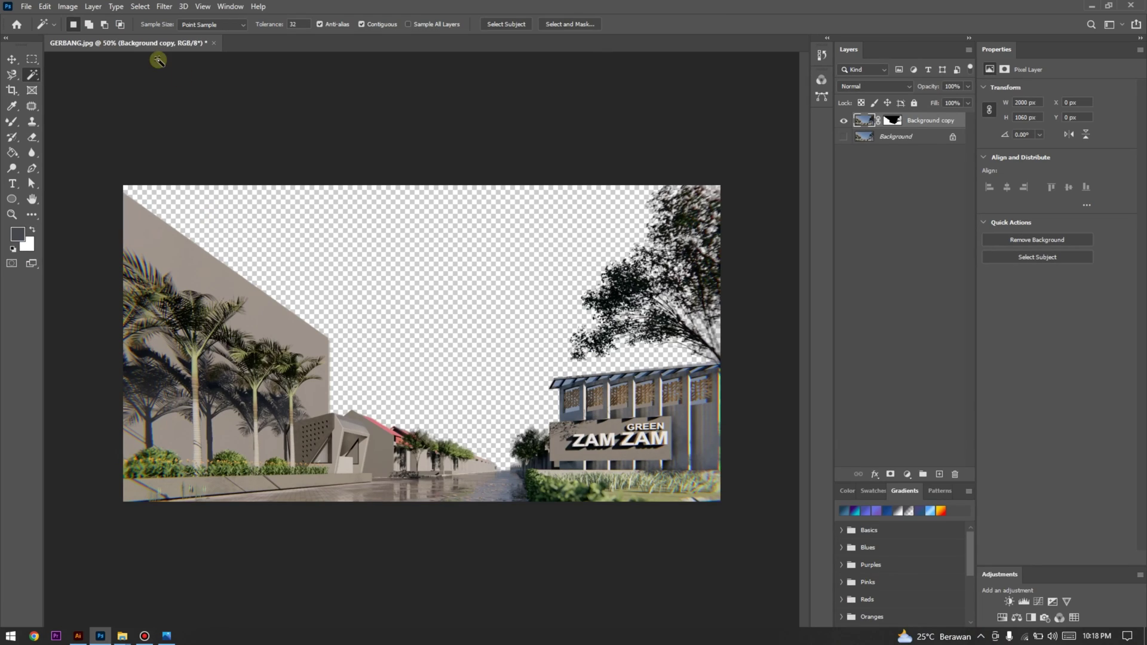
left_click(26, 6)
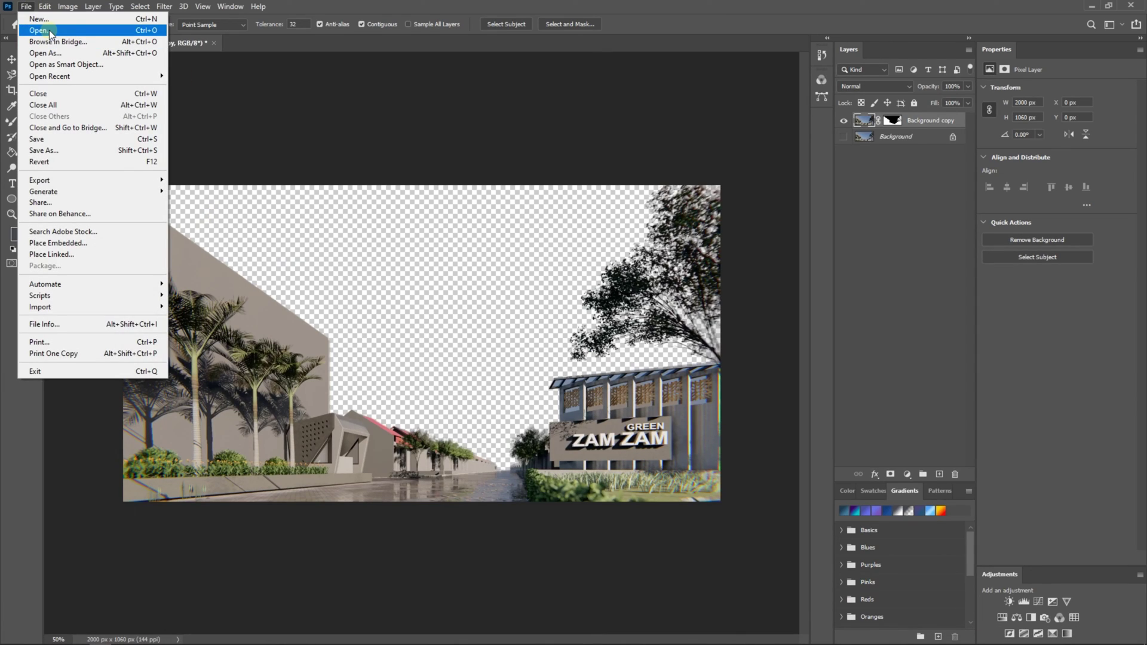
left_click(38, 30)
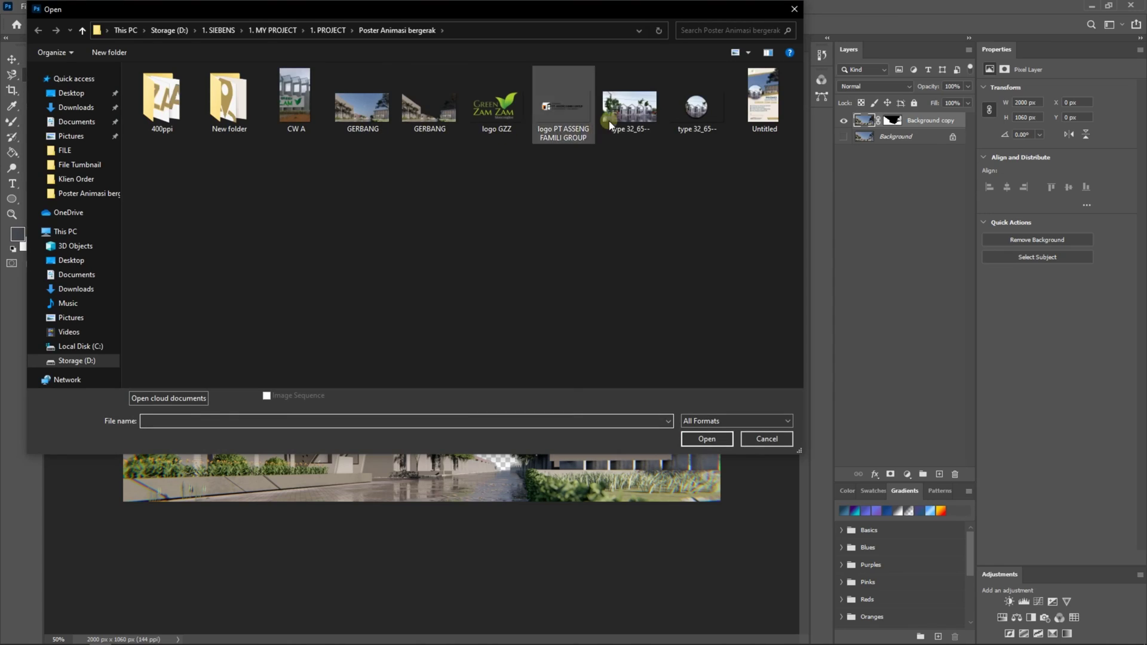
double_click(610, 126)
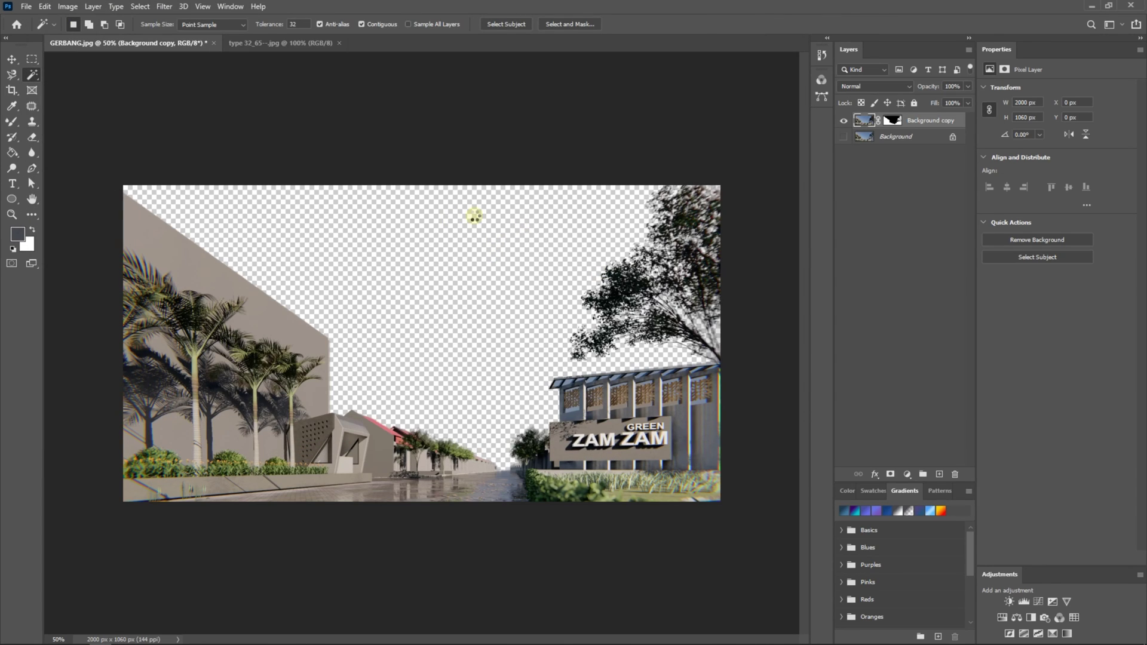
left_click(404, 515)
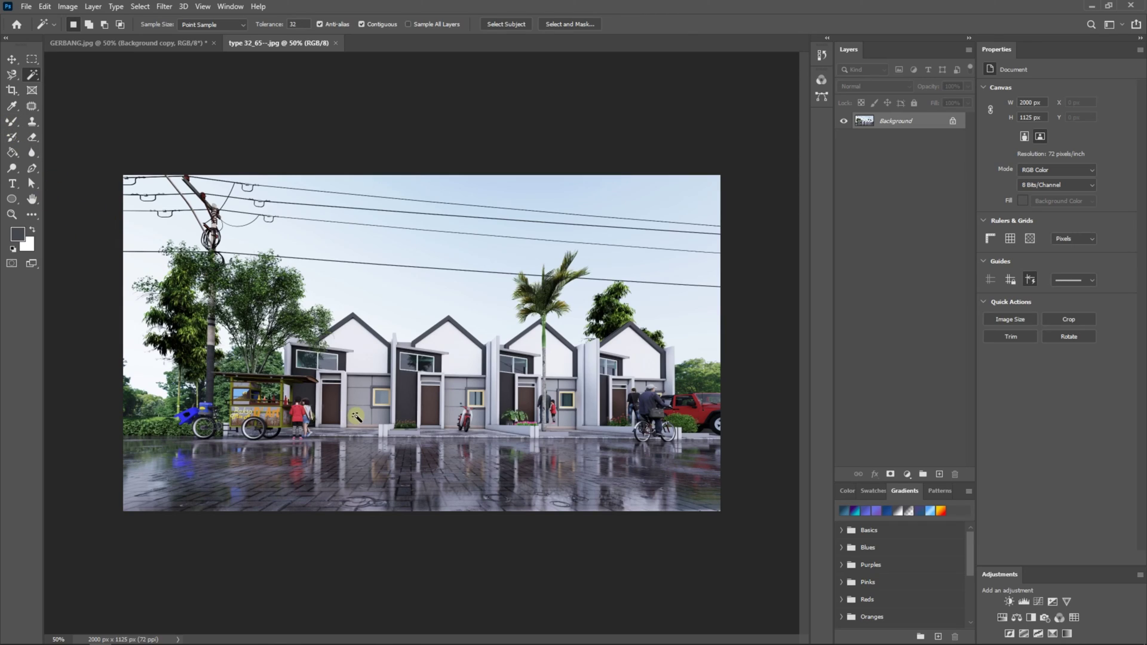
left_click_drag(11, 199, 51, 223)
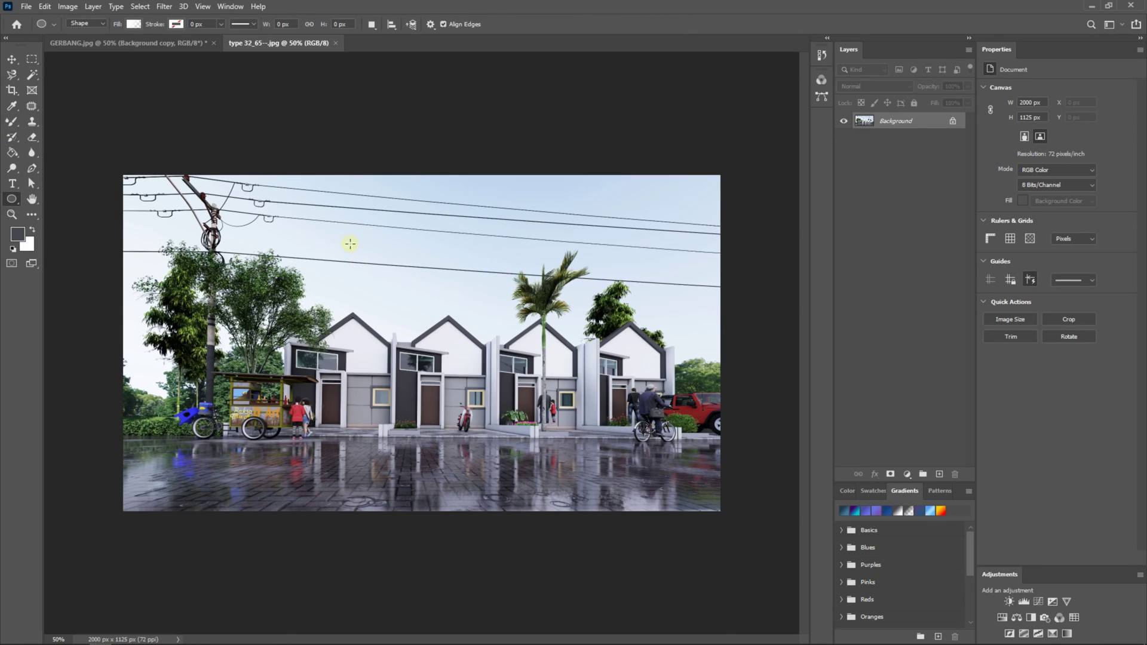
Step: Draw a circle over the houses and resize it to about 1111 × 1089 px around the three right-hand houses
left_click_drag(310, 213, 627, 511)
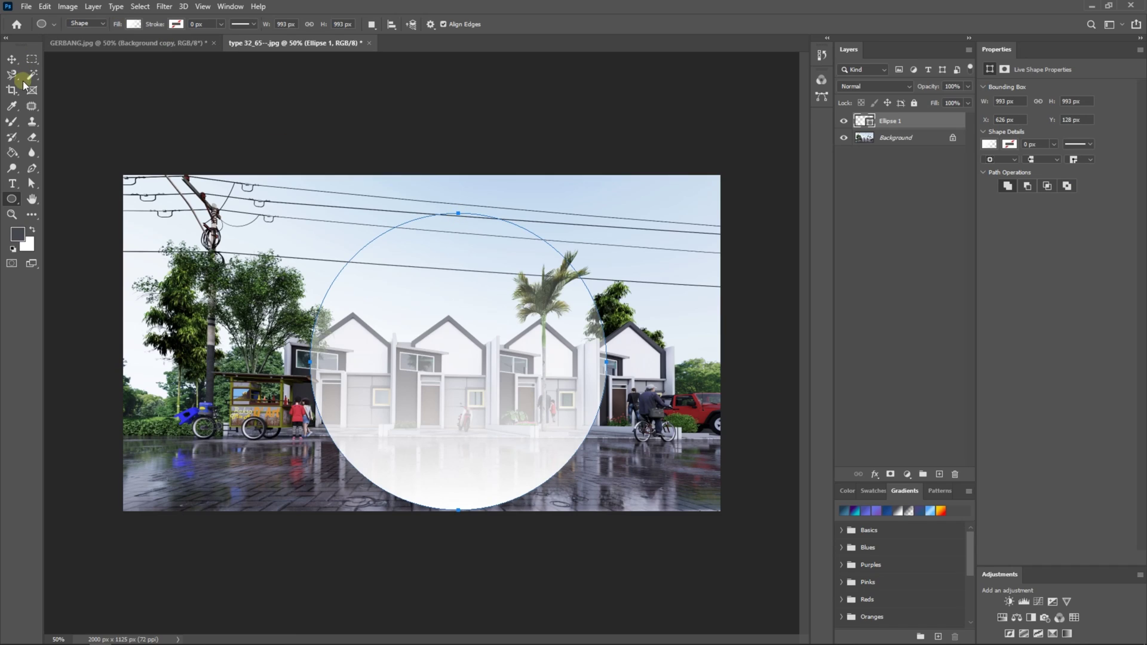
left_click(11, 59)
left_click_drag(281, 190, 275, 180)
left_click_drag(531, 409, 633, 408)
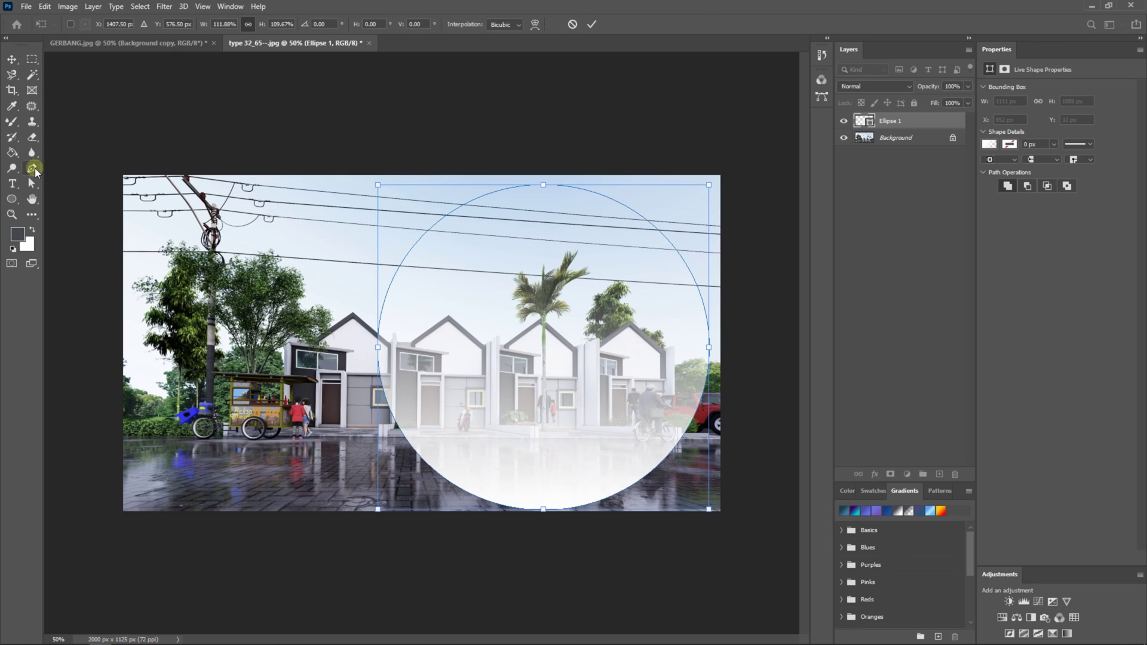
key("Return")
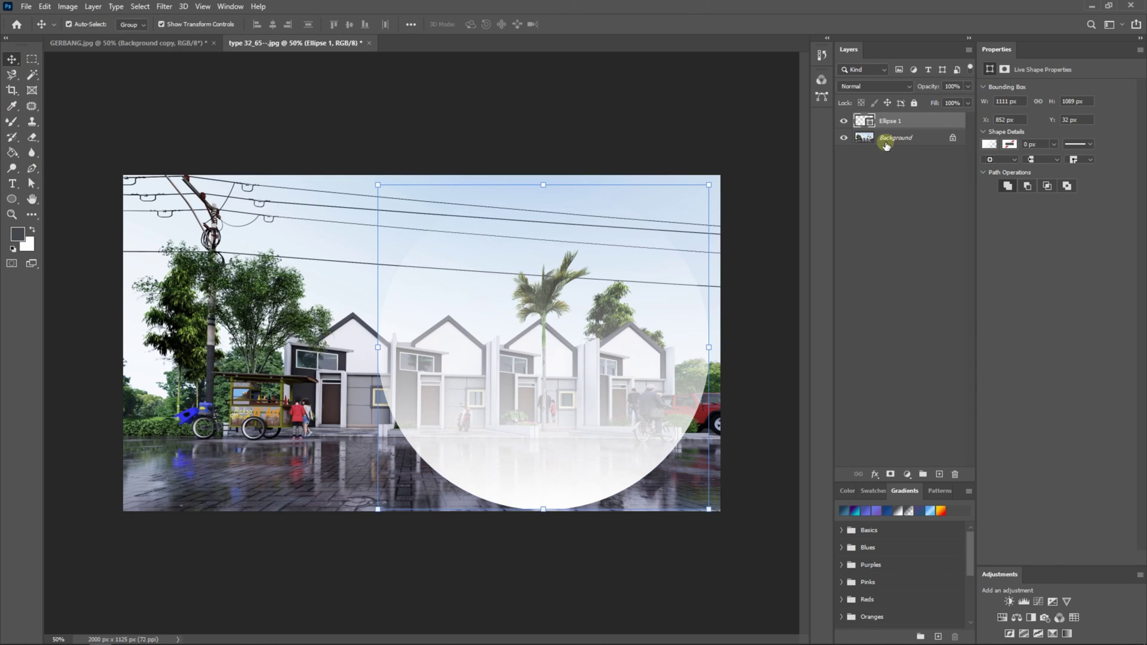
Step: Unlock the background photo layer and convert the Ellipse 1 shape to a 1111 × 1089 px frame masking the photo
left_click(952, 140)
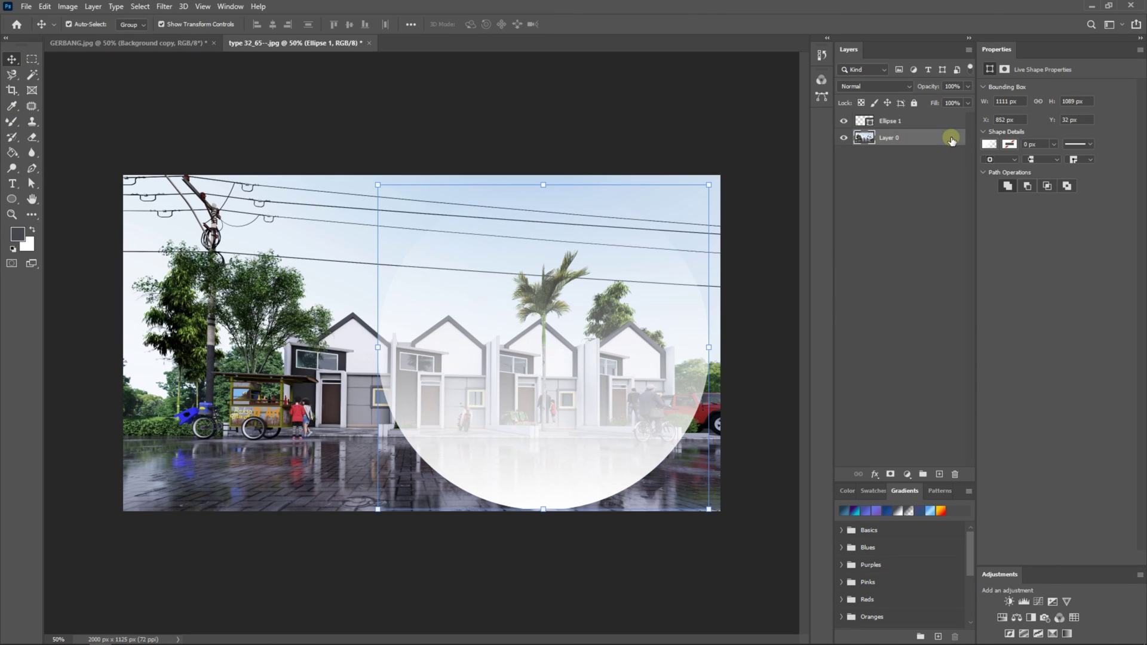
left_click(881, 121)
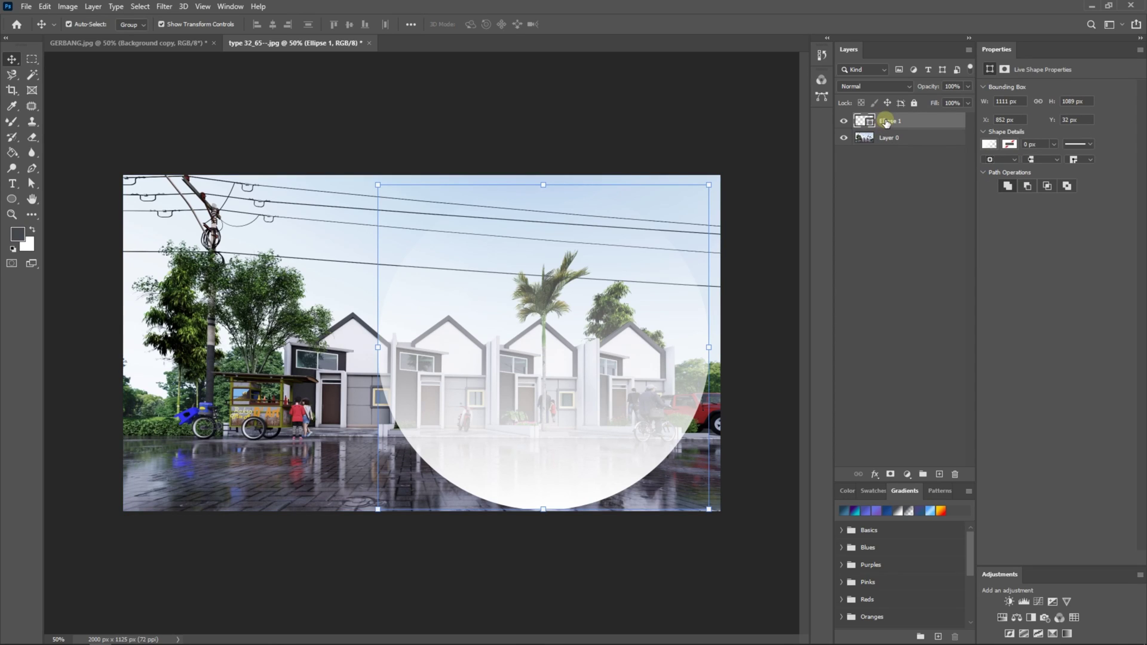
right_click(886, 122)
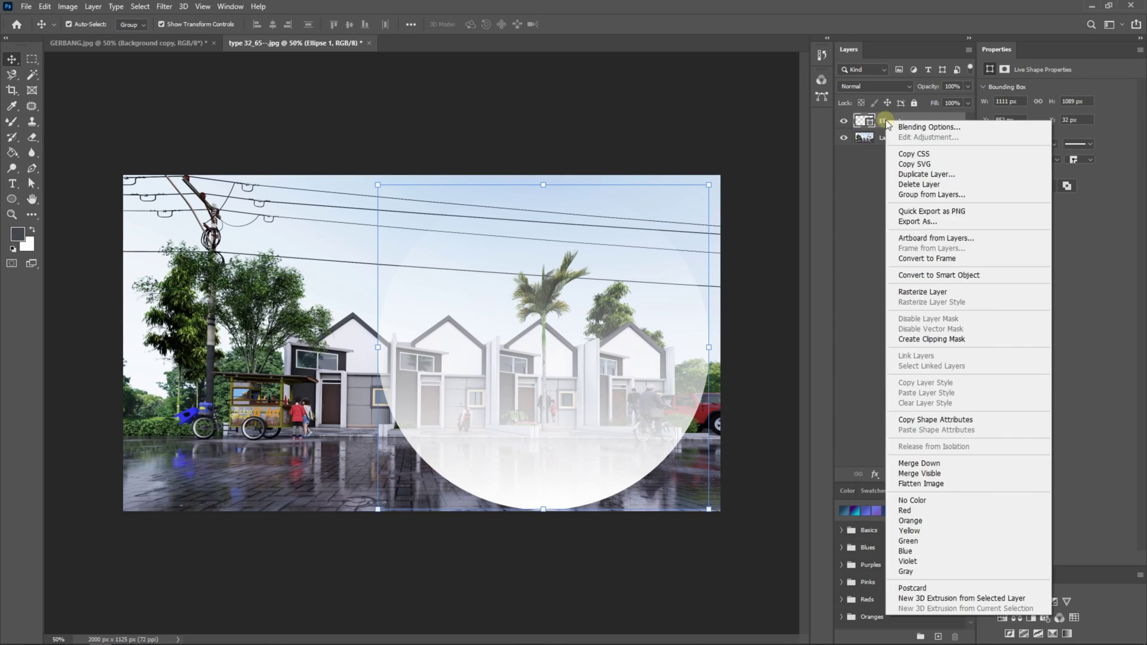
left_click(927, 258)
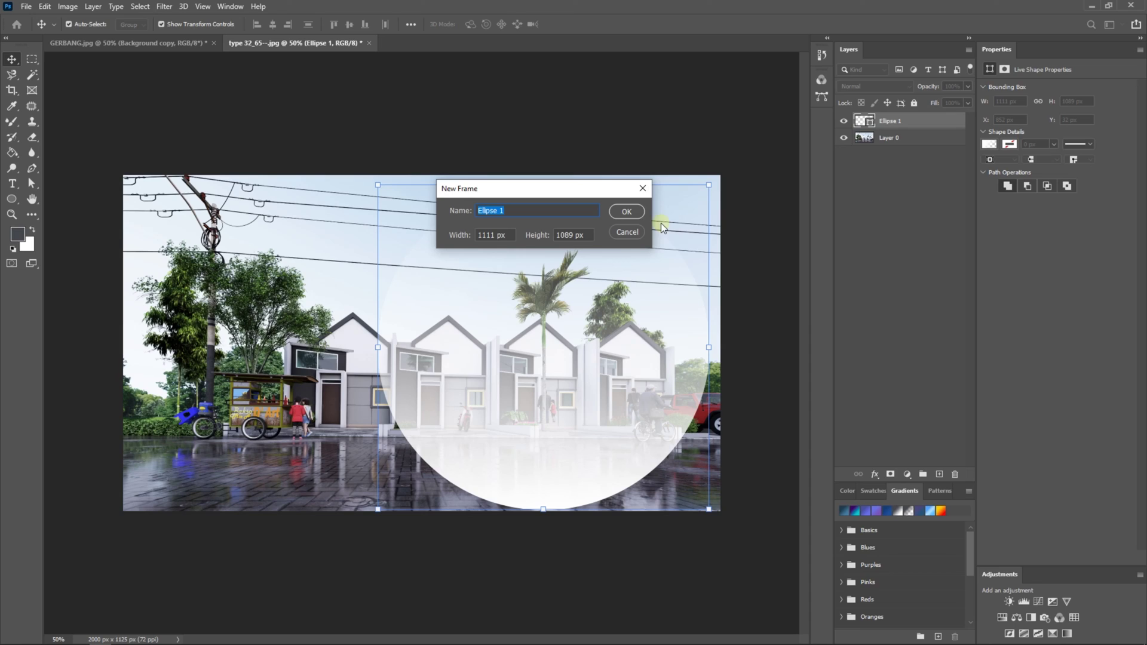
left_click(621, 213)
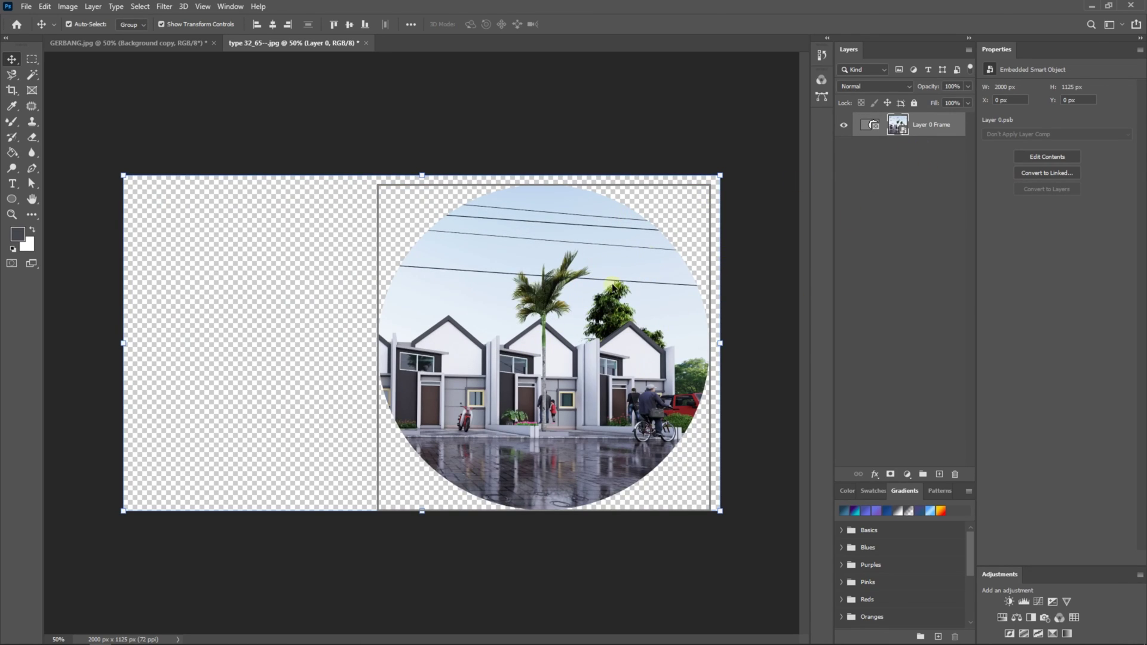
Step: Shift the photo inside the circular frame to X -20 px, Y -10 px, and merge the visible layers with a new empty layer
left_click_drag(527, 349, 521, 346)
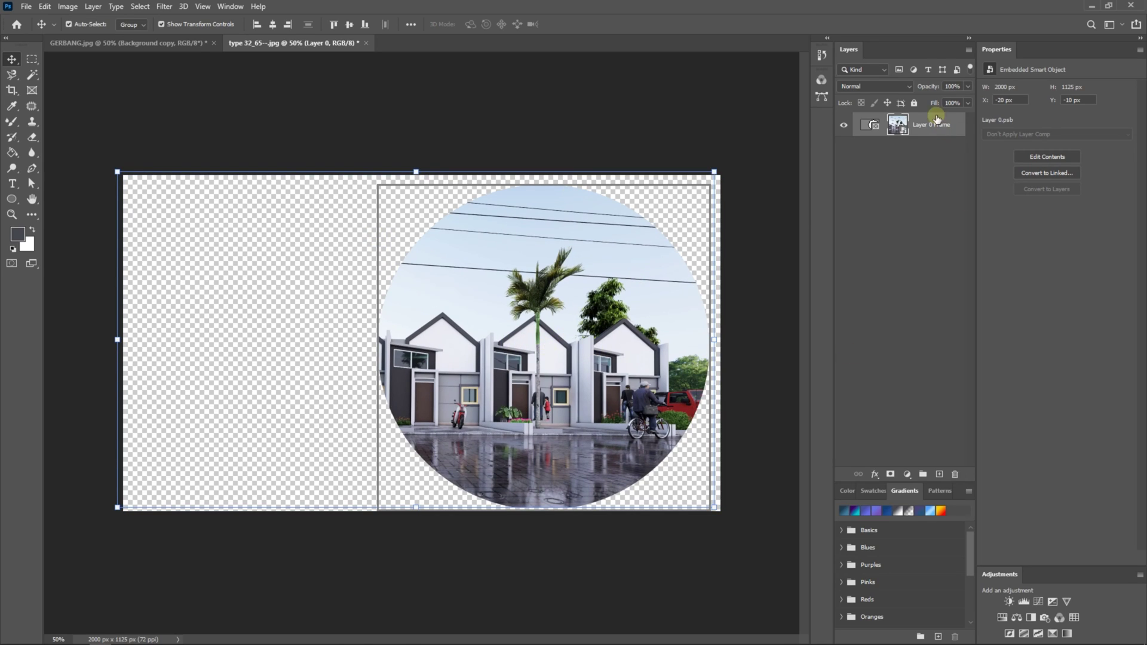
left_click(936, 455)
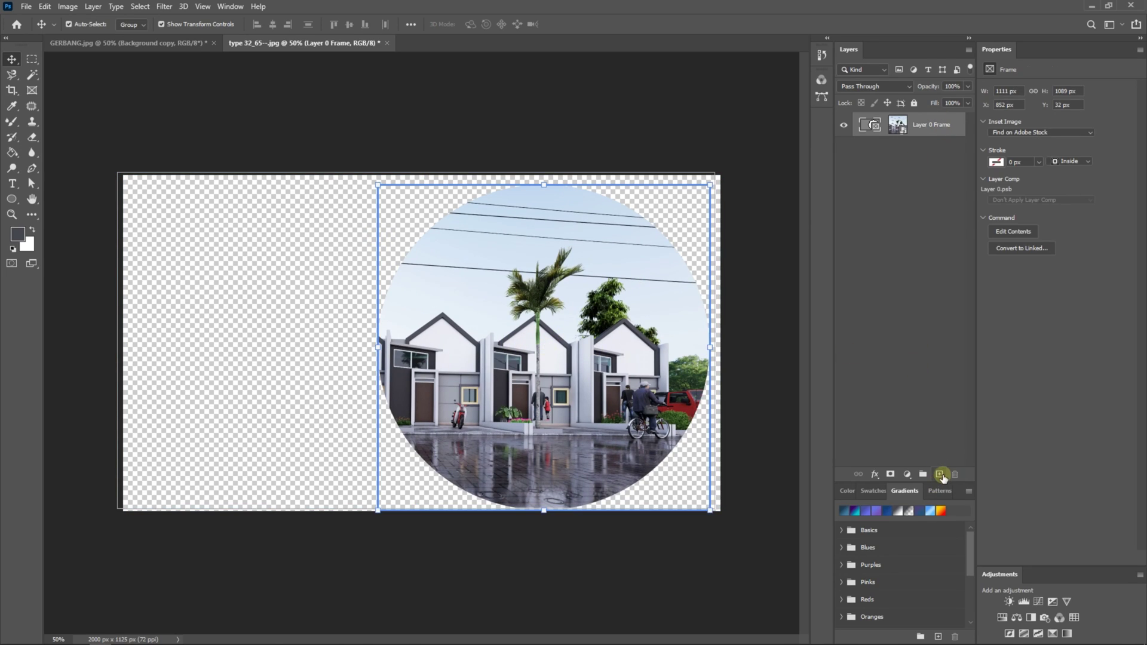
left_click(940, 475)
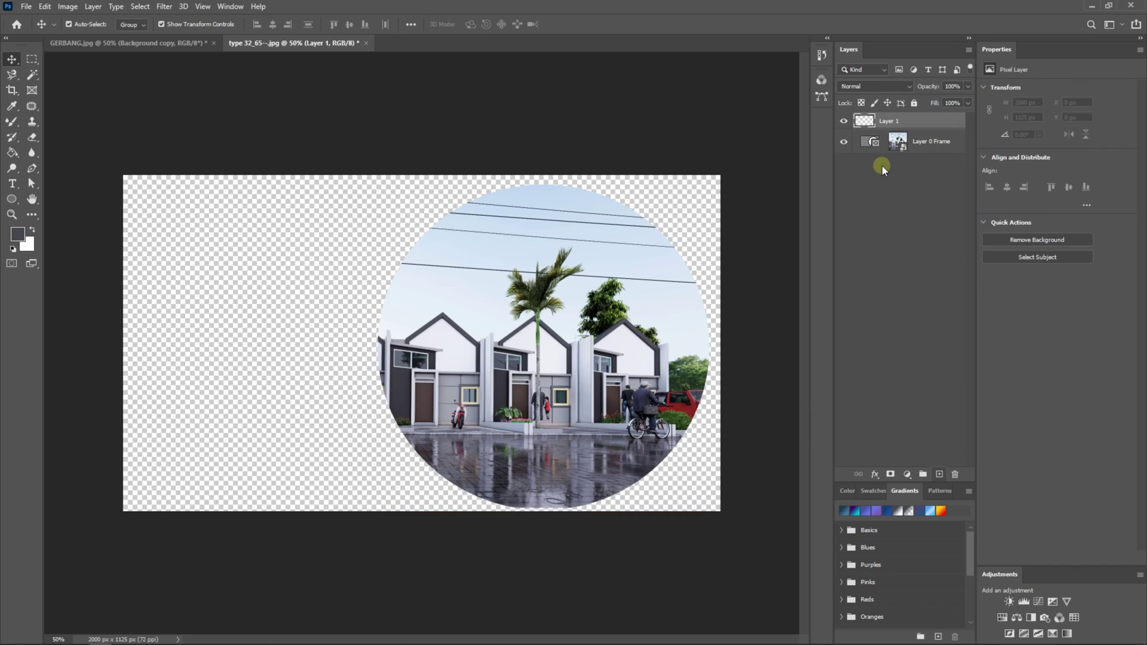
right_click(891, 124)
left_click(914, 476)
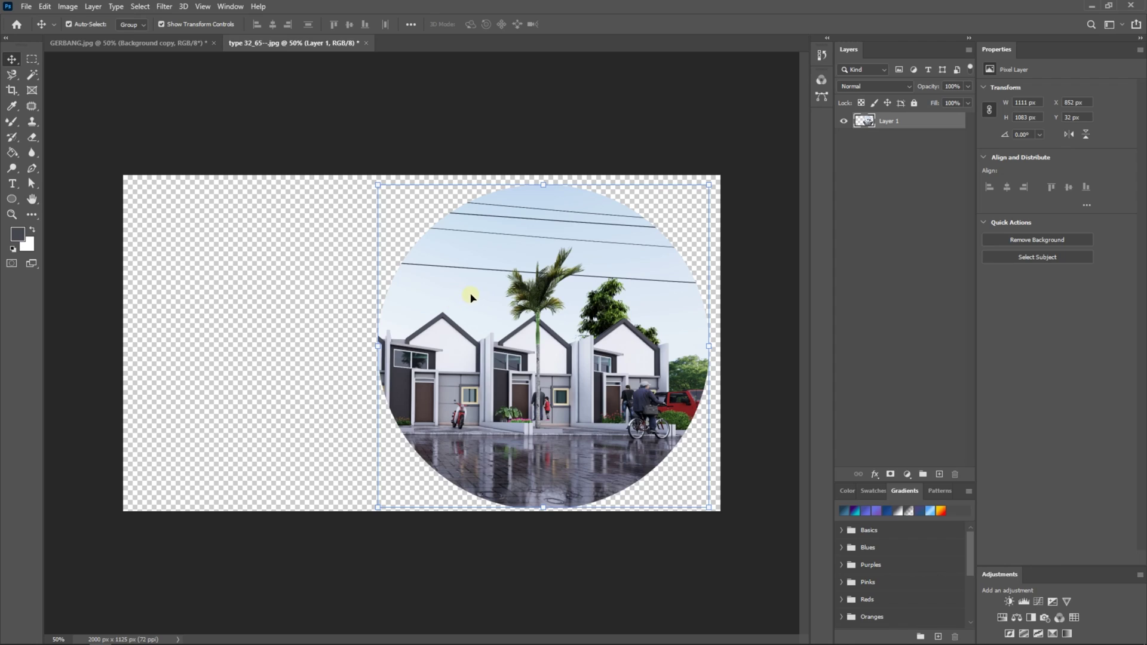
Step: Crop the canvas to a near-square area around the circular photo, removing the empty area beside it
left_click(9, 91)
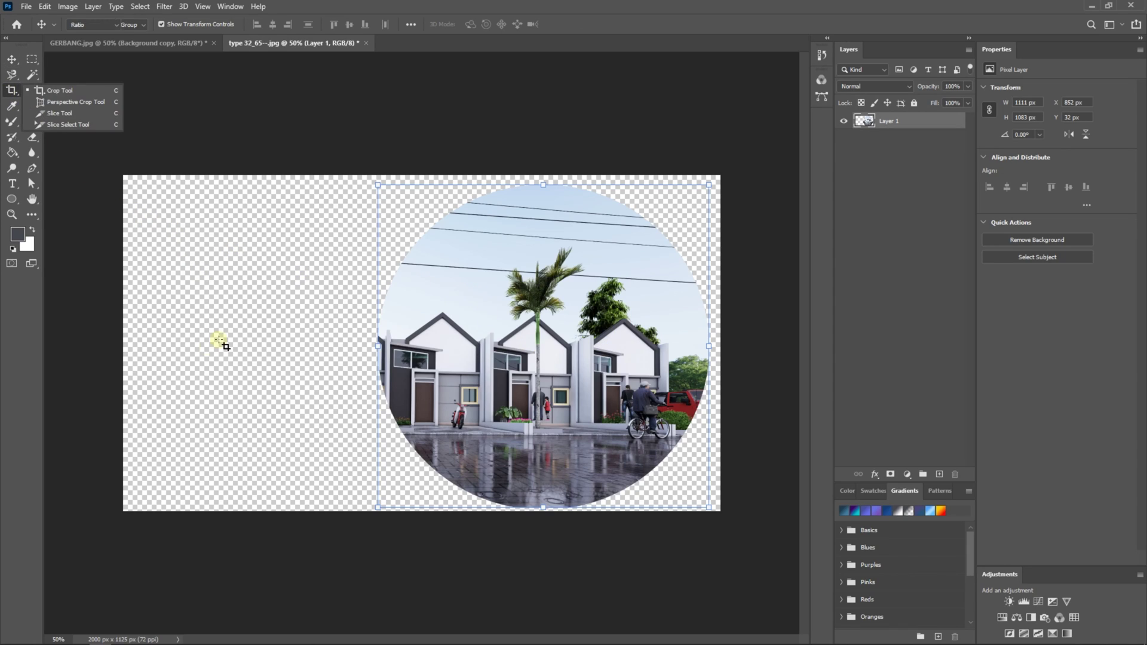
left_click(51, 90)
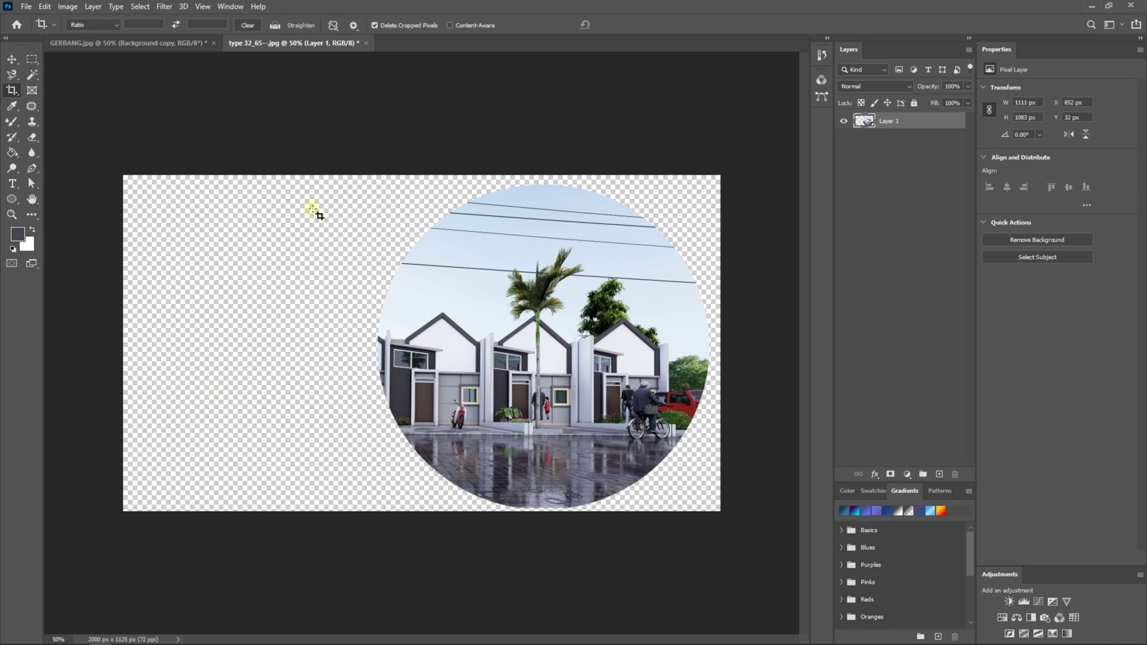
left_click_drag(354, 177, 729, 517)
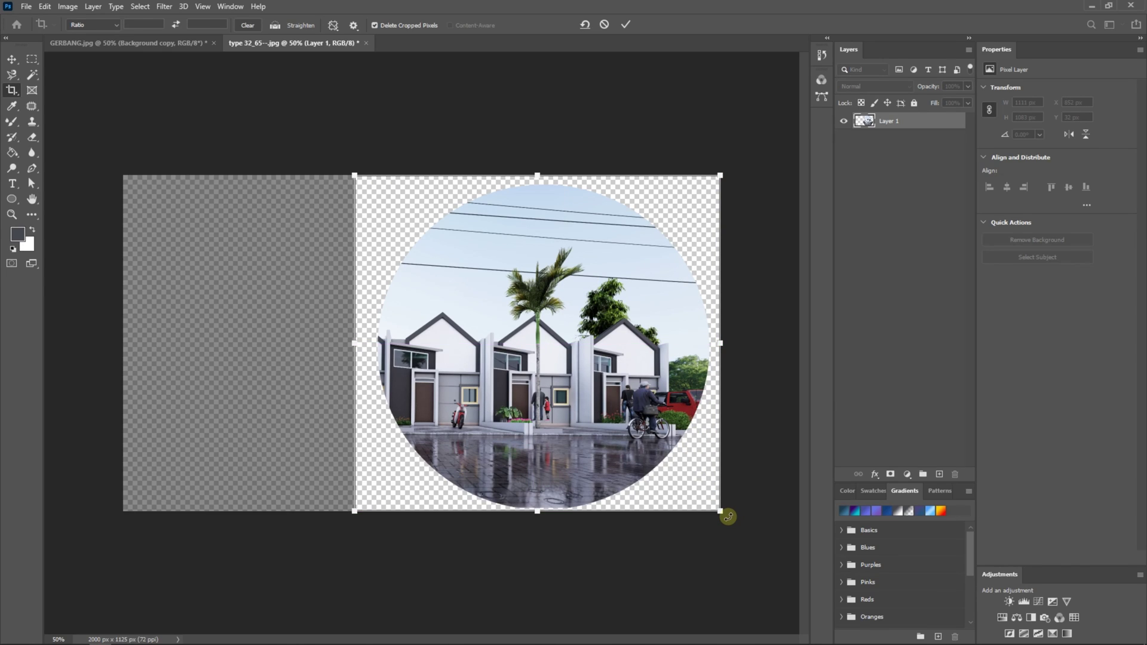
key("Return")
key("v")
Step: Add a drop shadow to the circular photo with 72% opacity, 90° angle, 40 px distance and an increased size
right_click(892, 125)
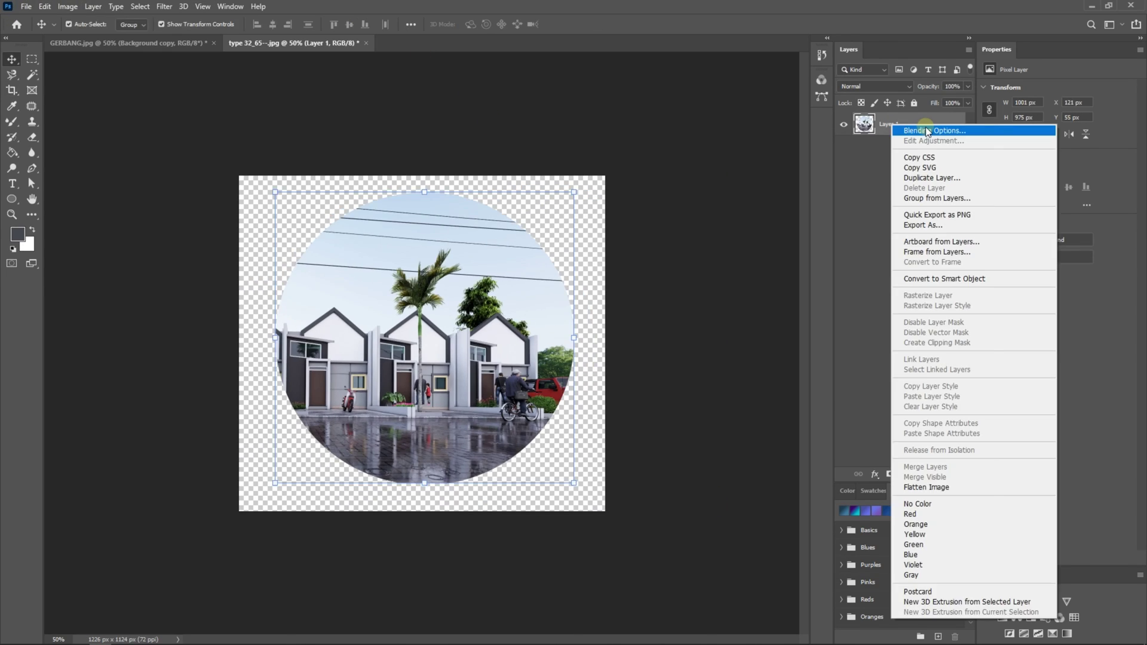
left_click(927, 131)
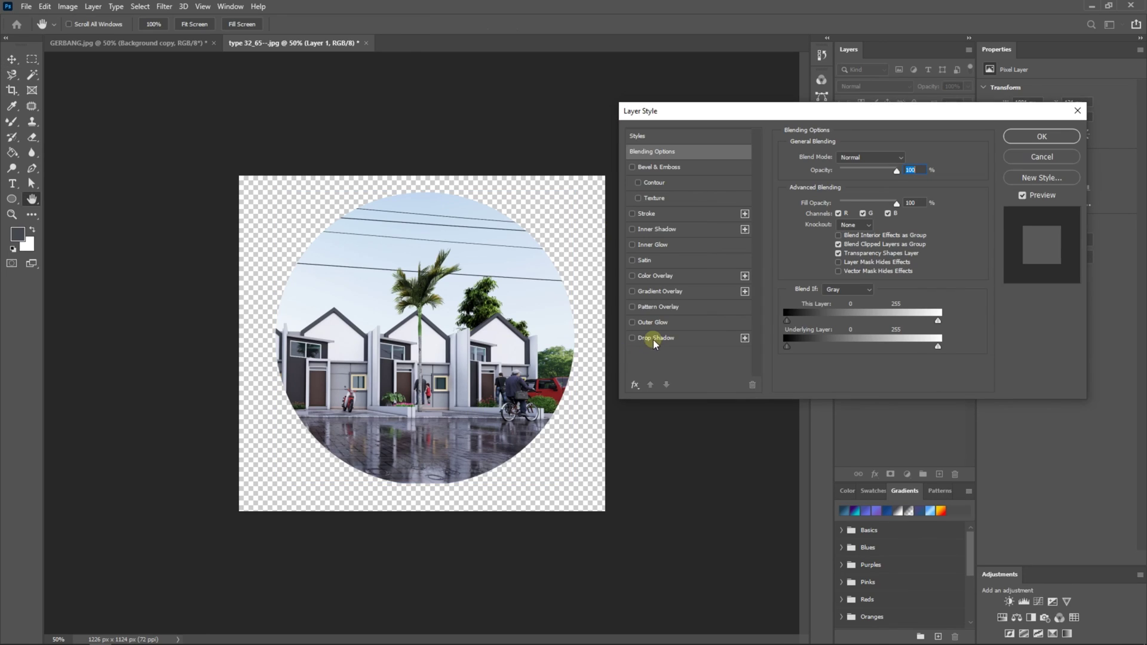
left_click(639, 340)
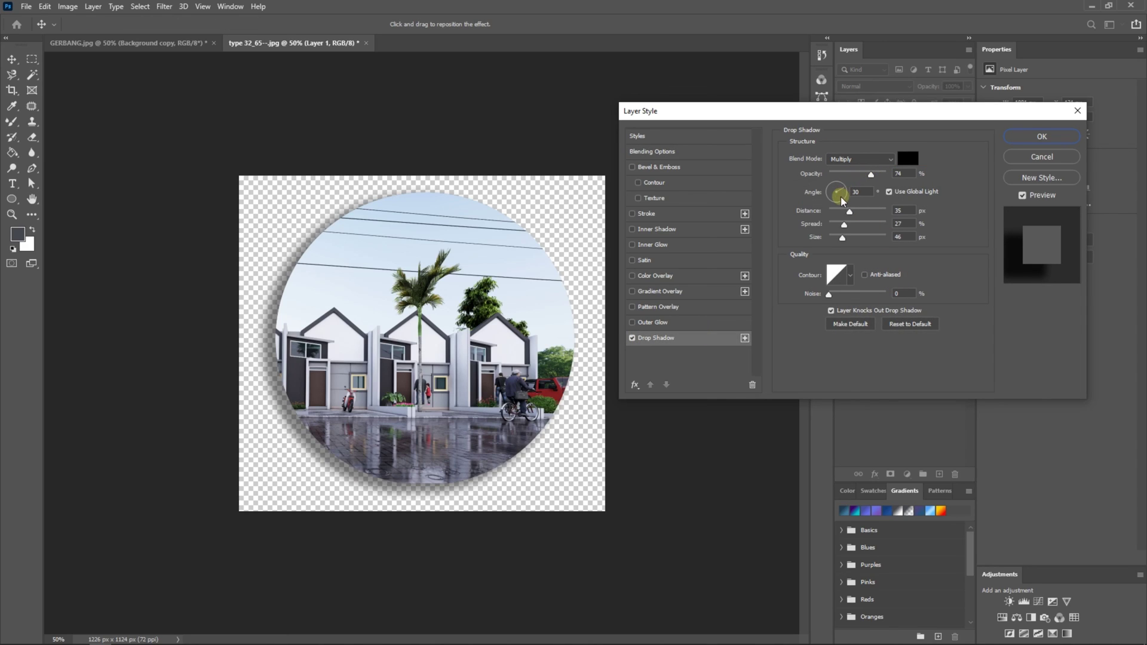
left_click_drag(842, 200, 849, 242)
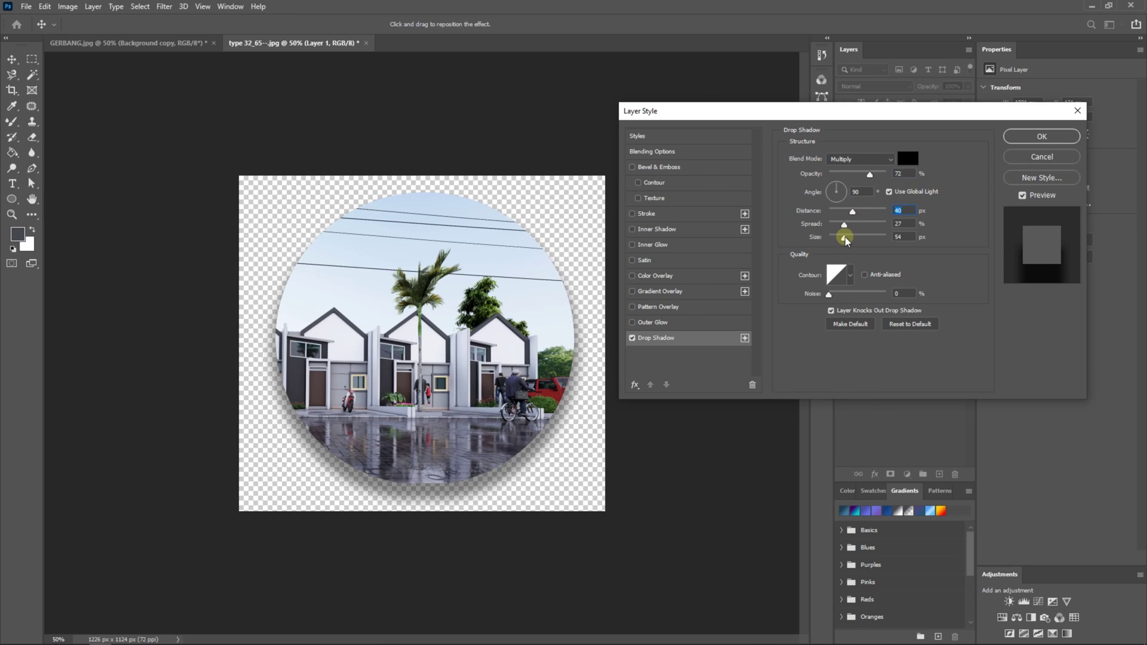
left_click(1039, 138)
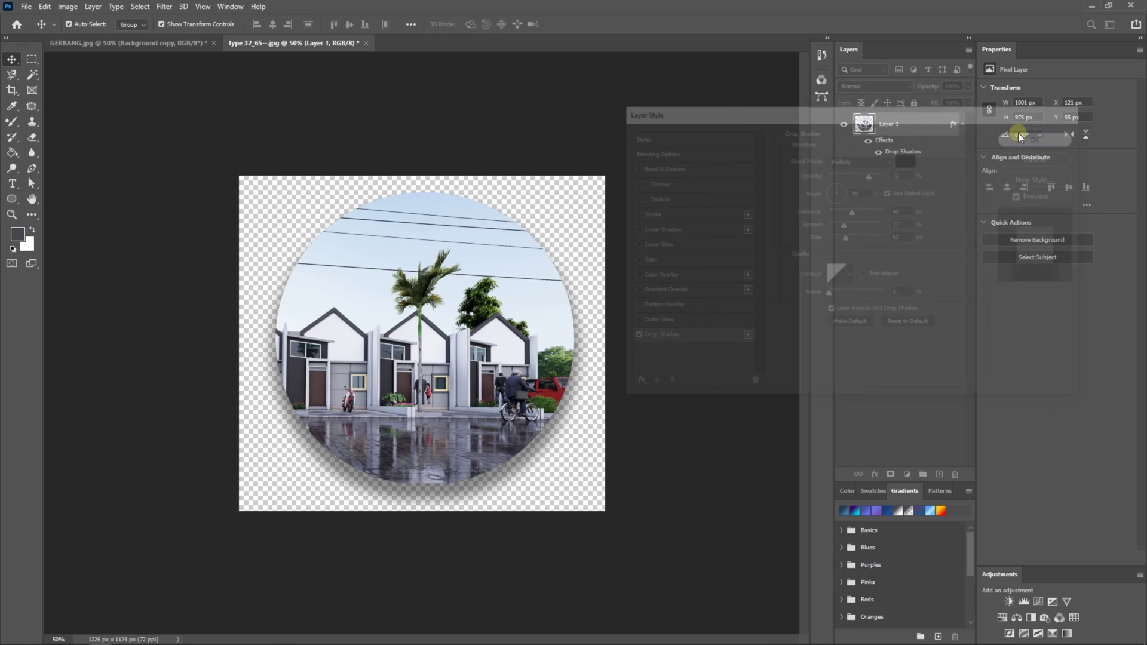
Step: Save the circular cut-out as "type 32" in PNG format in the "Poster Animasi bergerak" folder
left_click(26, 7)
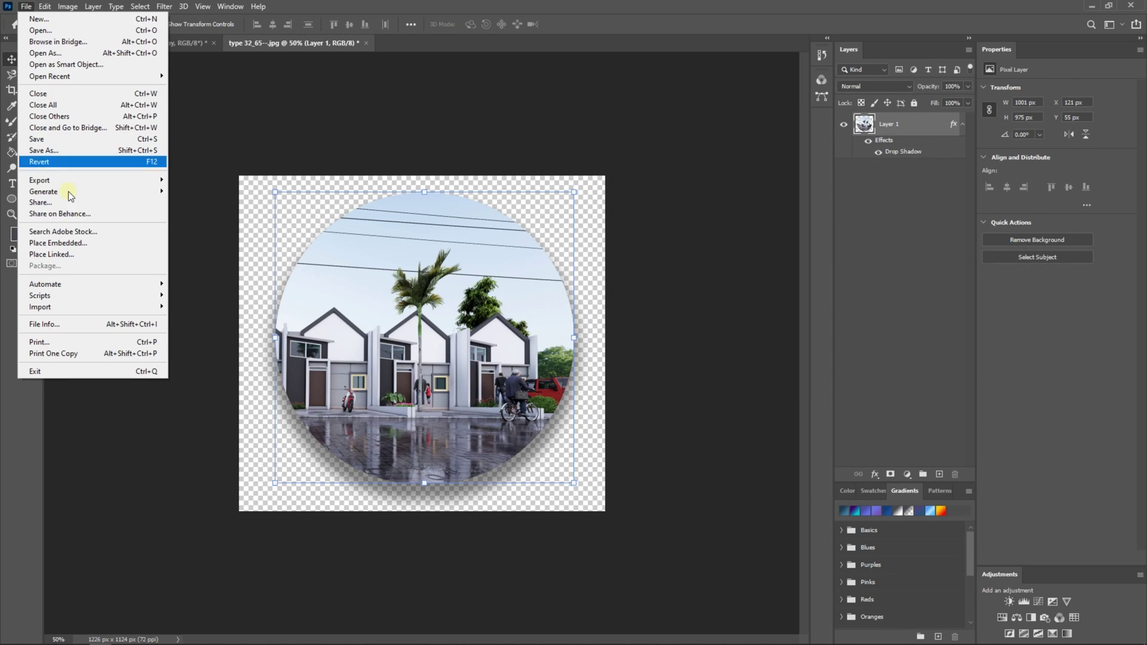
left_click(72, 143)
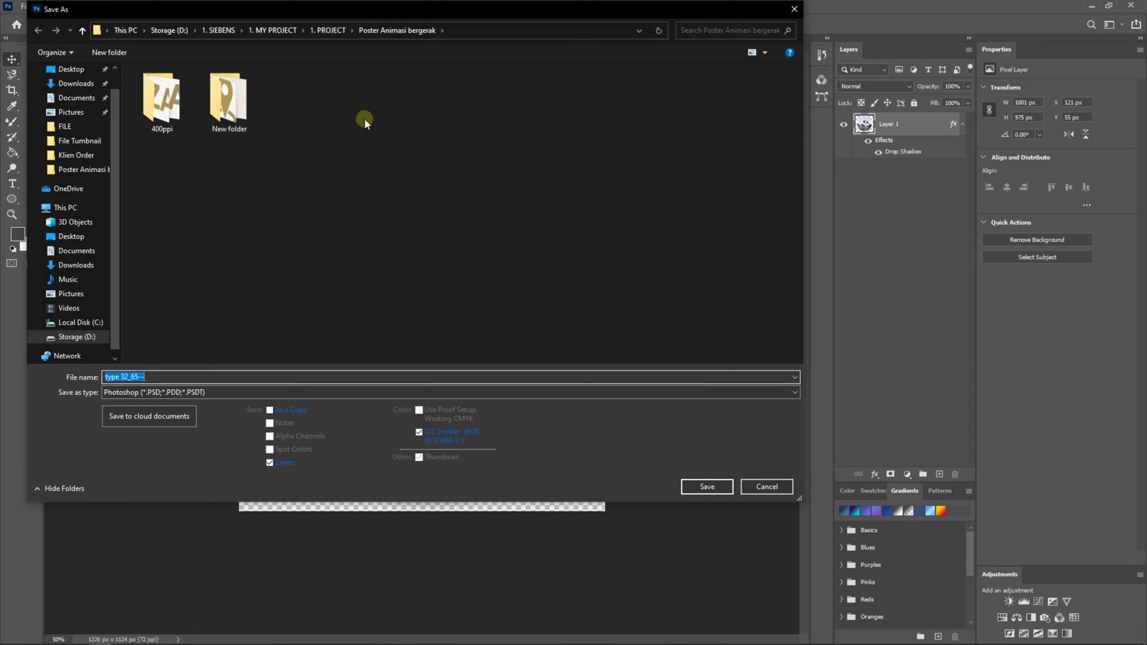
left_click(168, 394)
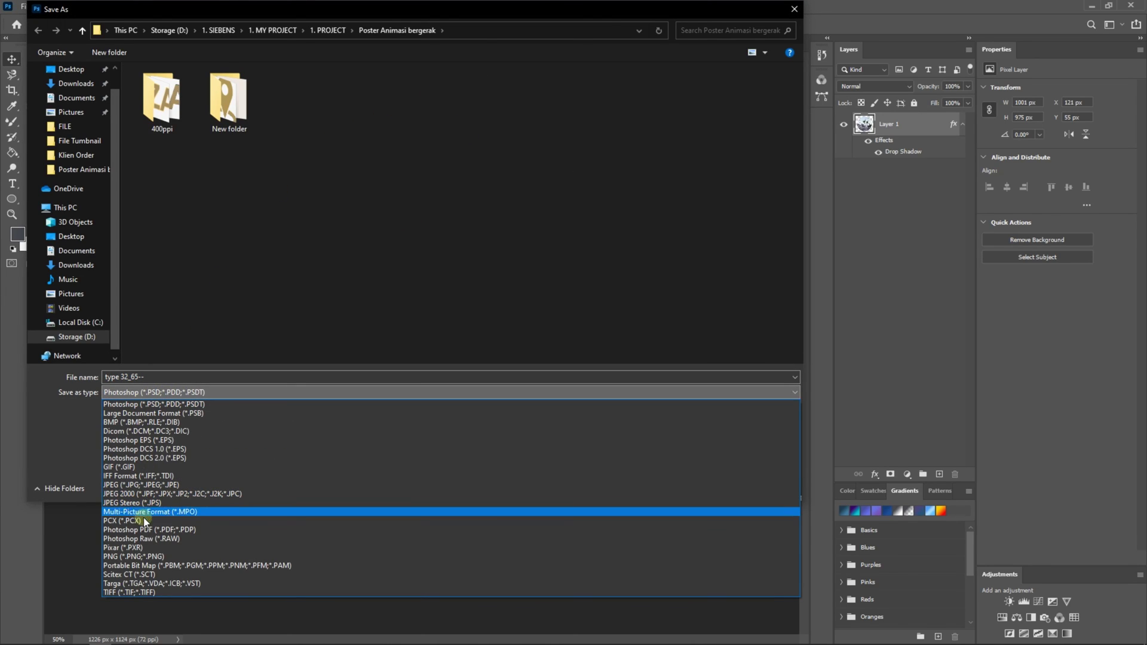
left_click(170, 556)
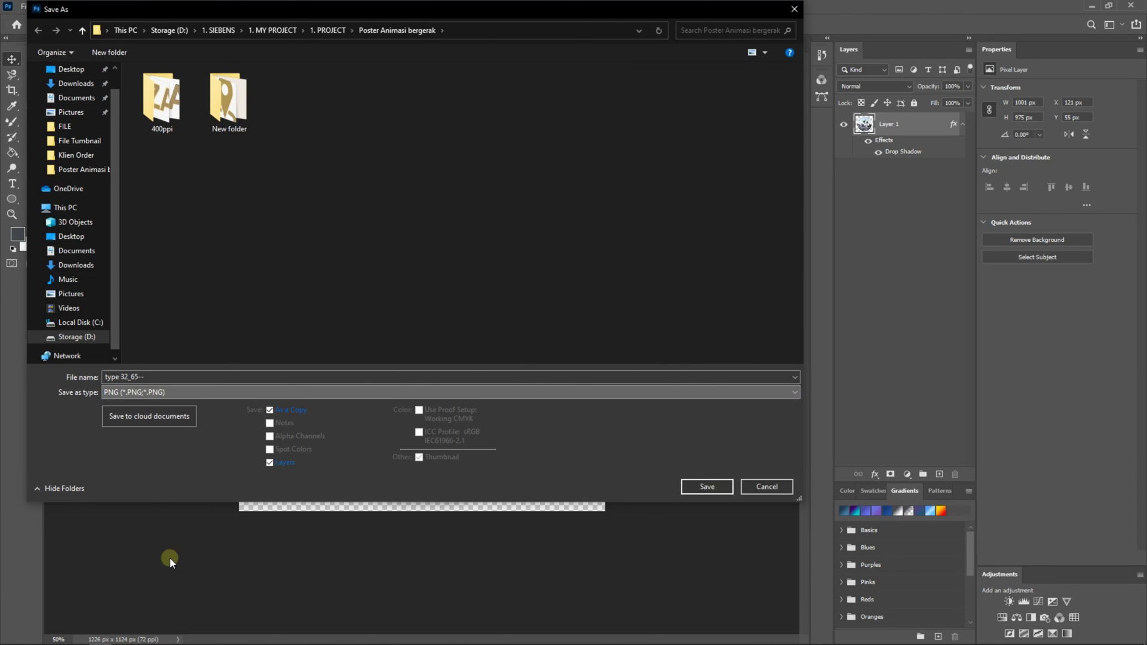
left_click(148, 377)
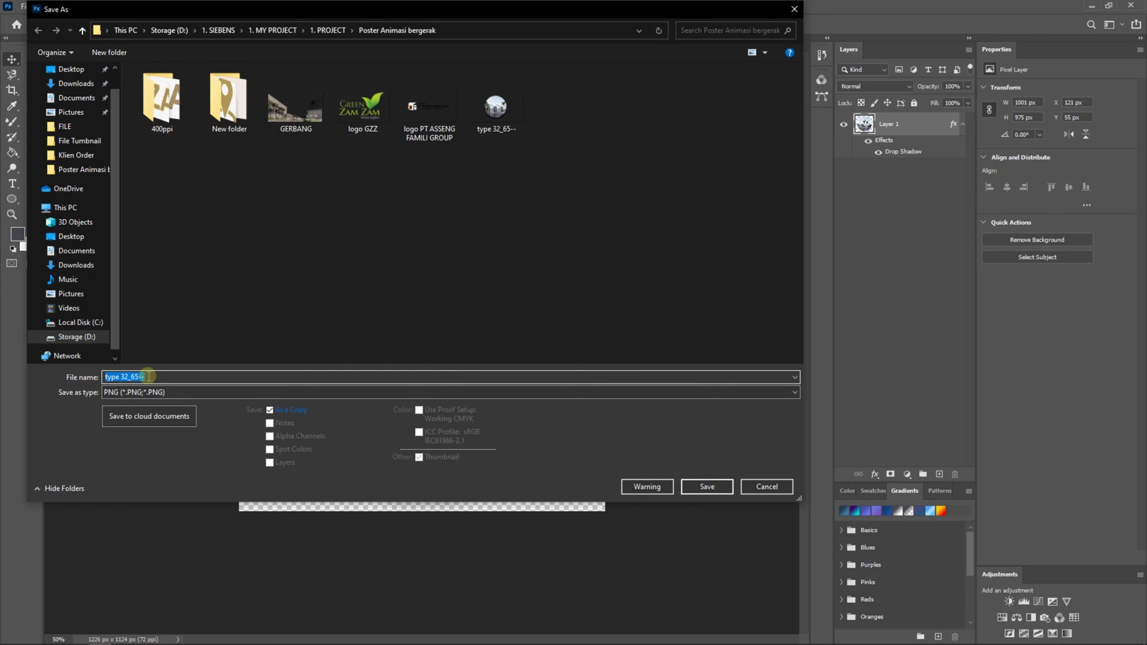
key("BackSpace")
key("BackSpace")
key("BackSpace")
key("BackSpace")
key("BackSpace")
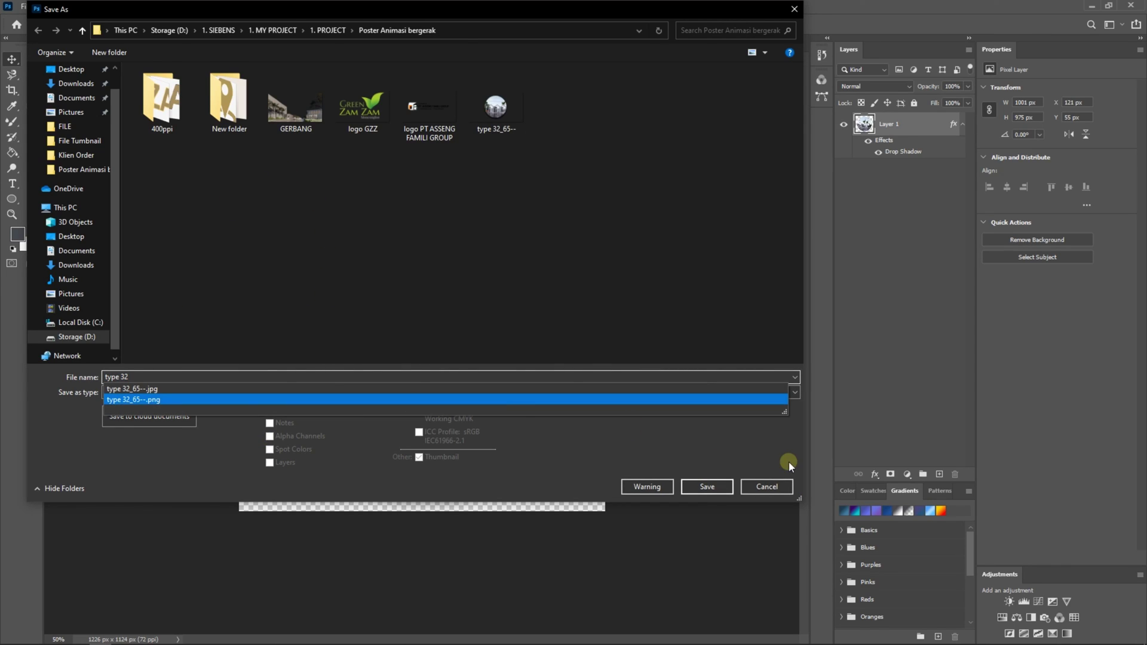
left_click(715, 486)
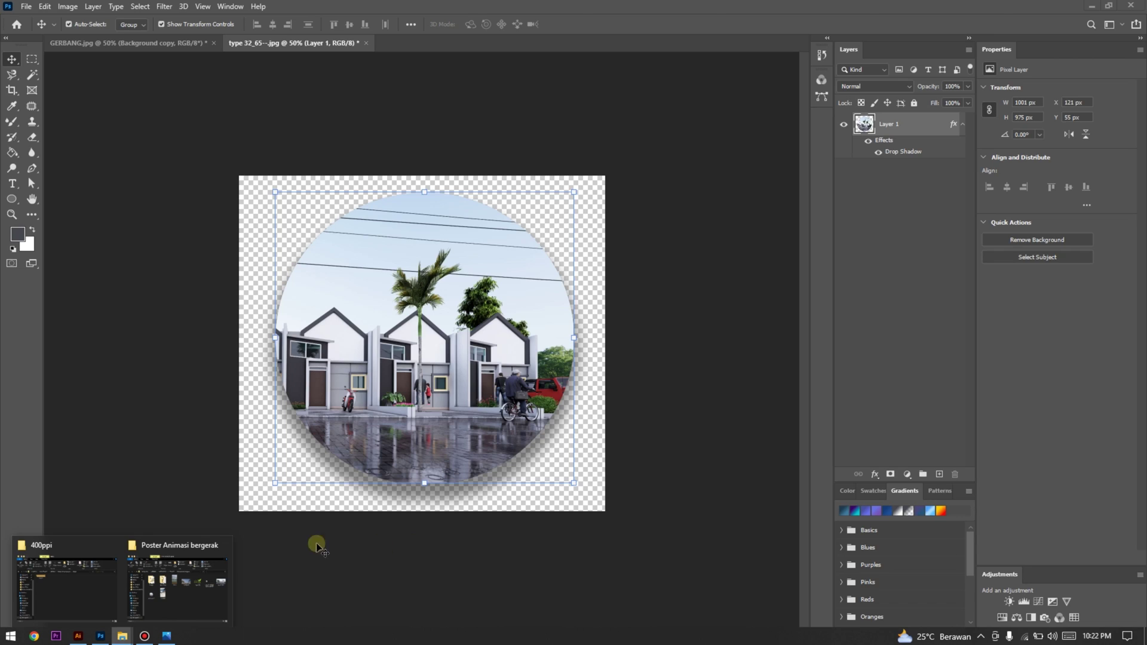
Step: Switch to File Explorer and review the exported assets in "New folder" and its parent folder "Poster Animasi bergerak"
left_click(123, 636)
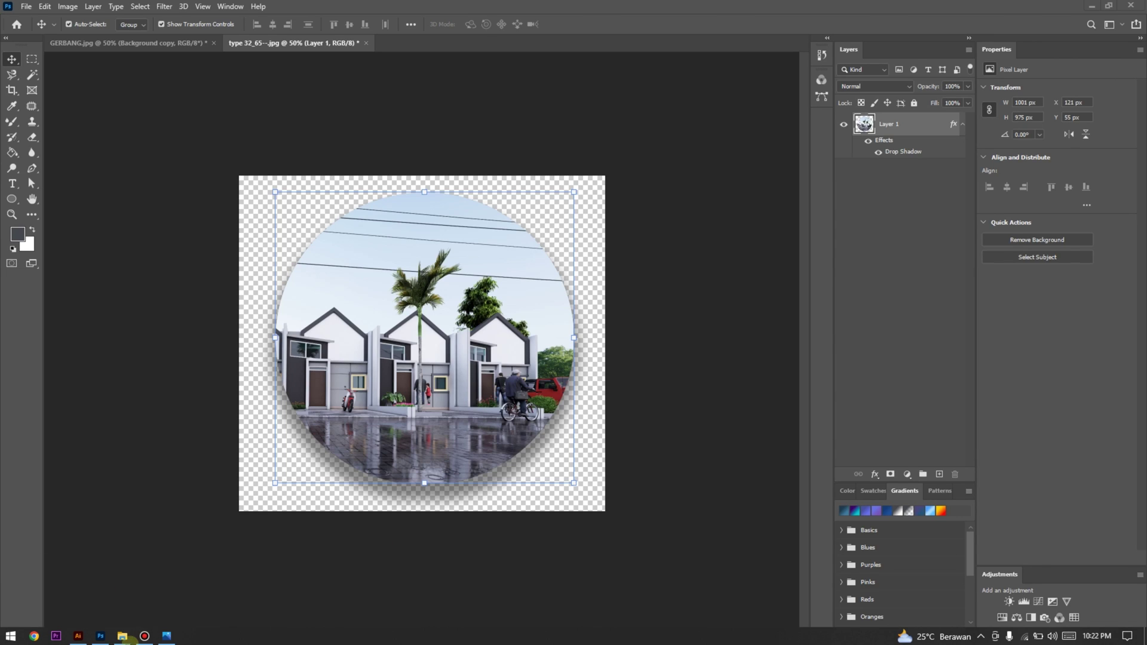
left_click(128, 636)
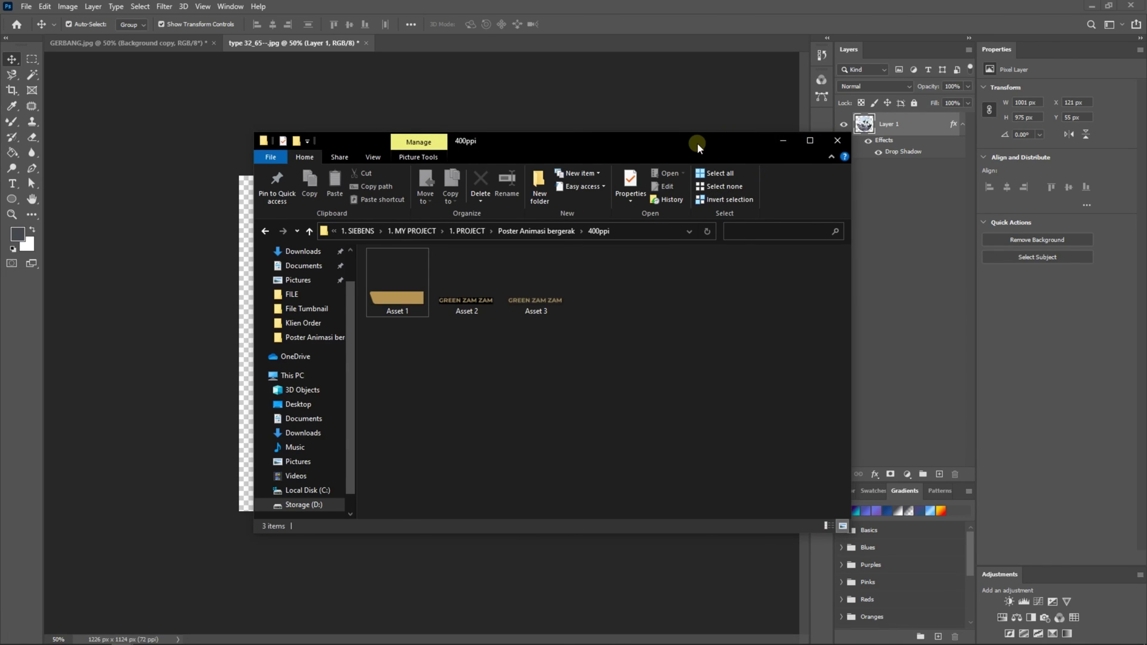
left_click_drag(697, 143, 585, 74)
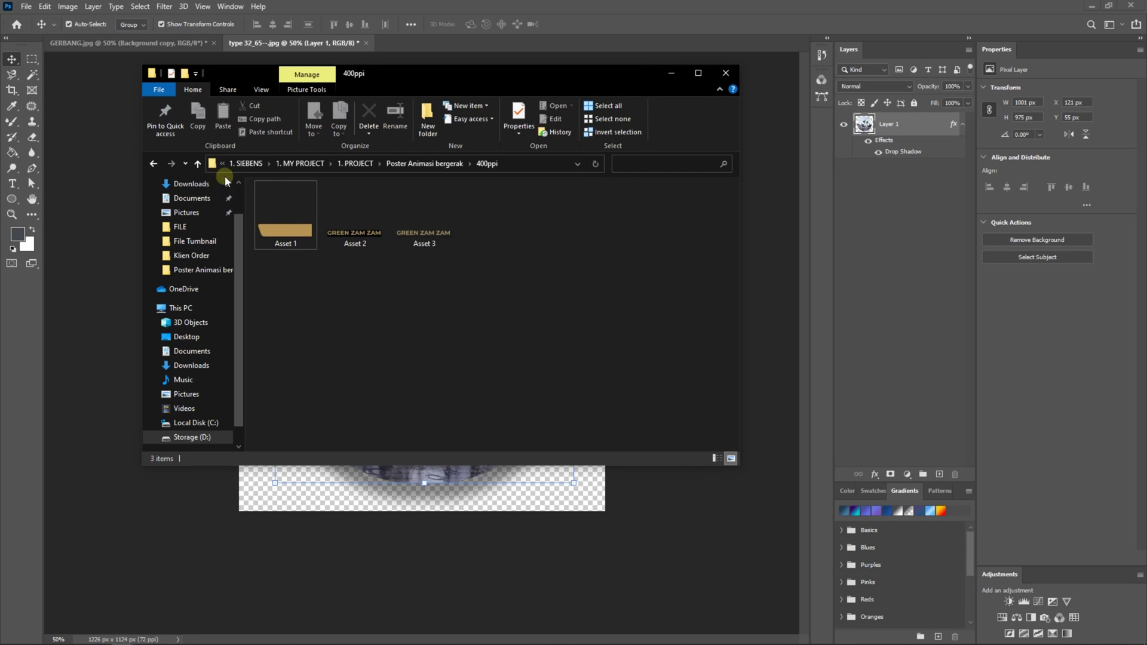
left_click(197, 163)
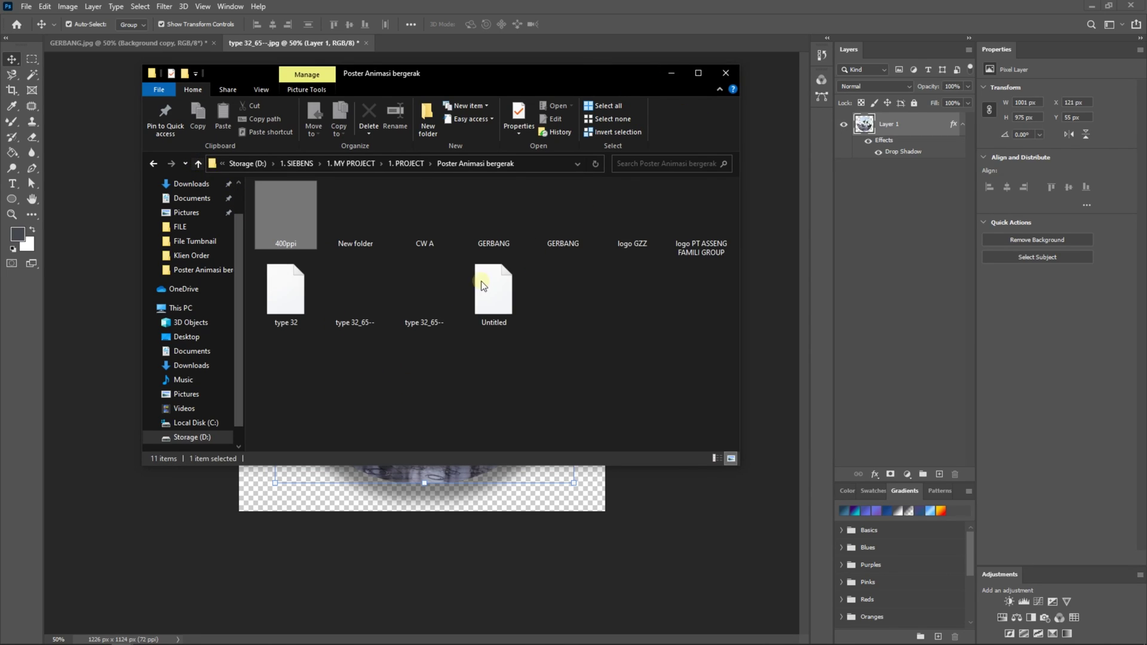
double_click(371, 237)
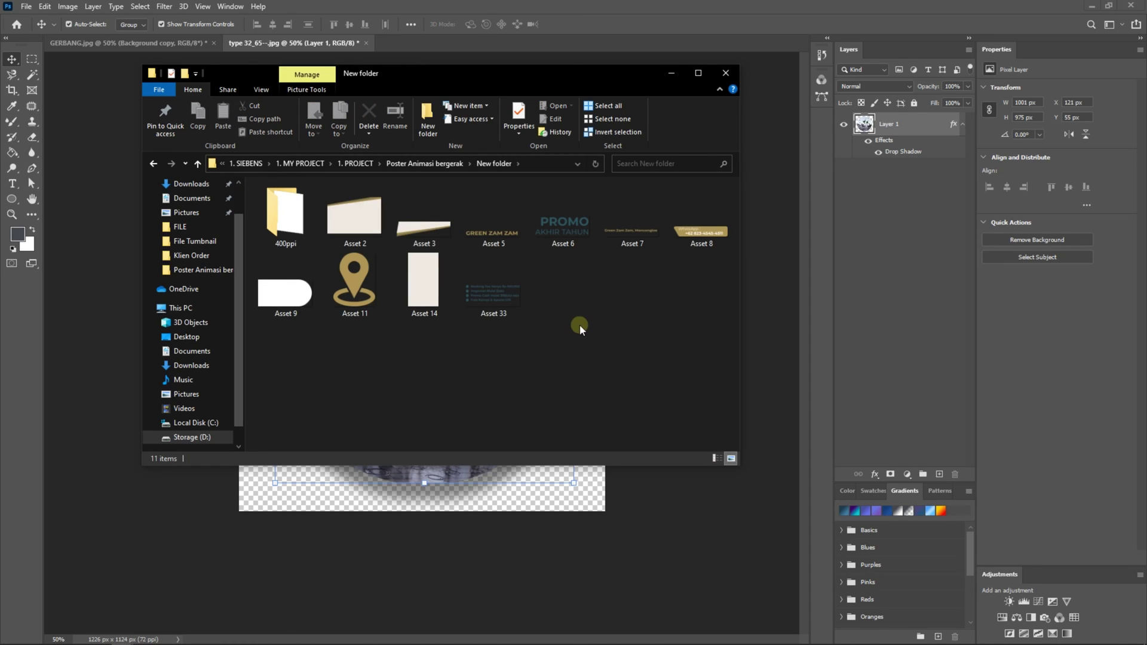
double_click(421, 82)
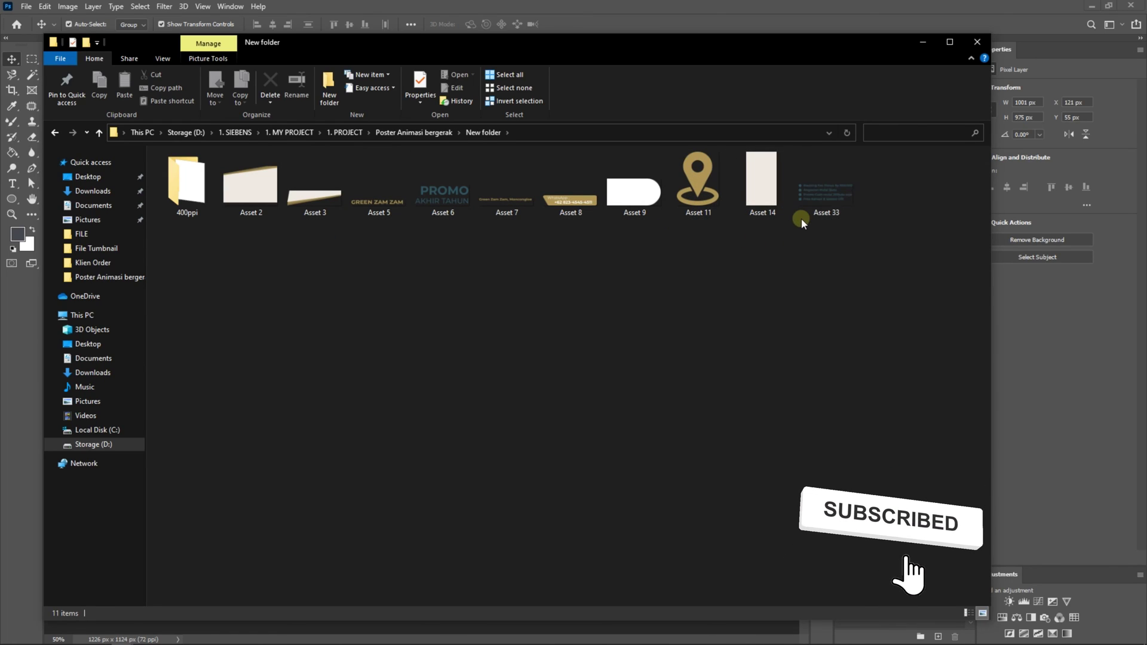
key("alt+Left")
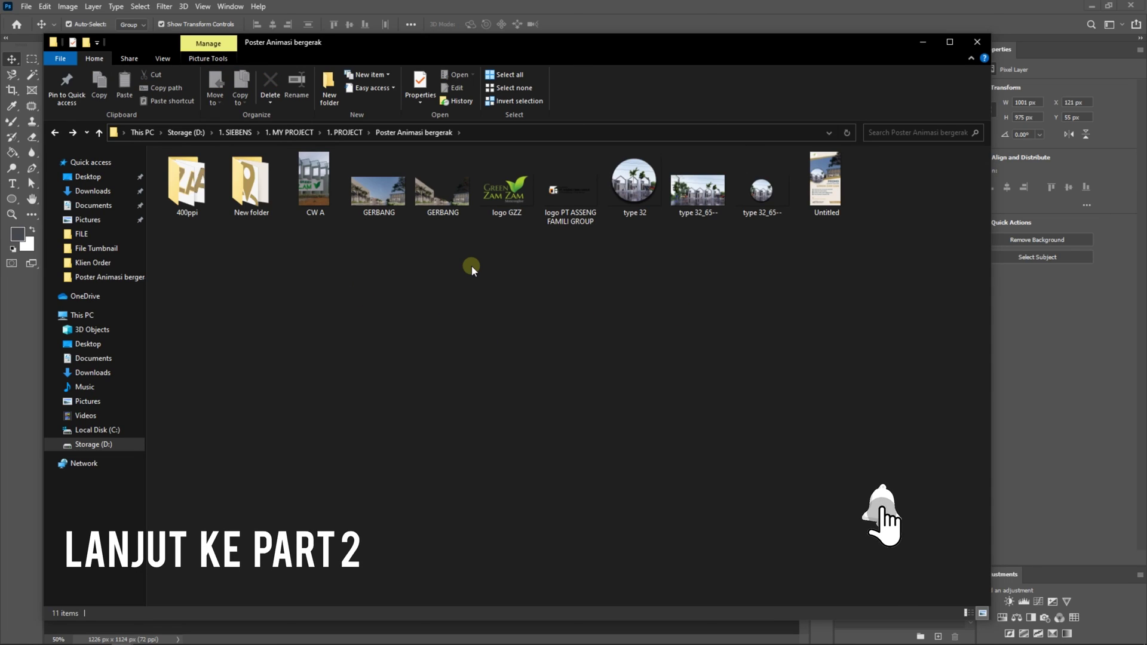